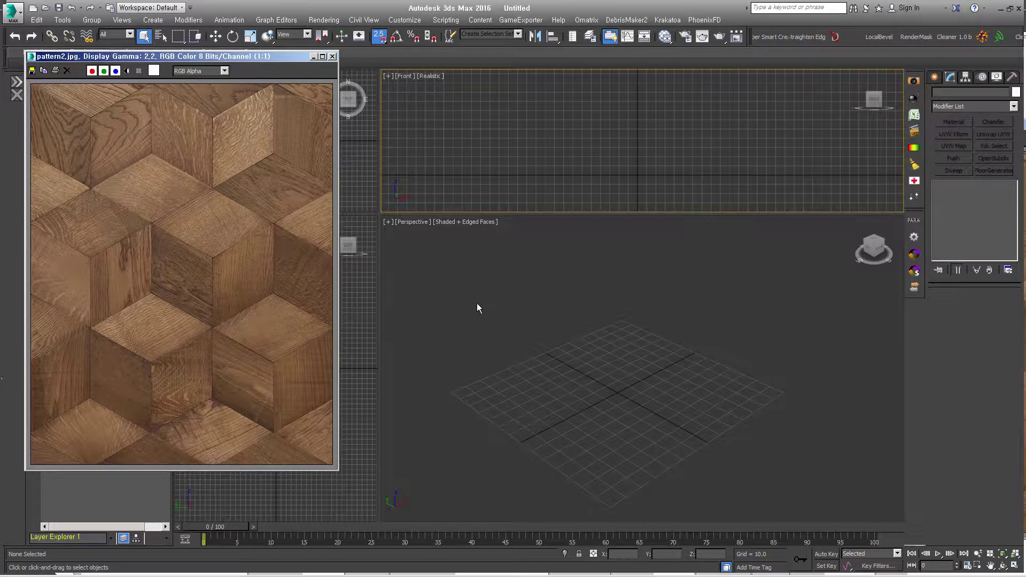
Enlarge the Front viewport with its grid hidden, beside the pattern2.jpg reference, and list the spline shapes.
{"action": "left_click", "coordinate": [535, 382]}
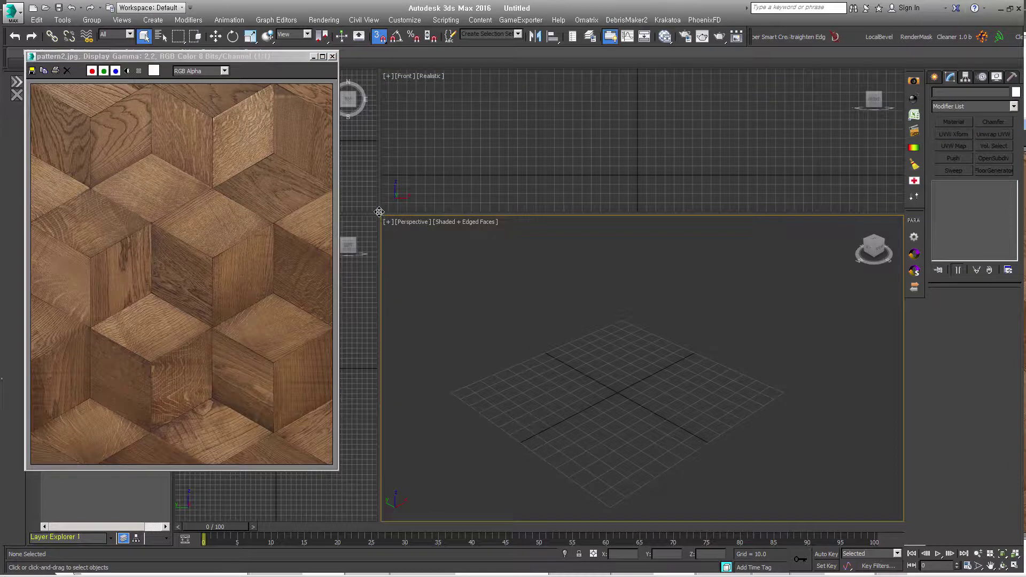
{"action": "left_click_drag", "start_coordinate": [374, 464], "coordinate": [375, 463]}
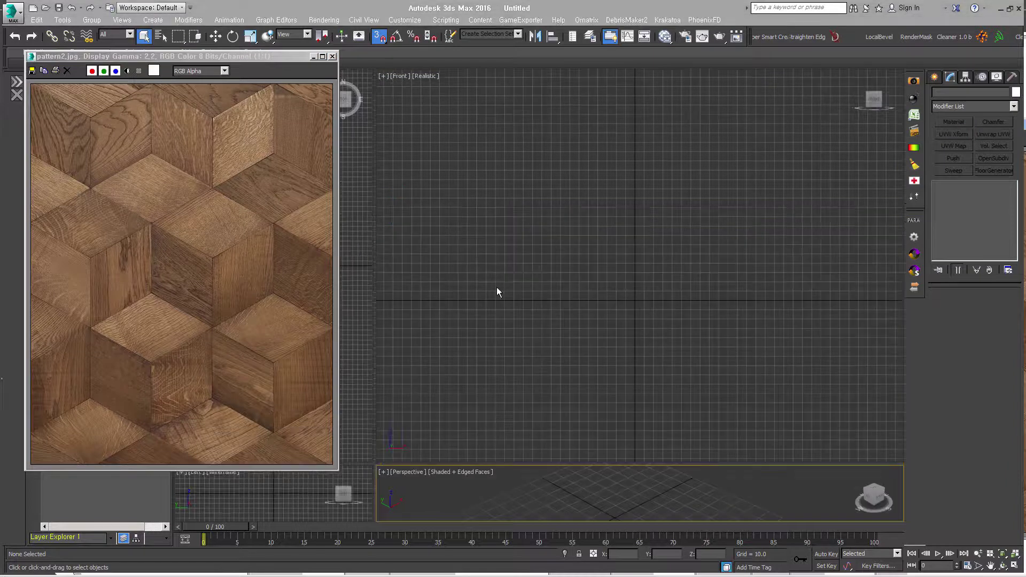
{"action": "mouse_move", "coordinate": [501, 287]}
{"action": "middle_mouse_down"}
{"action": "mouse_move", "coordinate": [499, 274]}
{"action": "mouse_move", "coordinate": [550, 299]}
{"action": "middle_mouse_up"}
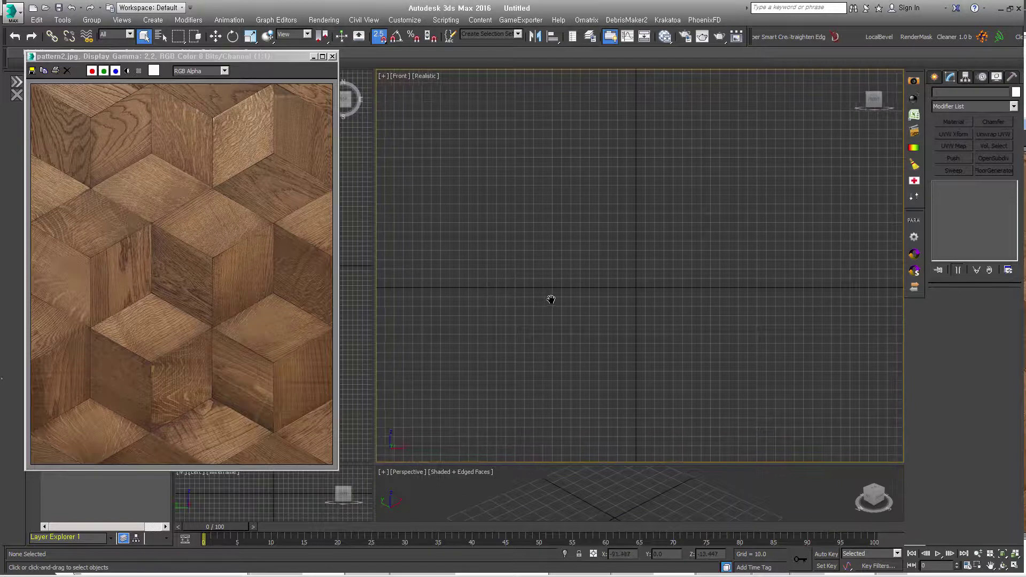
{"action": "key", "text": "g"}
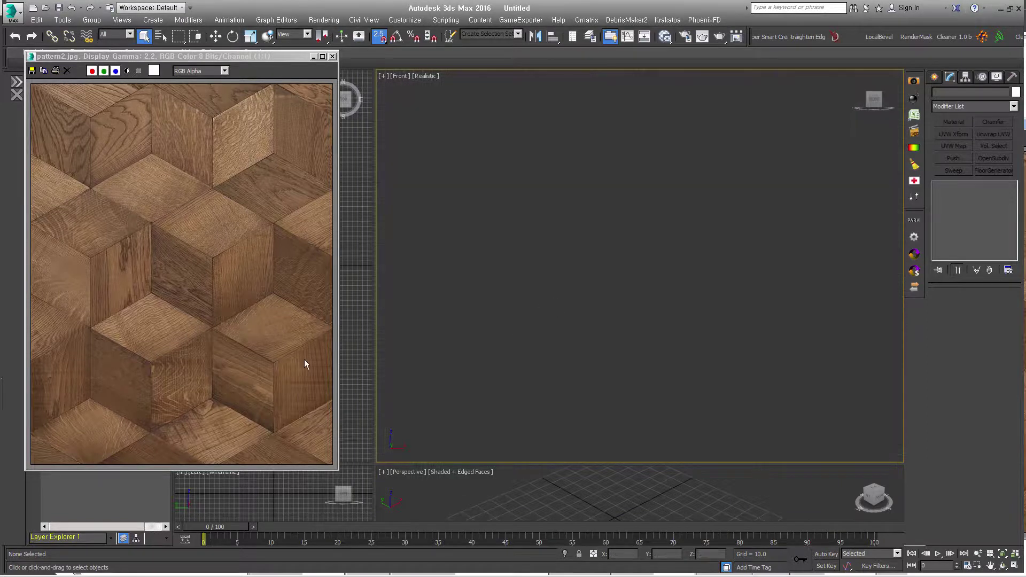
{"action": "left_click", "coordinate": [315, 363]}
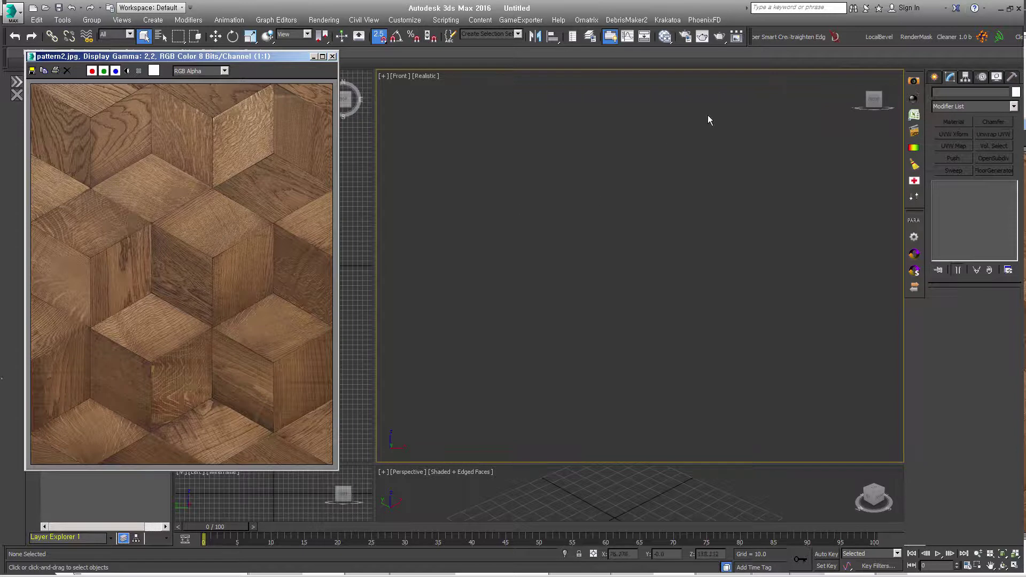
{"action": "left_click", "coordinate": [935, 78]}
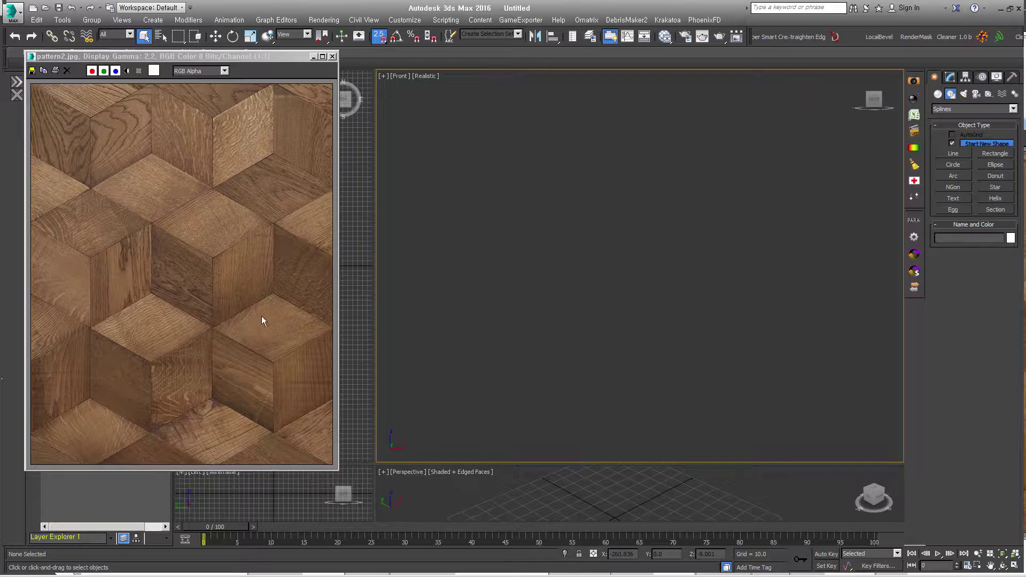
Draft a trial hexagon NGon and a six-sided cylinder in the Front view.
{"action": "left_click", "coordinate": [956, 187]}
{"action": "left_click_drag", "start_coordinate": [562, 256], "coordinate": [591, 326]}
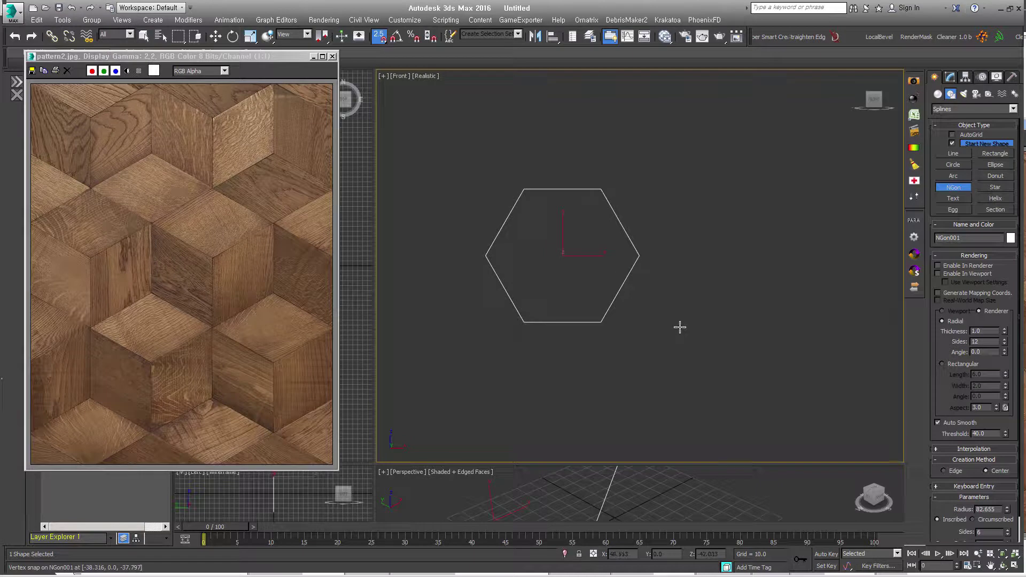
{"action": "middle_click_drag", "start_coordinate": [726, 305], "coordinate": [718, 302]}
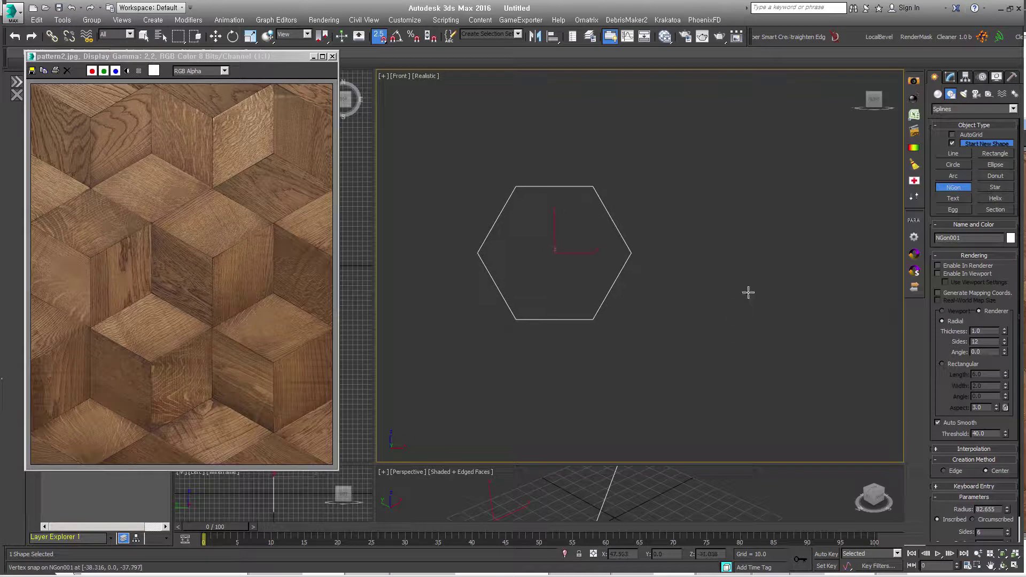
{"action": "left_click", "coordinate": [937, 94]}
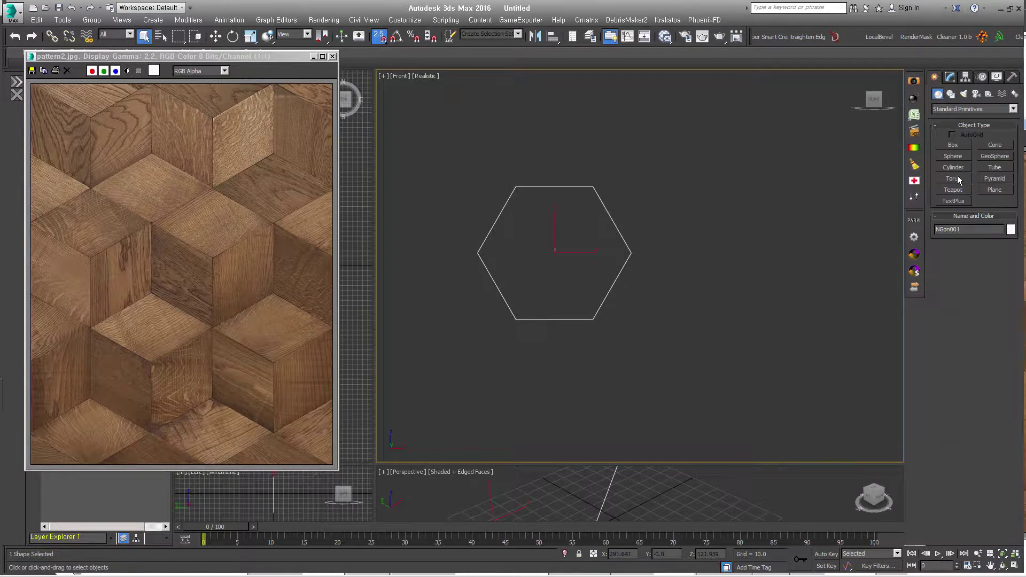
{"action": "left_click", "coordinate": [953, 167]}
{"action": "left_click_drag", "start_coordinate": [726, 244], "coordinate": [745, 313]}
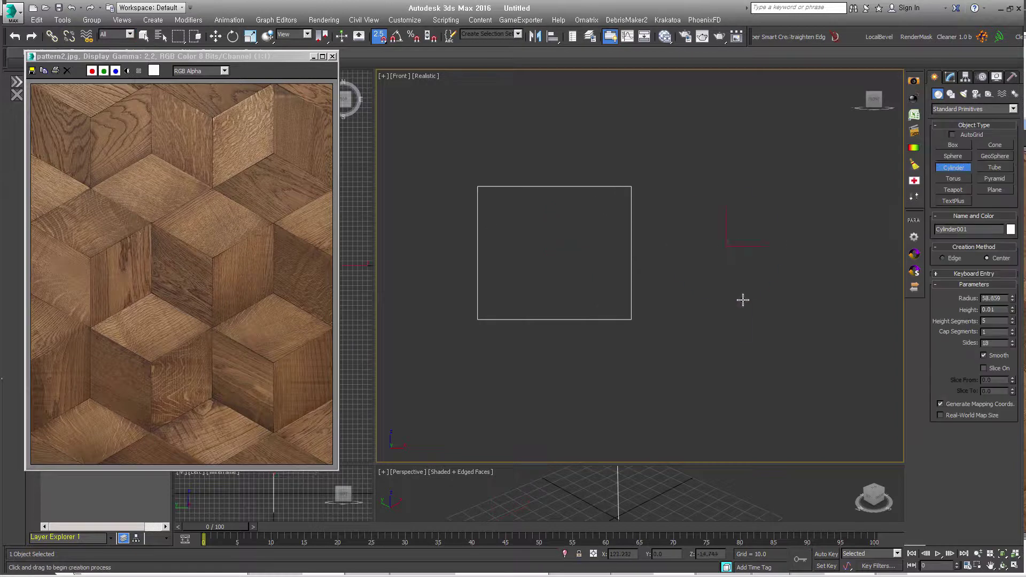
{"action": "left_click", "coordinate": [746, 305]}
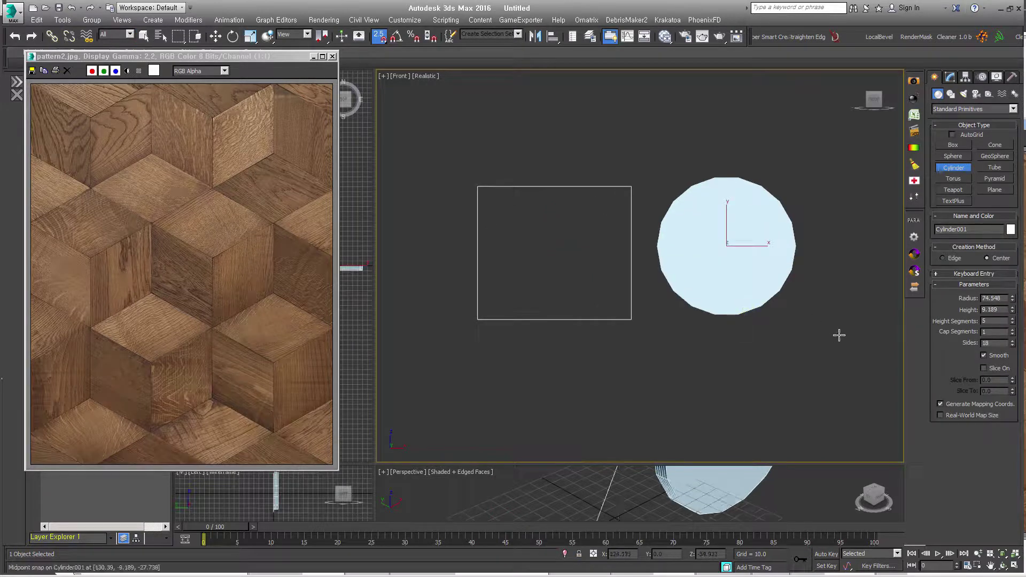
{"action": "left_click_drag", "start_coordinate": [1012, 343], "coordinate": [1013, 343]}
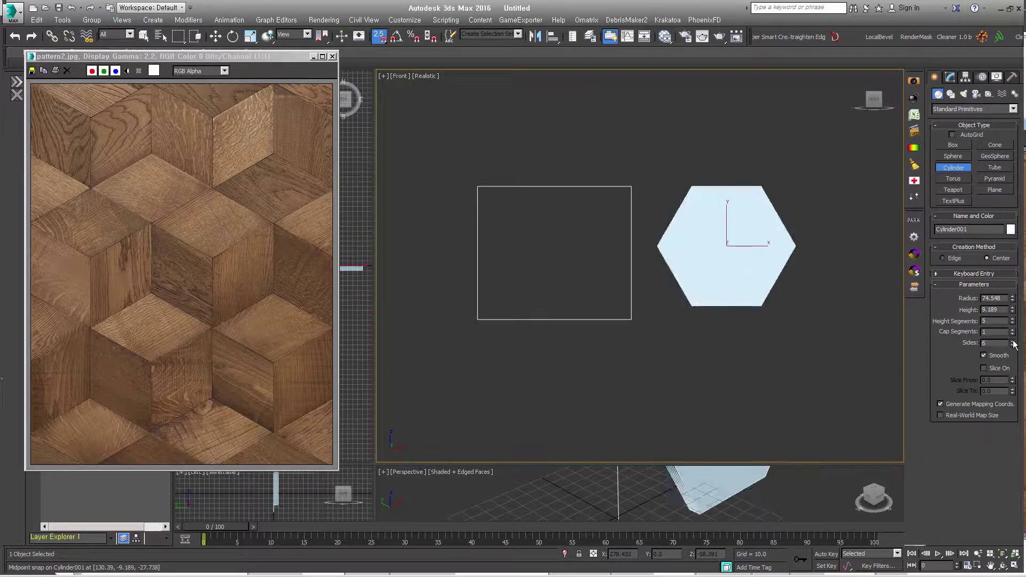
{"action": "right_click", "coordinate": [663, 377]}
Select both hexagonal trial objects and delete them, shrinking the reference image window.
{"action": "left_click", "coordinate": [663, 377]}
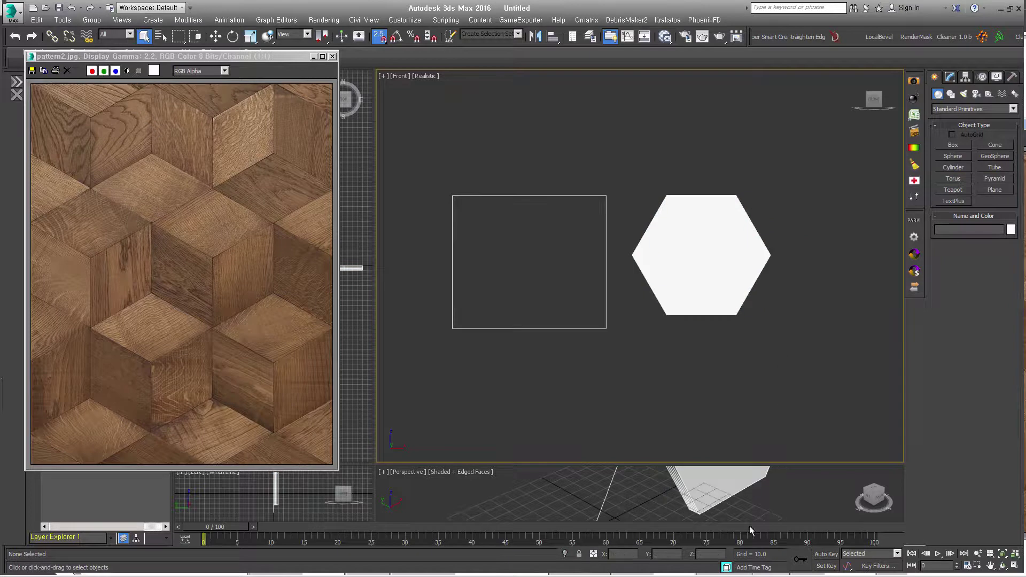
{"action": "left_click_drag", "start_coordinate": [833, 355], "coordinate": [493, 179]}
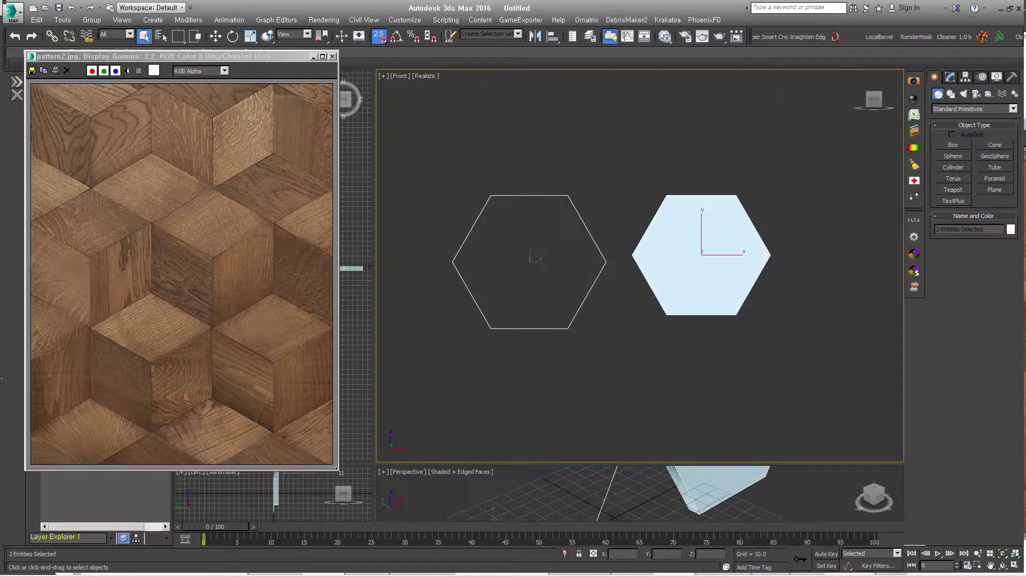
{"action": "left_click_drag", "start_coordinate": [340, 472], "coordinate": [290, 401]}
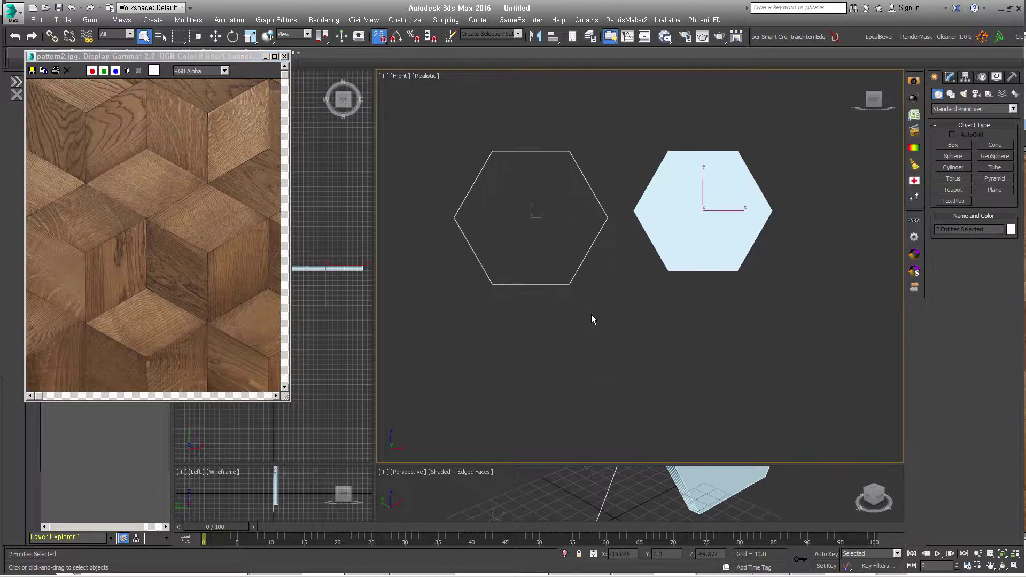
{"action": "left_click", "coordinate": [605, 313]}
{"action": "mouse_move", "coordinate": [764, 389]}
{"action": "left_mouse_down"}
{"action": "mouse_move", "coordinate": [403, 157]}
{"action": "mouse_move", "coordinate": [601, 242]}
{"action": "left_mouse_up"}
{"action": "middle_click_drag", "start_coordinate": [600, 242], "coordinate": [614, 286]}
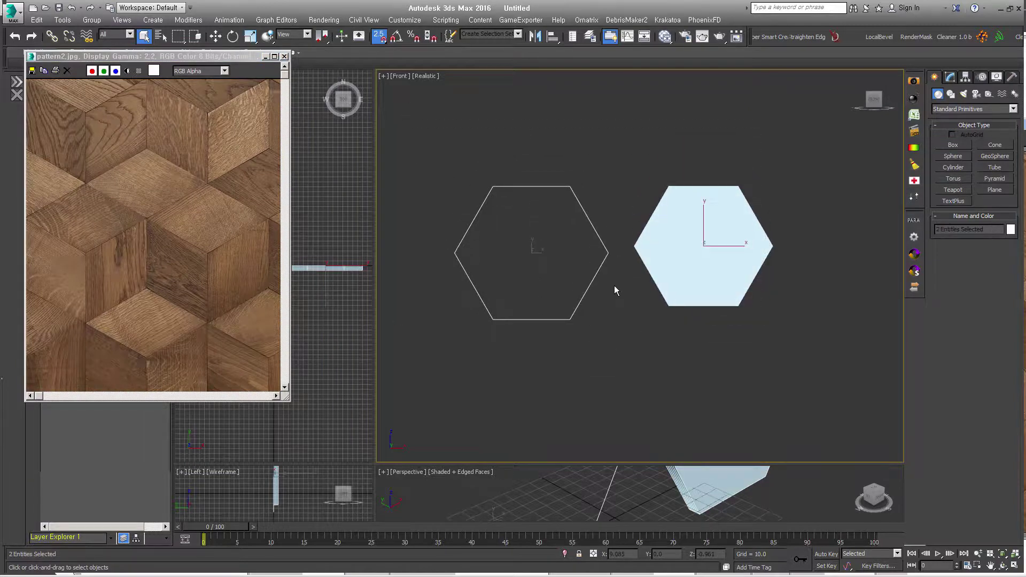
{"action": "key", "text": "Delete"}
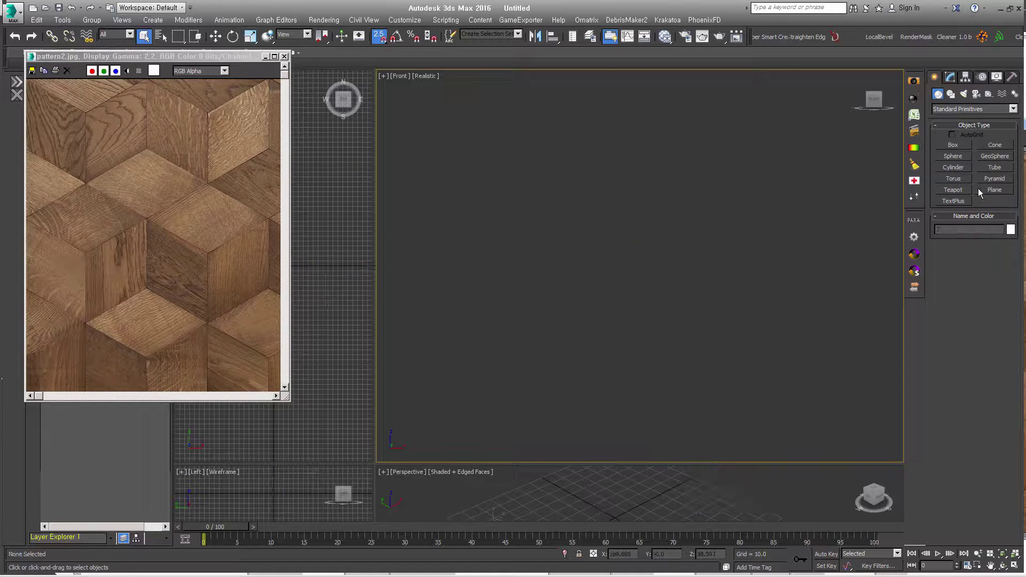
Draw a large plane in the Front view and show edged faces.
{"action": "left_click", "coordinate": [992, 190]}
{"action": "left_click_drag", "start_coordinate": [503, 99], "coordinate": [776, 412]}
{"action": "key", "text": "F4"}
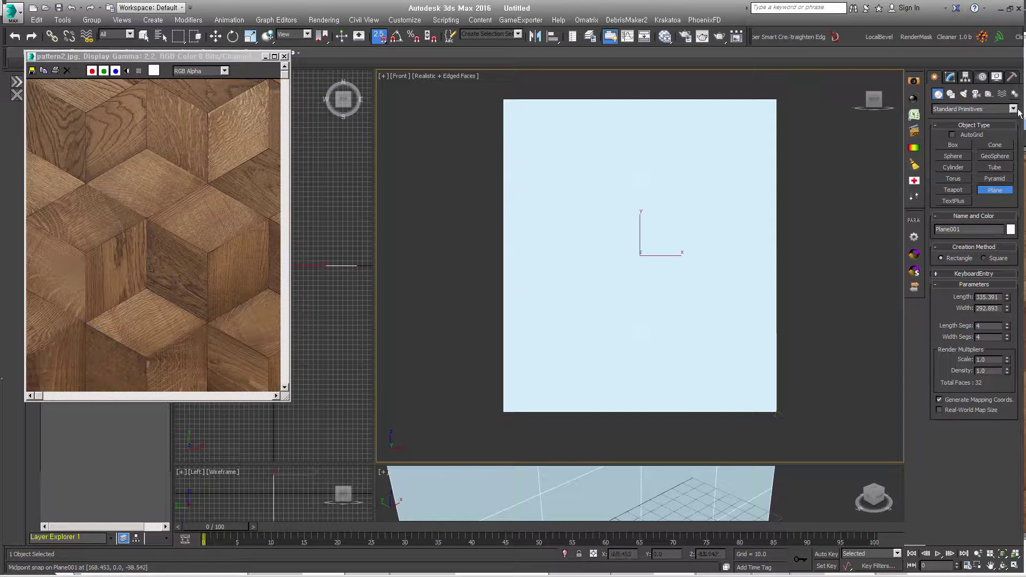
Colour the plane dark grey and convert it to Editable Poly.
{"action": "left_click", "coordinate": [1009, 229]}
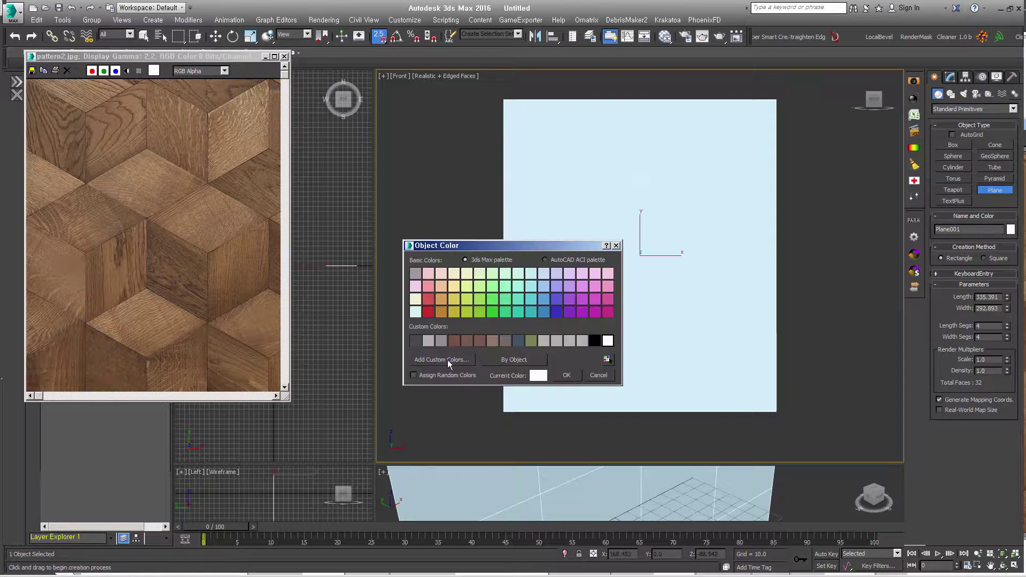
{"action": "left_click", "coordinate": [419, 342]}
{"action": "left_click", "coordinate": [568, 377]}
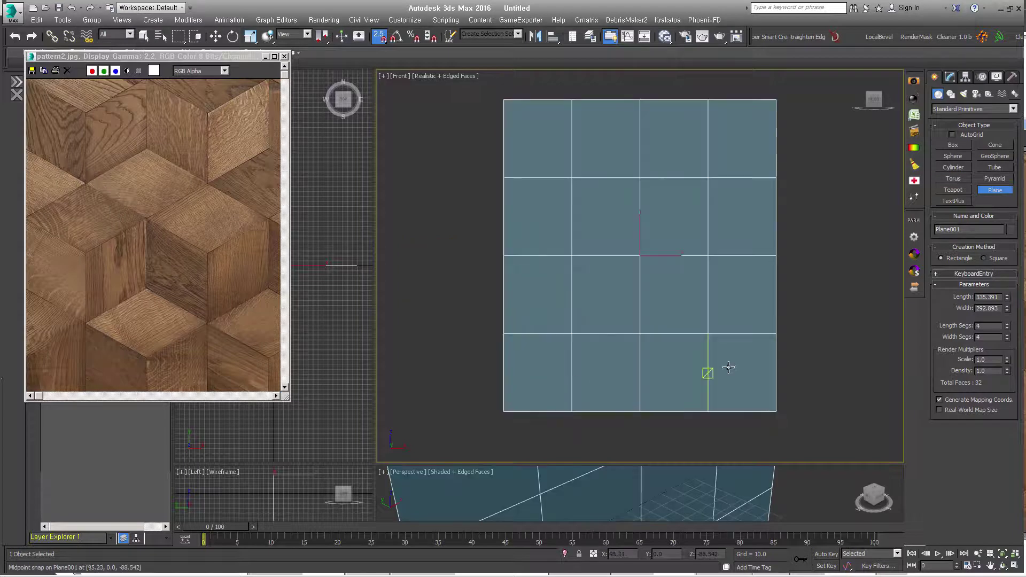
{"action": "right_click", "coordinate": [793, 408]}
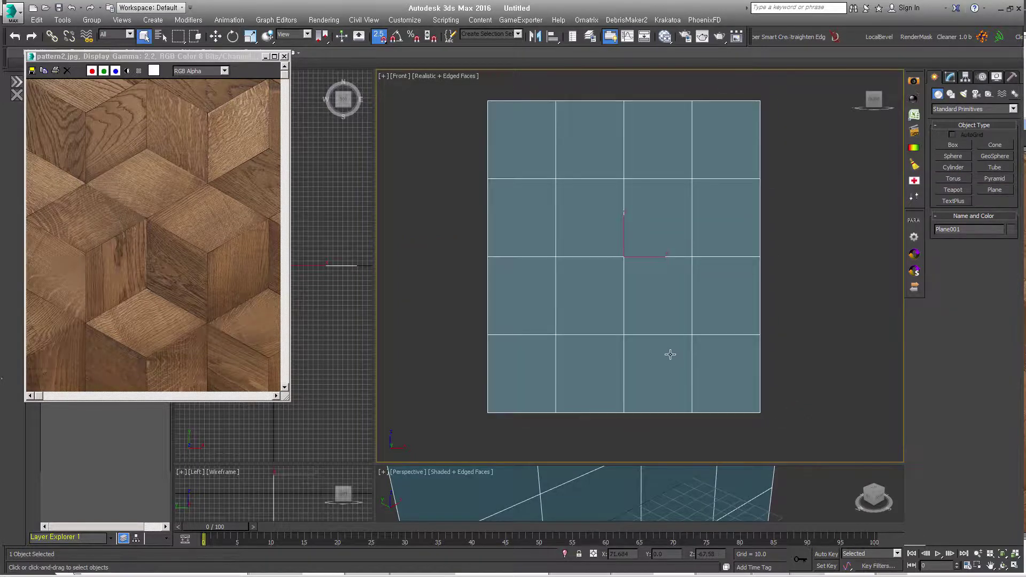
{"action": "left_click", "coordinate": [950, 77]}
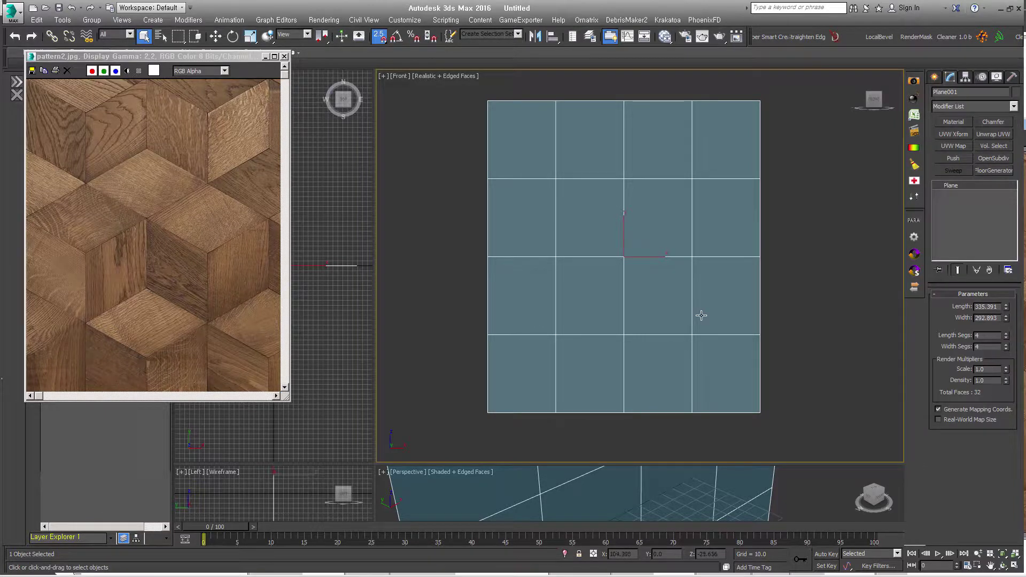
{"action": "key", "text": "alt+e"}
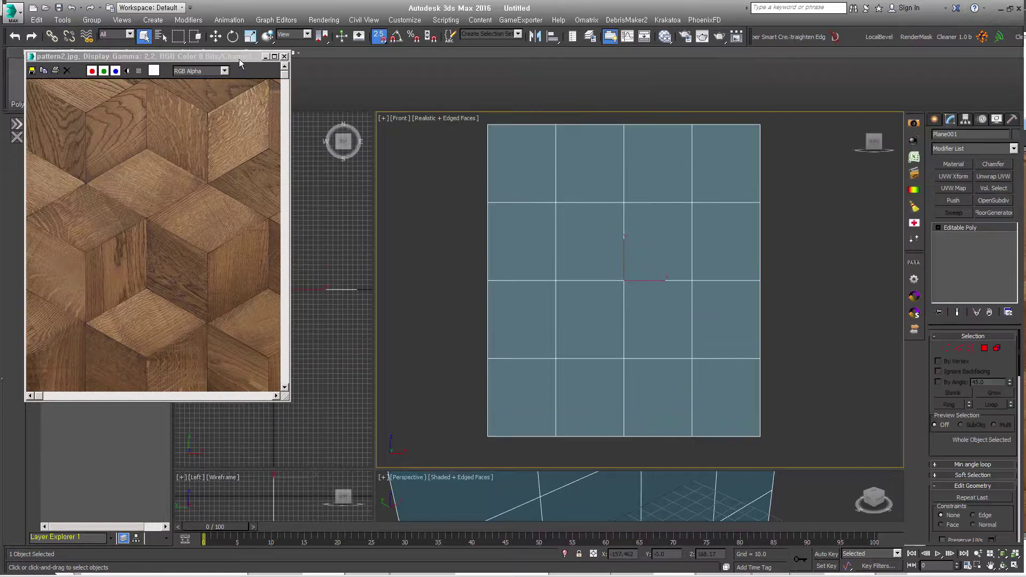
Place the Generate Topology panel beside the reference image and try Hive with no edge selected.
{"action": "left_click_drag", "start_coordinate": [238, 59], "coordinate": [237, 165]}
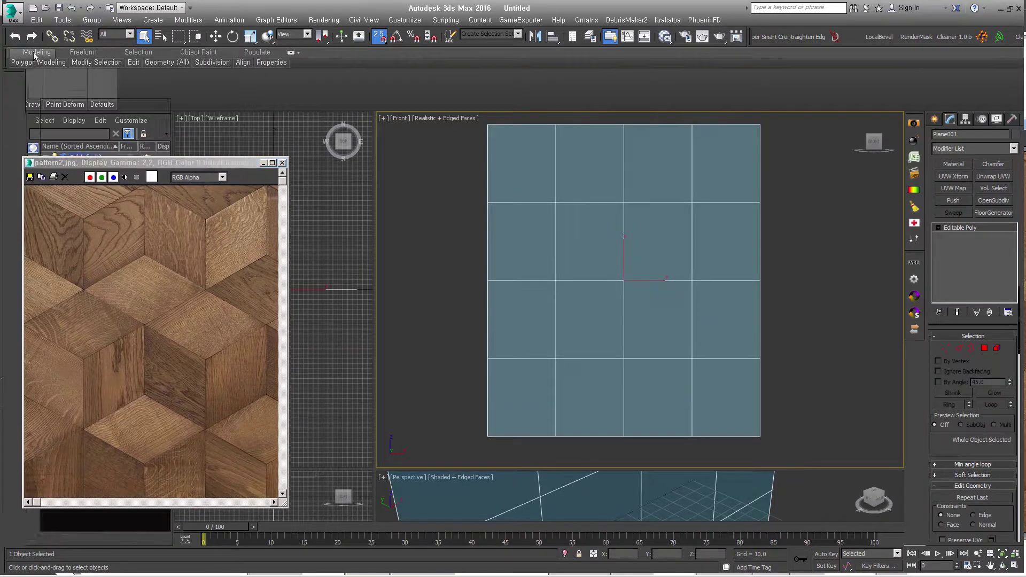
{"action": "left_click", "coordinate": [34, 54]}
{"action": "mouse_move", "coordinate": [38, 63]}
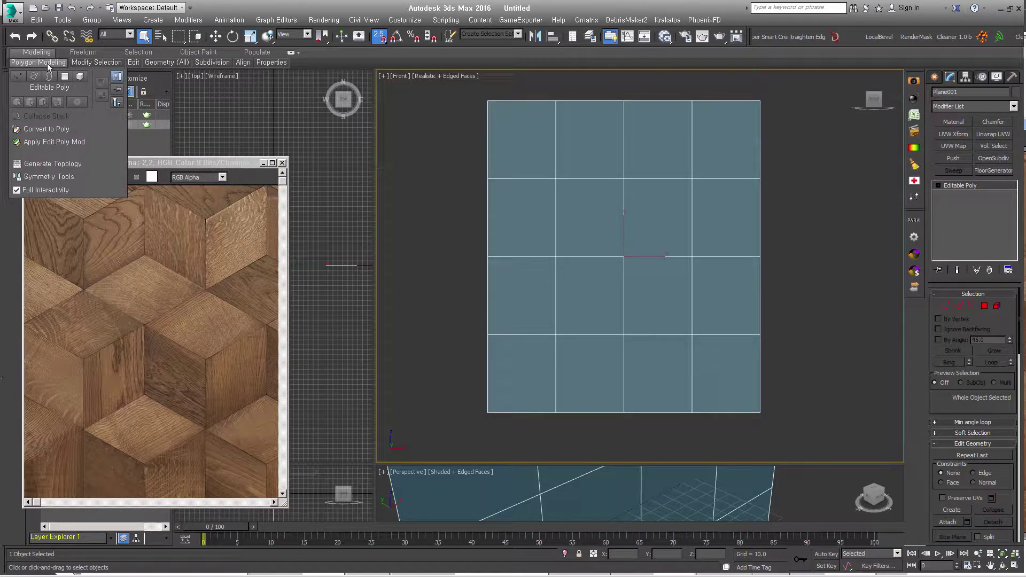
{"action": "left_click", "coordinate": [65, 164]}
{"action": "left_click_drag", "start_coordinate": [120, 69], "coordinate": [328, 106]}
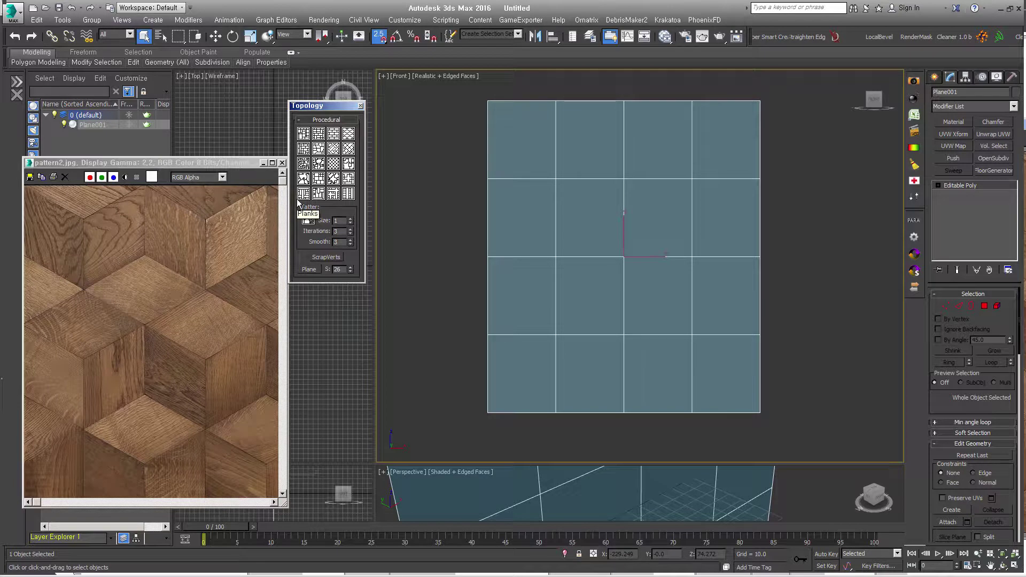
{"action": "left_click", "coordinate": [348, 134]}
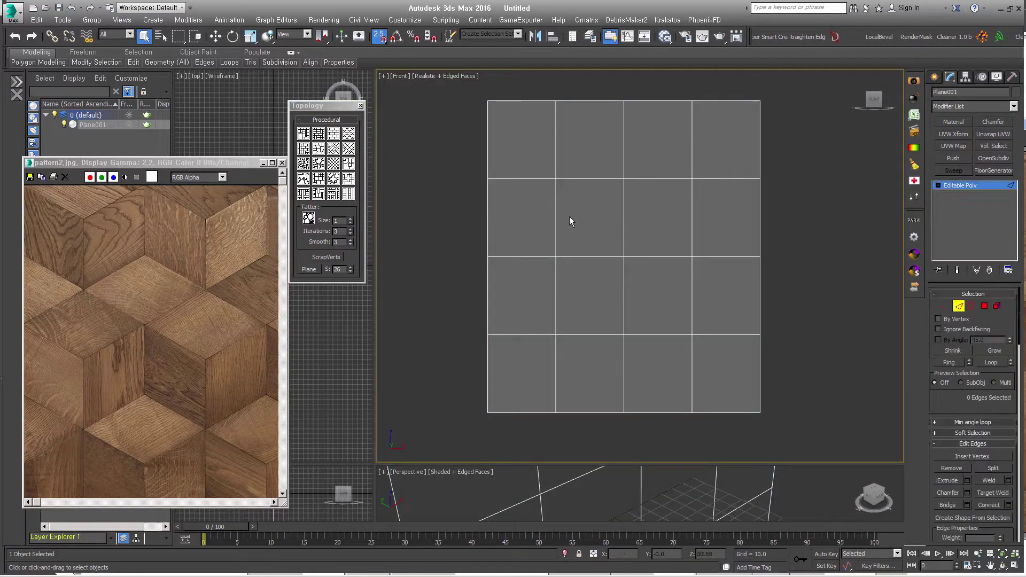
{"action": "left_click", "coordinate": [555, 216]}
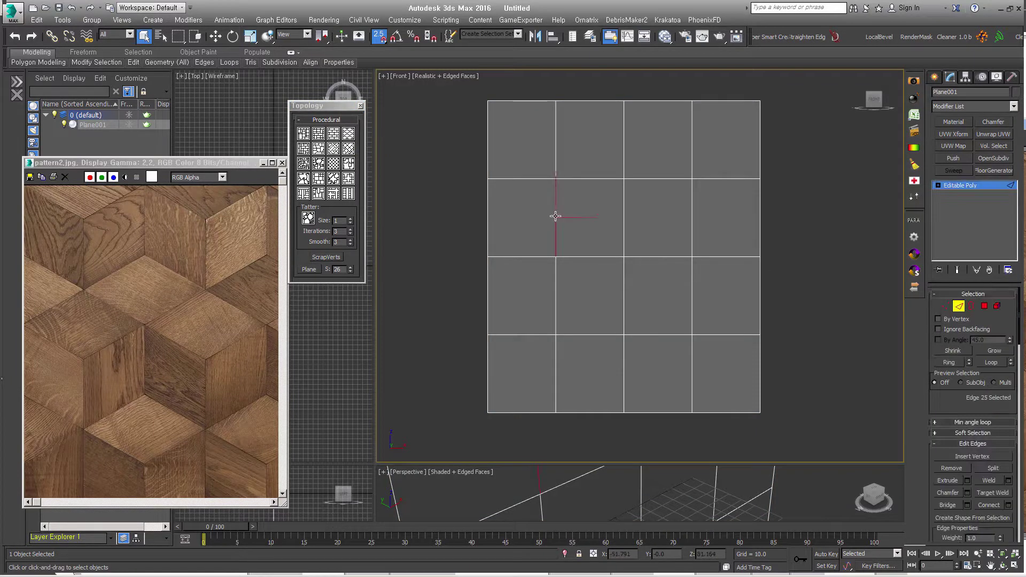
{"action": "left_click", "coordinate": [348, 134]}
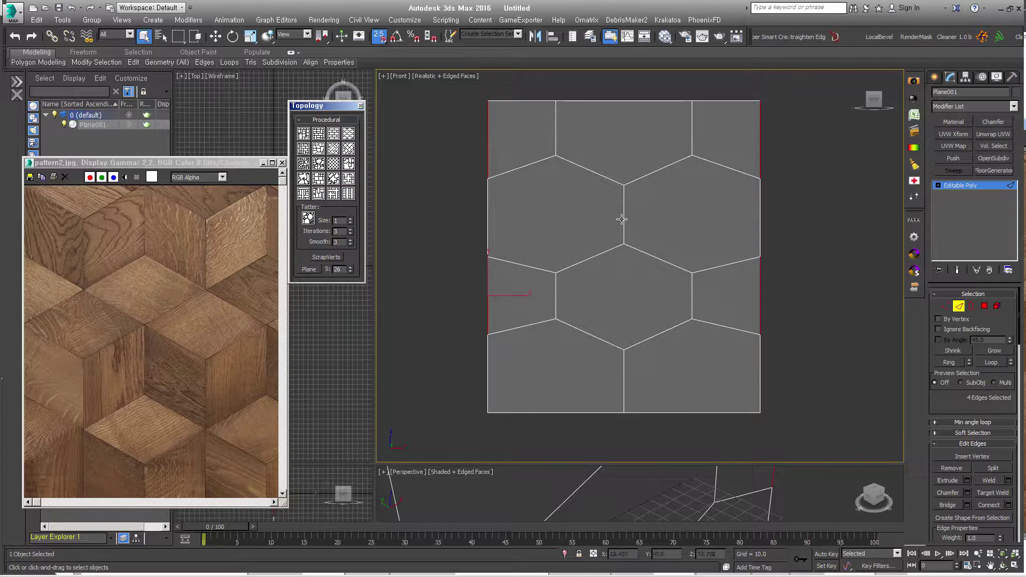
{"action": "key", "text": "ctrl+z"}
{"action": "left_click", "coordinate": [688, 275]}
{"action": "left_click", "coordinate": [558, 295]}
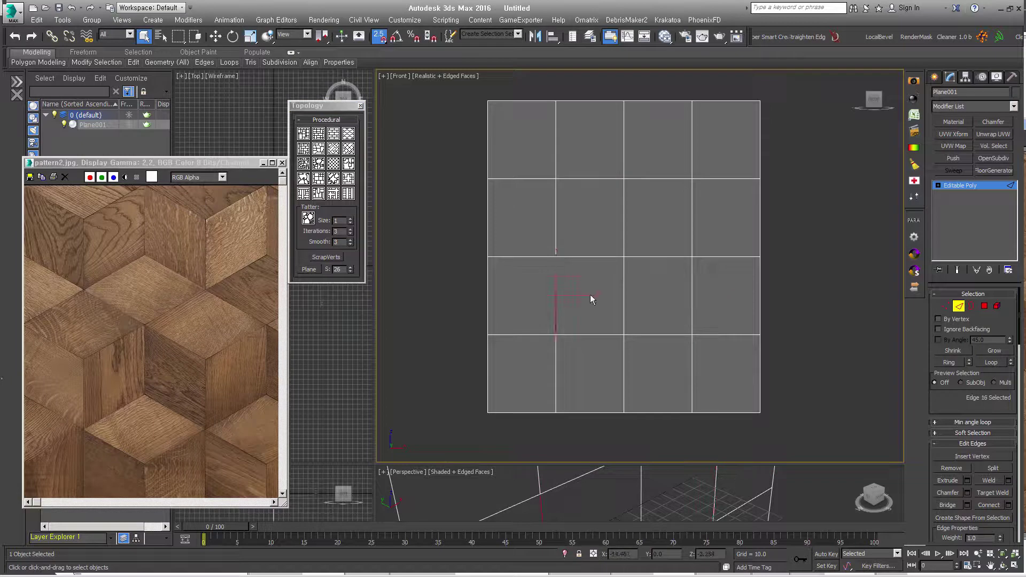
{"action": "left_click", "coordinate": [690, 296], "text": "ctrl"}
Scale the plane slightly narrower horizontally.
{"action": "left_click", "coordinate": [958, 306]}
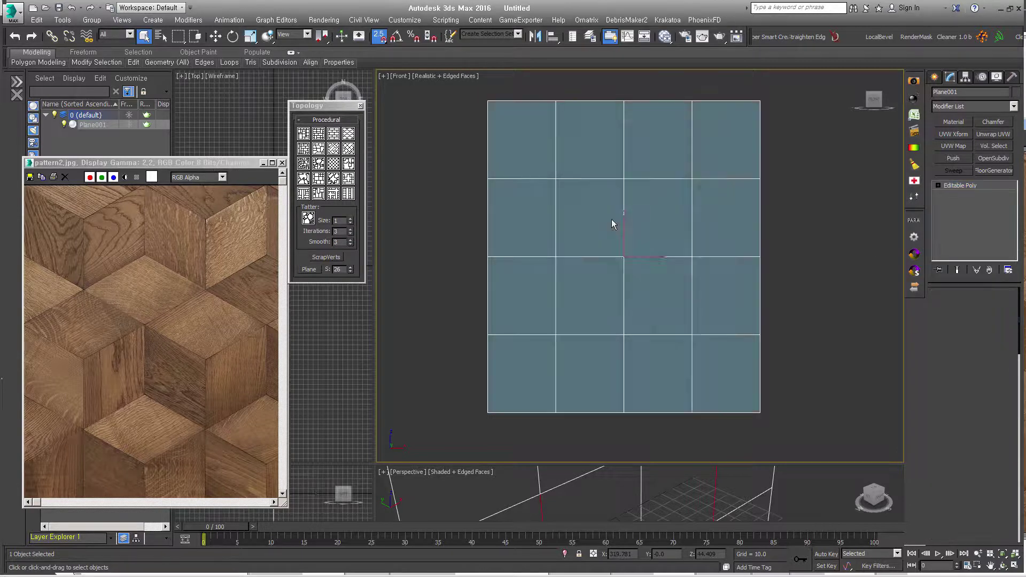
{"action": "right_click", "coordinate": [611, 219]}
{"action": "left_click", "coordinate": [645, 245]}
{"action": "mouse_move", "coordinate": [639, 256]}
{"action": "left_mouse_down"}
{"action": "mouse_move", "coordinate": [617, 259]}
{"action": "mouse_move", "coordinate": [629, 256]}
{"action": "left_mouse_up"}
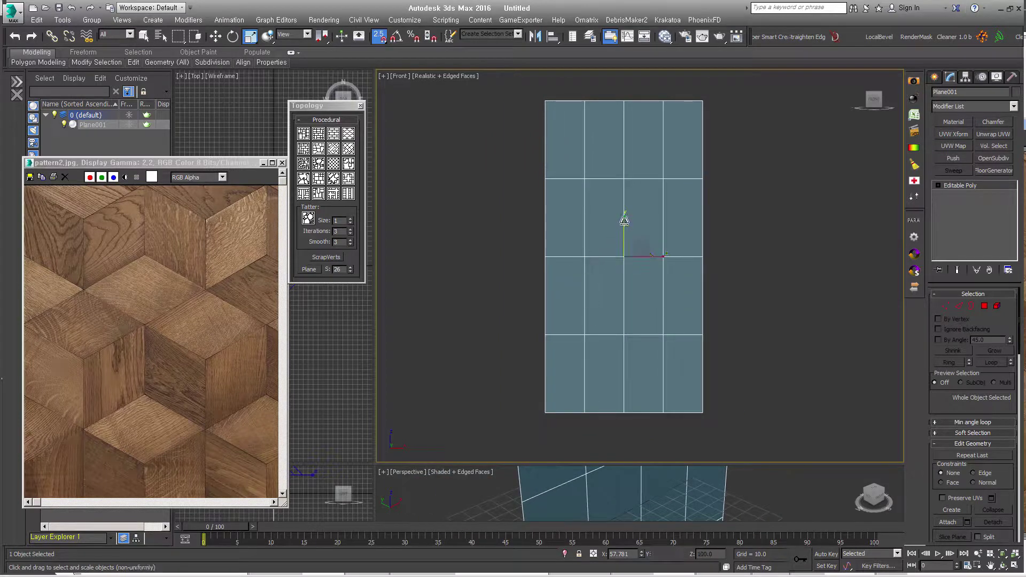
{"action": "left_click_drag", "start_coordinate": [661, 257], "coordinate": [667, 256]}
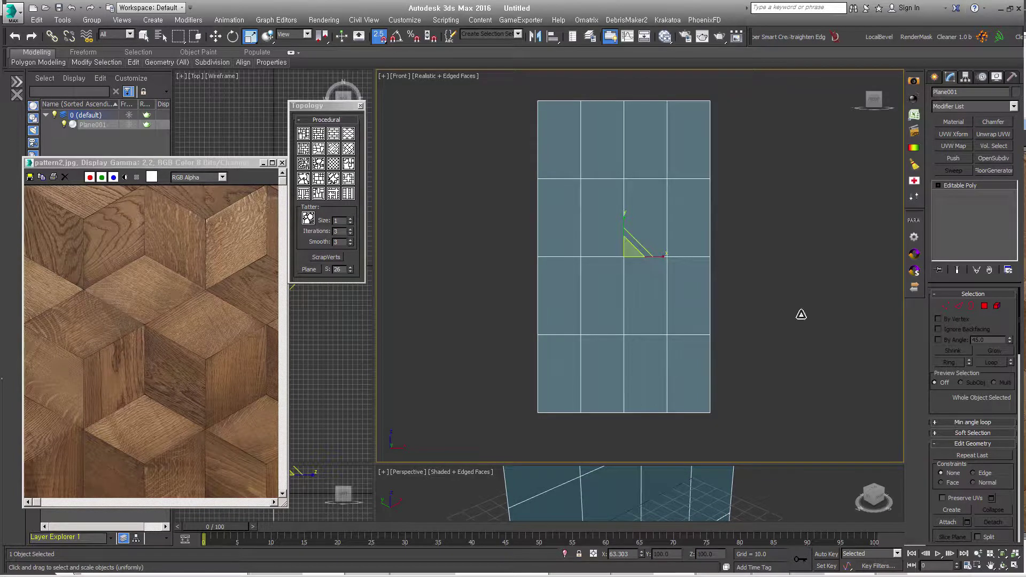
Turn the plane's edges into a hexagon pattern, then delete the plane.
{"action": "left_click", "coordinate": [958, 306]}
{"action": "left_click", "coordinate": [581, 306]}
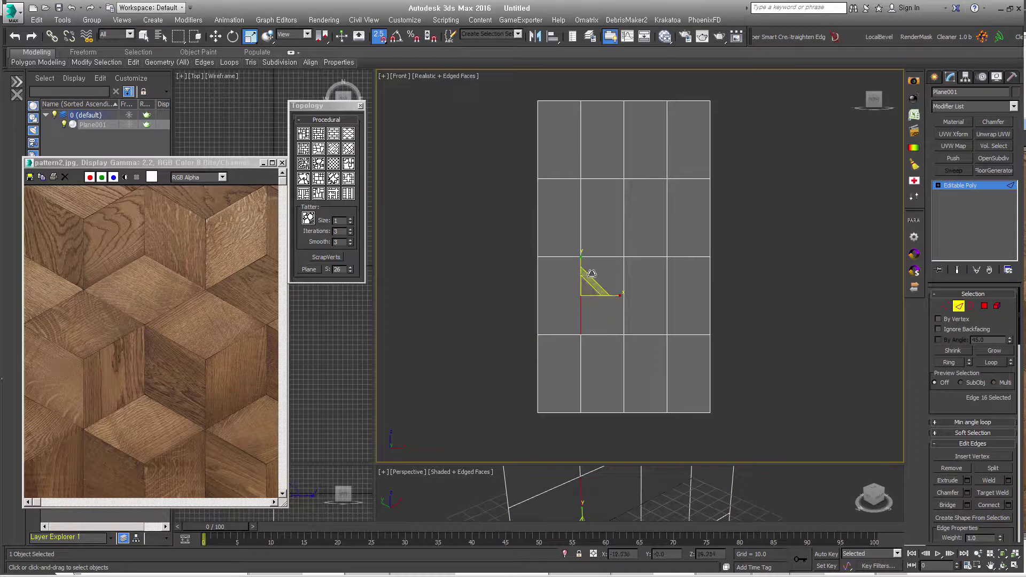
{"action": "left_click", "coordinate": [348, 136]}
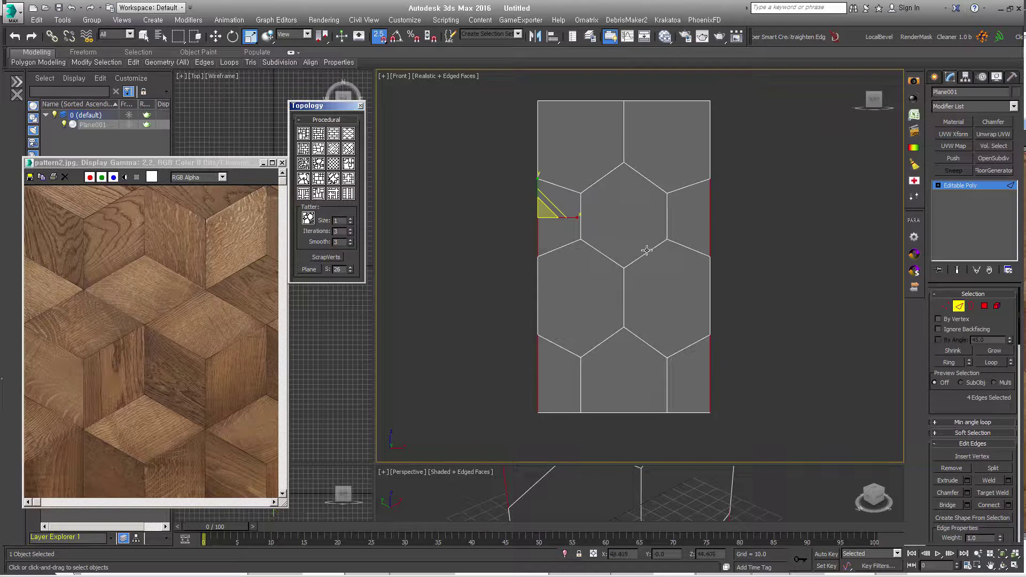
{"action": "left_click", "coordinate": [771, 282]}
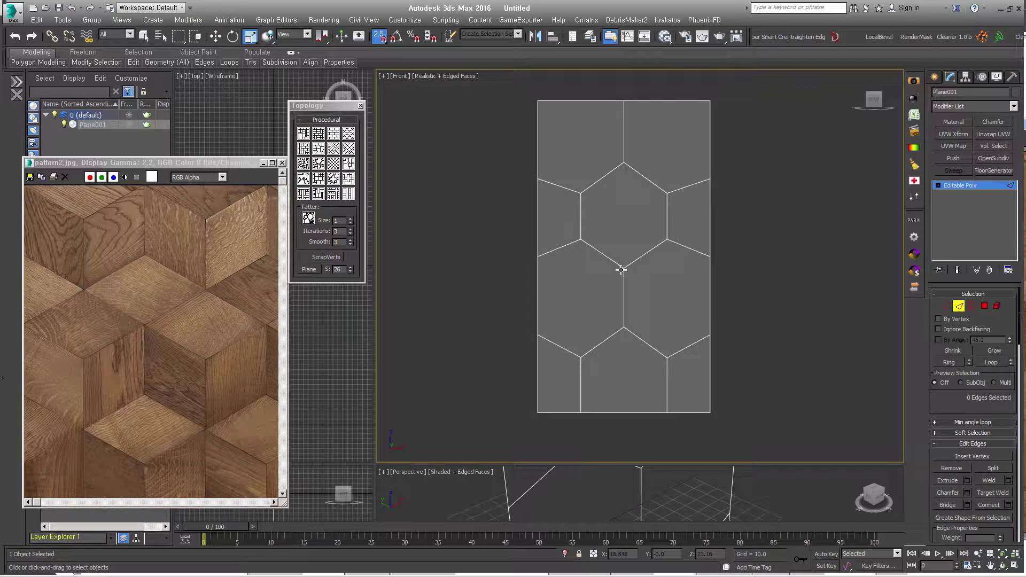
{"action": "key", "text": "2"}
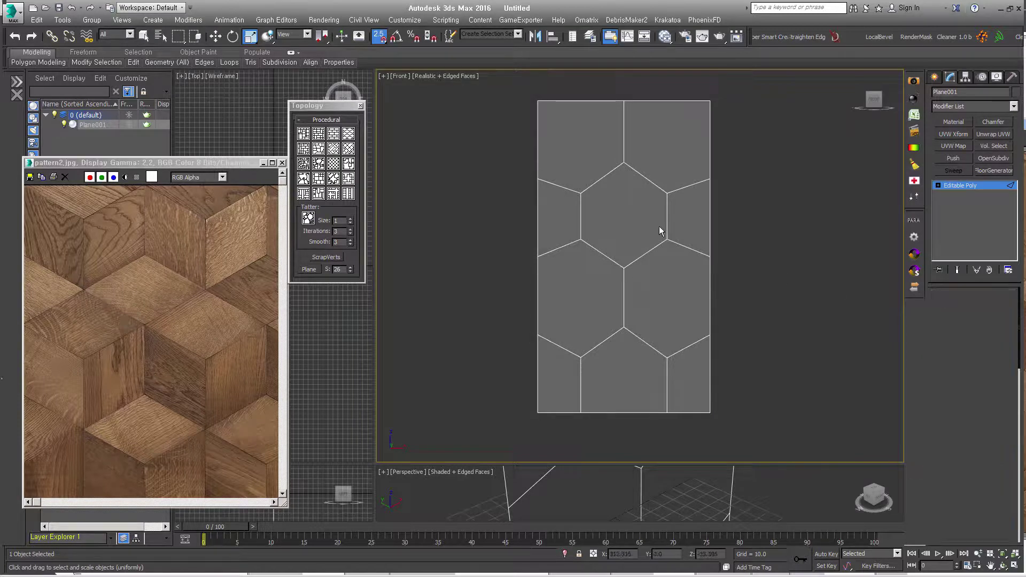
{"action": "key", "text": "Delete"}
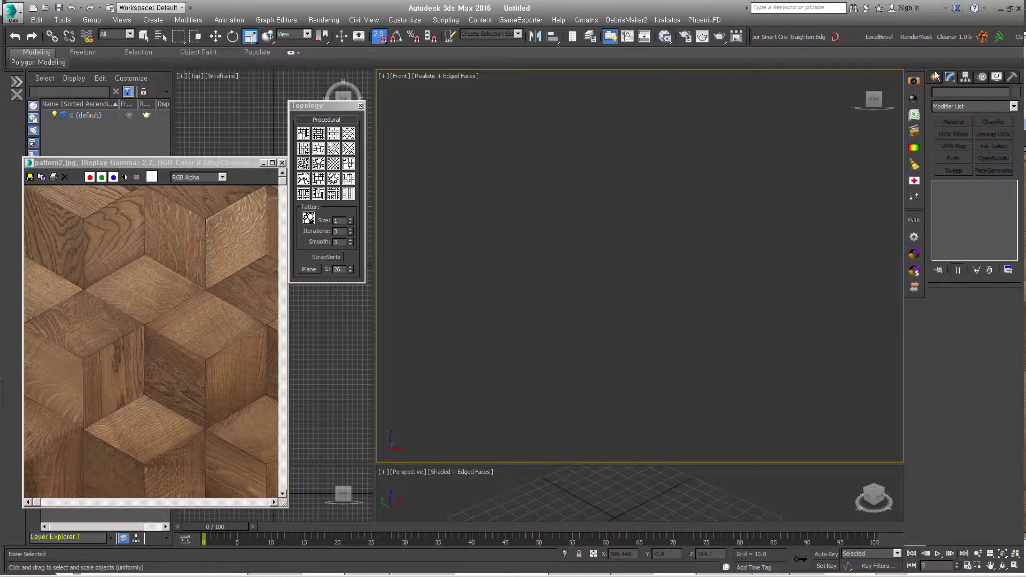
Draw a new plane in the Front view with length 300 and width 200.
{"action": "left_click", "coordinate": [934, 76]}
{"action": "left_click_drag", "start_coordinate": [507, 122], "coordinate": [716, 400]}
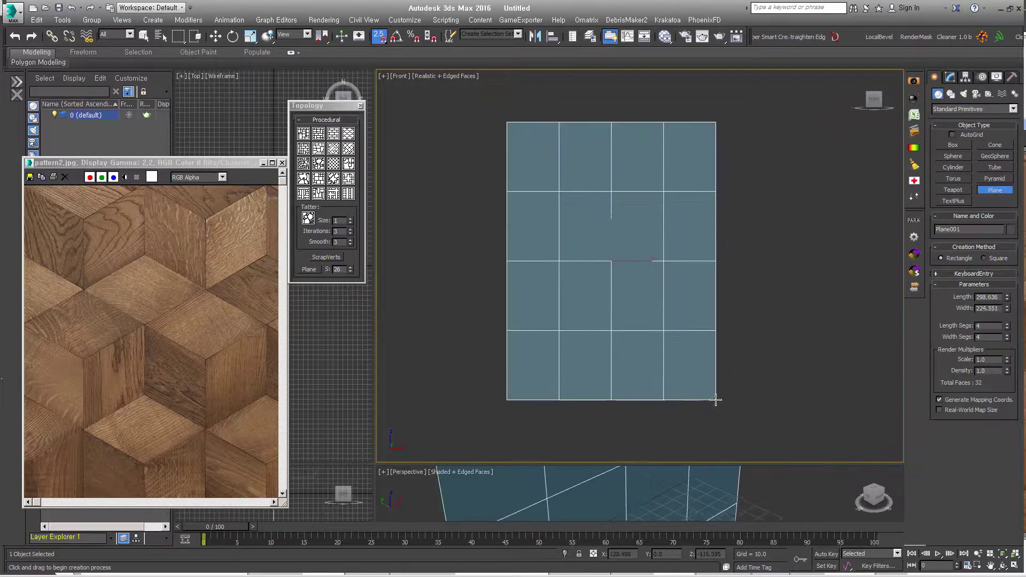
{"action": "left_click_drag", "start_coordinate": [1006, 326], "coordinate": [1006, 353]}
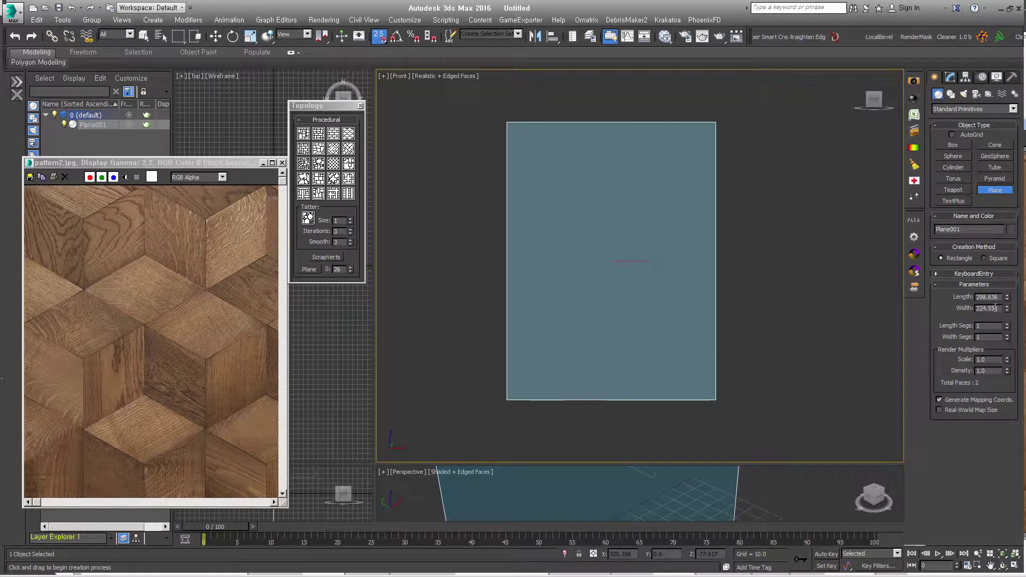
{"action": "mouse_move", "coordinate": [1006, 297]}
{"action": "left_mouse_down"}
{"action": "mouse_move", "coordinate": [1004, 274]}
{"action": "mouse_move", "coordinate": [1005, 297]}
{"action": "left_mouse_up"}
{"action": "type", "text": "300"}
{"action": "key", "text": "Return"}
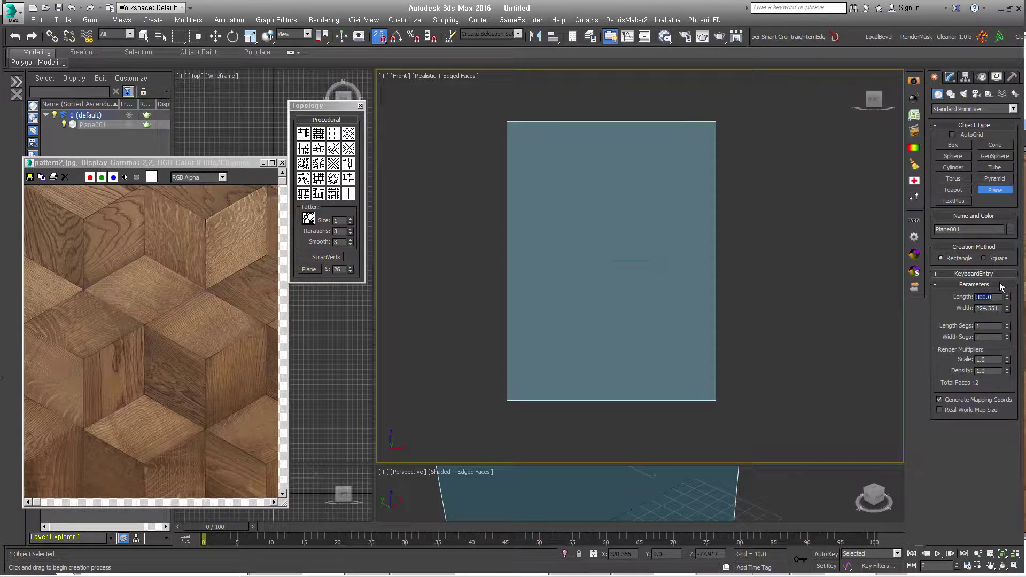
{"action": "double_click", "coordinate": [992, 309]}
{"action": "type", "text": "0"}
{"action": "key", "text": "Return"}
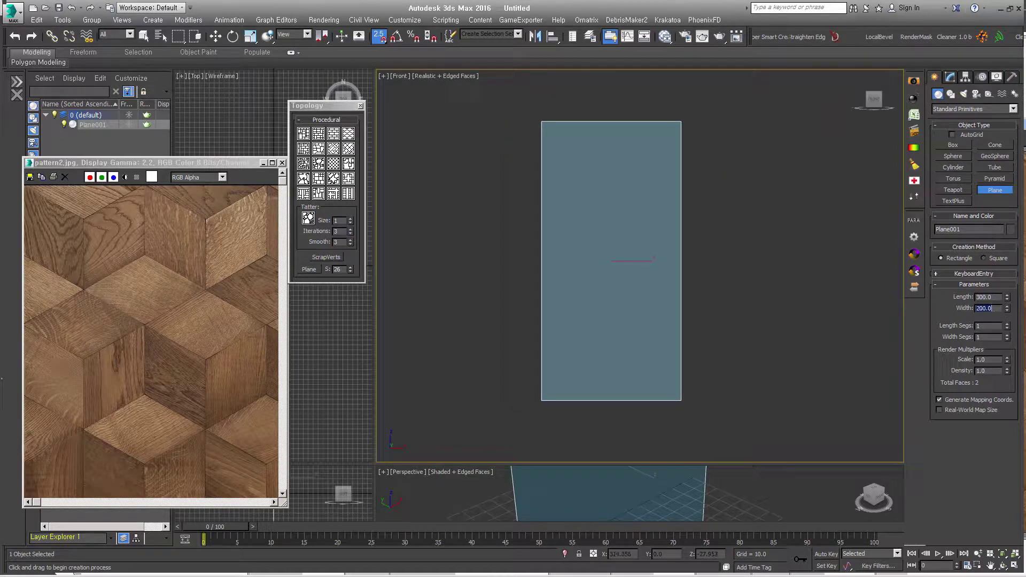
{"action": "key", "text": "Return"}
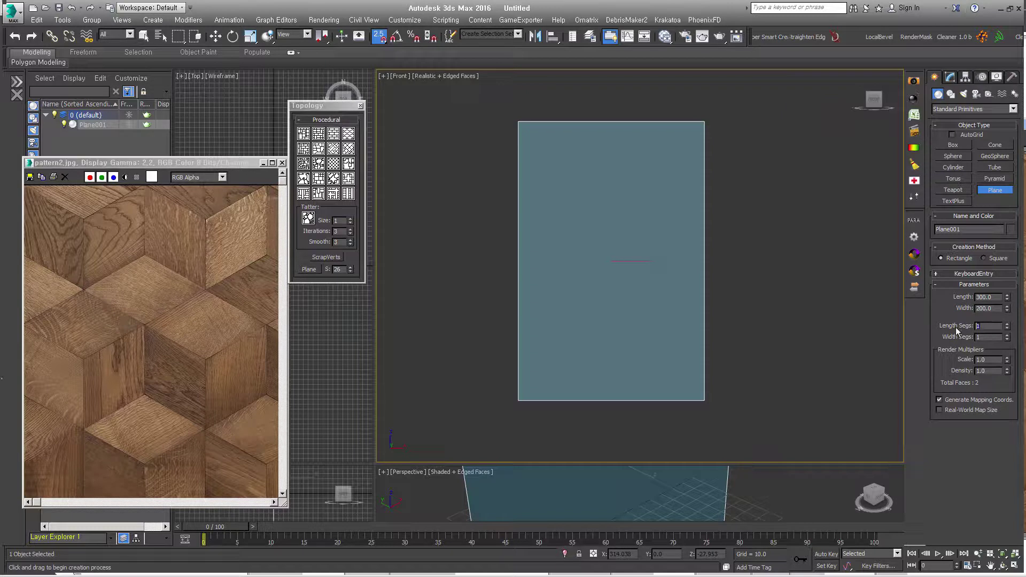
Set the plane's length and width segments to 10 each.
{"action": "type", "text": "30"}
{"action": "key", "text": "Return"}
{"action": "double_click", "coordinate": [993, 327]}
{"action": "type", "text": "10"}
{"action": "key", "text": "Tab"}
{"action": "type", "text": "10"}
{"action": "key", "text": "Return"}
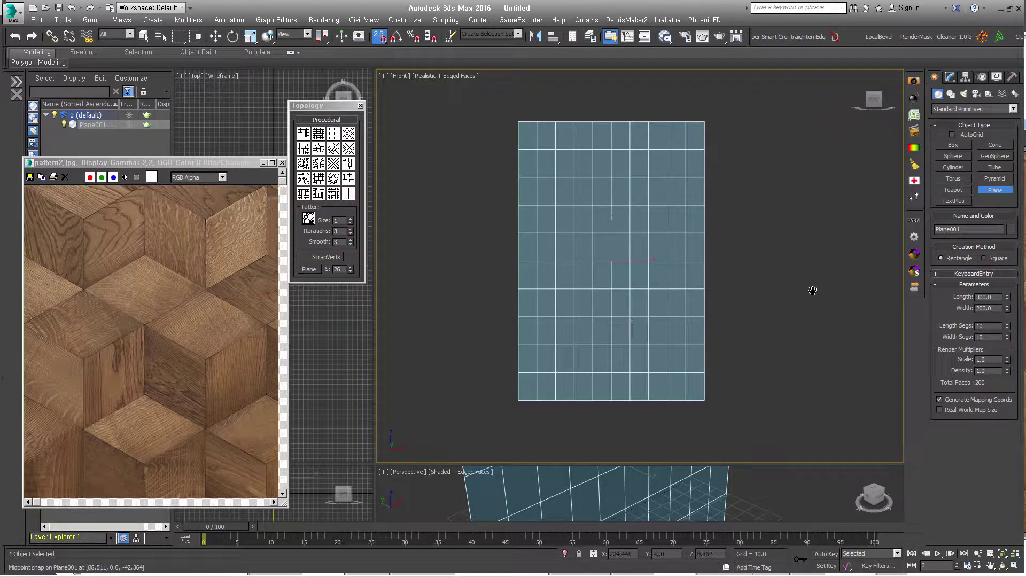
Apply the Topology hexagon pattern to the 10×10 plane and select its outer border.
{"action": "key", "text": "r"}
{"action": "left_click", "coordinate": [960, 184]}
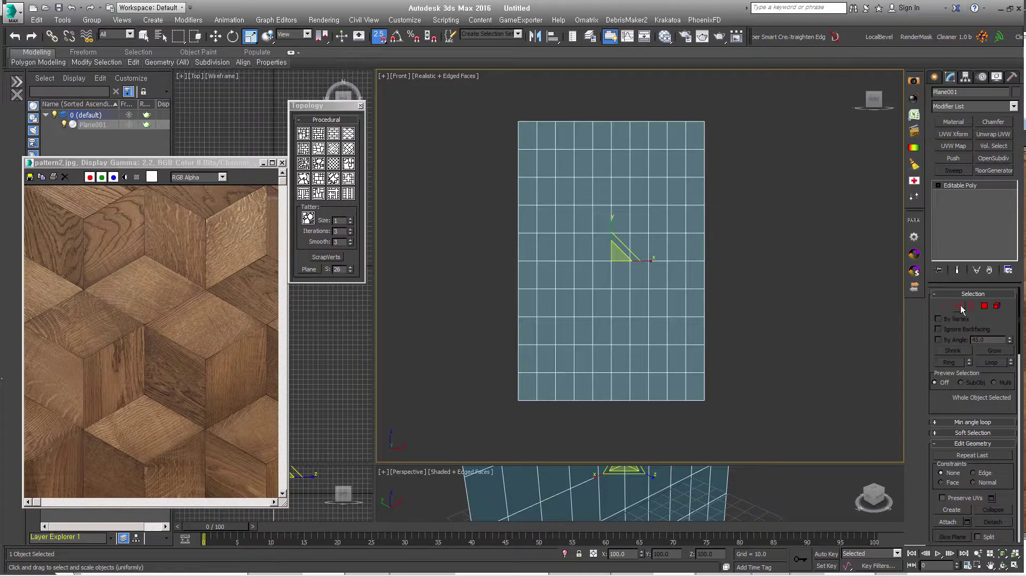
{"action": "left_click", "coordinate": [958, 306]}
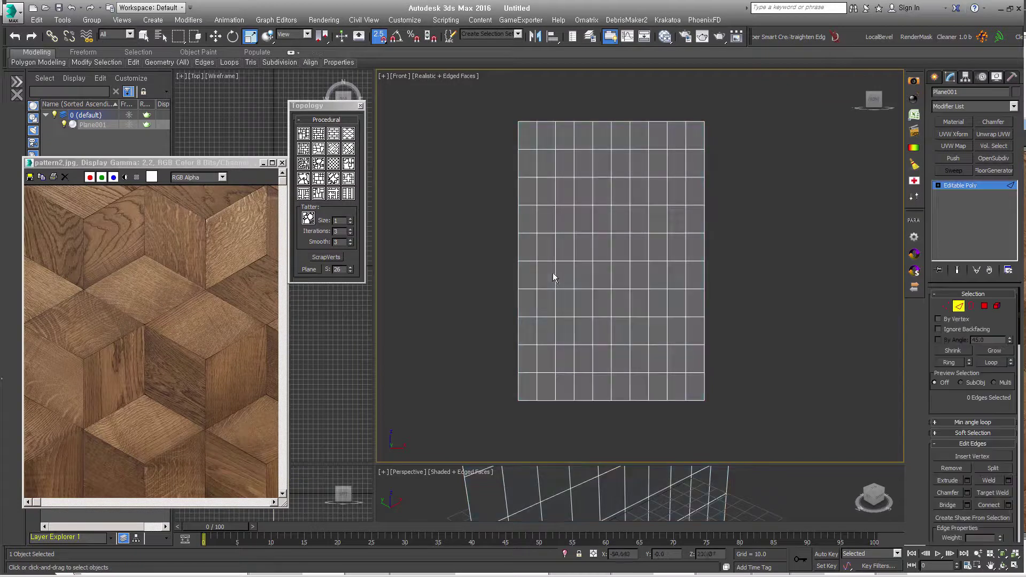
{"action": "left_click", "coordinate": [346, 134]}
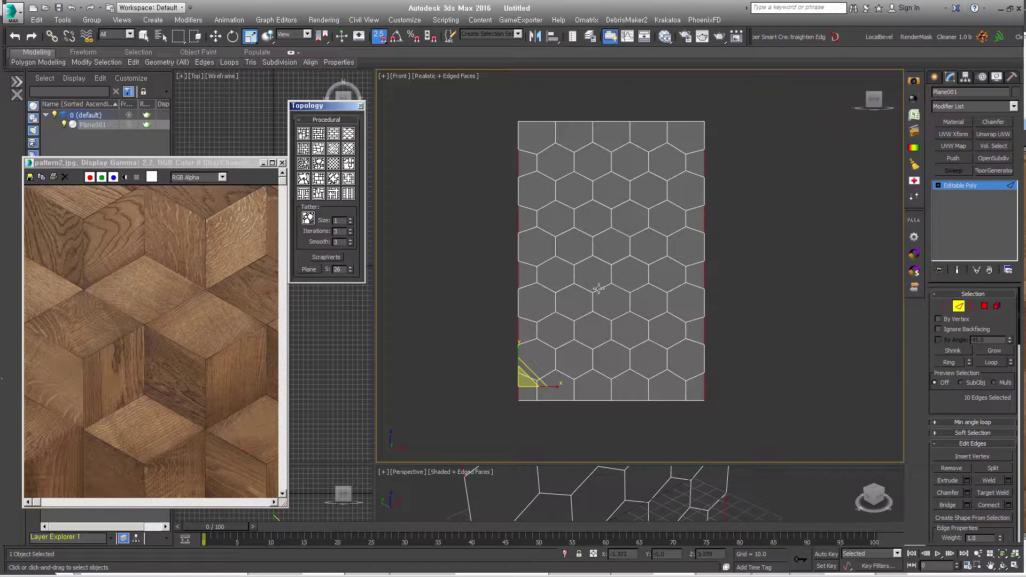
{"action": "left_click", "coordinate": [971, 306]}
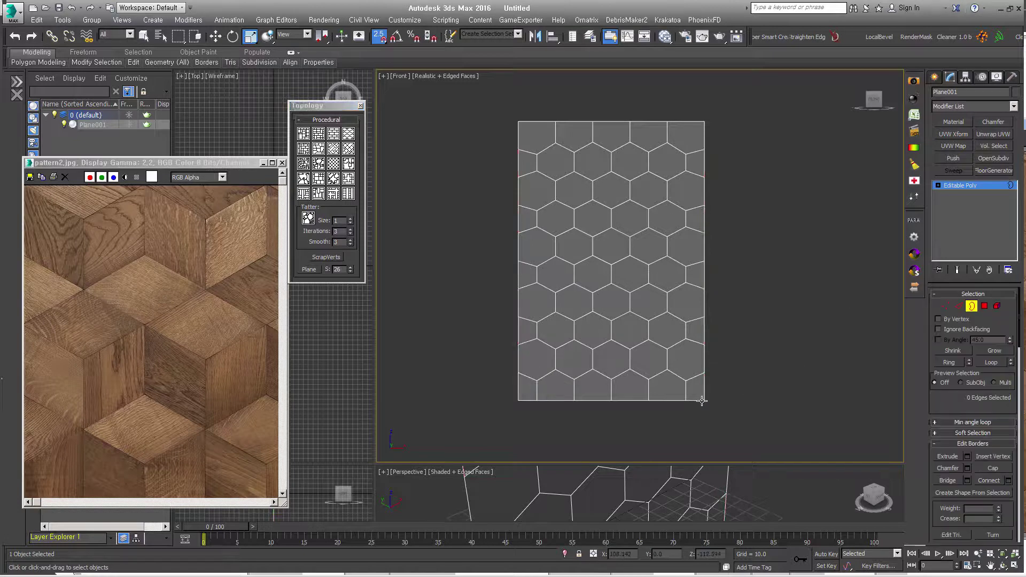
{"action": "left_click", "coordinate": [700, 399]}
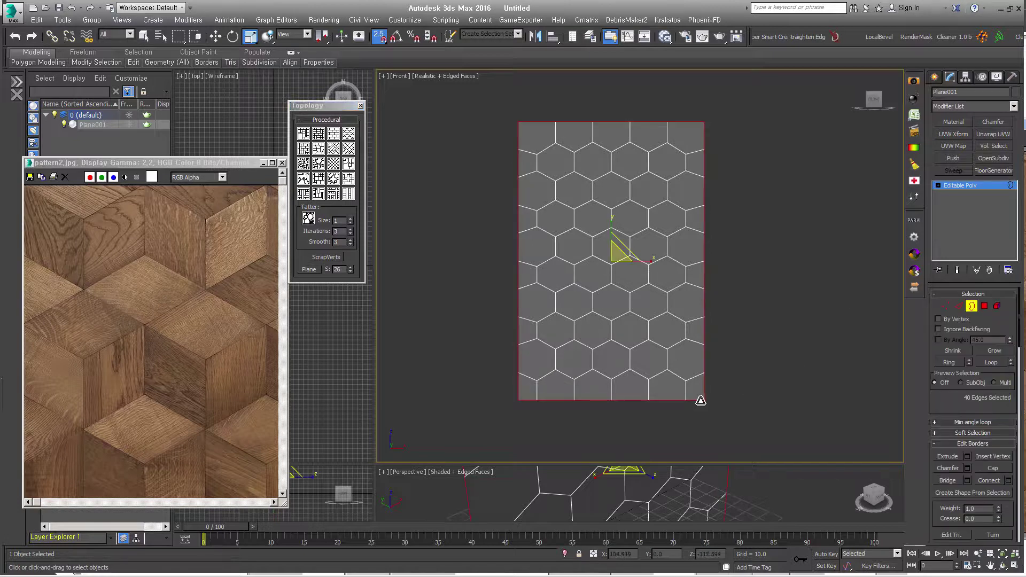
Delete the partial hexagons along the plane's border.
{"action": "left_click", "coordinate": [983, 306], "text": "ctrl"}
{"action": "key", "text": "Delete"}
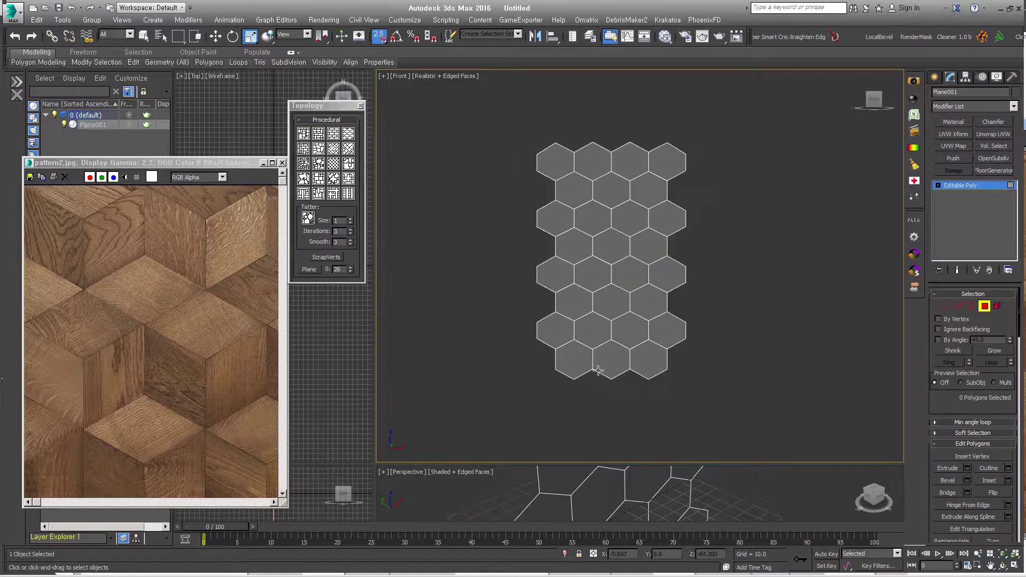
{"action": "scroll", "coordinate": [628, 224], "scroll_direction": "up", "scroll_amount": 2}
{"action": "scroll", "coordinate": [627, 223], "scroll_direction": "up", "scroll_amount": 2}
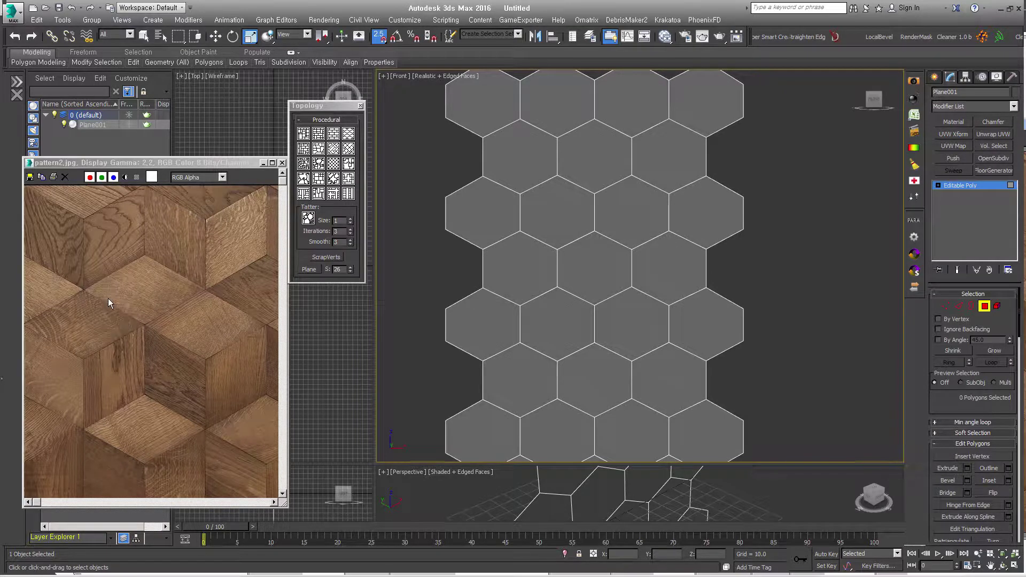
{"action": "middle_click_drag", "start_coordinate": [640, 362], "coordinate": [646, 362]}
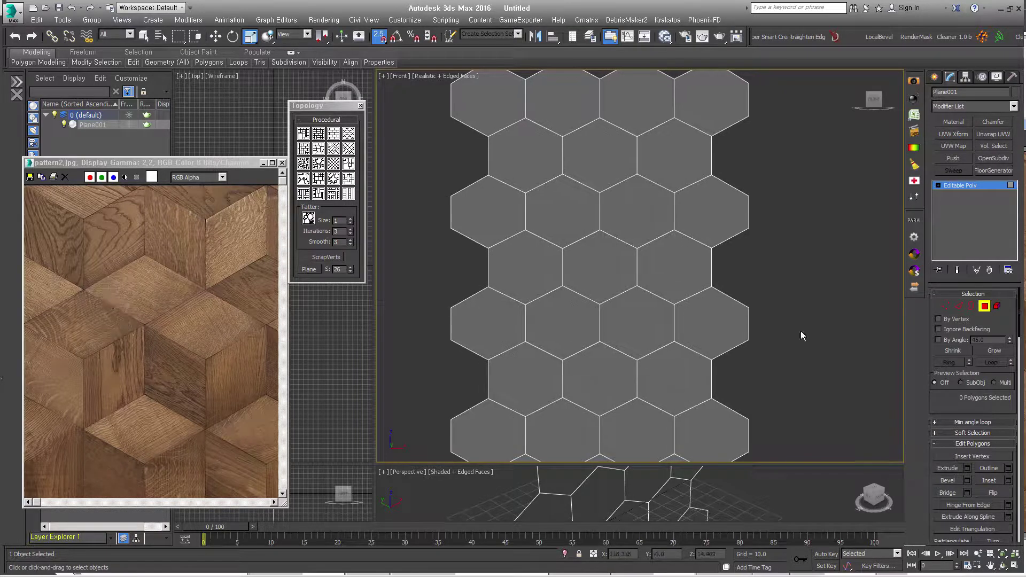
Move one hexagon face down and right, then leave polygon editing with the panel selected.
{"action": "left_click", "coordinate": [687, 303]}
{"action": "right_click", "coordinate": [698, 305]}
{"action": "left_click", "coordinate": [714, 315]}
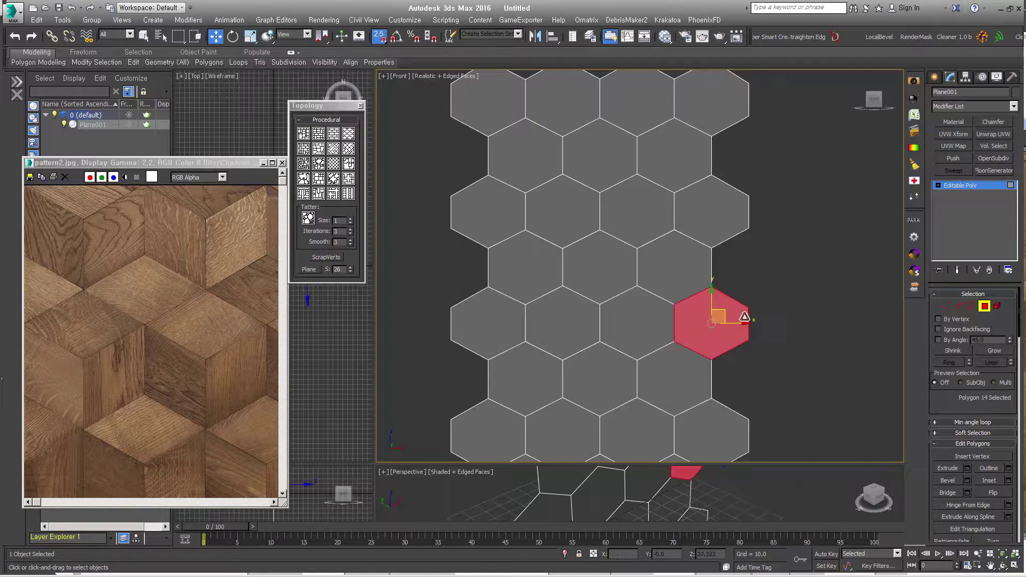
{"action": "left_click_drag", "start_coordinate": [714, 315], "coordinate": [751, 338]}
{"action": "scroll", "coordinate": [751, 338], "scroll_direction": "down", "scroll_amount": 4}
{"action": "left_click", "coordinate": [694, 300]}
{"action": "left_click", "coordinate": [984, 306]}
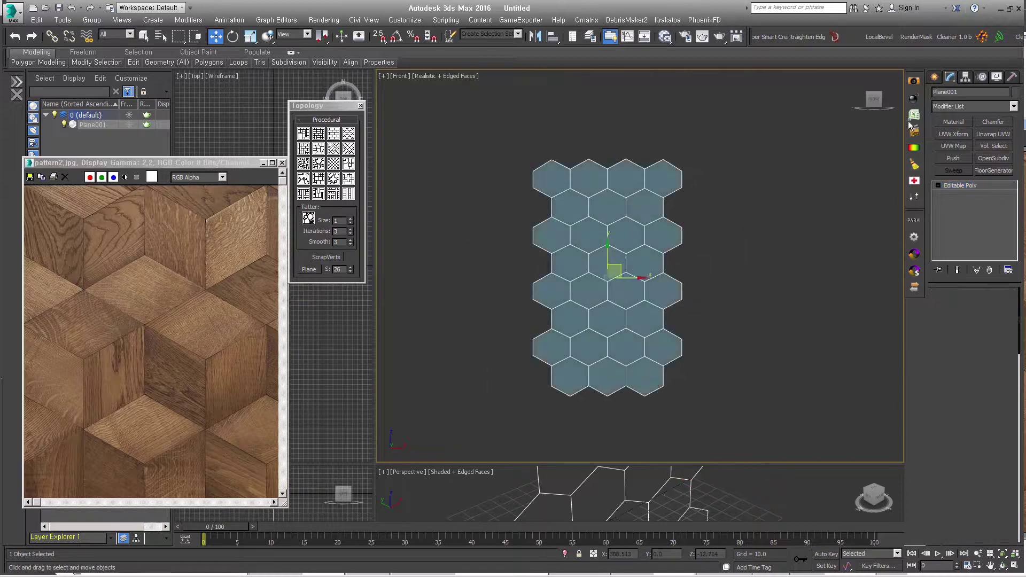
{"action": "left_click", "coordinate": [934, 78]}
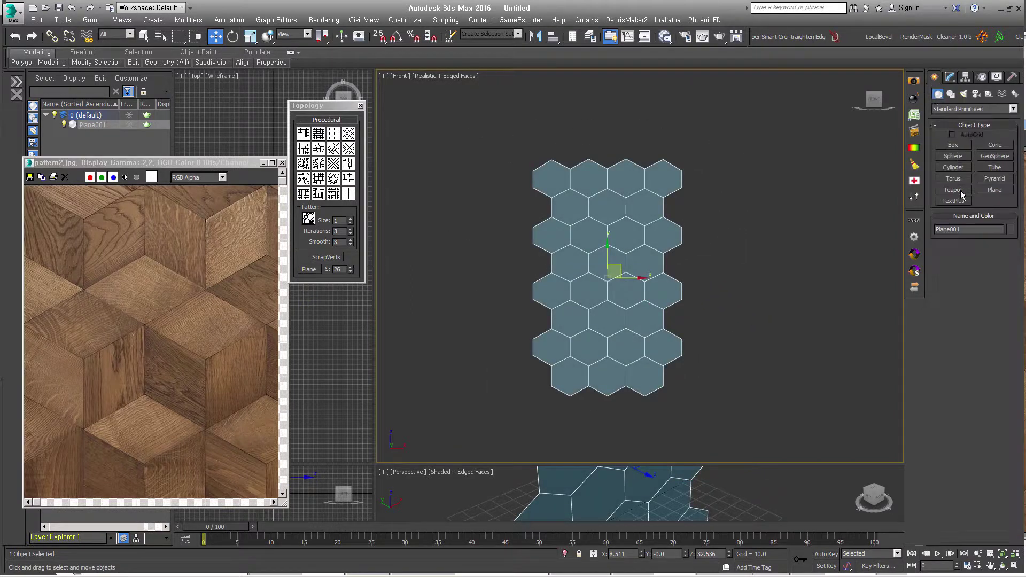
Draw a hexagon NGon outline to the right of the tile panel.
{"action": "left_click", "coordinate": [950, 94]}
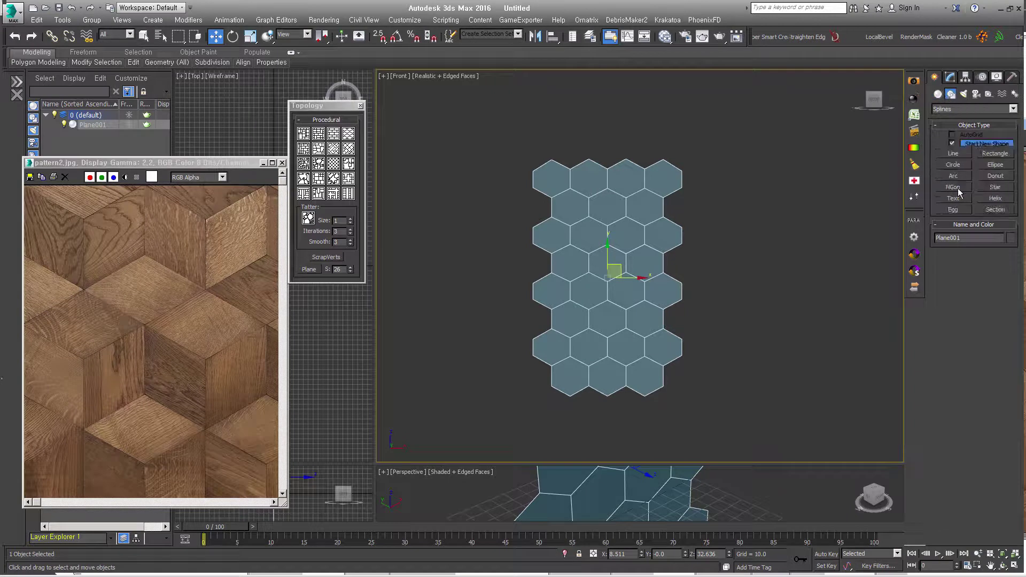
{"action": "mouse_move", "coordinate": [749, 264]}
{"action": "left_mouse_down"}
{"action": "mouse_move", "coordinate": [787, 301]}
{"action": "mouse_move", "coordinate": [718, 272]}
{"action": "left_mouse_up"}
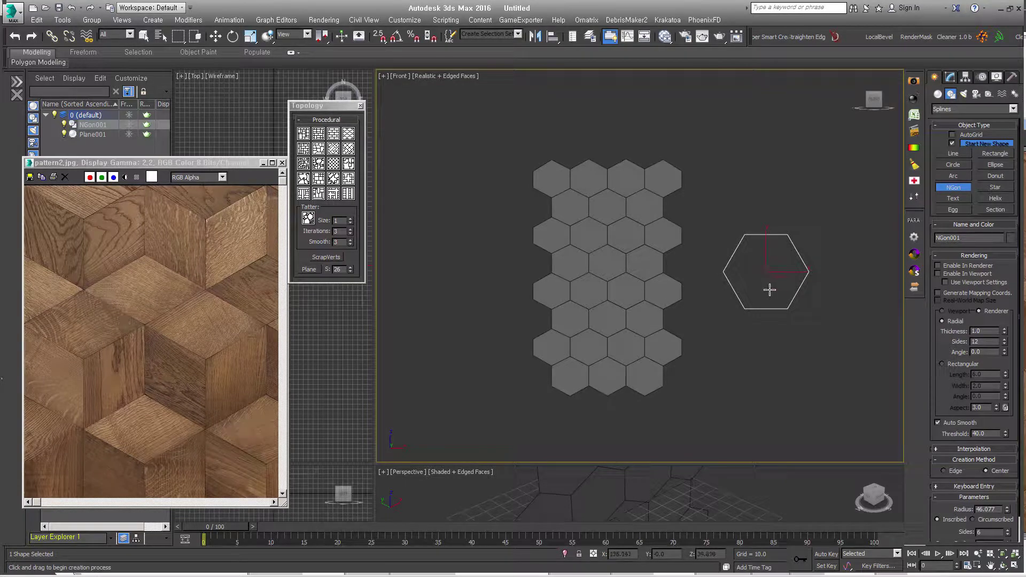
{"action": "mouse_move", "coordinate": [771, 339]}
{"action": "left_mouse_down"}
{"action": "mouse_move", "coordinate": [751, 375]}
{"action": "mouse_move", "coordinate": [784, 369]}
{"action": "left_mouse_up"}
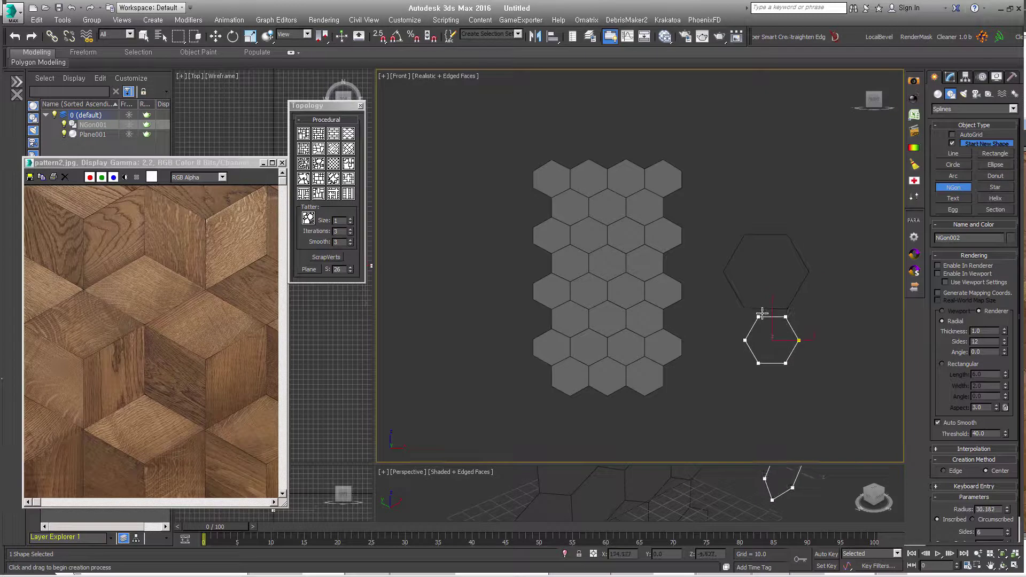
{"action": "right_click", "coordinate": [784, 368]}
{"action": "key", "text": "w"}
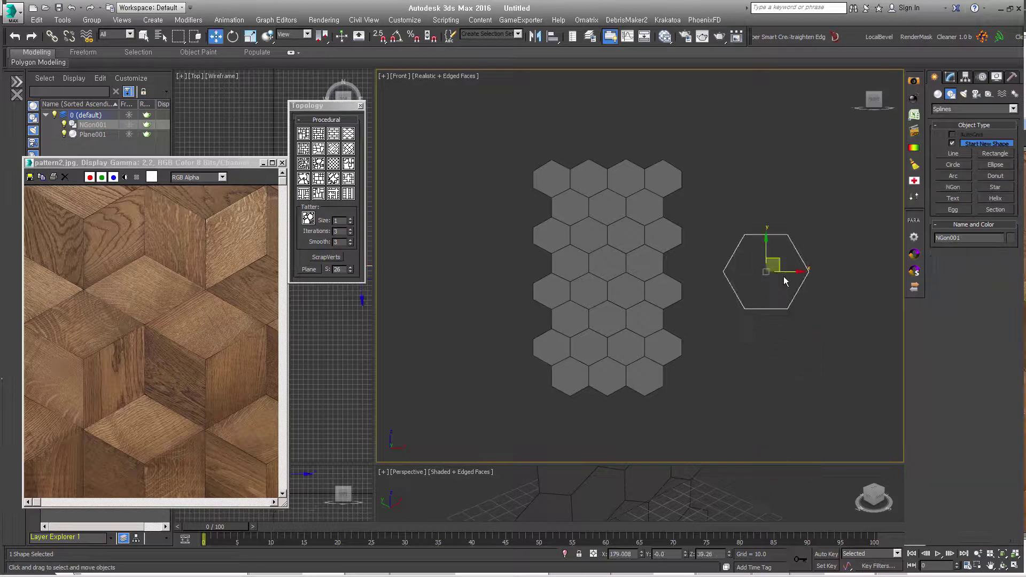
Rotate the hexagon outline 90° with angle snap so a point faces up.
{"action": "key", "text": "e"}
{"action": "mouse_move", "coordinate": [791, 259]}
{"action": "left_mouse_down"}
{"action": "mouse_move", "coordinate": [723, 225]}
{"action": "mouse_move", "coordinate": [775, 211]}
{"action": "left_mouse_up"}
{"action": "key", "text": "a"}
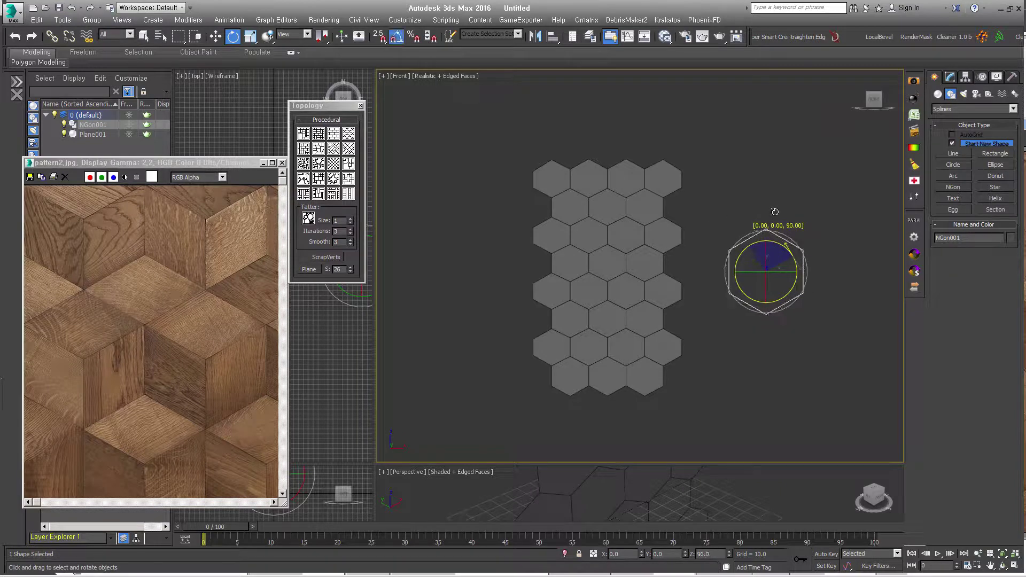
{"action": "right_click", "coordinate": [771, 251]}
{"action": "left_click", "coordinate": [785, 260]}
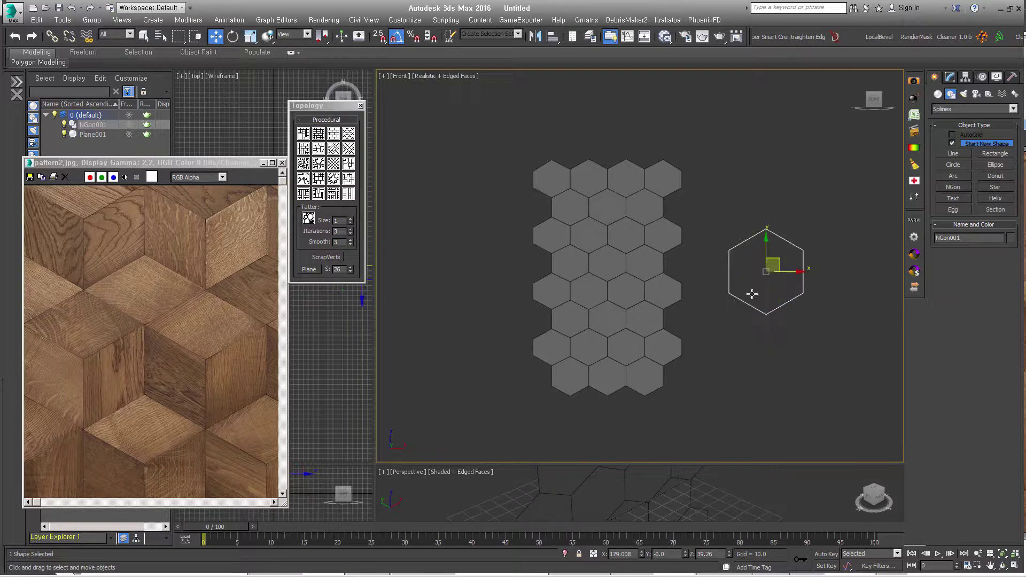
{"action": "middle_click_drag", "start_coordinate": [745, 288], "coordinate": [660, 291]}
{"action": "scroll", "coordinate": [661, 290], "scroll_direction": "up", "scroll_amount": 2}
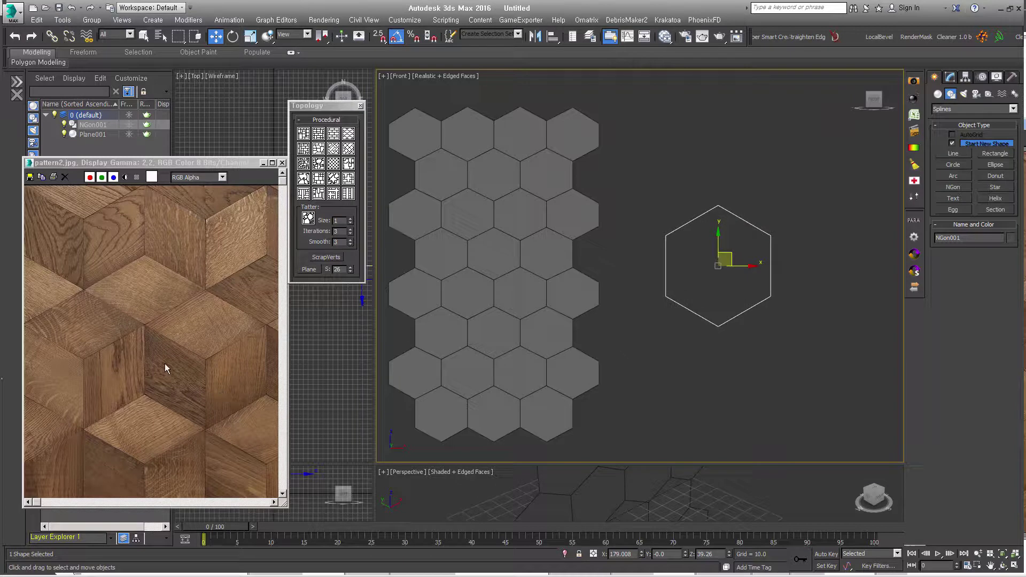
{"action": "scroll", "coordinate": [566, 323], "scroll_direction": "down", "scroll_amount": 2}
Select the lone hexagon outline and convert it to Editable Poly.
{"action": "left_click", "coordinate": [561, 324]}
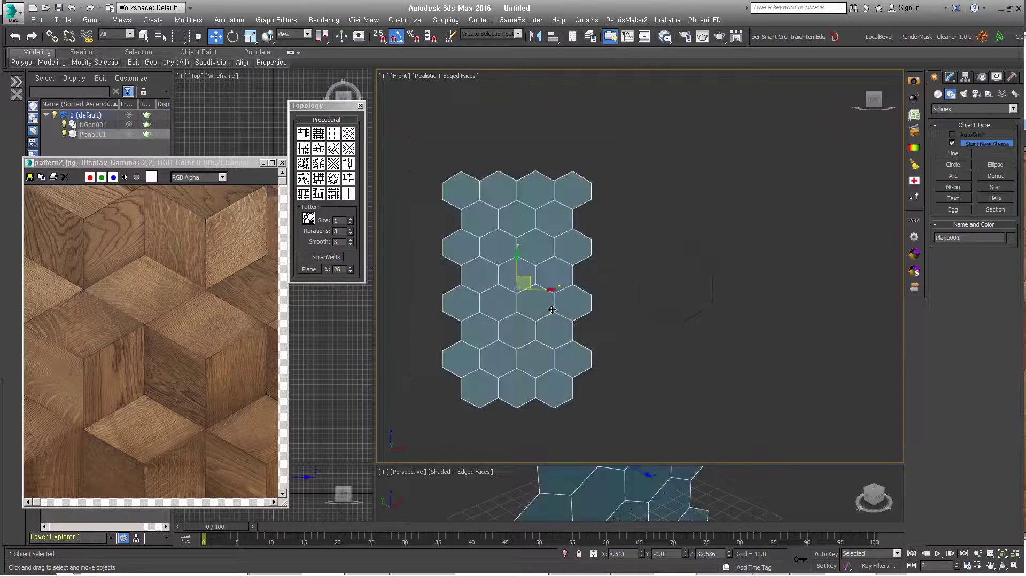
{"action": "left_click", "coordinate": [703, 339]}
{"action": "left_click_drag", "start_coordinate": [748, 417], "coordinate": [630, 210]}
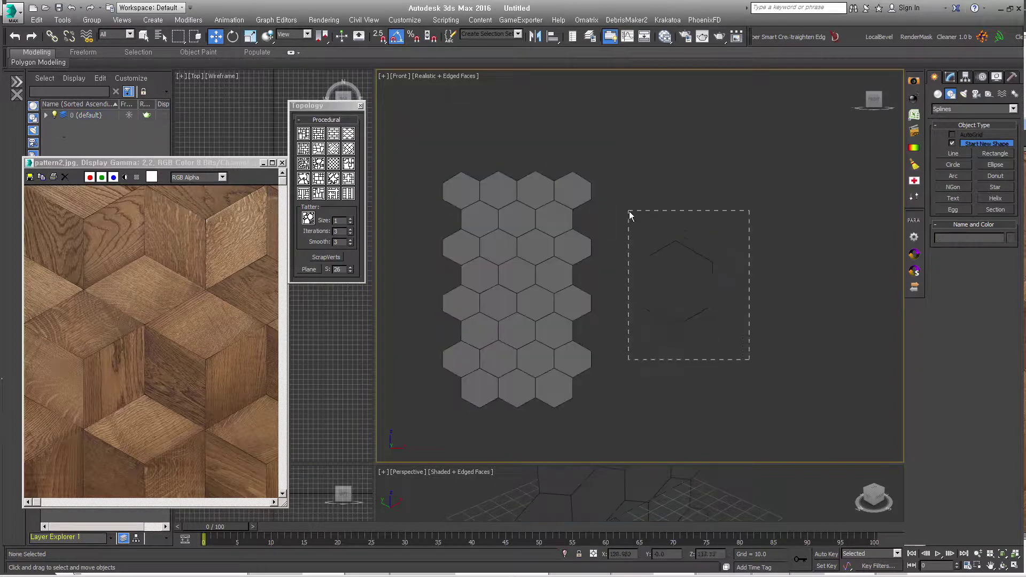
{"action": "scroll", "coordinate": [691, 299], "scroll_direction": "up", "scroll_amount": 2}
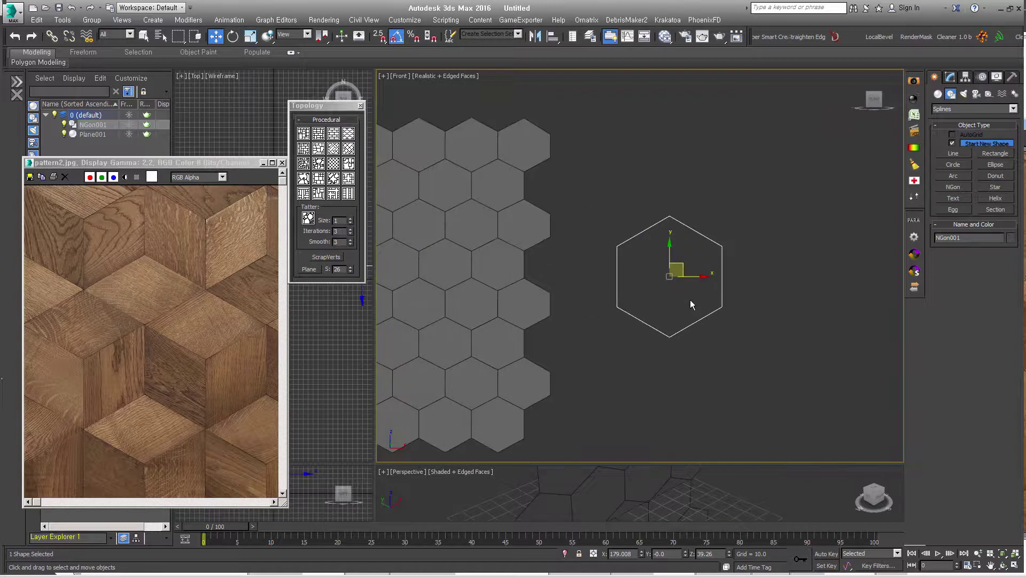
{"action": "key", "text": "alt+c"}
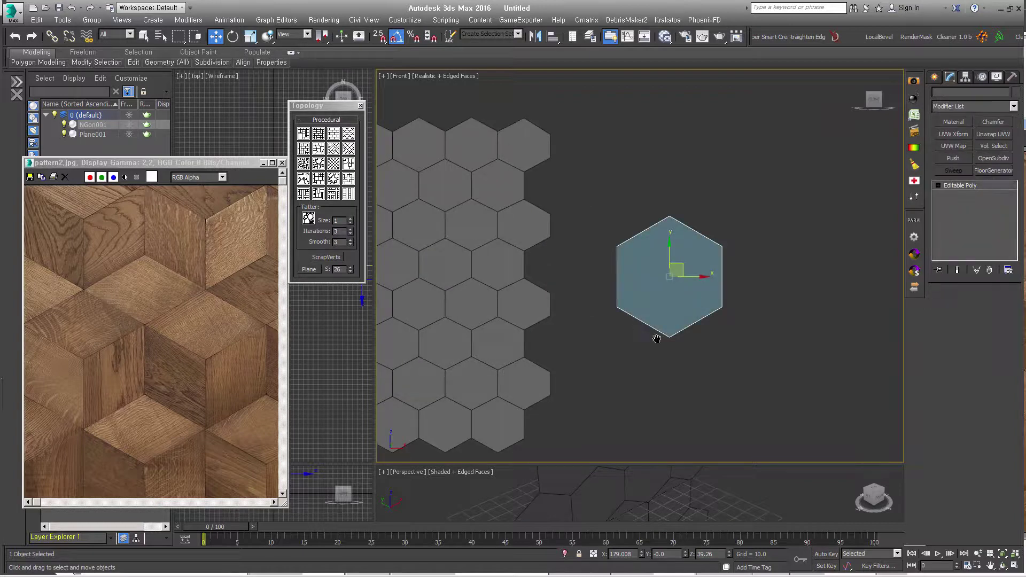
{"action": "scroll", "coordinate": [594, 357], "scroll_direction": "down", "scroll_amount": 2}
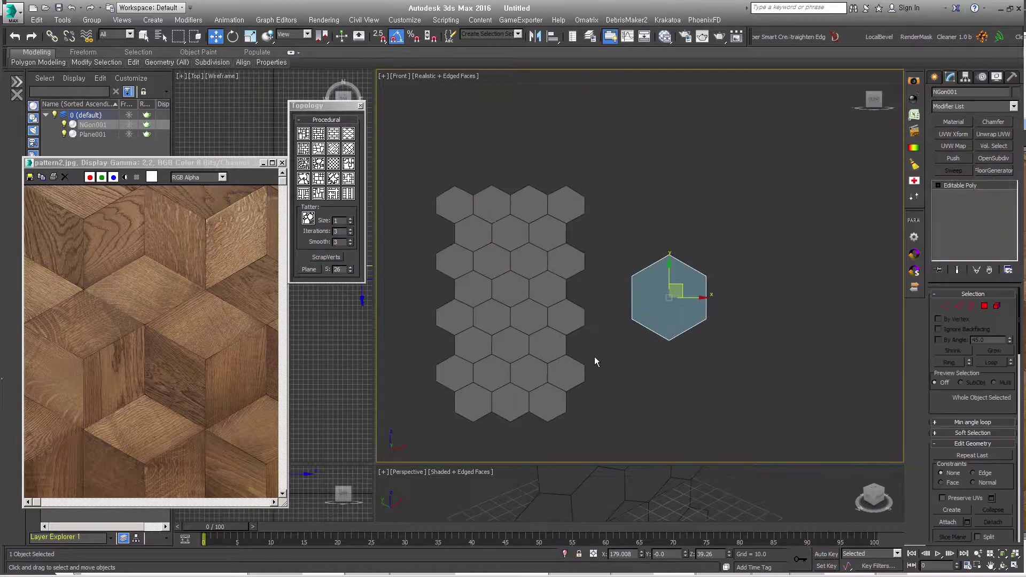
Inset the hexagon's face and collapse the inner face to a centre vertex.
{"action": "left_click", "coordinate": [984, 306]}
{"action": "left_click", "coordinate": [667, 306]}
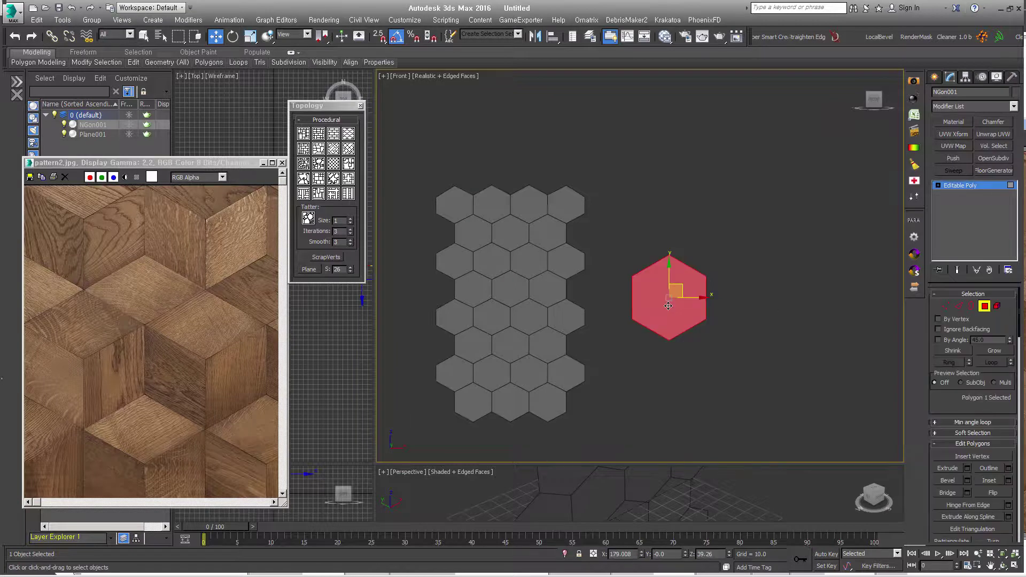
{"action": "right_click", "coordinate": [665, 292]}
{"action": "left_click", "coordinate": [641, 350]}
{"action": "left_click_drag", "start_coordinate": [670, 292], "coordinate": [668, 304]}
{"action": "left_click", "coordinate": [737, 386]}
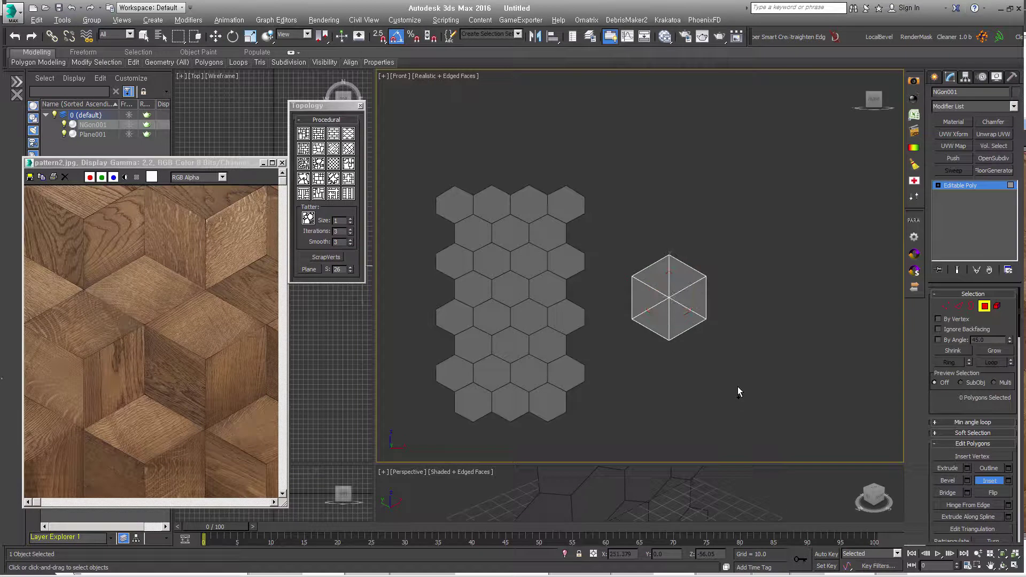
{"action": "key", "text": "ctrl+z"}
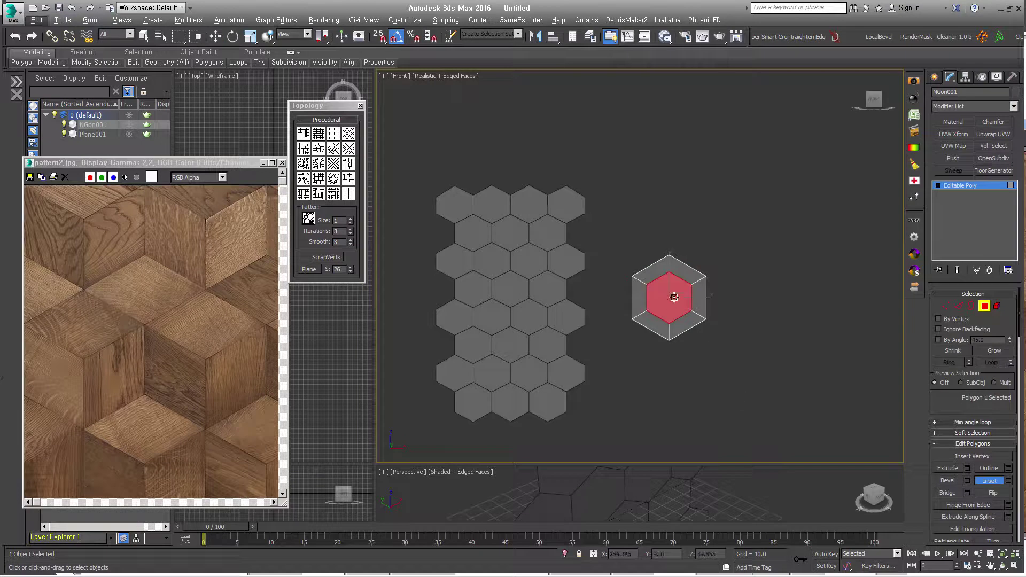
{"action": "scroll", "coordinate": [970, 480], "scroll_direction": "down", "scroll_amount": 5}
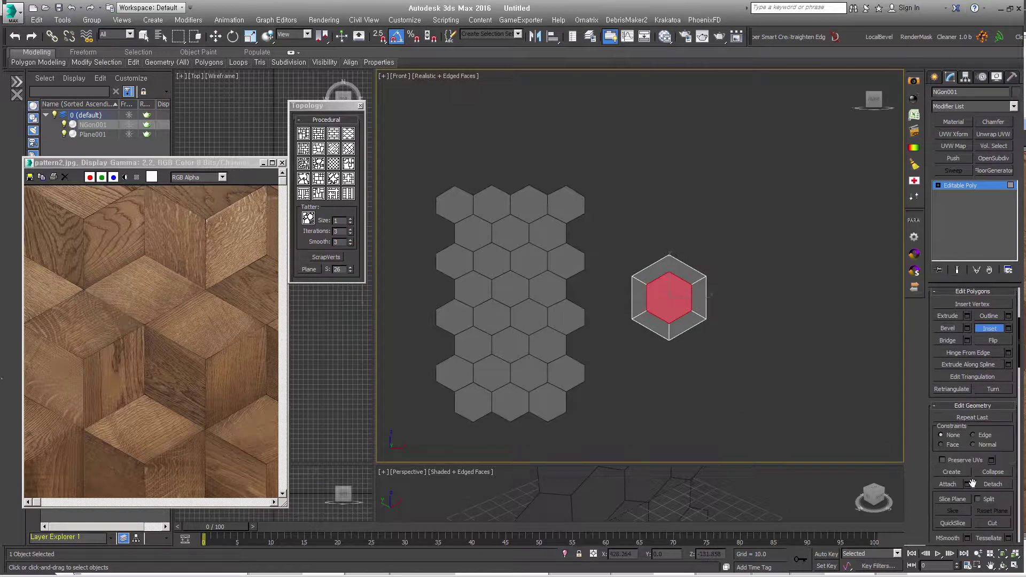
{"action": "left_click", "coordinate": [996, 472]}
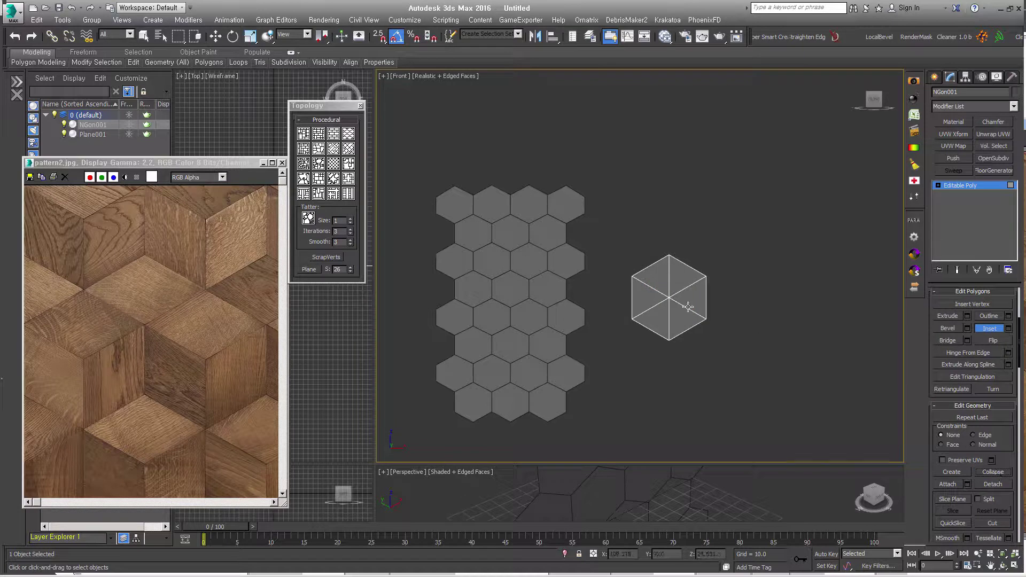
{"action": "key", "text": "w"}
Remove the up, lower-left and lower-right centre edges to leave three rhombuses.
{"action": "key", "text": "2"}
{"action": "left_click", "coordinate": [669, 280]}
{"action": "left_click", "coordinate": [652, 308], "text": "ctrl"}
{"action": "left_click", "coordinate": [686, 309], "text": "ctrl"}
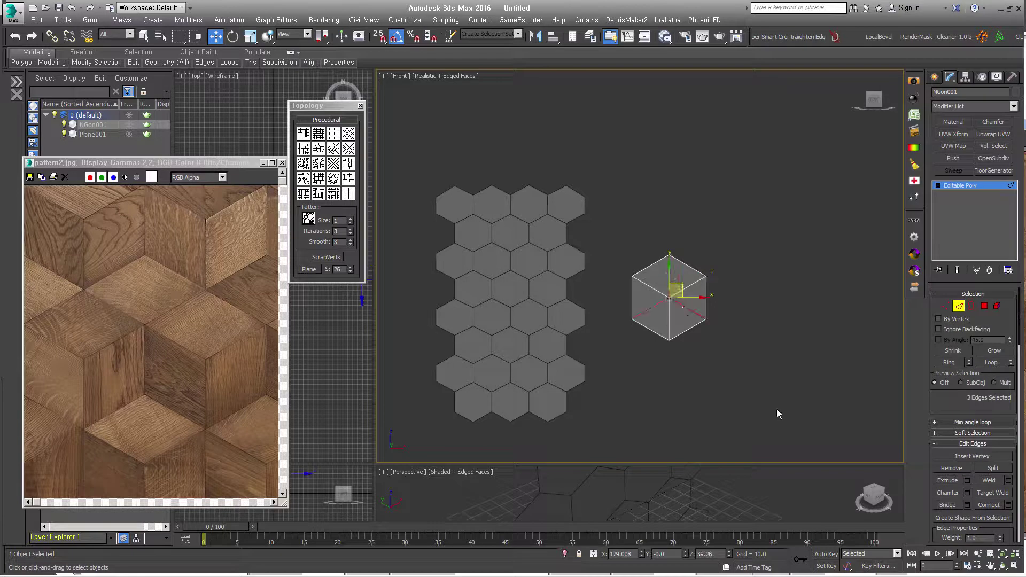
{"action": "left_click", "coordinate": [946, 470]}
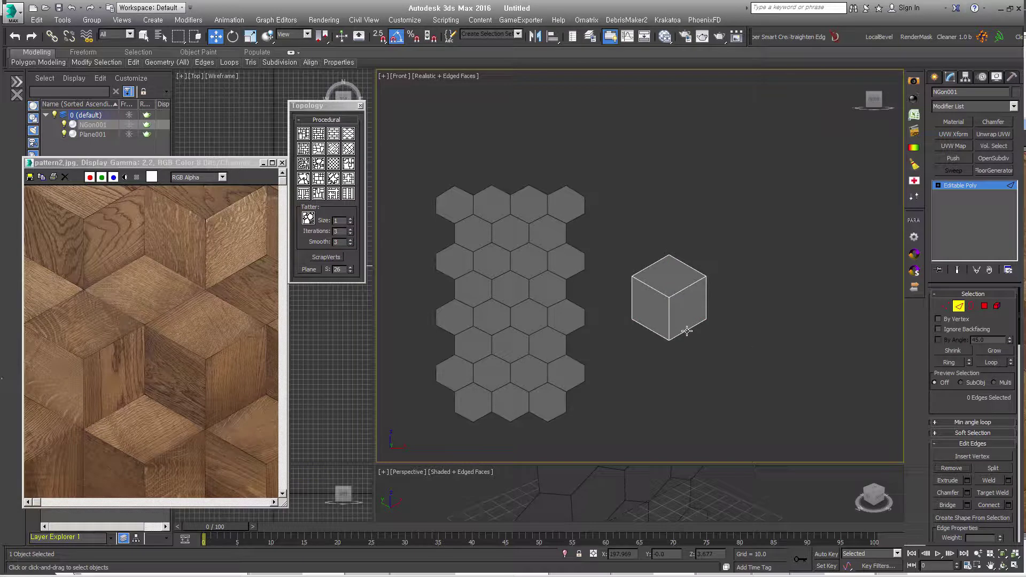
{"action": "middle_click_drag", "start_coordinate": [687, 330], "coordinate": [727, 329]}
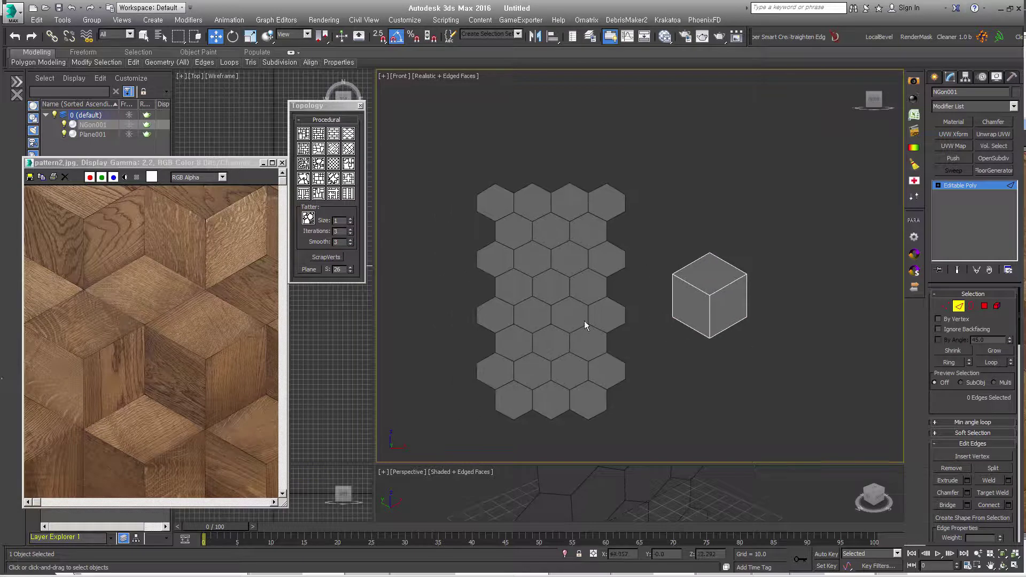
Exit edge editing, select Plane001 to inspect it, and cancel a trial move of it.
{"action": "left_click", "coordinate": [960, 308]}
{"action": "left_click", "coordinate": [560, 328]}
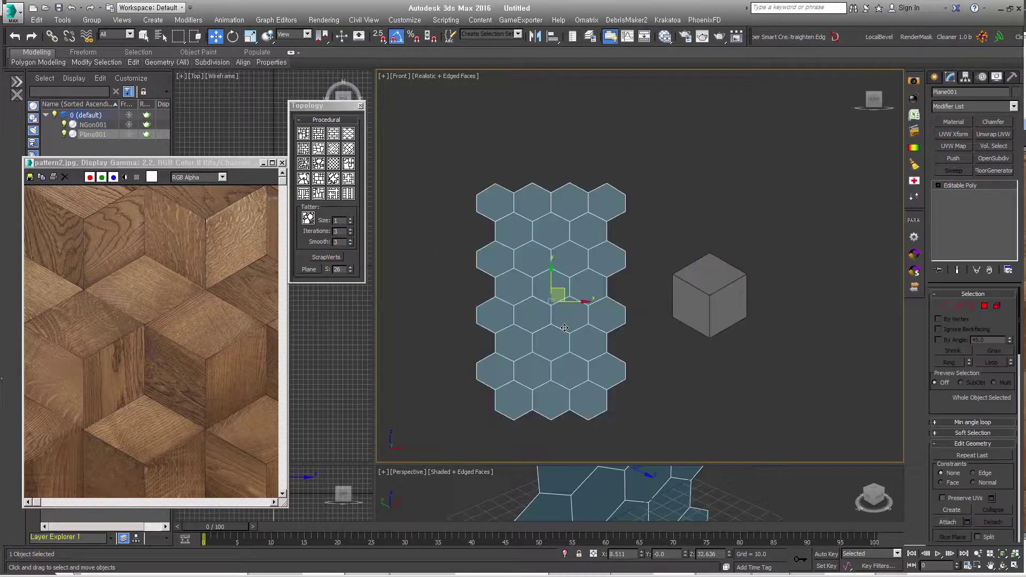
{"action": "scroll", "coordinate": [564, 327], "scroll_direction": "up", "scroll_amount": 3}
{"action": "middle_click_drag", "start_coordinate": [564, 328], "coordinate": [571, 303]}
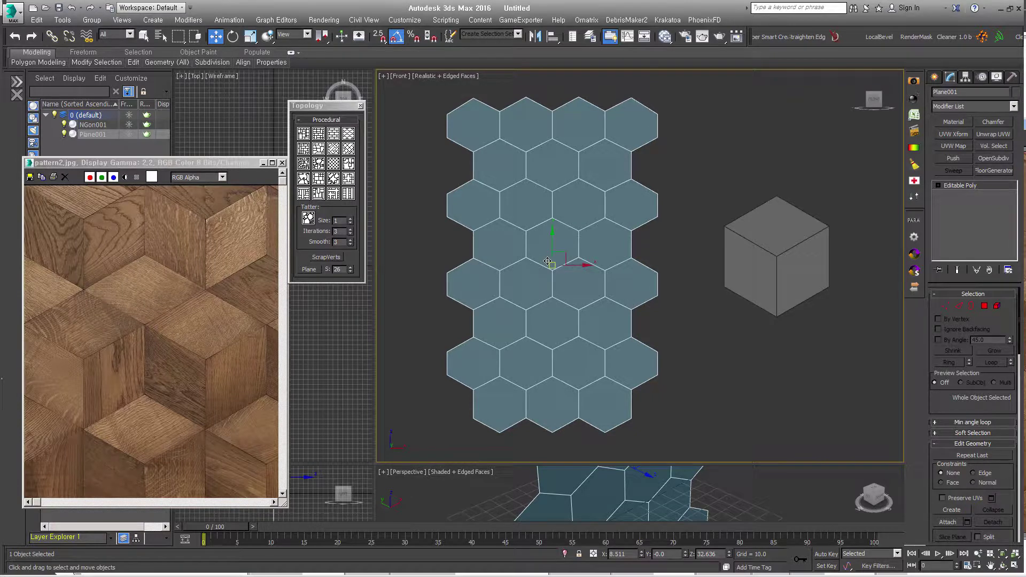
{"action": "left_click_drag", "start_coordinate": [565, 257], "coordinate": [575, 234]}
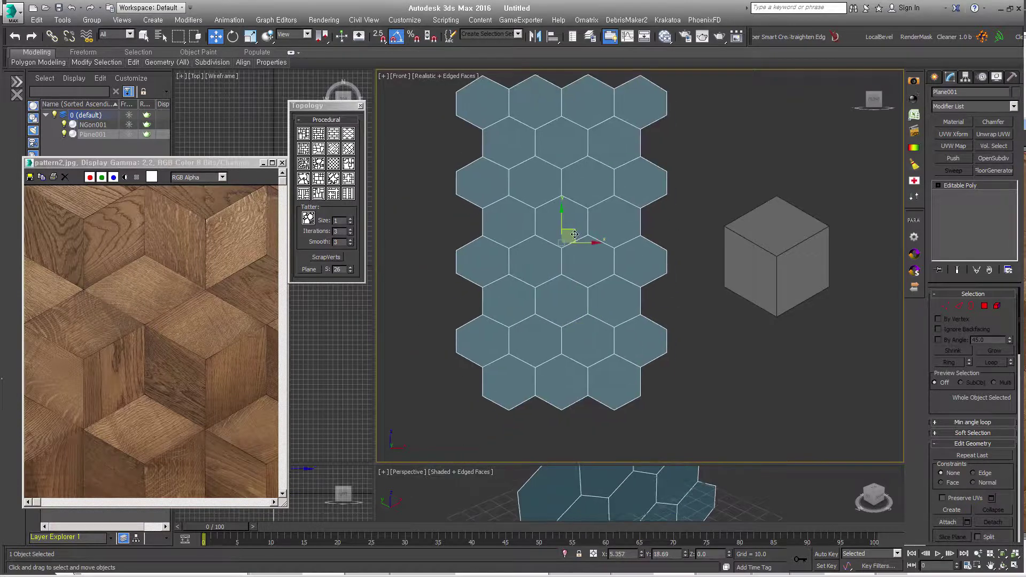
{"action": "right_click", "coordinate": [574, 234]}
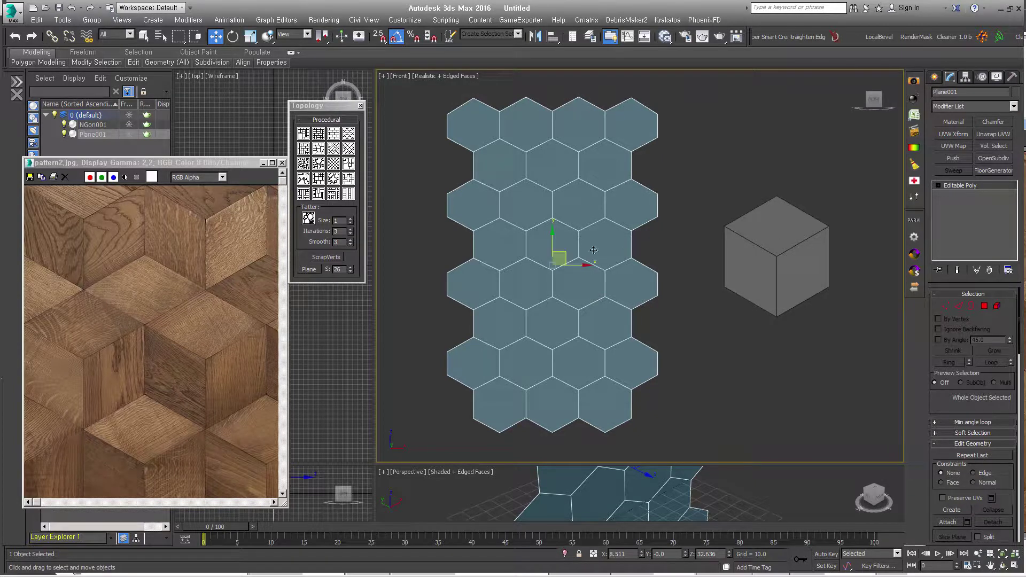
{"action": "middle_click_drag", "start_coordinate": [571, 330], "coordinate": [564, 333]}
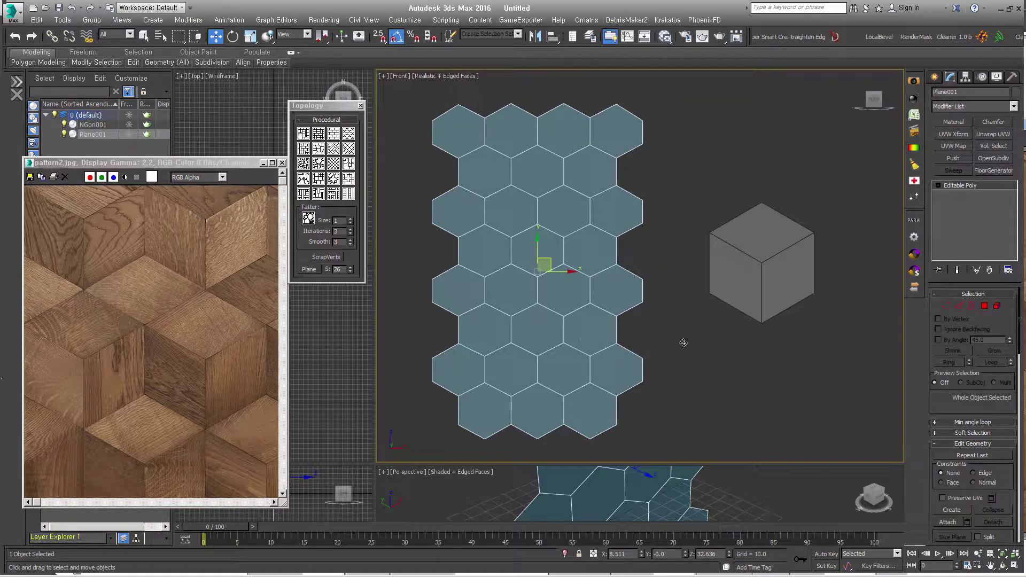
{"action": "left_click", "coordinate": [652, 417]}
Delete the hexagon grid plane and select the cube-shaped hexagon.
{"action": "key", "text": "Delete"}
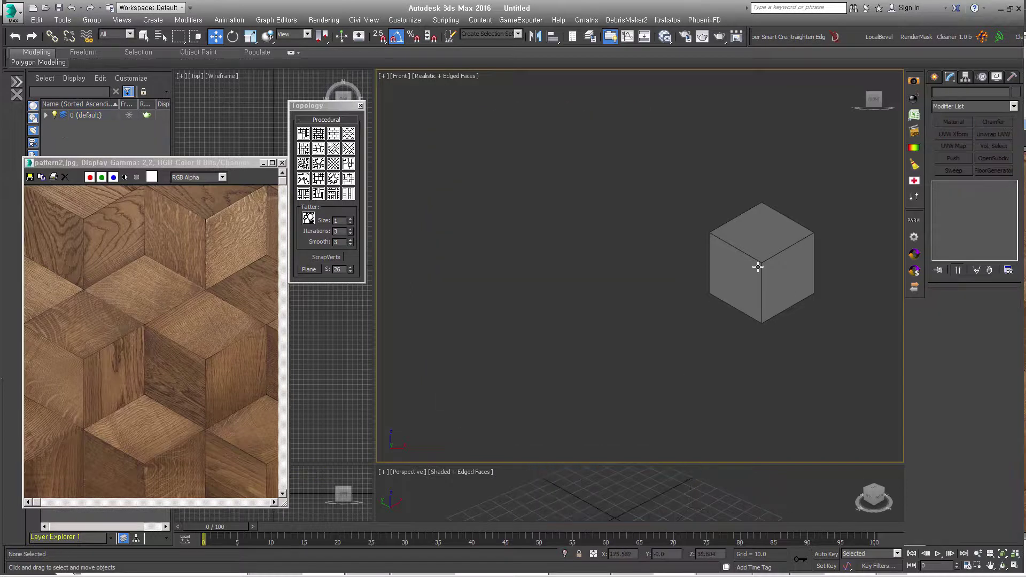
{"action": "left_click", "coordinate": [755, 263]}
{"action": "middle_click_drag", "start_coordinate": [756, 264], "coordinate": [590, 321]}
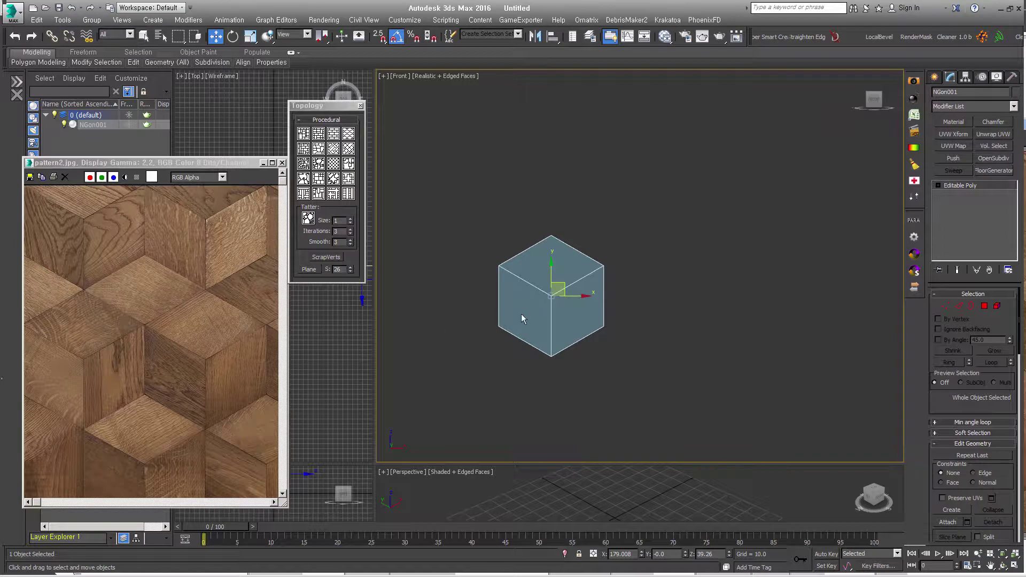
Move the cube hexagon down-left with the XY constraint, then select its three faces as elements.
{"action": "left_click", "coordinate": [554, 287]}
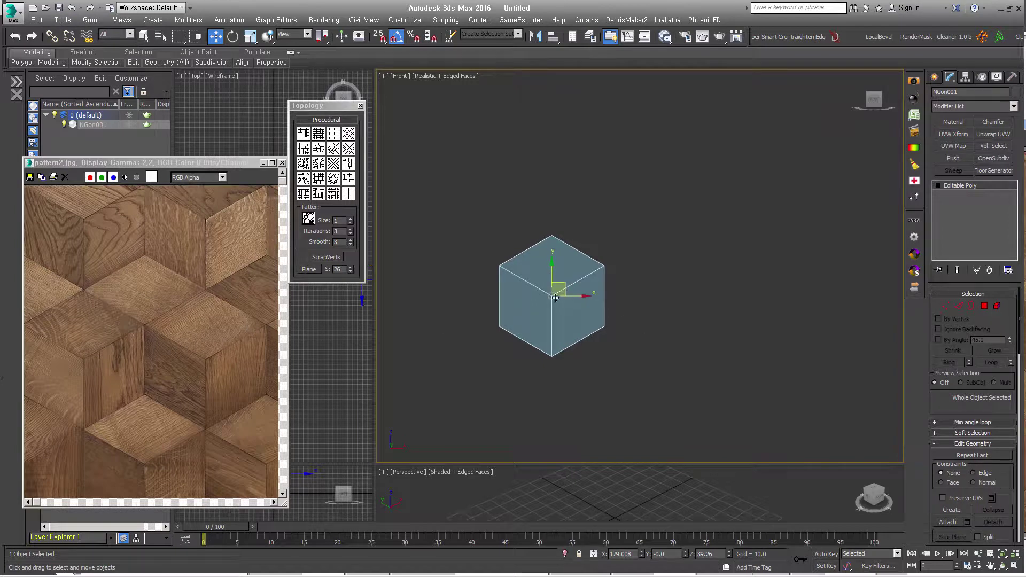
{"action": "left_click_drag", "start_coordinate": [563, 292], "coordinate": [544, 307]}
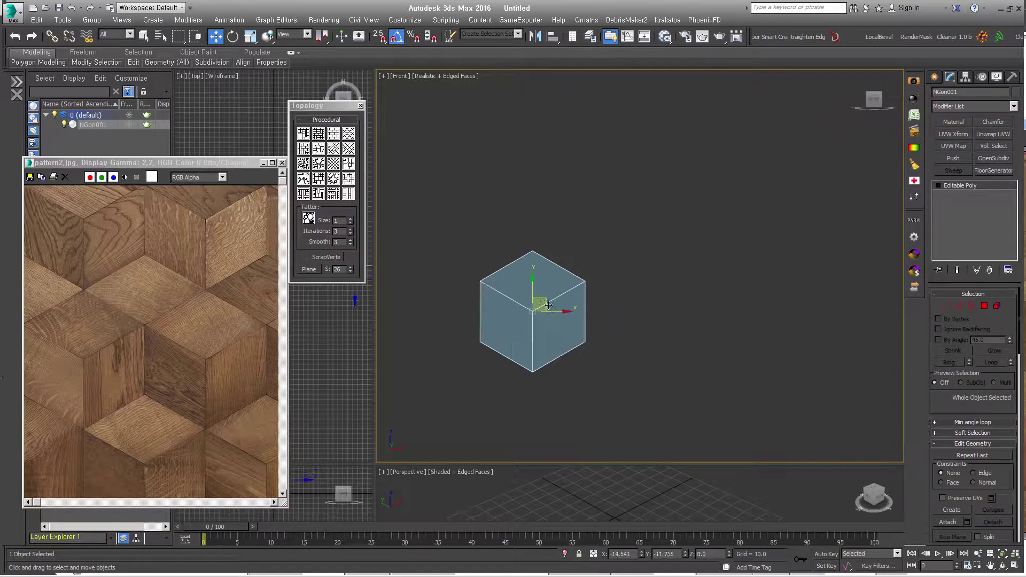
{"action": "left_click", "coordinate": [997, 306]}
{"action": "left_click_drag", "start_coordinate": [610, 410], "coordinate": [451, 204]}
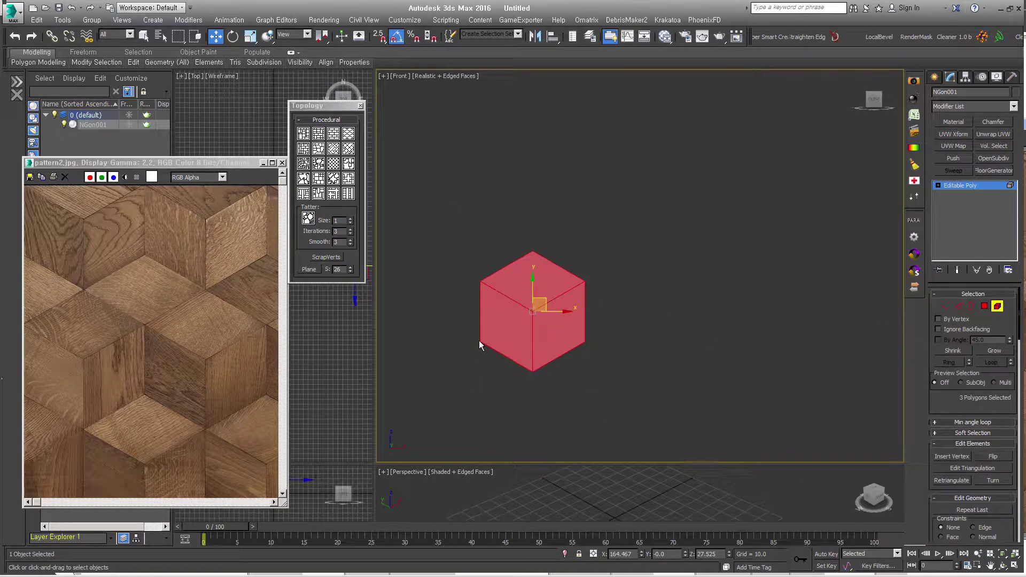
Copy the cube twice to the right, edge-to-edge, forming a row of three in the same mesh.
{"action": "left_click", "coordinate": [997, 306]}
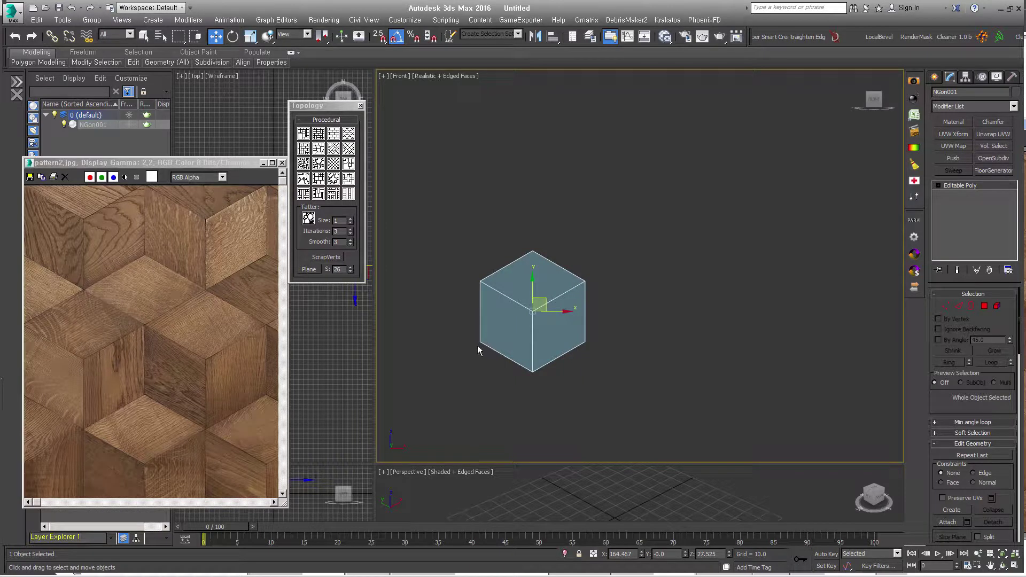
{"action": "left_click_drag", "start_coordinate": [479, 342], "coordinate": [582, 342], "text": "shift"}
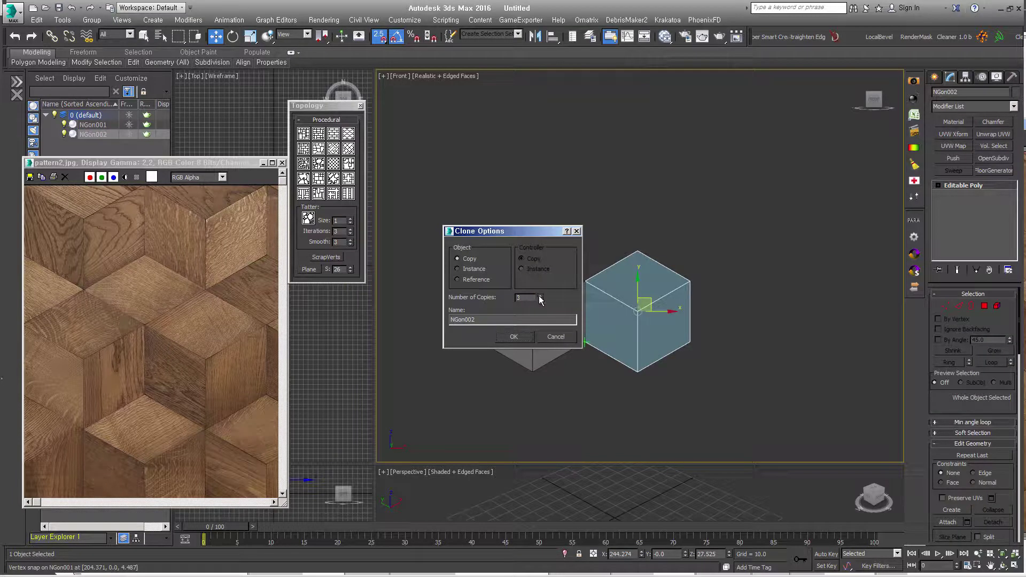
{"action": "left_click", "coordinate": [556, 337]}
{"action": "key", "text": "5"}
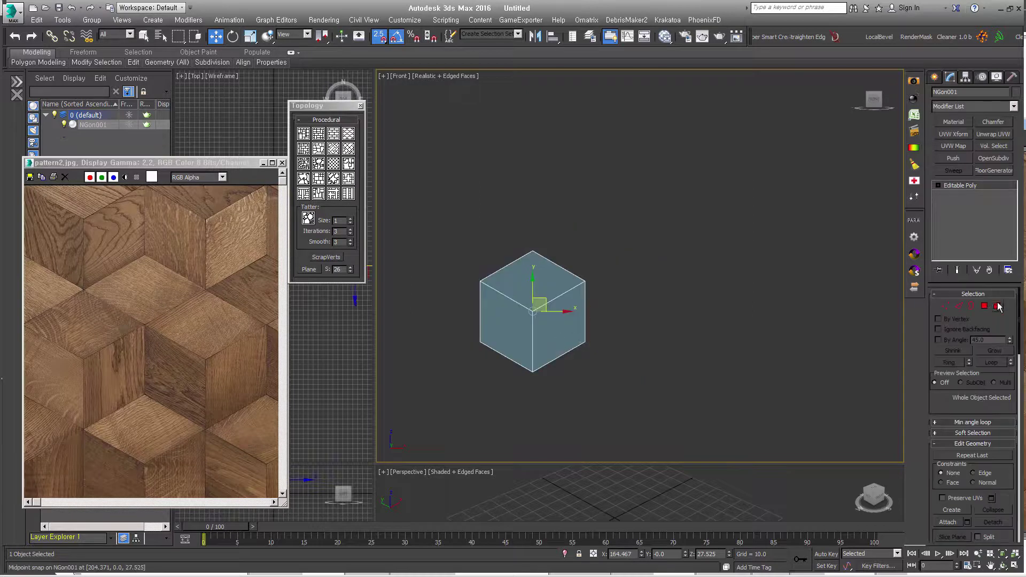
{"action": "left_click_drag", "start_coordinate": [661, 214], "coordinate": [485, 354]}
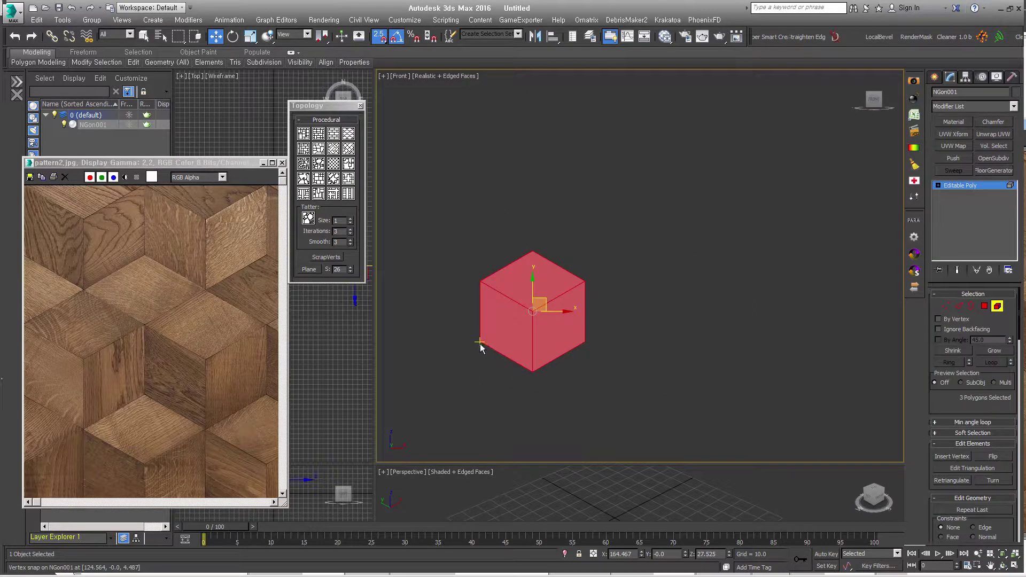
{"action": "left_click_drag", "start_coordinate": [479, 341], "coordinate": [579, 339], "text": "shift"}
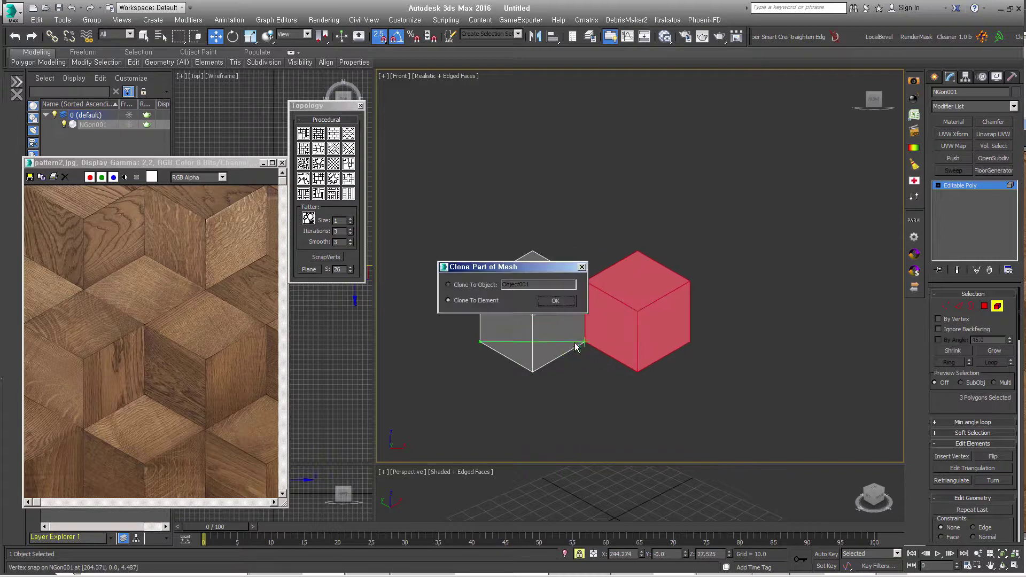
{"action": "left_click", "coordinate": [558, 302]}
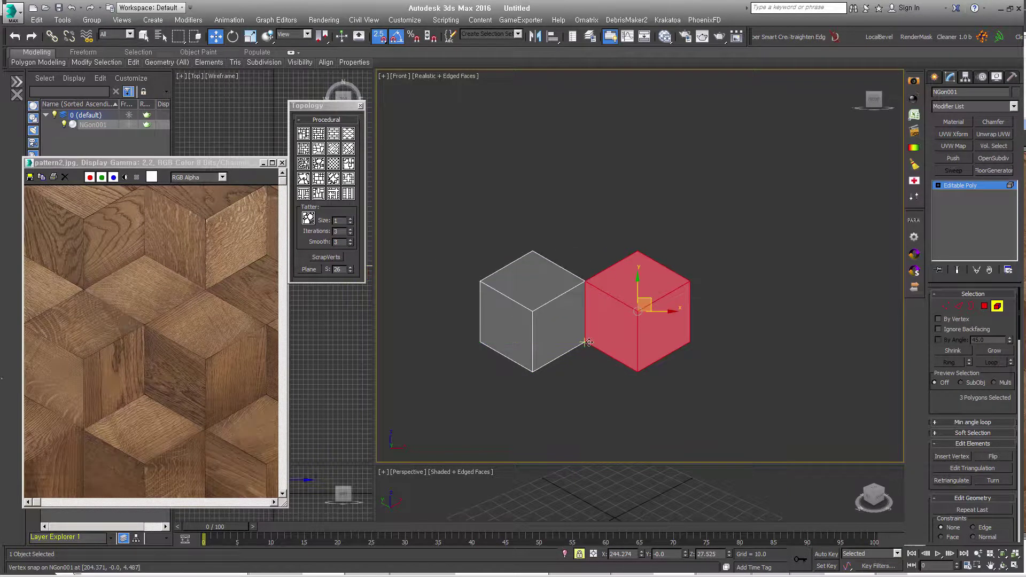
{"action": "left_click_drag", "start_coordinate": [584, 341], "coordinate": [676, 342], "text": "shift"}
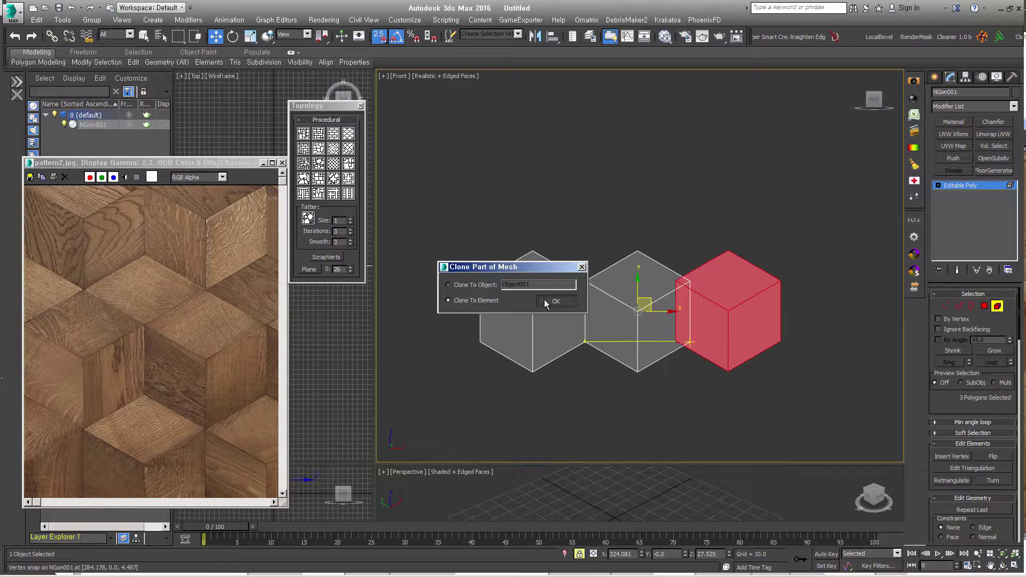
{"action": "left_click", "coordinate": [555, 300]}
Copy the row of three cubes up and to the right as a staggered second row.
{"action": "left_click_drag", "start_coordinate": [452, 222], "coordinate": [812, 422]}
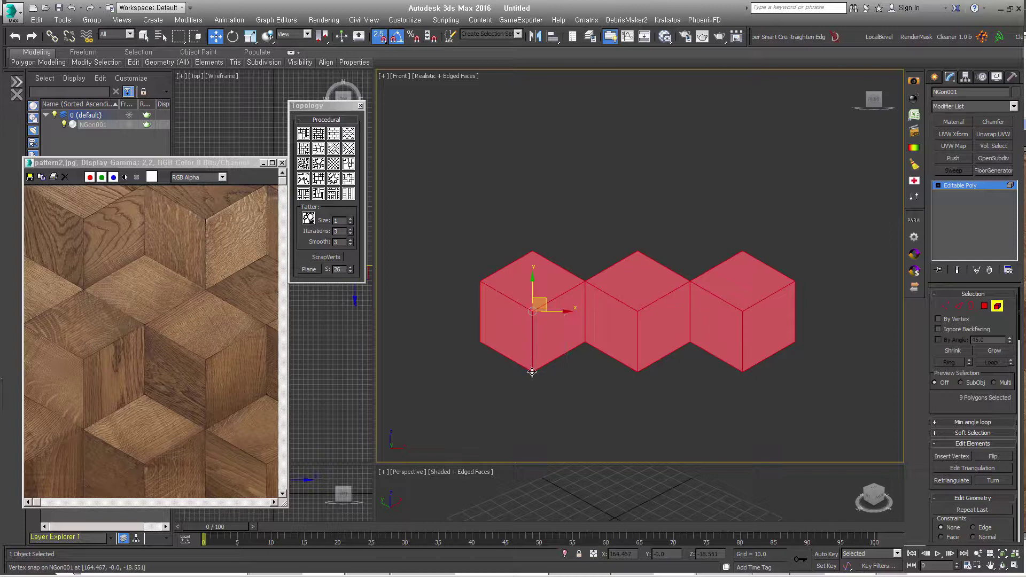
{"action": "left_click_drag", "start_coordinate": [544, 360], "coordinate": [584, 294], "text": "shift"}
{"action": "key", "text": "Return"}
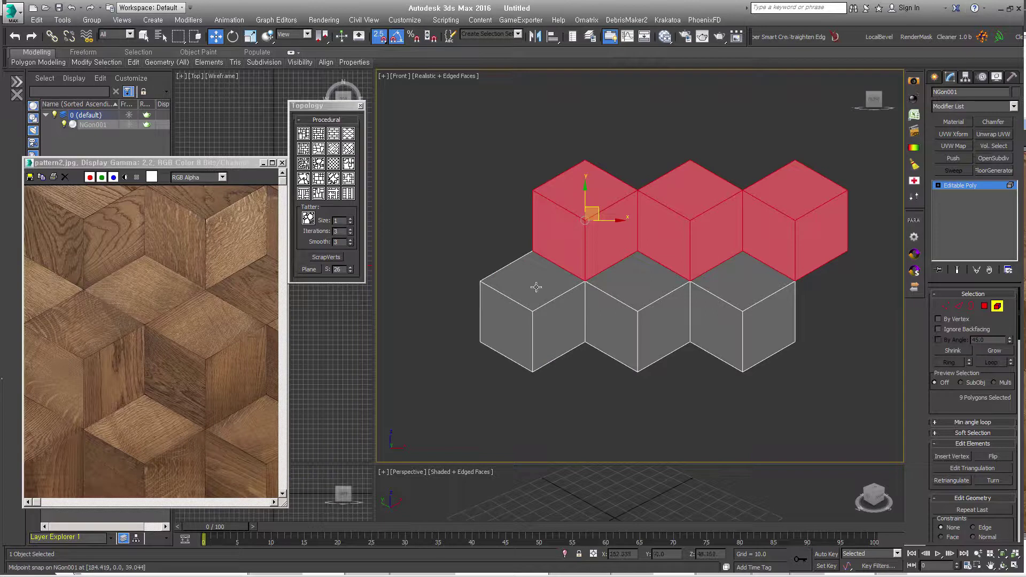
{"action": "left_click", "coordinate": [480, 395]}
{"action": "left_click", "coordinate": [406, 226]}
{"action": "right_click", "coordinate": [894, 165]}
Copy all the cubes upward as a new tier, giving four staggered rows of three.
{"action": "left_click_drag", "start_coordinate": [422, 131], "coordinate": [863, 424]}
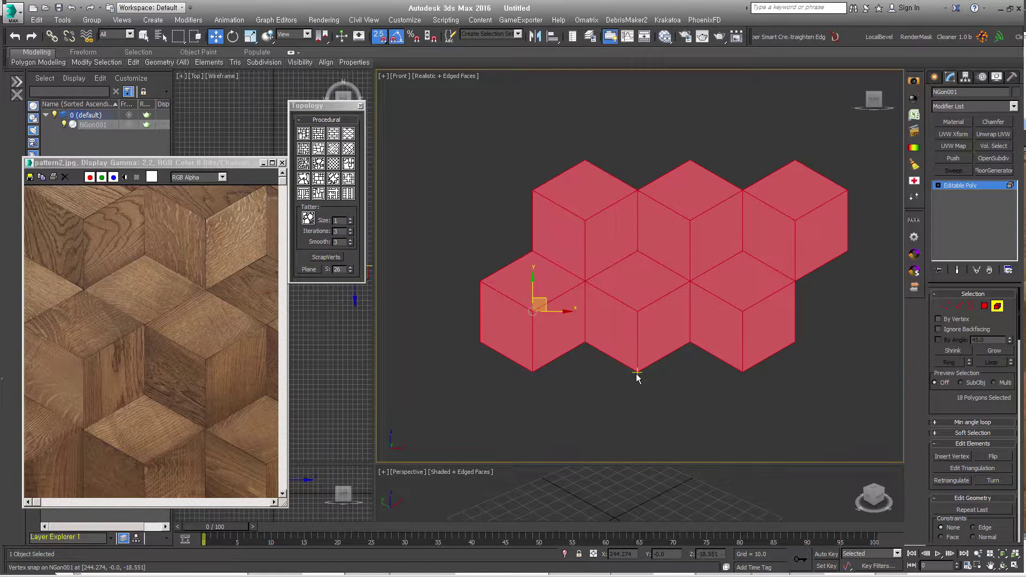
{"action": "left_click_drag", "start_coordinate": [637, 373], "coordinate": [637, 190], "text": "shift"}
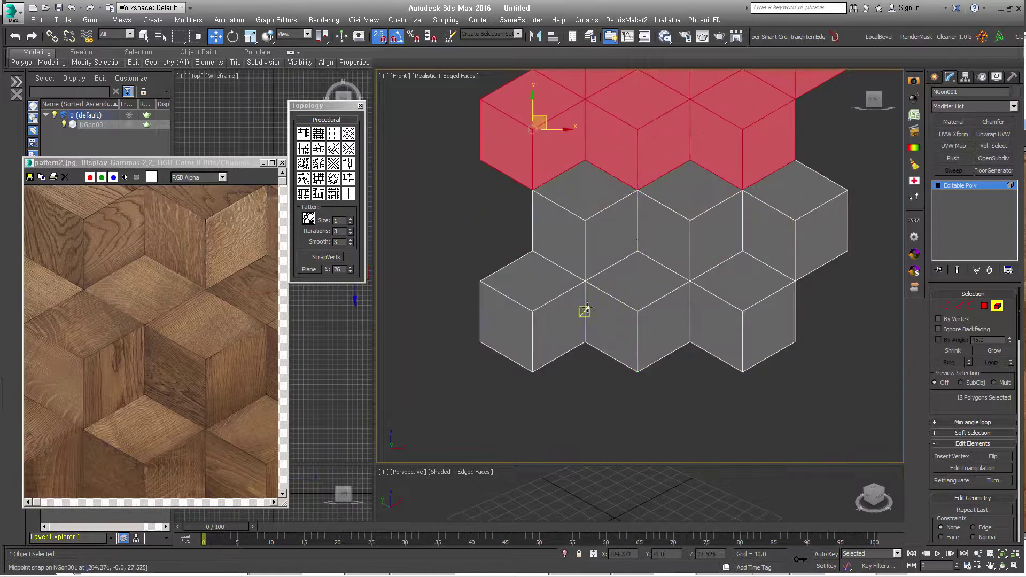
{"action": "scroll", "coordinate": [575, 334], "scroll_direction": "down", "scroll_amount": 3}
{"action": "middle_click_drag", "start_coordinate": [574, 334], "coordinate": [576, 365]}
{"action": "left_click", "coordinate": [770, 360]}
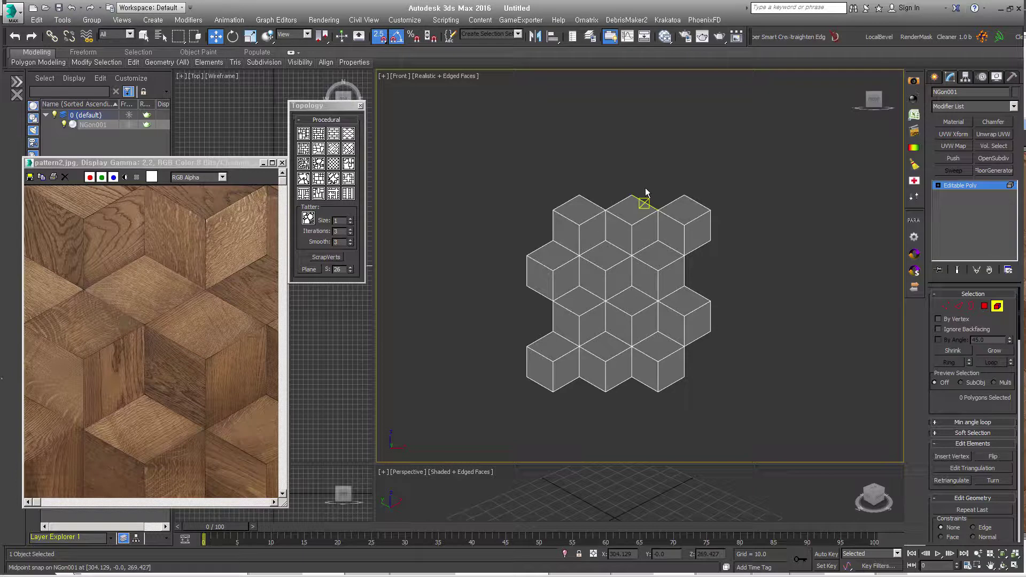
Snap the cube mesh to a corner vertex, then split it along all its edges.
{"action": "scroll", "coordinate": [611, 329], "scroll_direction": "up", "scroll_amount": 2}
{"action": "middle_click_drag", "start_coordinate": [611, 329], "coordinate": [607, 332]}
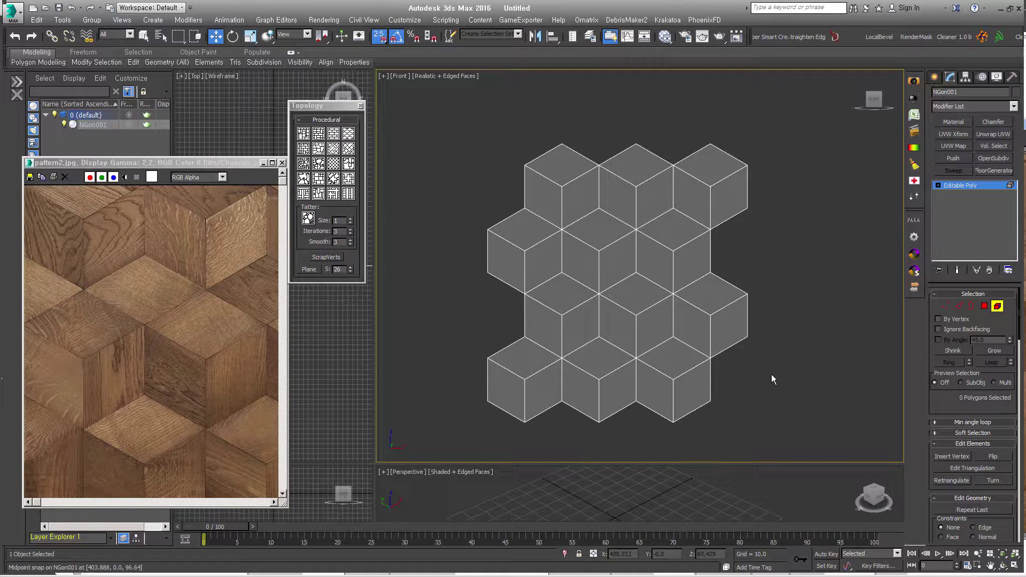
{"action": "left_click_drag", "start_coordinate": [711, 380], "coordinate": [711, 377]}
{"action": "key", "text": "2"}
{"action": "key", "text": "ctrl+a"}
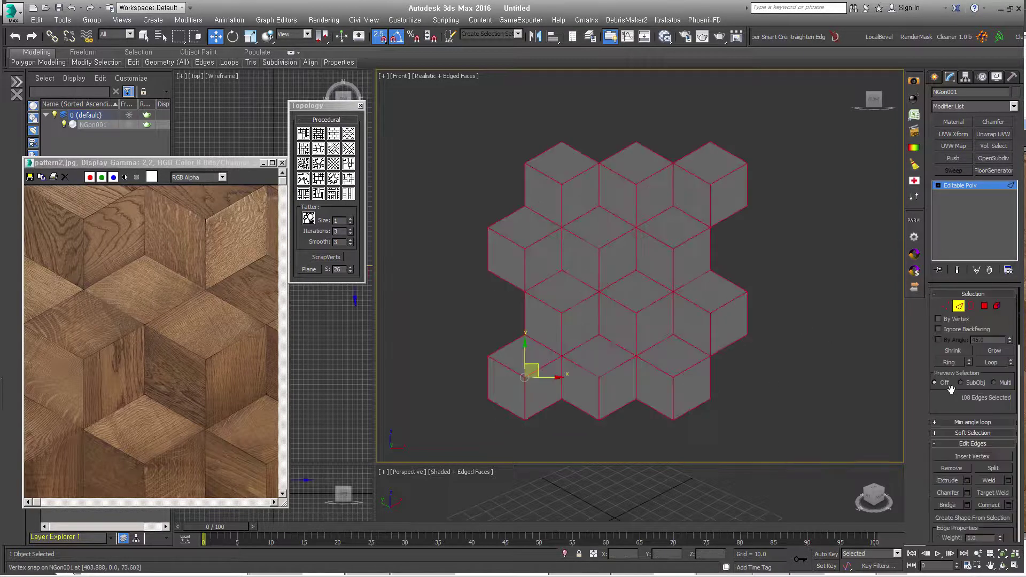
{"action": "left_click_drag", "start_coordinate": [797, 136], "coordinate": [446, 470]}
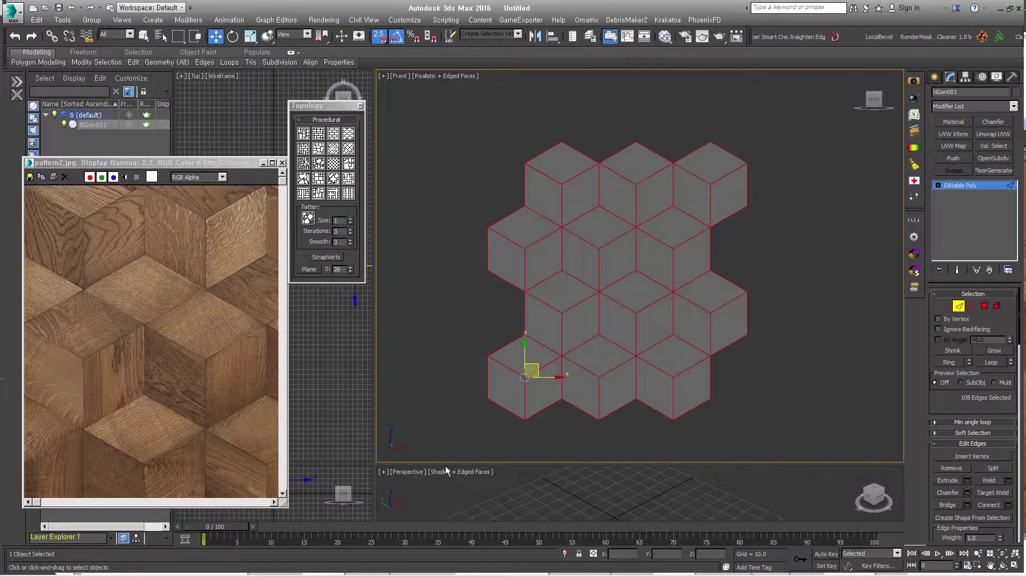
{"action": "left_click", "coordinate": [993, 468]}
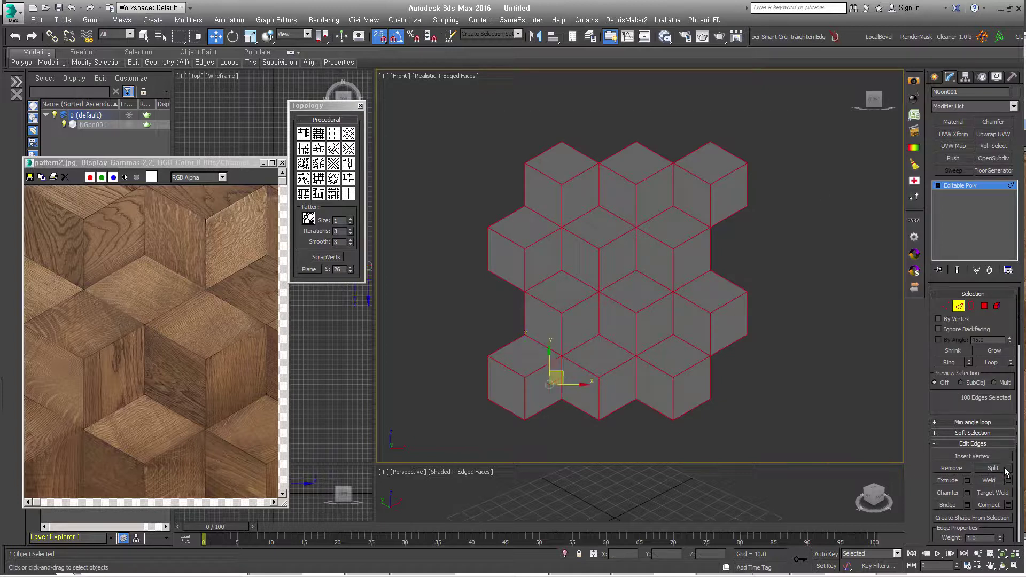
{"action": "left_click", "coordinate": [958, 306]}
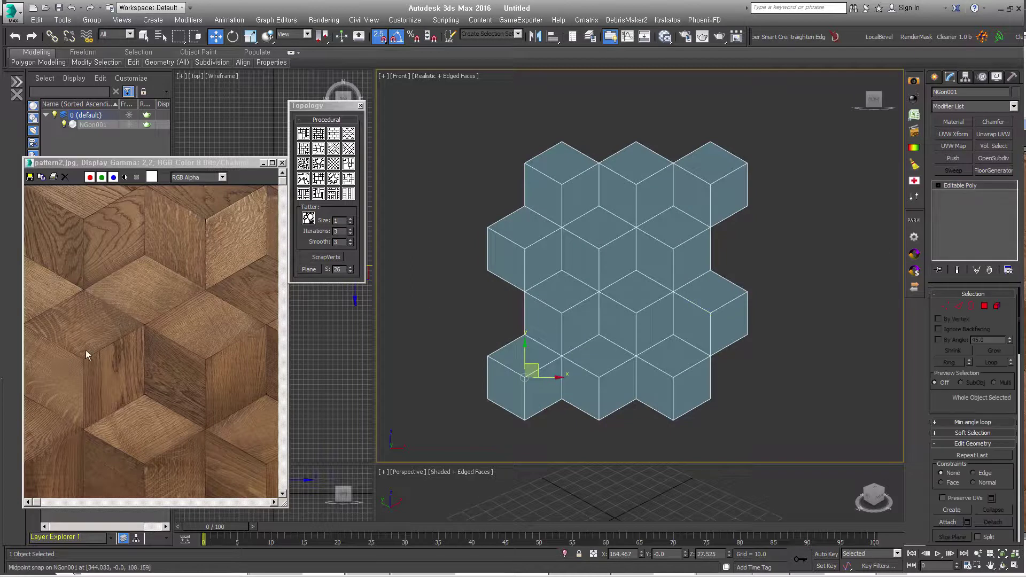
Add and then remove an Unwrap UVW modifier, and close the topology tools window.
{"action": "left_click", "coordinate": [783, 386]}
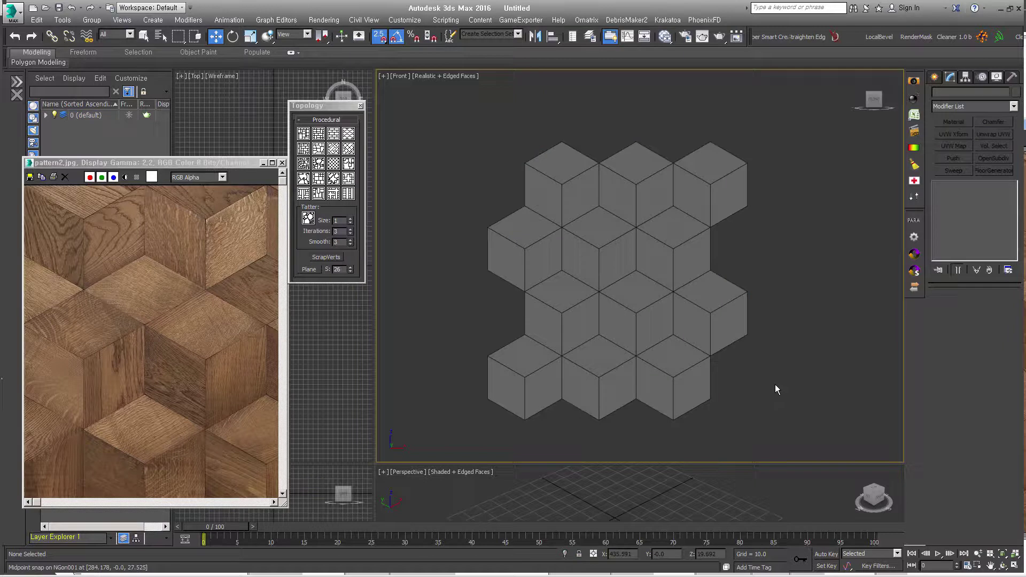
{"action": "left_click", "coordinate": [723, 339]}
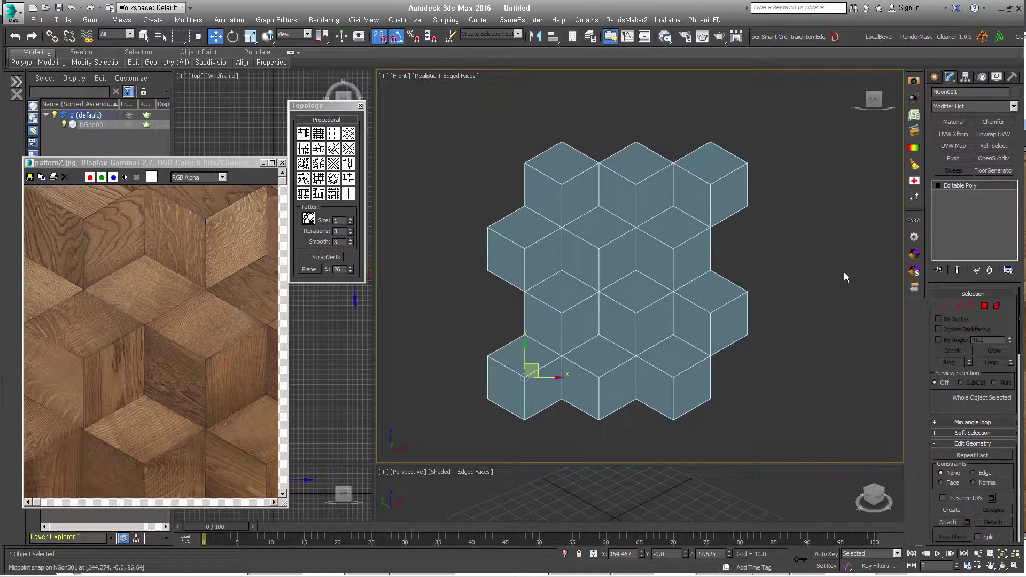
{"action": "key", "text": "u"}
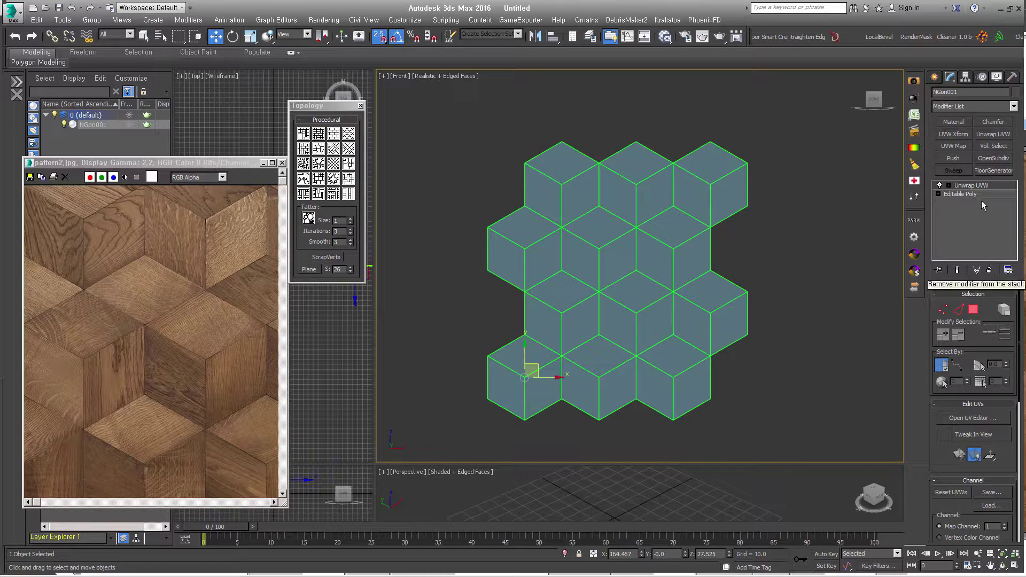
{"action": "left_click", "coordinate": [989, 270]}
{"action": "left_click", "coordinate": [834, 303]}
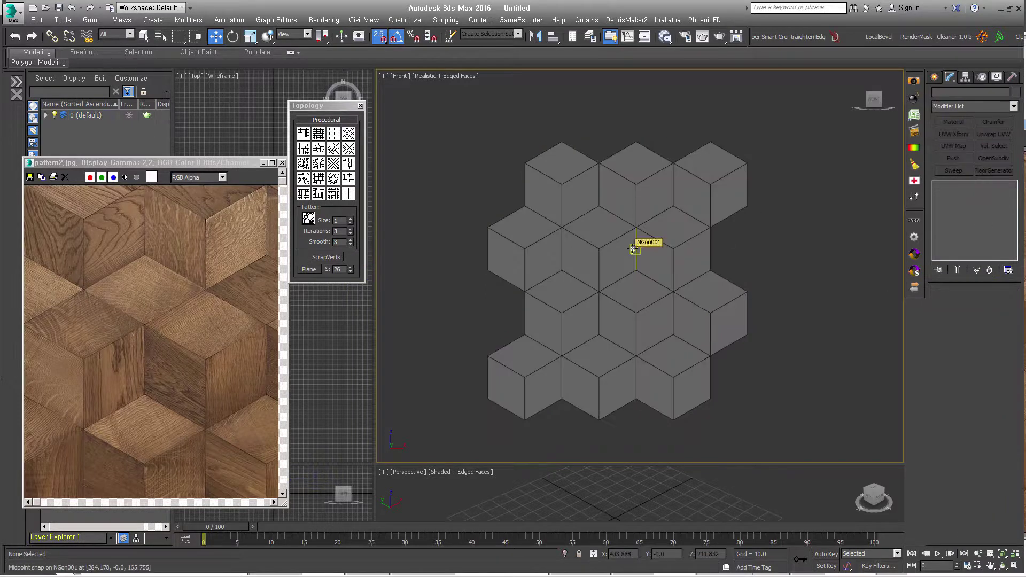
{"action": "left_click", "coordinate": [360, 105]}
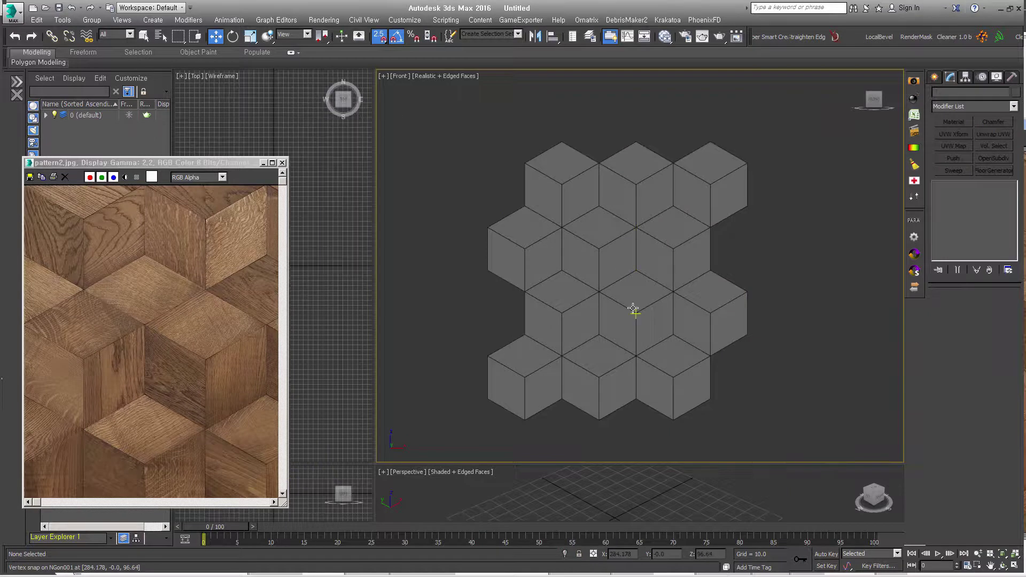
{"action": "left_click", "coordinate": [633, 309]}
Create VRayMtl Material #25 and a Bitmap node loaded with the wood texture image.
{"action": "key", "text": "m"}
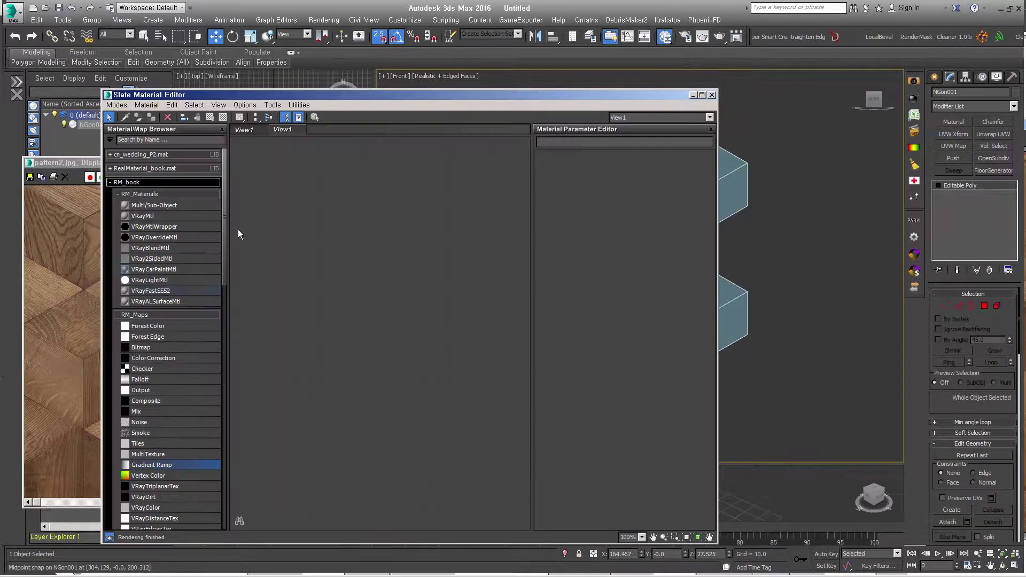
{"action": "mouse_move", "coordinate": [142, 215]}
{"action": "left_mouse_down"}
{"action": "mouse_move", "coordinate": [376, 218]}
{"action": "mouse_move", "coordinate": [434, 245]}
{"action": "left_mouse_up"}
{"action": "double_click", "coordinate": [389, 236]}
{"action": "left_click_drag", "start_coordinate": [141, 347], "coordinate": [312, 293]}
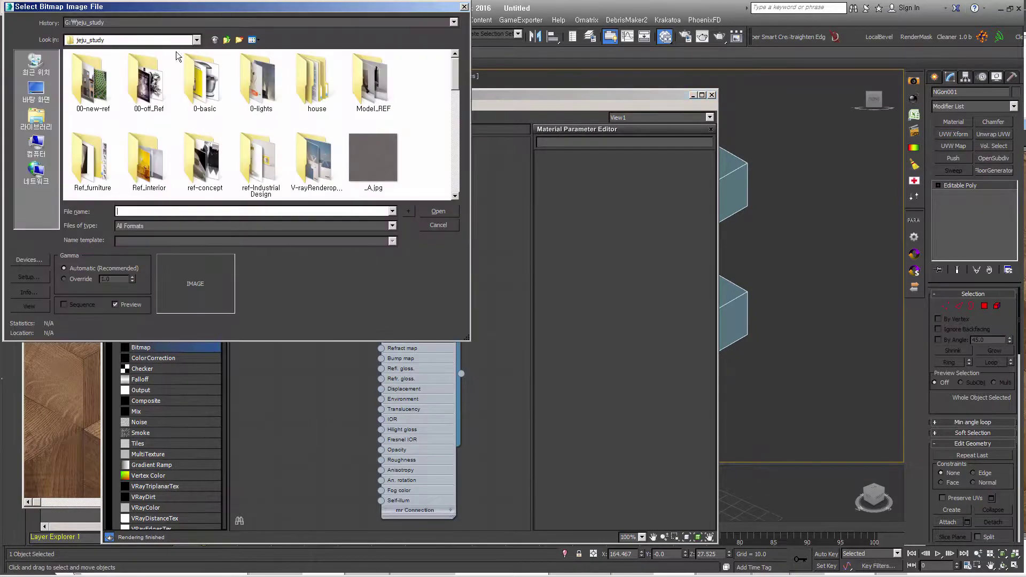
{"action": "left_click", "coordinate": [36, 144]}
{"action": "double_click", "coordinate": [94, 83]}
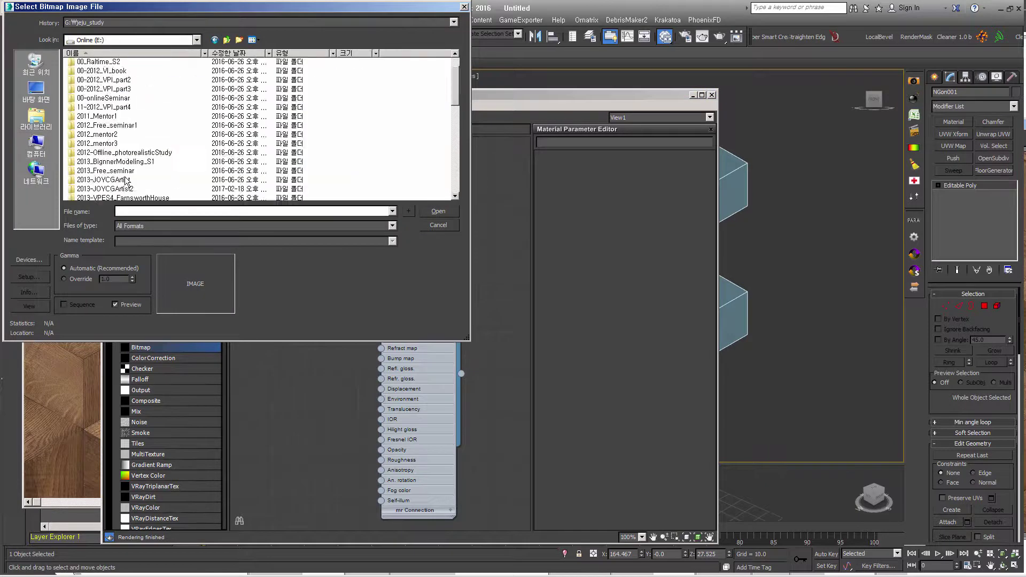
{"action": "double_click", "coordinate": [97, 143]}
{"action": "double_click", "coordinate": [85, 69]}
{"action": "double_click", "coordinate": [145, 144]}
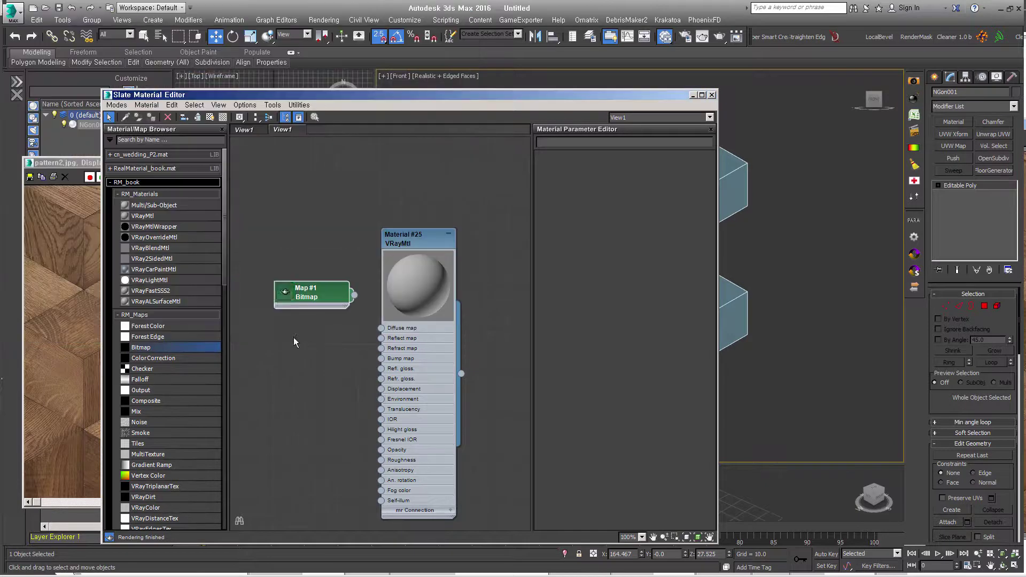
Wire the wood bitmap into Diffuse map, hide unused slots, and assign Material #25 to the mesh.
{"action": "left_click_drag", "start_coordinate": [354, 331], "coordinate": [380, 328]}
{"action": "left_click_drag", "start_coordinate": [294, 341], "coordinate": [283, 292]}
{"action": "right_click", "coordinate": [414, 237]}
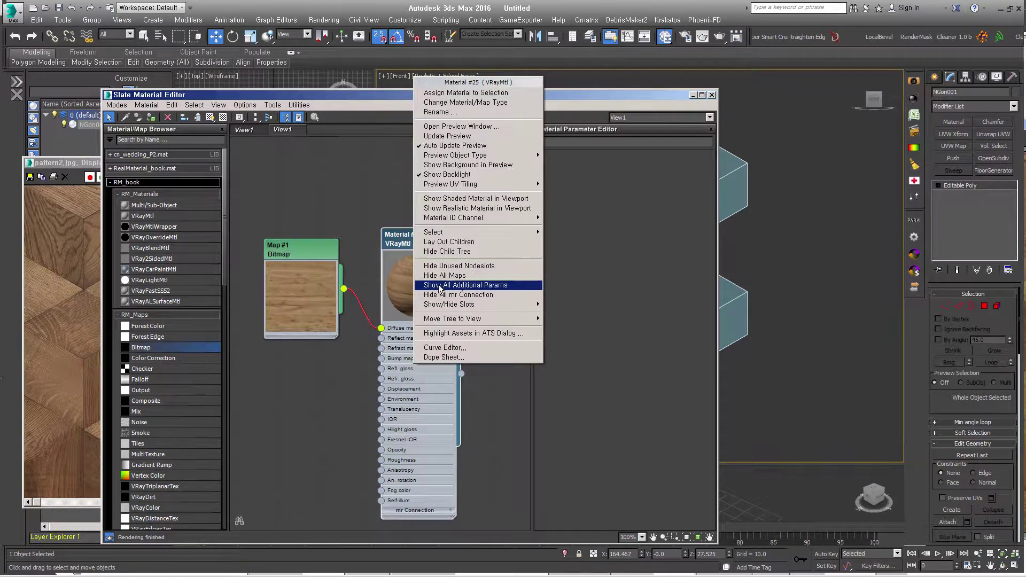
{"action": "left_click", "coordinate": [474, 265]}
{"action": "left_click_drag", "start_coordinate": [327, 243], "coordinate": [337, 243]}
{"action": "left_click", "coordinate": [419, 241]}
{"action": "left_click", "coordinate": [150, 117]}
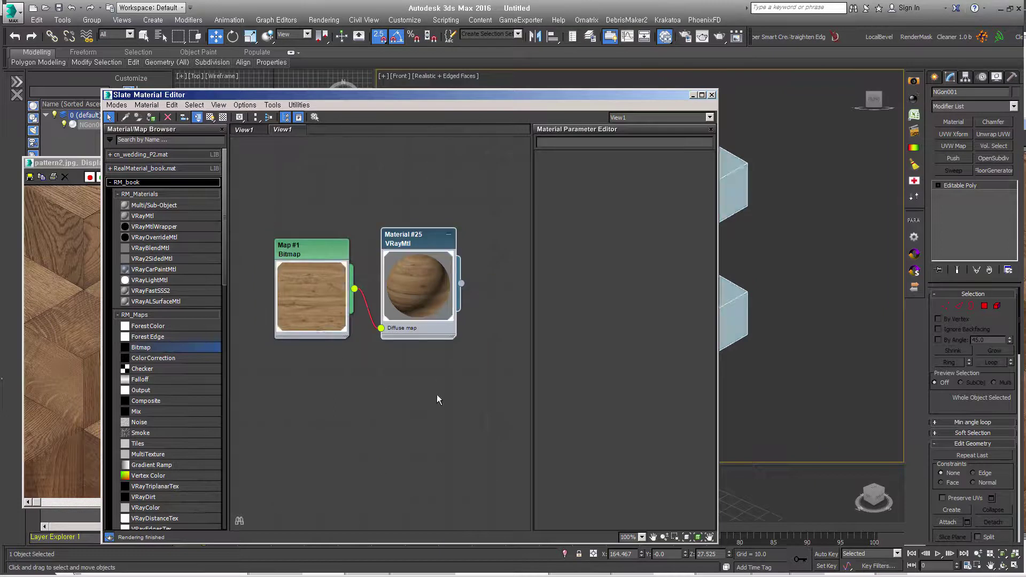
{"action": "left_click", "coordinate": [437, 400]}
{"action": "left_click_drag", "start_coordinate": [647, 97], "coordinate": [485, 97]}
{"action": "middle_click_drag", "start_coordinate": [753, 278], "coordinate": [825, 280]}
Add a Planar UVW Map modifier and show the wood bitmap shaded in the viewport.
{"action": "left_click", "coordinate": [824, 283]}
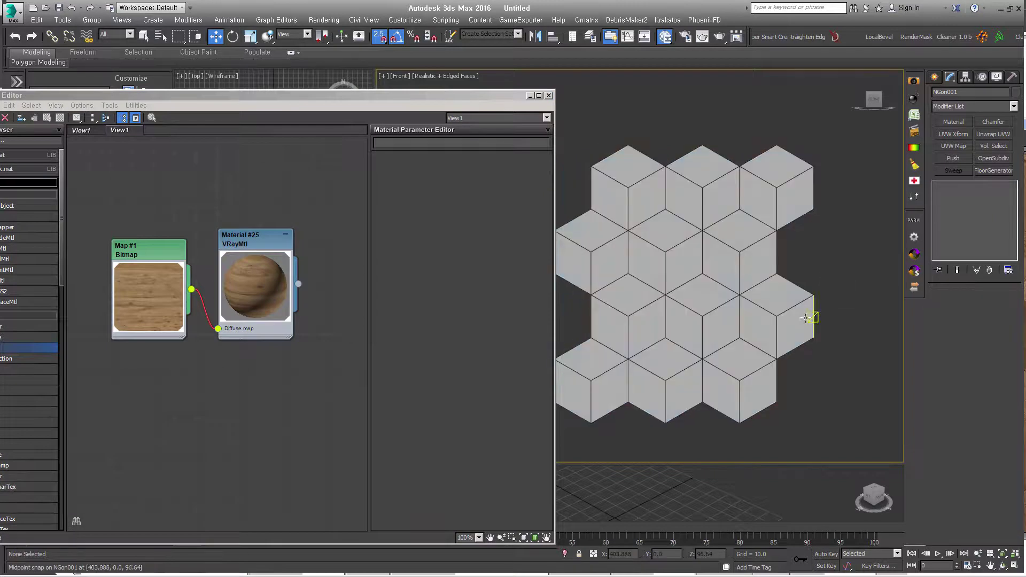
{"action": "left_click", "coordinate": [794, 314]}
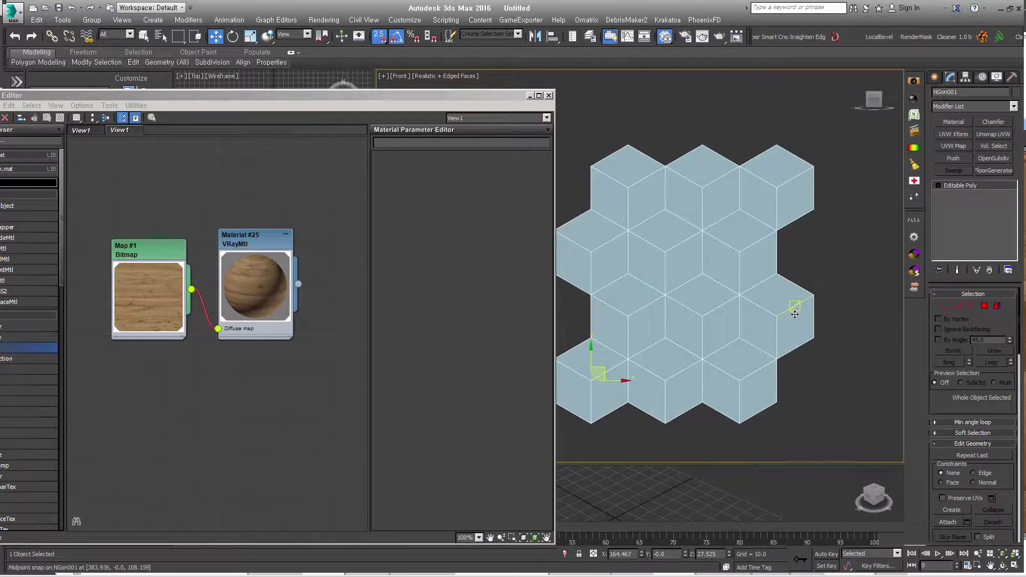
{"action": "left_click", "coordinate": [953, 146]}
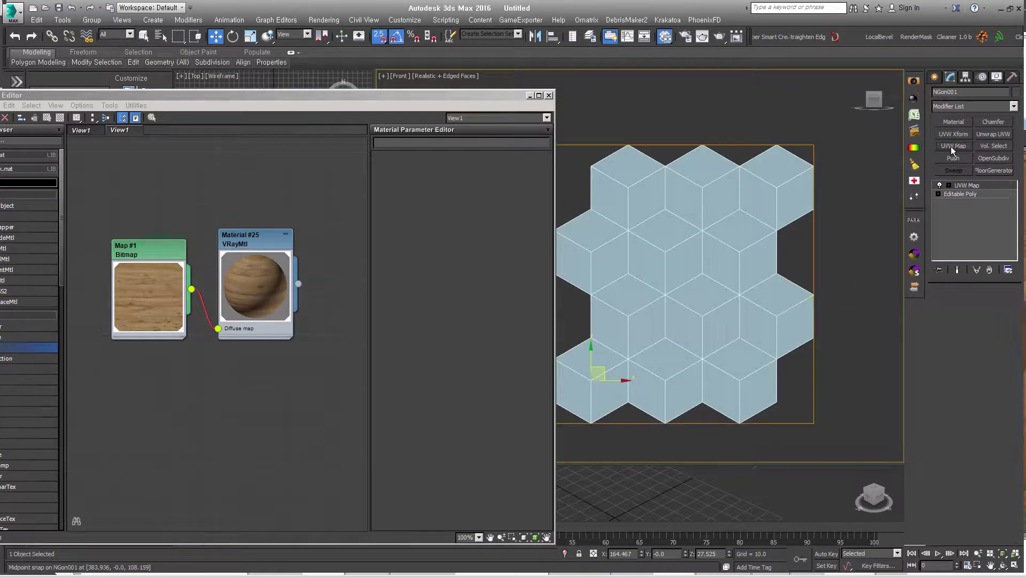
{"action": "left_click", "coordinate": [843, 283]}
{"action": "left_click", "coordinate": [745, 331]}
{"action": "left_click", "coordinate": [138, 256]}
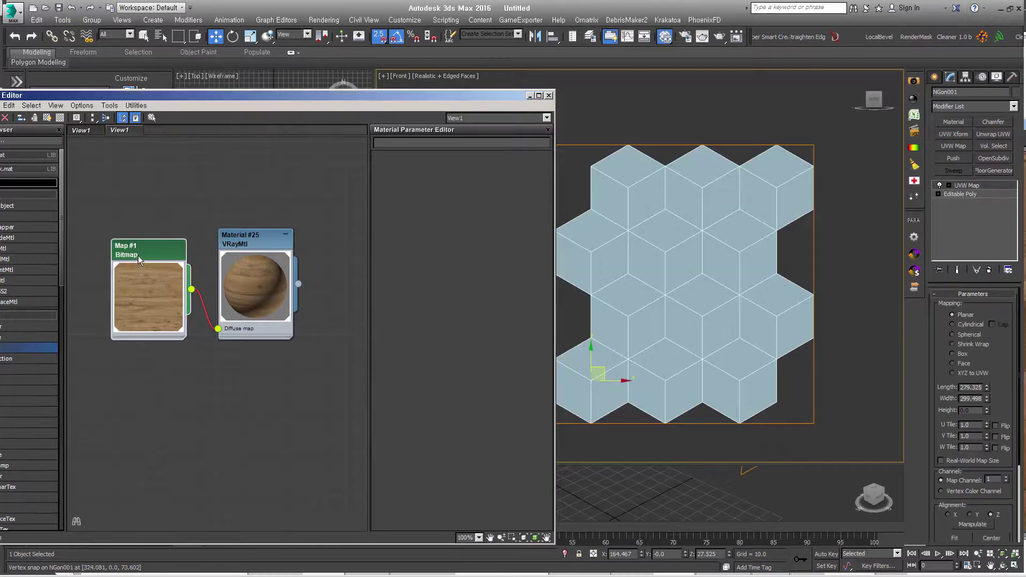
{"action": "left_click_drag", "start_coordinate": [184, 97], "coordinate": [271, 161]}
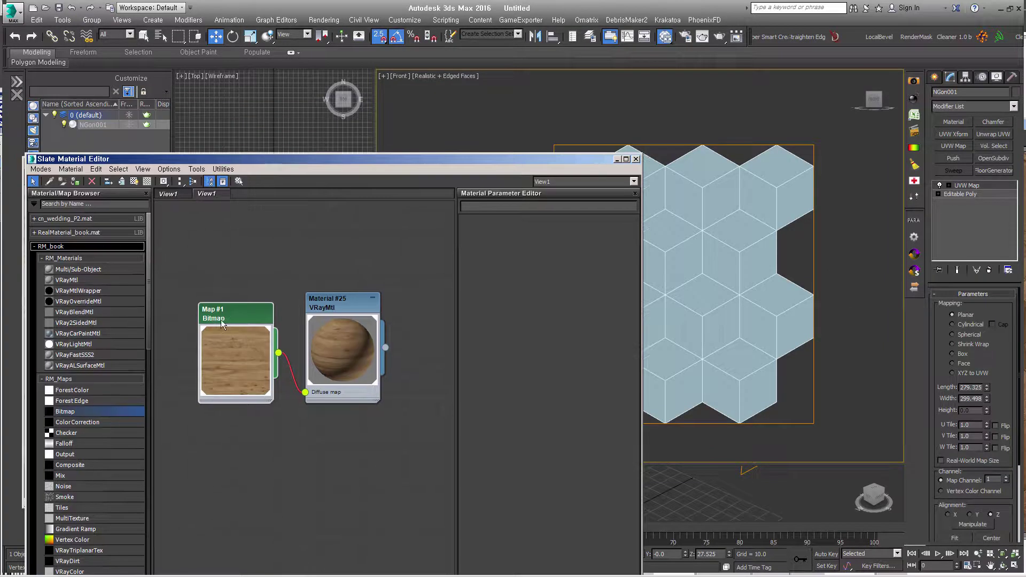
{"action": "left_click", "coordinate": [133, 181]}
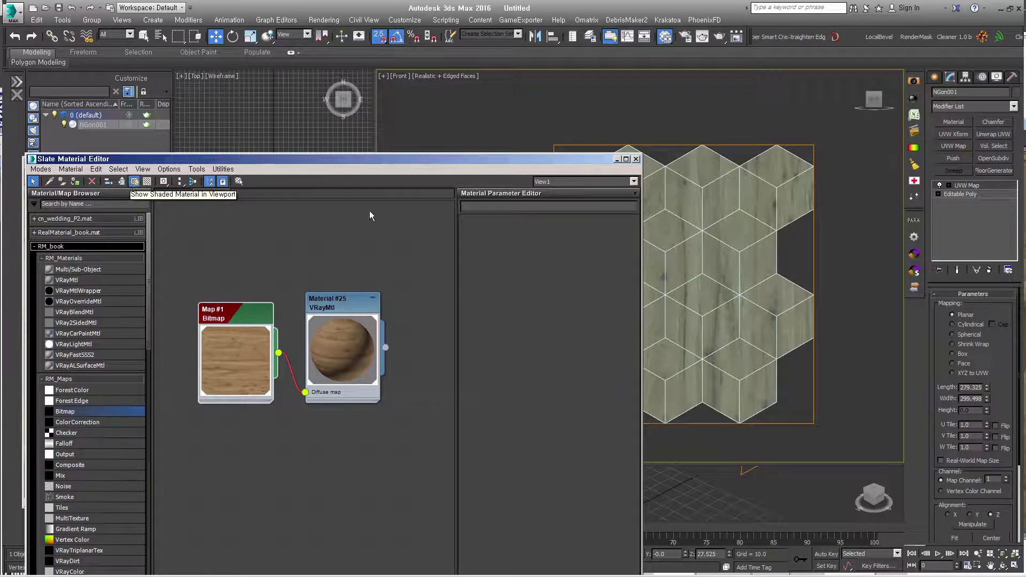
{"action": "left_click", "coordinate": [617, 159]}
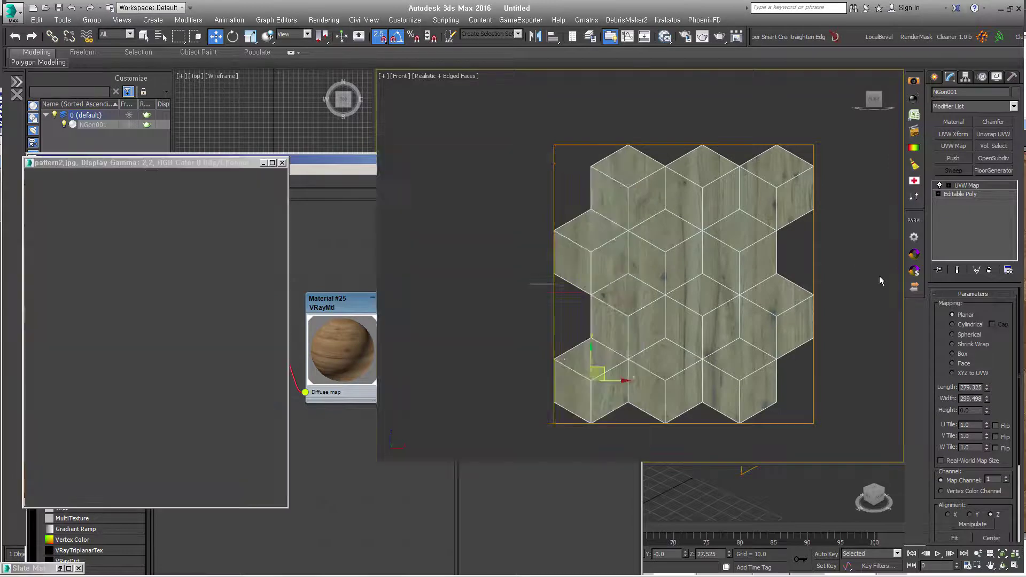
Toggle the UVW Map modifier off and back on to compare the wood texture.
{"action": "left_click", "coordinate": [872, 297]}
{"action": "left_click", "coordinate": [780, 329]}
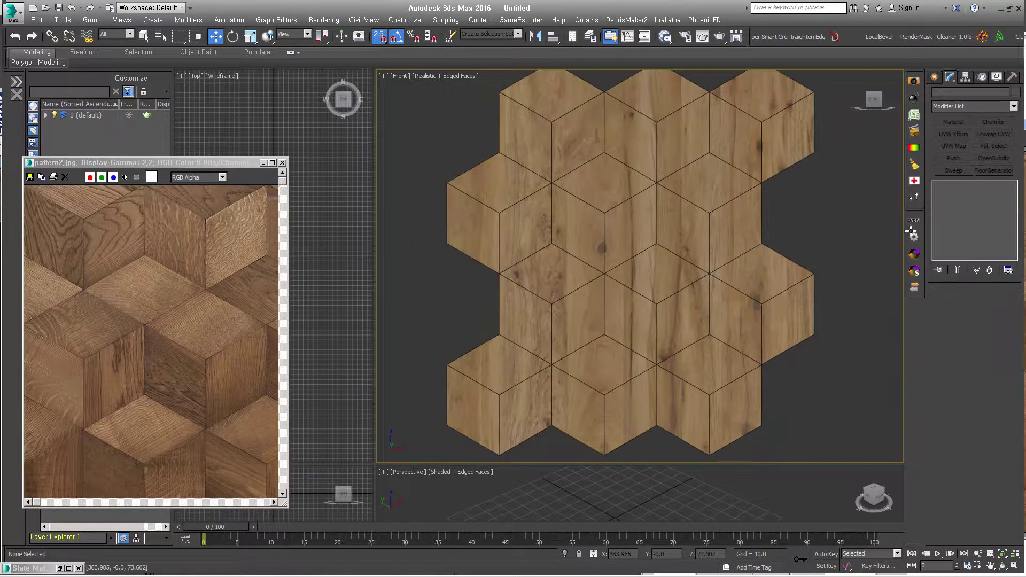
{"action": "left_click", "coordinate": [953, 146]}
{"action": "left_click", "coordinate": [941, 186]}
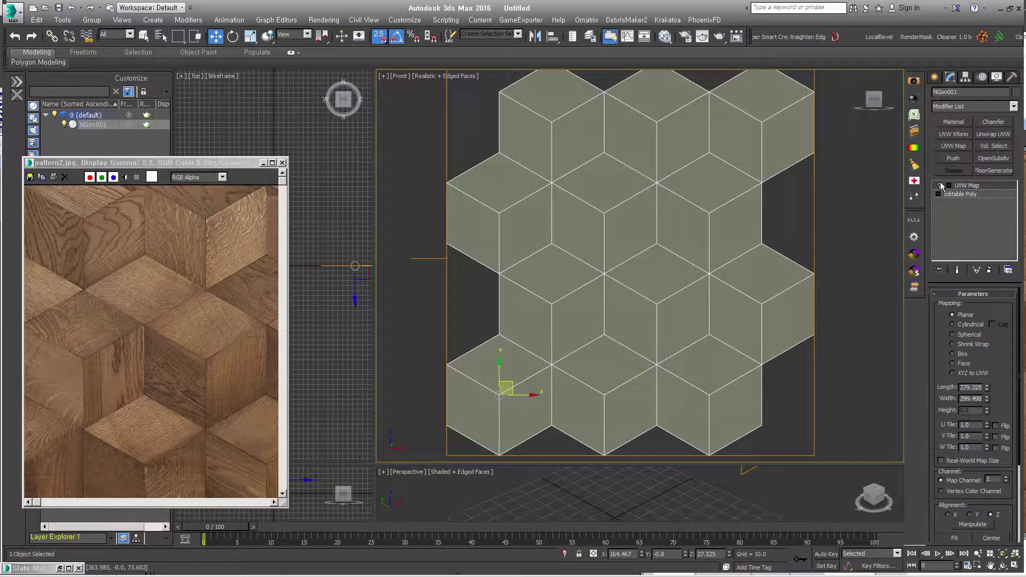
{"action": "left_click", "coordinate": [871, 374]}
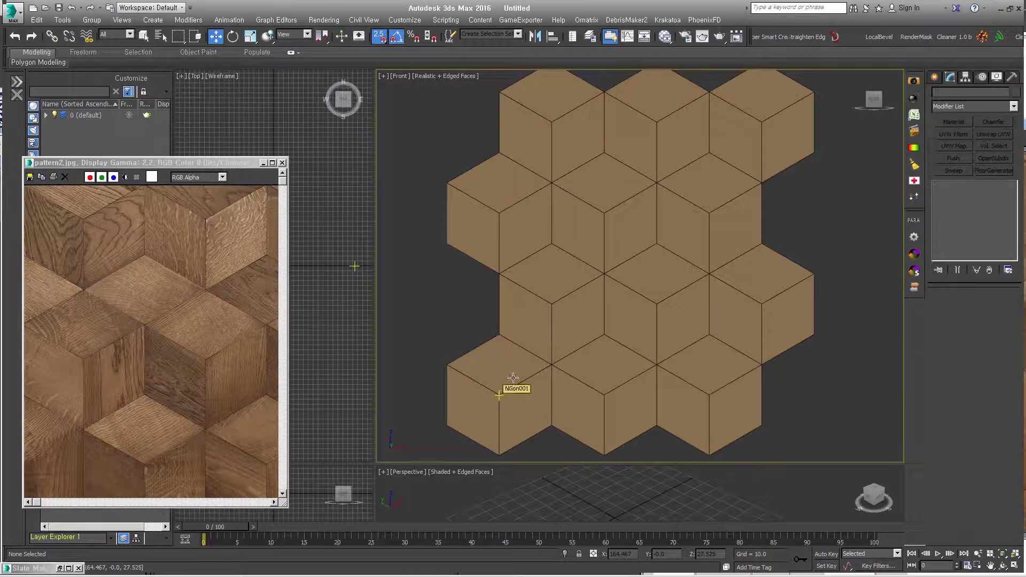
{"action": "left_click", "coordinate": [500, 399]}
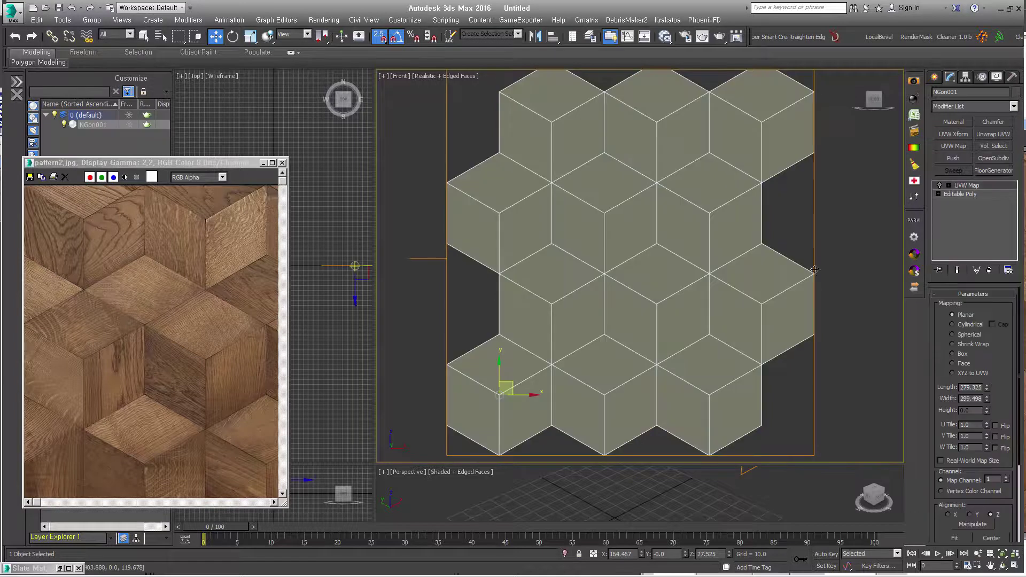
{"action": "left_click", "coordinate": [939, 185]}
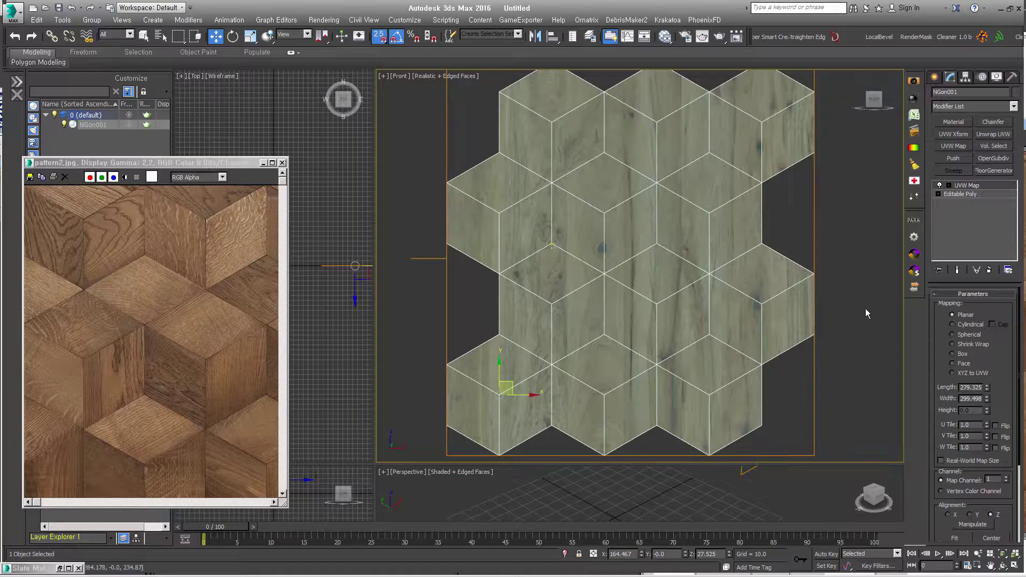
{"action": "left_click", "coordinate": [864, 373]}
{"action": "middle_click_drag", "start_coordinate": [864, 373], "coordinate": [844, 386]}
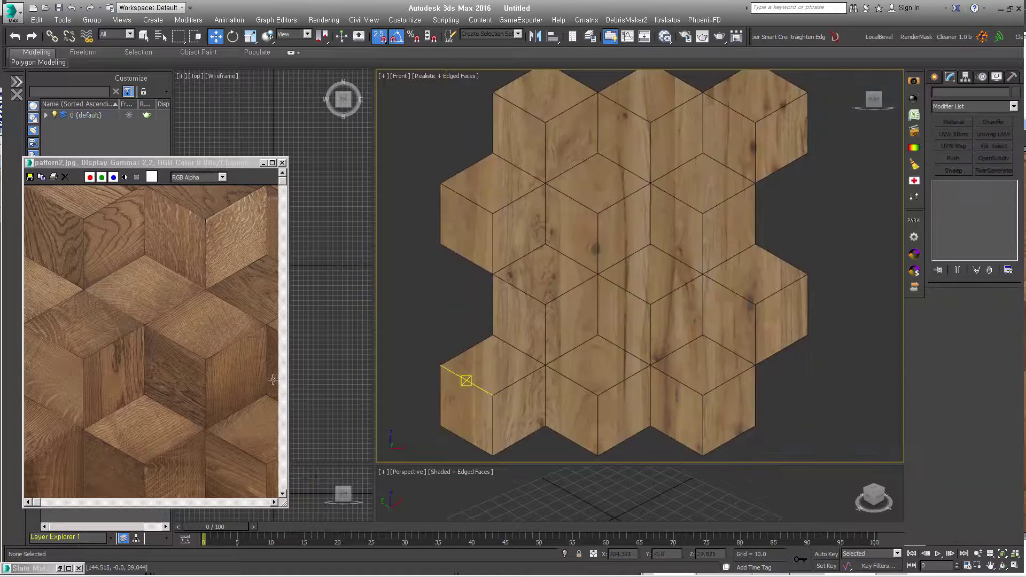
{"action": "left_click", "coordinate": [665, 308]}
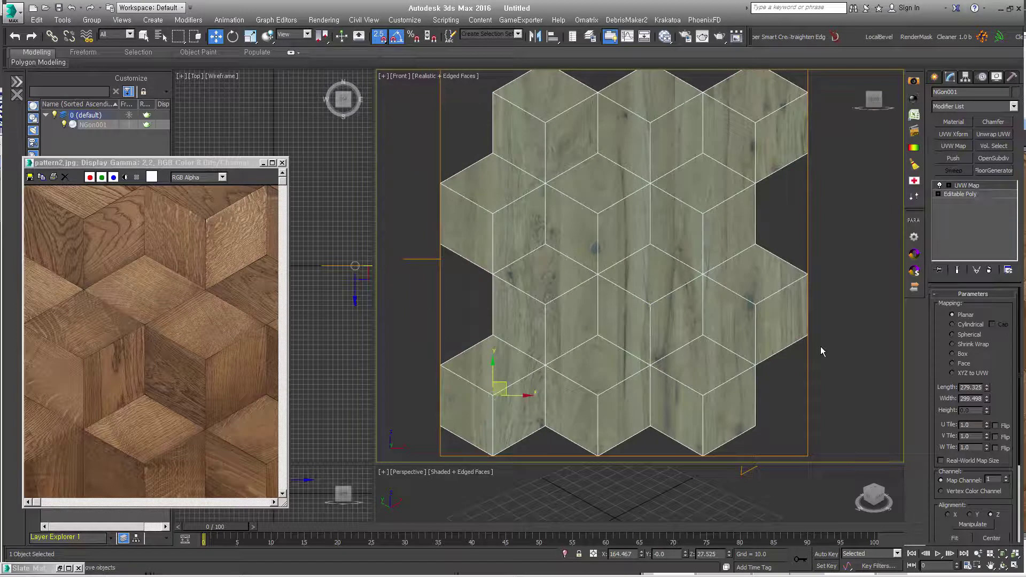
Replace the UVW Map with an Unwrap UVW modifier and select all its polygons.
{"action": "left_click", "coordinate": [989, 270]}
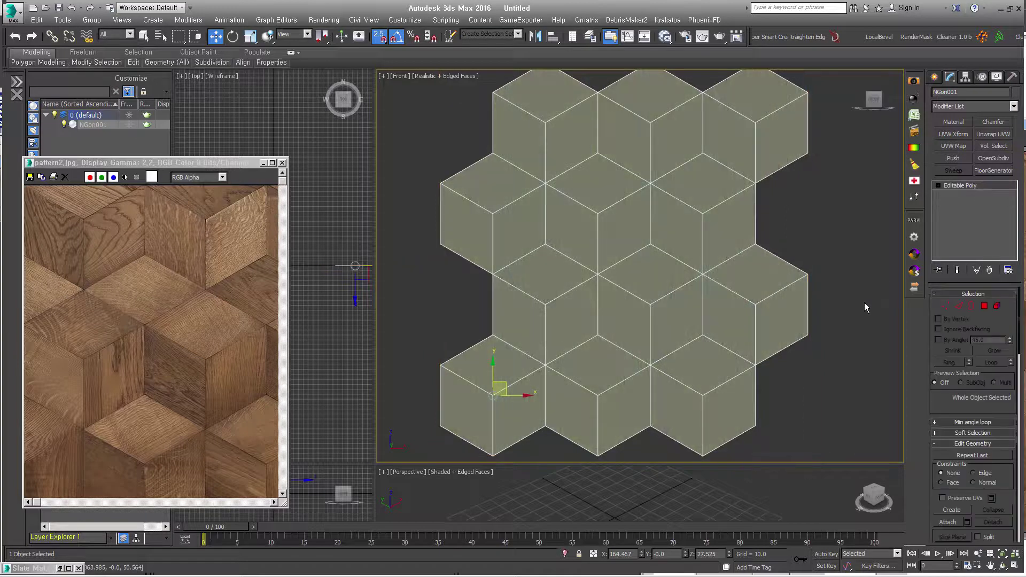
{"action": "key", "text": "u"}
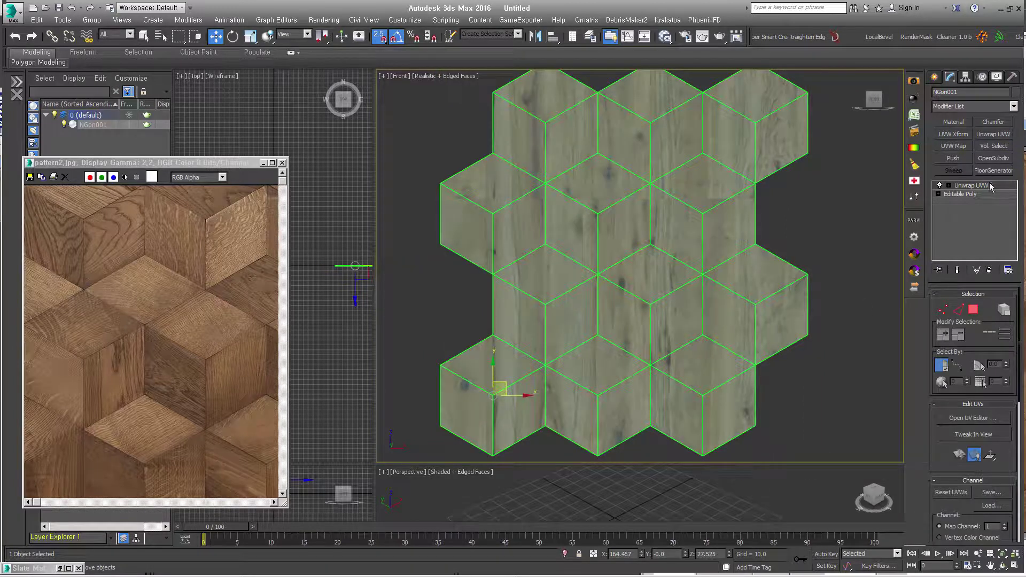
{"action": "left_click", "coordinate": [972, 311]}
{"action": "left_click", "coordinate": [978, 310]}
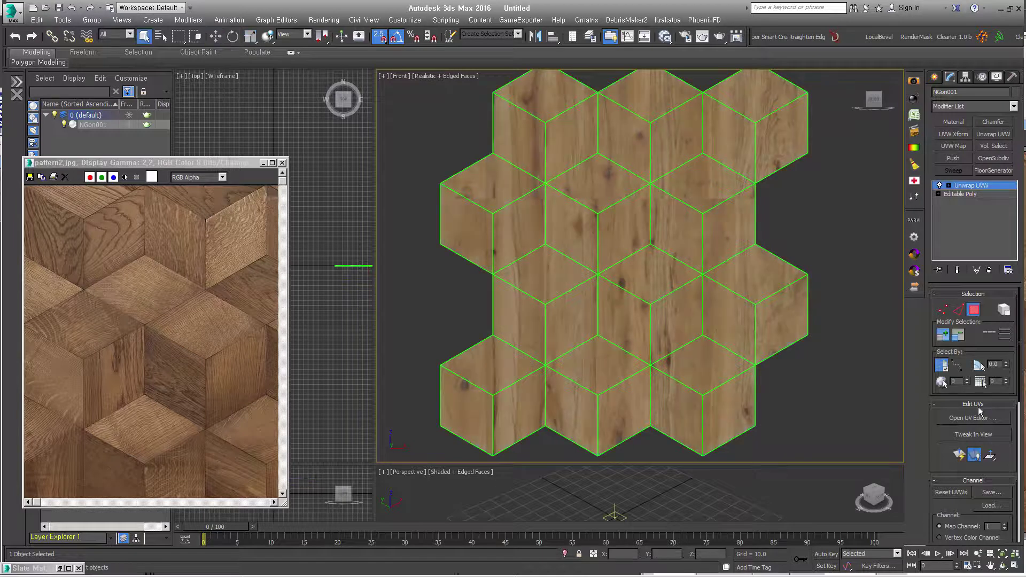
{"action": "key", "text": "ctrl+a"}
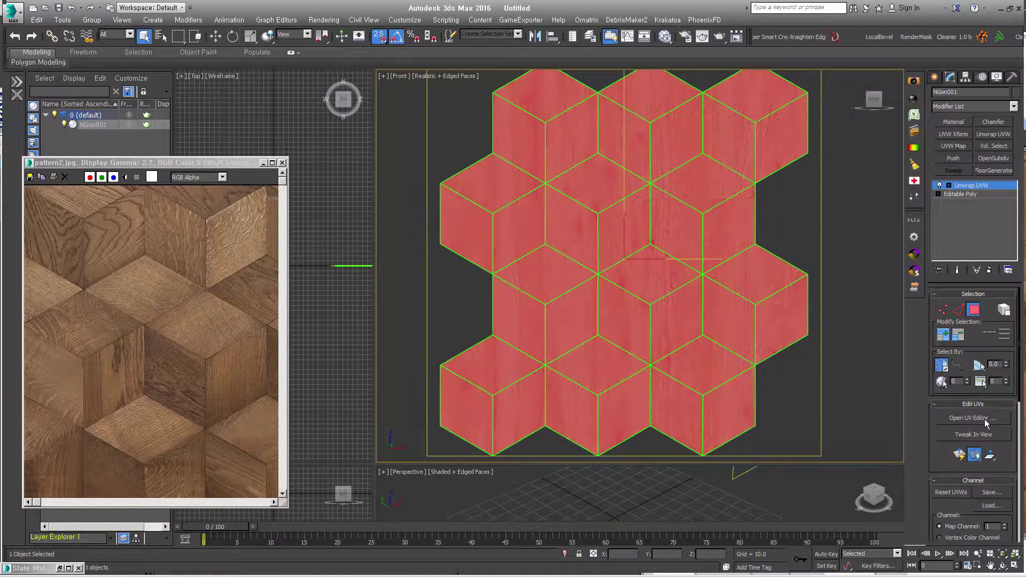
Open the UV editor and pack the panel's faces into separate normalized islands.
{"action": "left_click", "coordinate": [988, 419]}
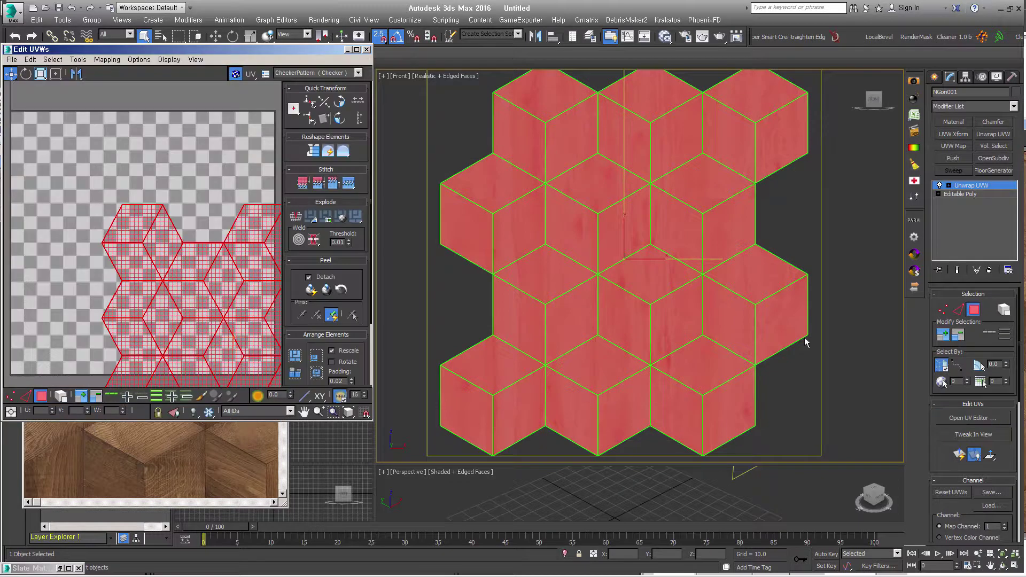
{"action": "middle_click_drag", "start_coordinate": [438, 233], "coordinate": [397, 177]}
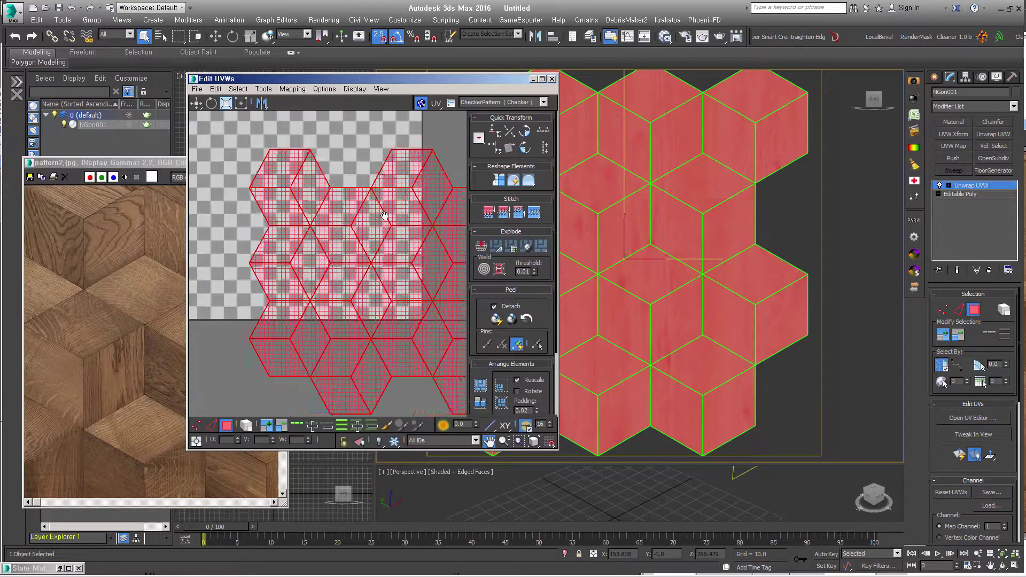
{"action": "left_click", "coordinate": [501, 404]}
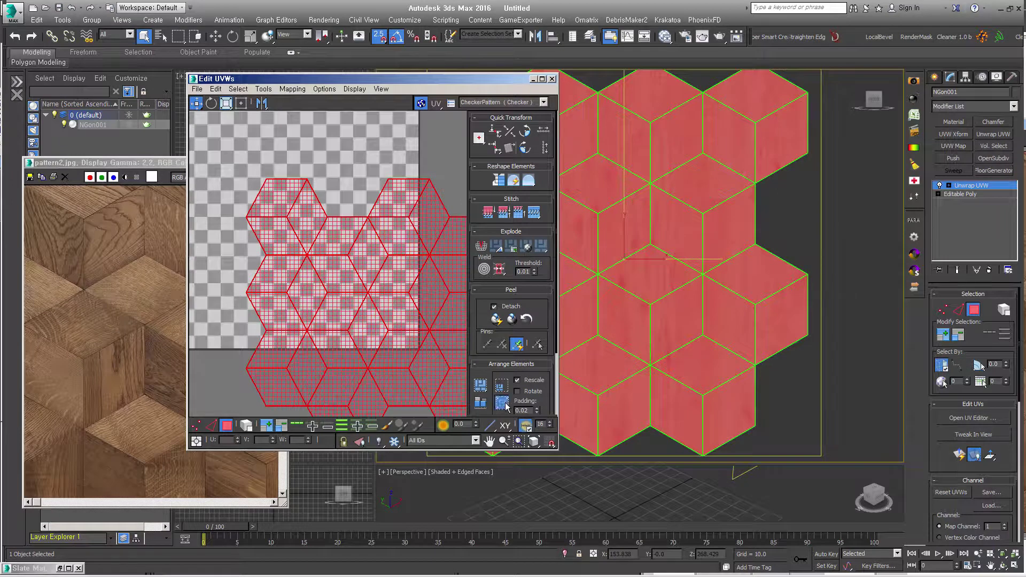
{"action": "middle_click_drag", "start_coordinate": [356, 319], "coordinate": [367, 342]}
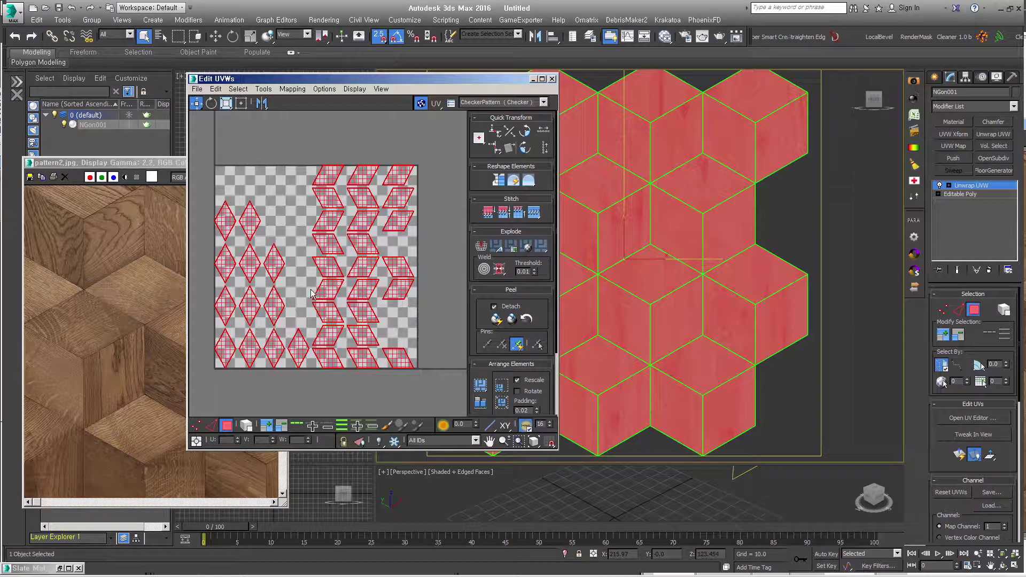
{"action": "mouse_move", "coordinate": [636, 283]}
{"action": "middle_mouse_down"}
{"action": "mouse_move", "coordinate": [696, 287]}
{"action": "mouse_move", "coordinate": [728, 320]}
{"action": "middle_mouse_up"}
{"action": "left_click", "coordinate": [879, 390]}
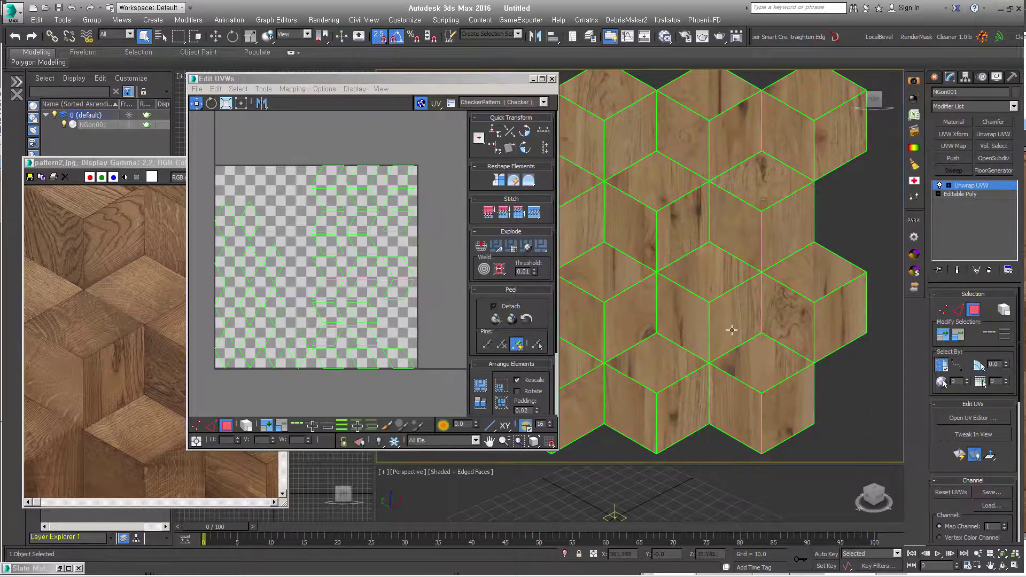
Rotate the top-face UV islands -65° with Freeform and move them over the wood texture.
{"action": "left_click", "coordinate": [817, 275]}
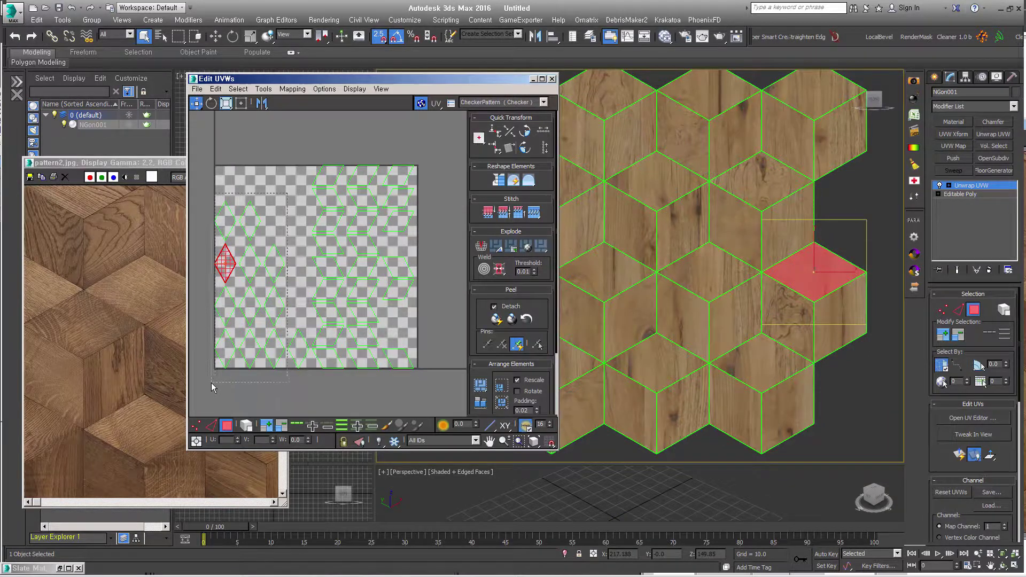
{"action": "left_click_drag", "start_coordinate": [219, 380], "coordinate": [211, 383]}
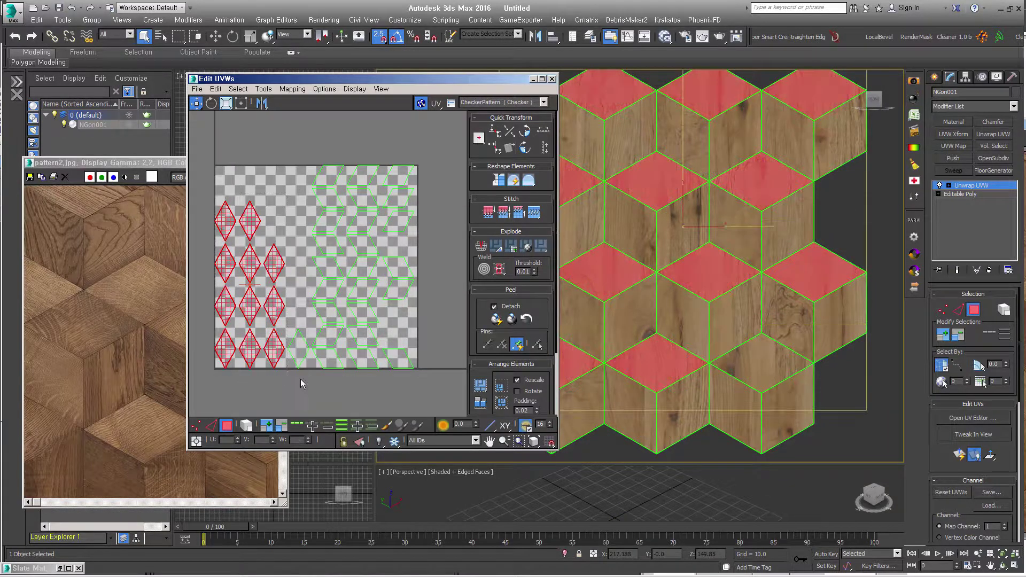
{"action": "left_click", "coordinate": [300, 348], "text": "ctrl"}
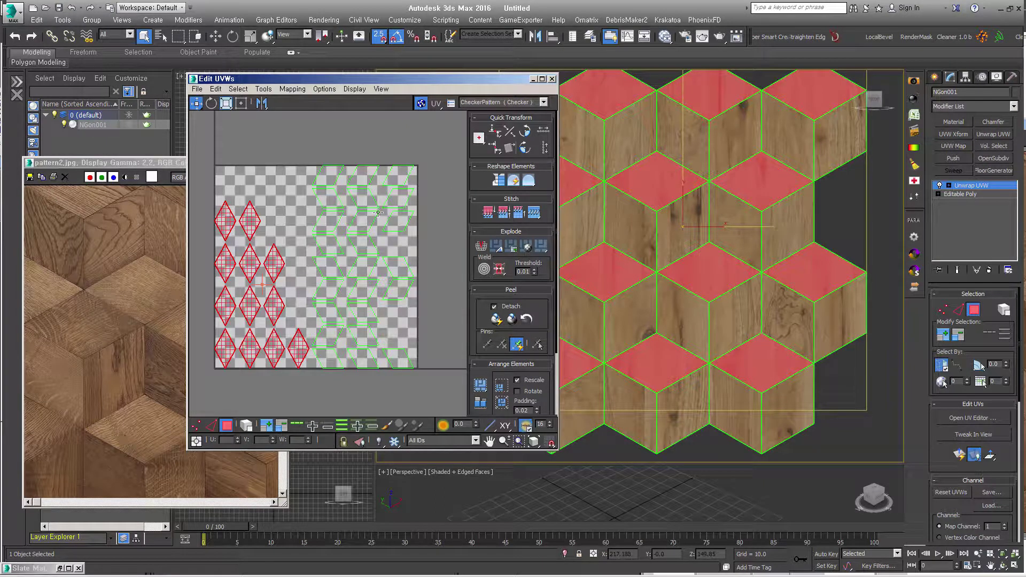
{"action": "middle_click_drag", "start_coordinate": [345, 169], "coordinate": [405, 171]}
{"action": "left_click", "coordinate": [241, 102]}
{"action": "mouse_move", "coordinate": [325, 202]}
{"action": "left_mouse_down"}
{"action": "mouse_move", "coordinate": [404, 250]}
{"action": "mouse_move", "coordinate": [380, 259]}
{"action": "left_mouse_up"}
{"action": "middle_click_drag", "start_coordinate": [359, 251], "coordinate": [312, 250]}
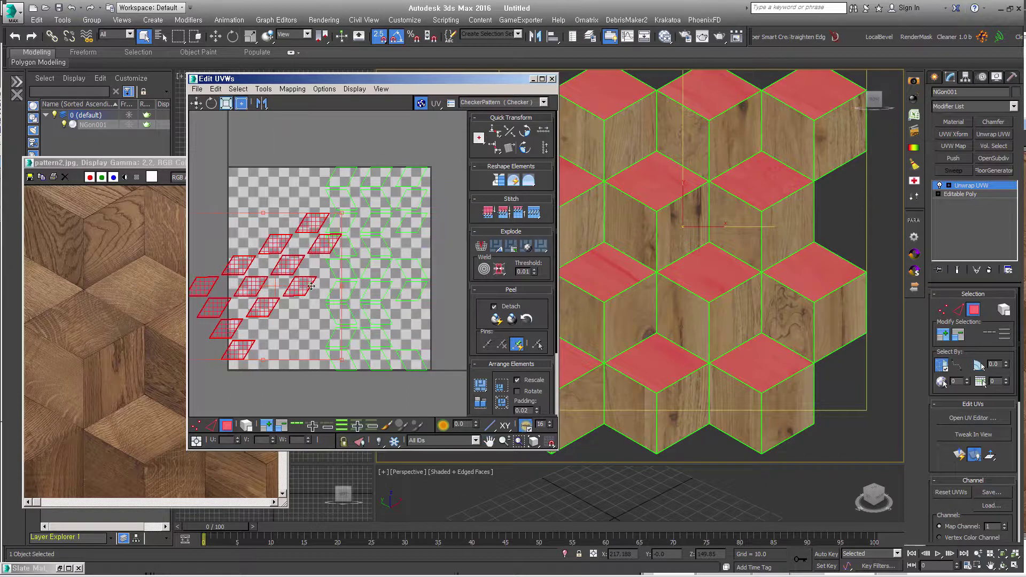
{"action": "left_click_drag", "start_coordinate": [296, 263], "coordinate": [347, 256]}
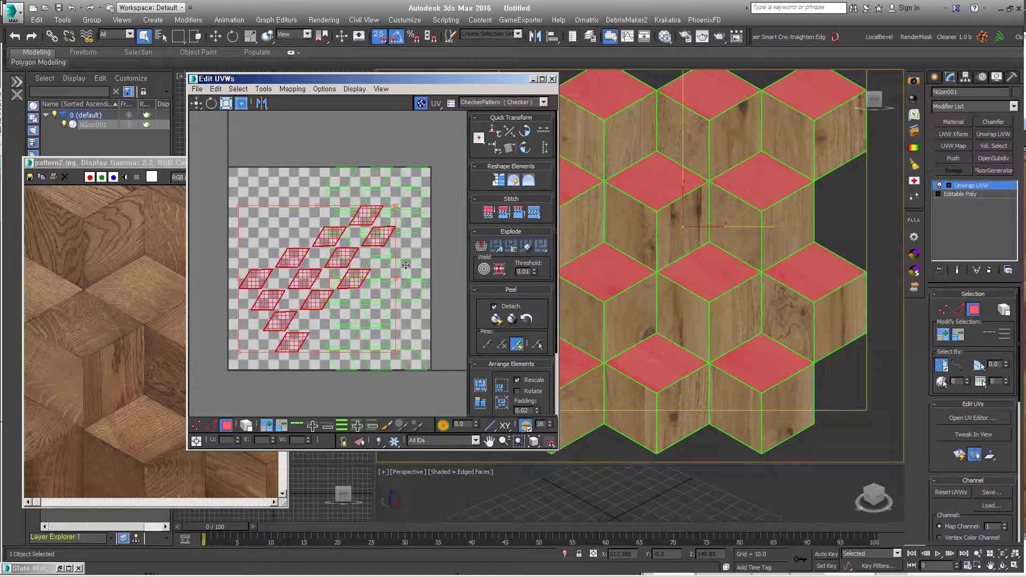
{"action": "left_click", "coordinate": [874, 409]}
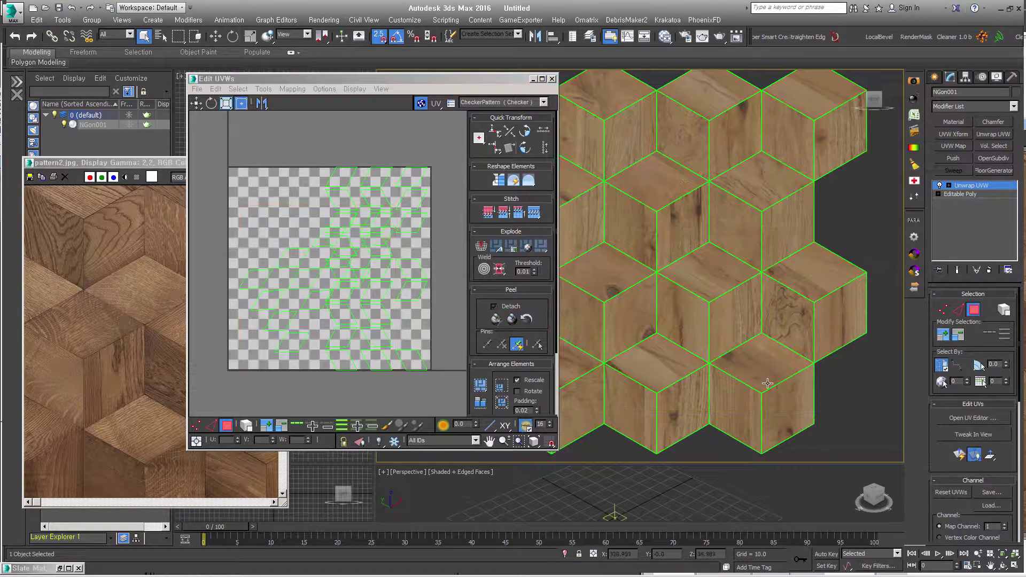
Select another top face and rotate its UVs a quarter turn with Quick Transform.
{"action": "middle_click_drag", "start_coordinate": [598, 195], "coordinate": [728, 211]}
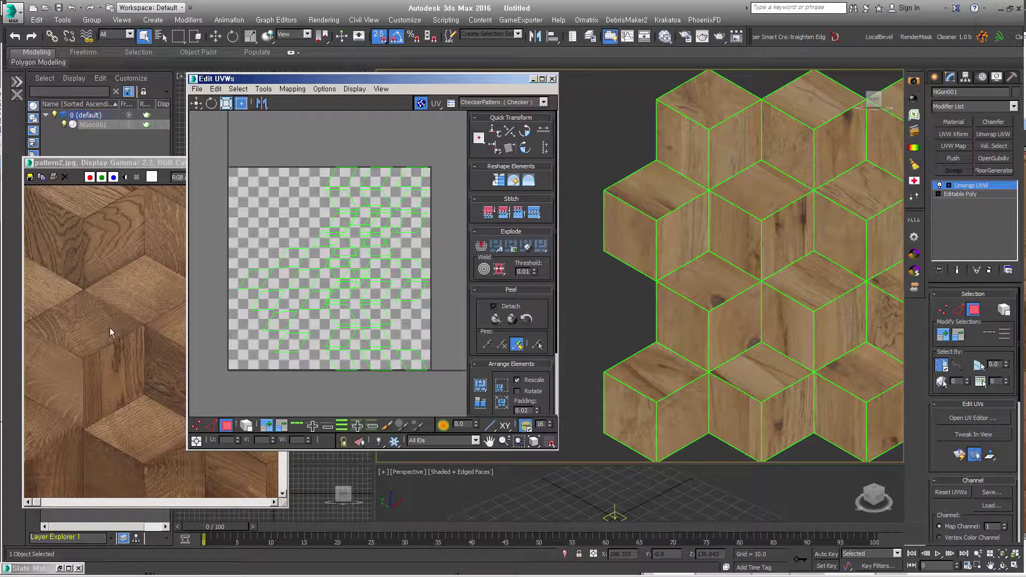
{"action": "middle_click_drag", "start_coordinate": [670, 259], "coordinate": [592, 267]}
{"action": "left_click", "coordinate": [677, 205]}
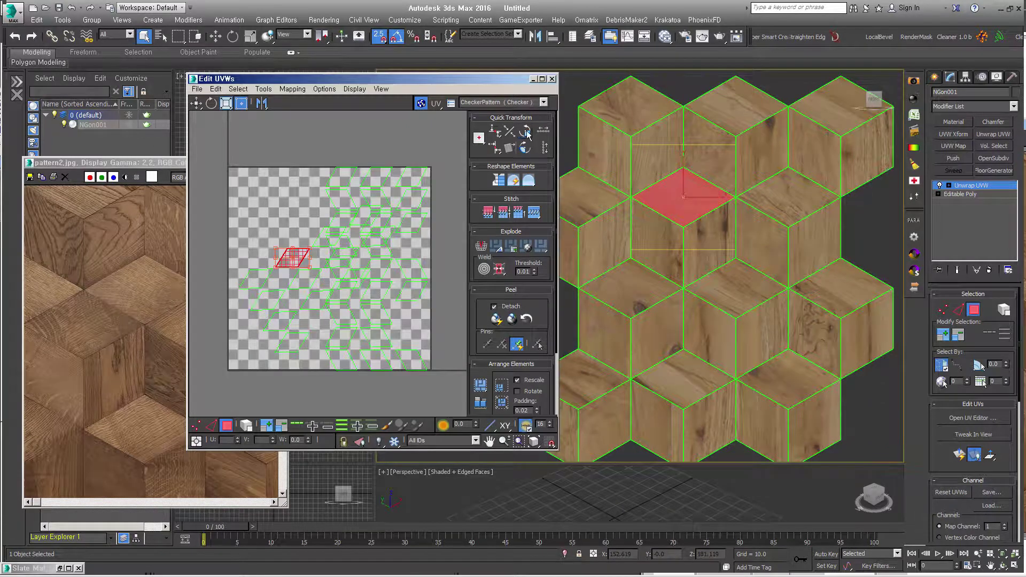
{"action": "left_click", "coordinate": [287, 163]}
{"action": "left_click", "coordinate": [293, 261]}
{"action": "left_click", "coordinate": [524, 137]}
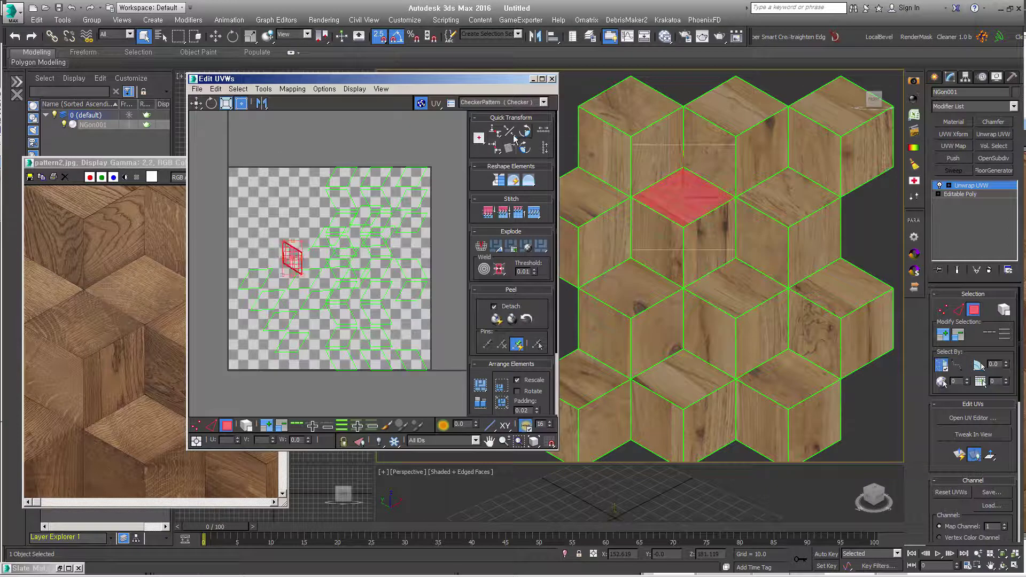
{"action": "left_click", "coordinate": [284, 152]}
{"action": "middle_click_drag", "start_coordinate": [629, 273], "coordinate": [651, 280]}
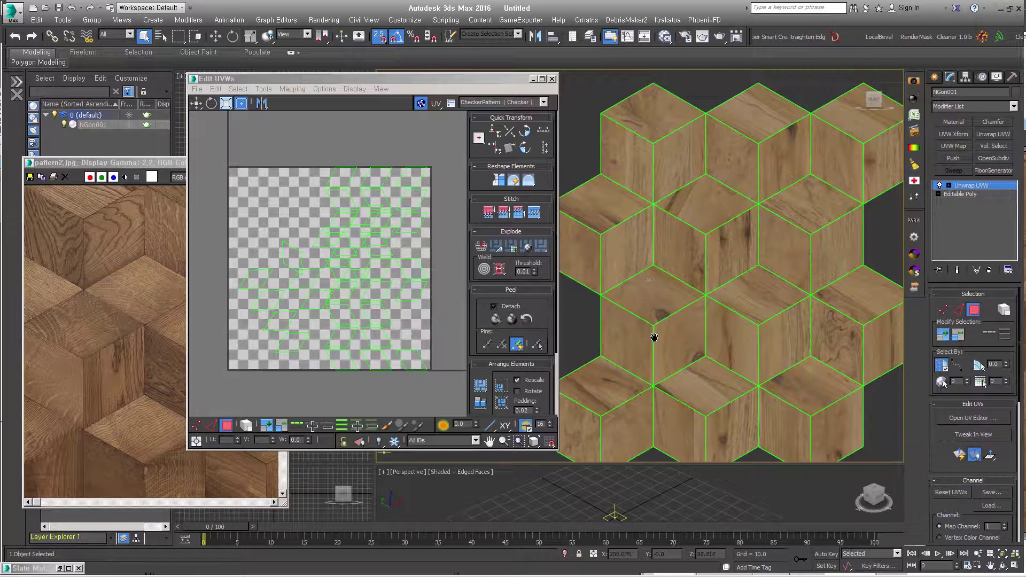
Scale all the rhombus UV islands up past the wood texture tile.
{"action": "scroll", "coordinate": [650, 334], "scroll_direction": "down", "scroll_amount": 2}
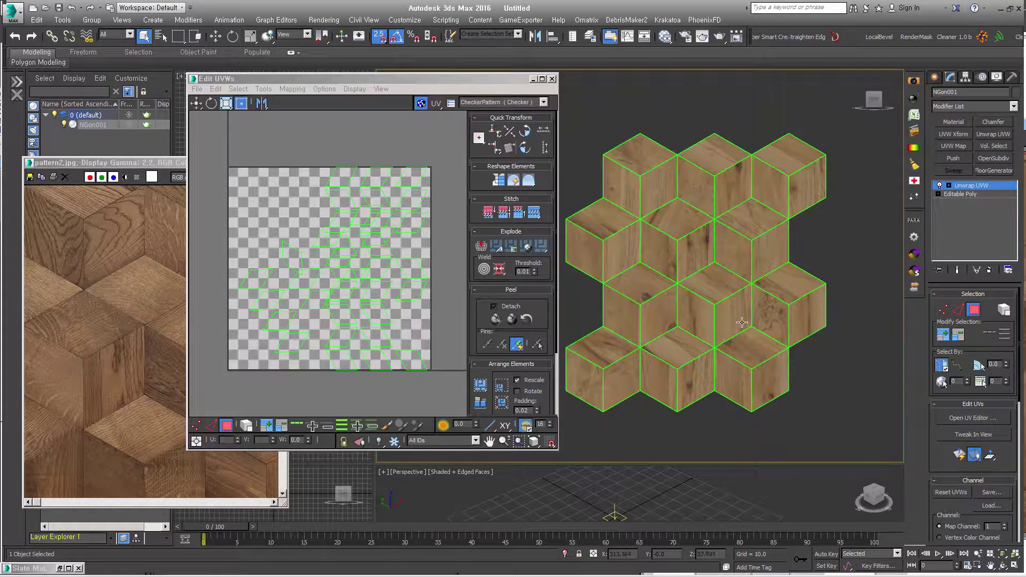
{"action": "scroll", "coordinate": [374, 257], "scroll_direction": "down", "scroll_amount": 2}
{"action": "left_click_drag", "start_coordinate": [400, 207], "coordinate": [215, 366]}
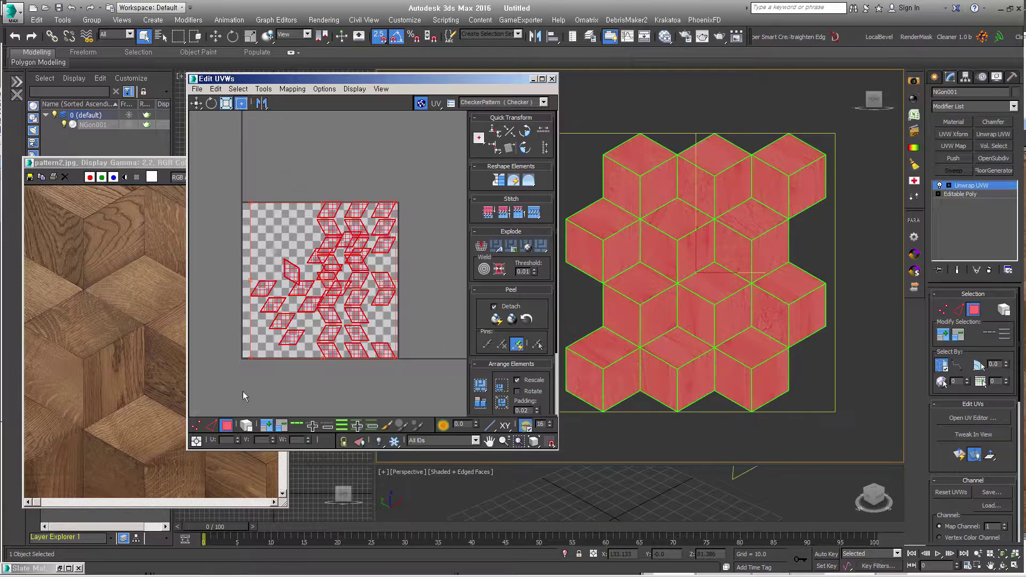
{"action": "left_click_drag", "start_coordinate": [397, 203], "coordinate": [543, 130]}
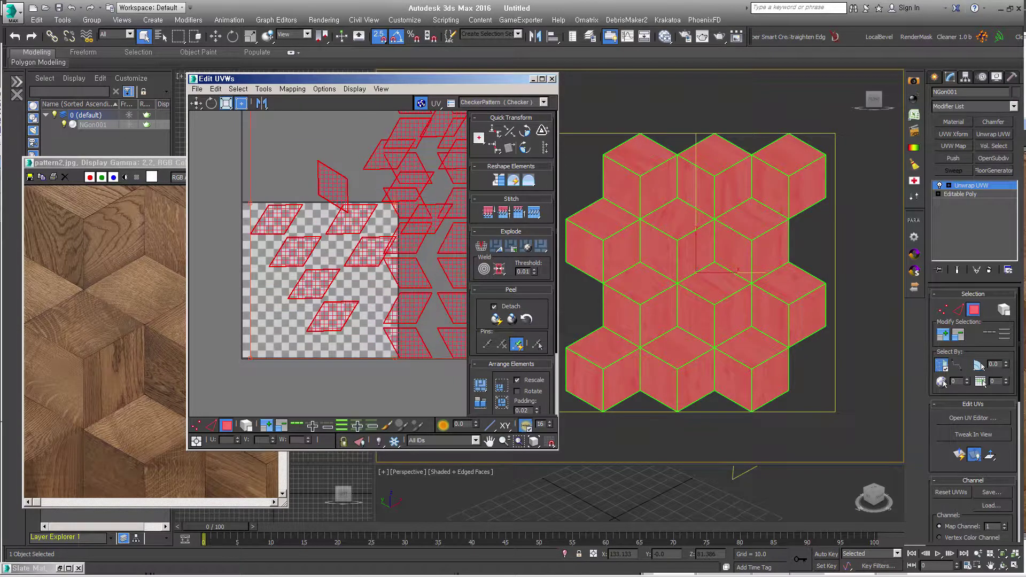
{"action": "left_click", "coordinate": [857, 372]}
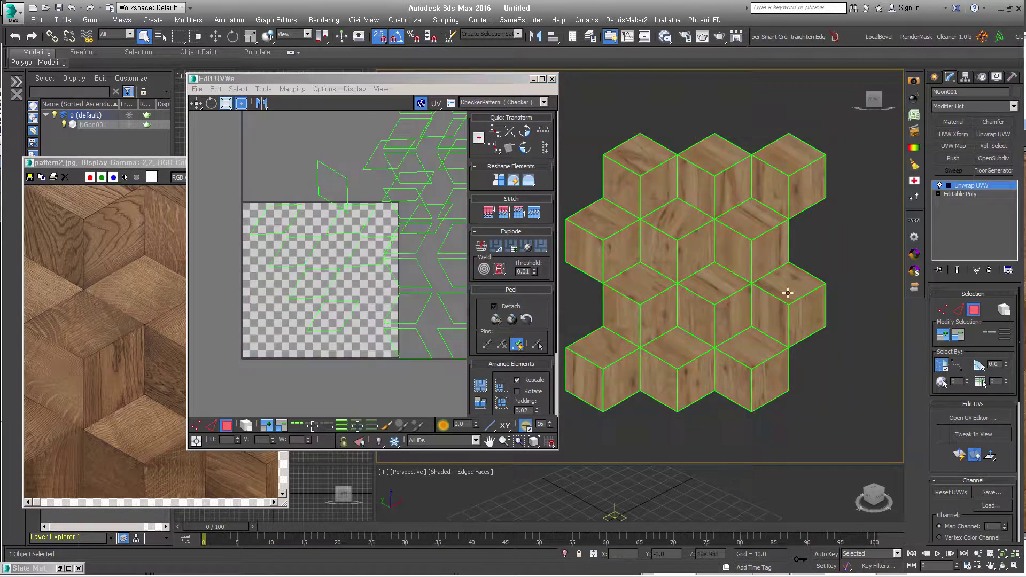
{"action": "scroll", "coordinate": [671, 340], "scroll_direction": "up", "scroll_amount": 3}
{"action": "middle_click_drag", "start_coordinate": [671, 339], "coordinate": [696, 353]}
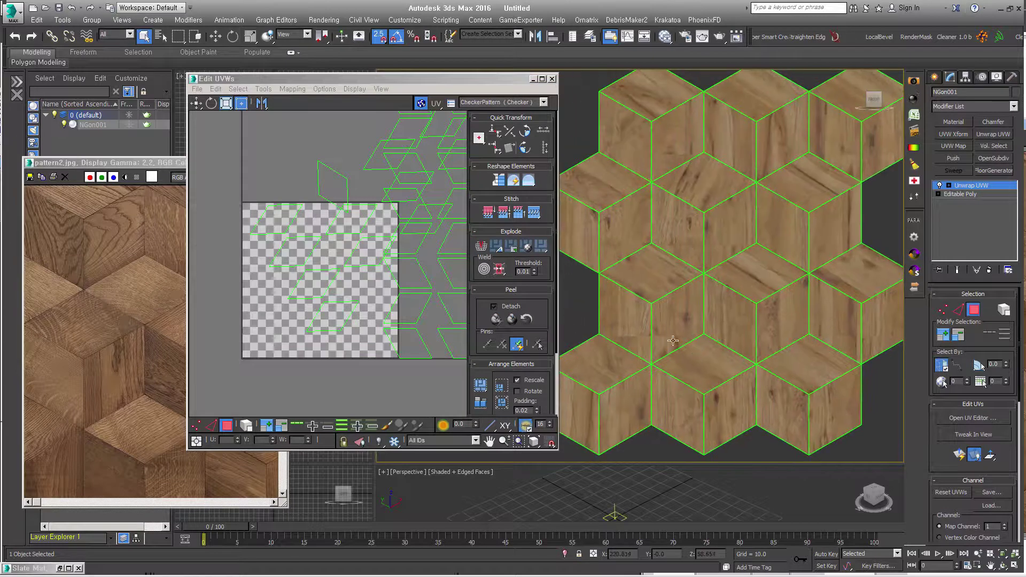
Move individual face UV islands left and down into the texture tile.
{"action": "left_click", "coordinate": [406, 279]}
{"action": "left_click", "coordinate": [394, 275]}
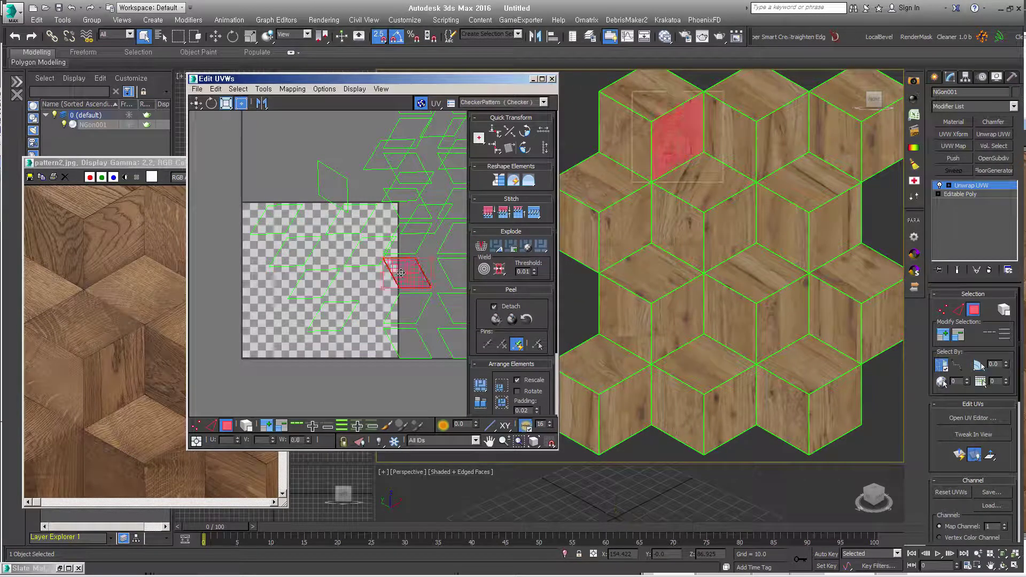
{"action": "mouse_move", "coordinate": [394, 274]}
{"action": "left_mouse_down"}
{"action": "mouse_move", "coordinate": [344, 279]}
{"action": "mouse_move", "coordinate": [354, 239]}
{"action": "left_mouse_up"}
{"action": "left_click_drag", "start_coordinate": [334, 184], "coordinate": [275, 305]}
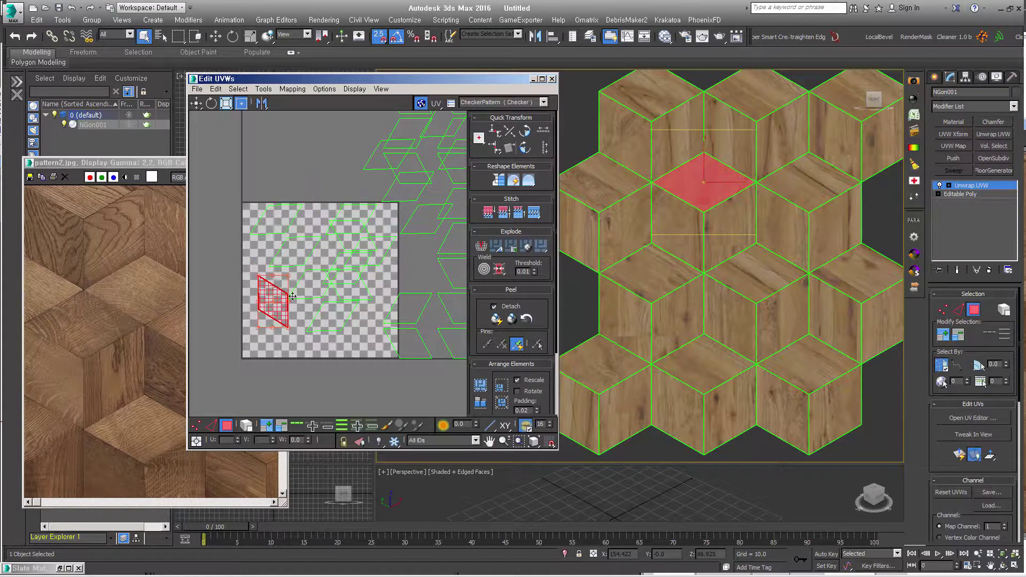
{"action": "left_click", "coordinate": [348, 166]}
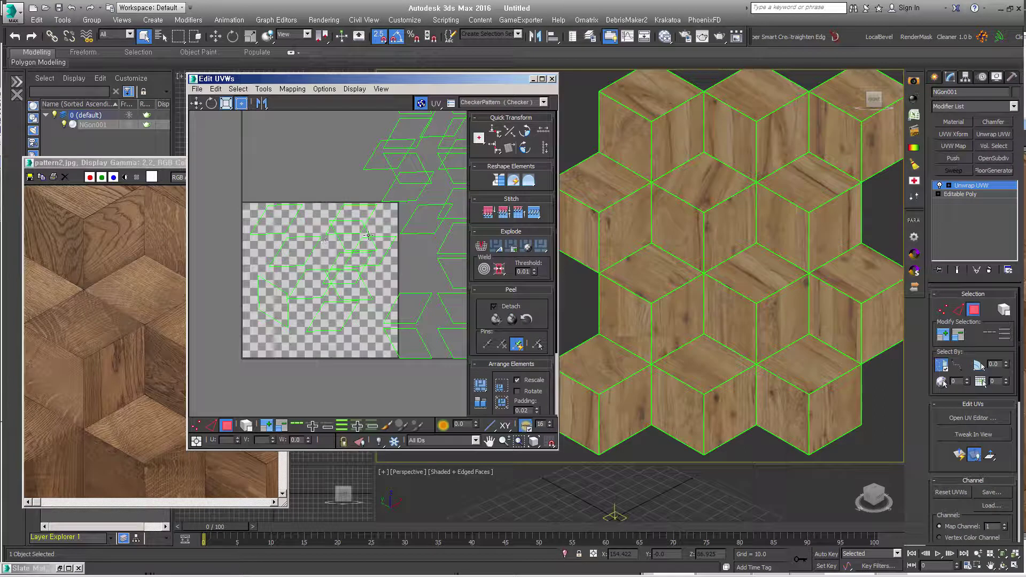
{"action": "left_click", "coordinate": [713, 230]}
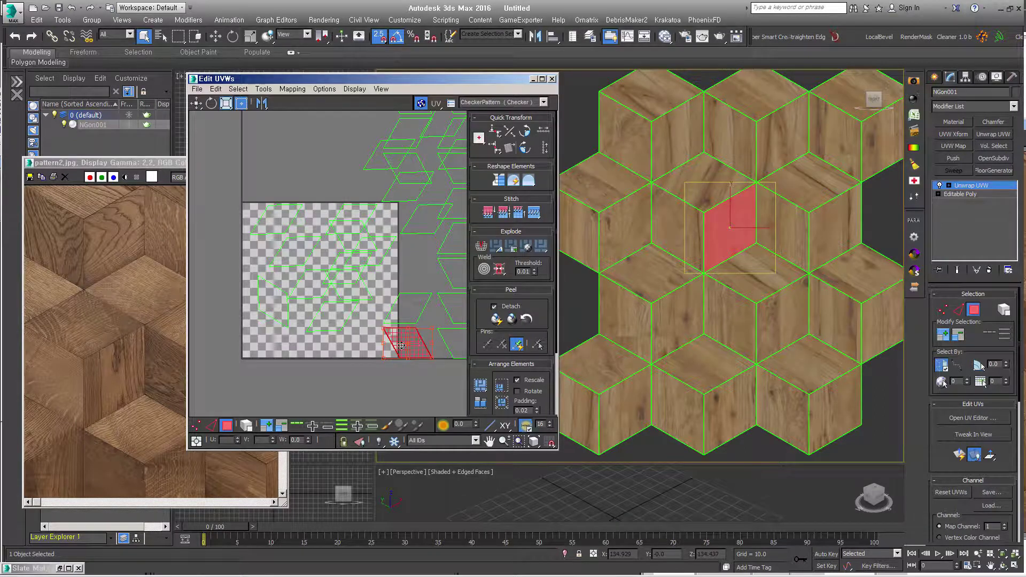
{"action": "left_click_drag", "start_coordinate": [409, 343], "coordinate": [349, 338]}
{"action": "left_click", "coordinate": [449, 349]}
{"action": "left_click", "coordinate": [409, 307]}
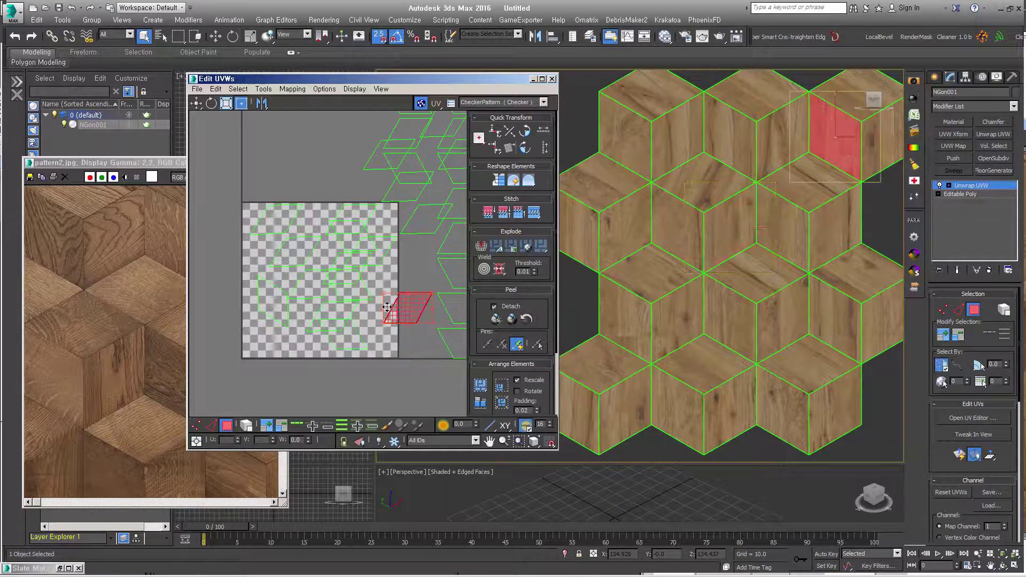
{"action": "left_click_drag", "start_coordinate": [409, 304], "coordinate": [345, 289]}
{"action": "left_click", "coordinate": [430, 295]}
Shift the remaining diamond faces' UVs left and down onto the wood texture.
{"action": "middle_click_drag", "start_coordinate": [431, 276], "coordinate": [301, 321]}
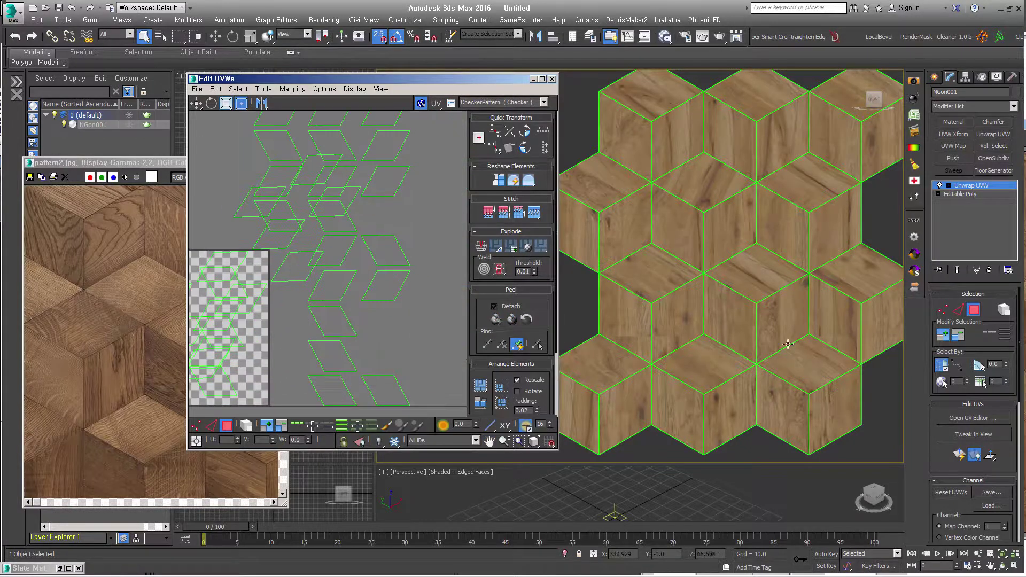
{"action": "middle_click_drag", "start_coordinate": [834, 318], "coordinate": [791, 309]}
{"action": "left_click", "coordinate": [766, 294]}
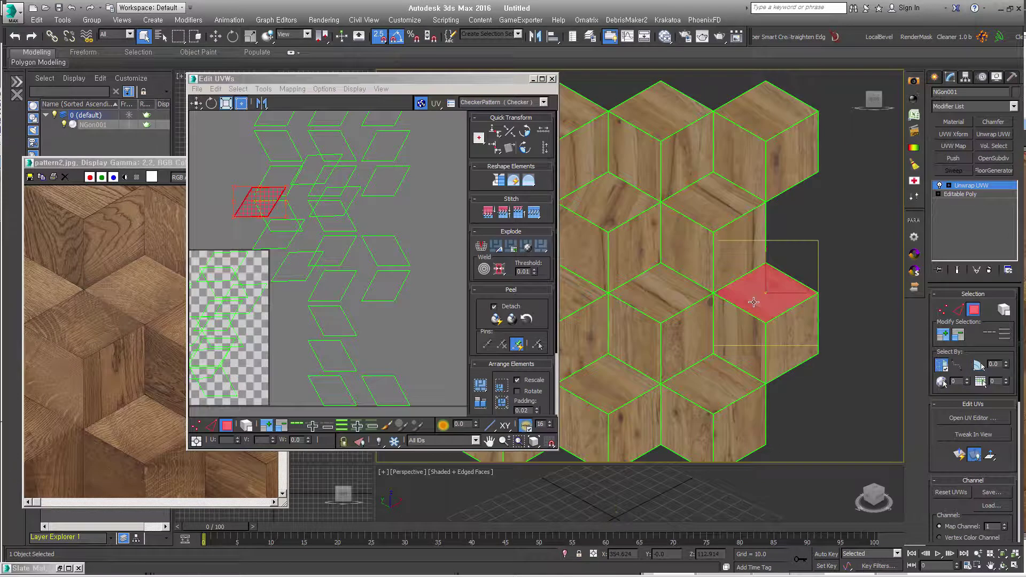
{"action": "left_click_drag", "start_coordinate": [270, 197], "coordinate": [232, 199]}
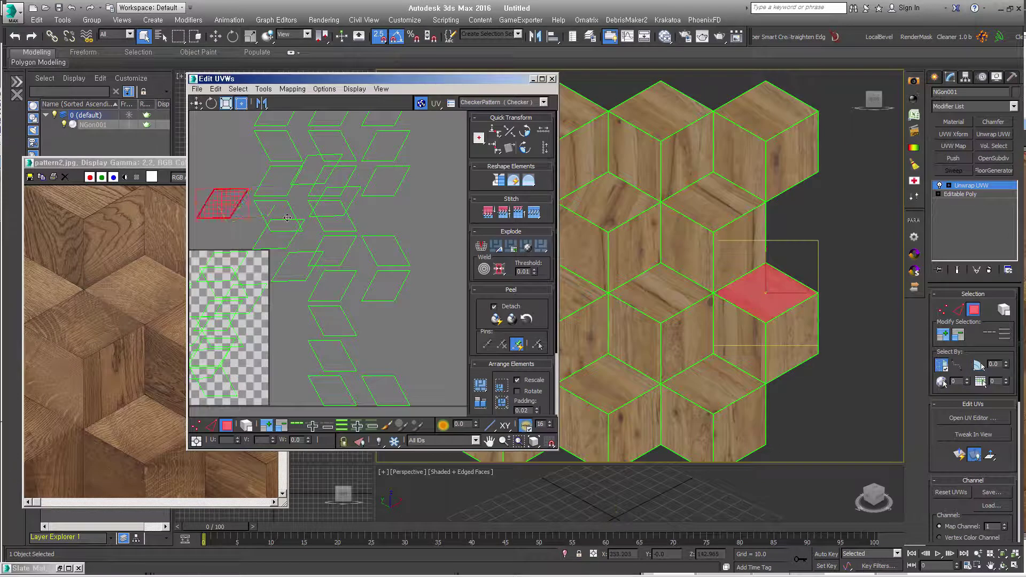
{"action": "left_click", "coordinate": [855, 348]}
{"action": "middle_click_drag", "start_coordinate": [696, 355], "coordinate": [797, 313]}
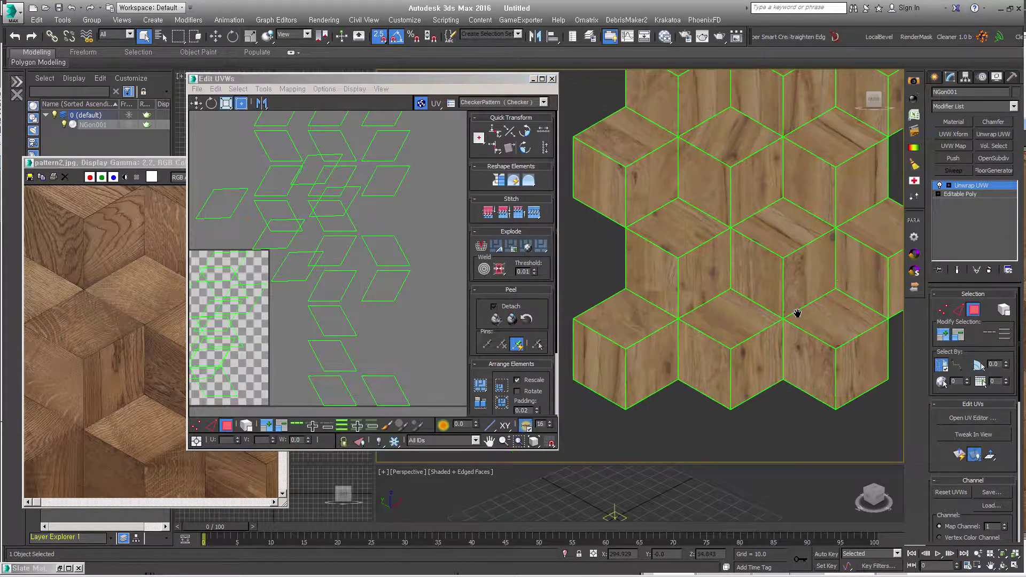
{"action": "left_click", "coordinate": [679, 229]}
{"action": "left_click_drag", "start_coordinate": [286, 241], "coordinate": [232, 291]}
{"action": "left_click", "coordinate": [432, 335]}
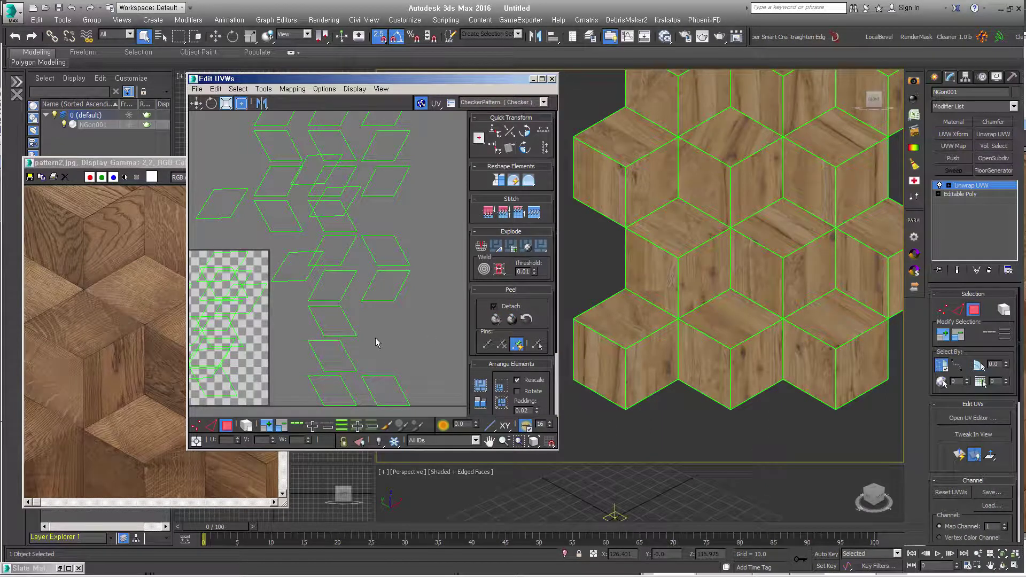
{"action": "mouse_move", "coordinate": [798, 295]}
{"action": "middle_mouse_down"}
{"action": "mouse_move", "coordinate": [780, 311]}
{"action": "mouse_move", "coordinate": [743, 398]}
{"action": "mouse_move", "coordinate": [722, 342]}
{"action": "middle_mouse_up"}
{"action": "left_click", "coordinate": [751, 234]}
{"action": "left_click_drag", "start_coordinate": [321, 178], "coordinate": [322, 286]}
{"action": "left_click", "coordinate": [372, 323]}
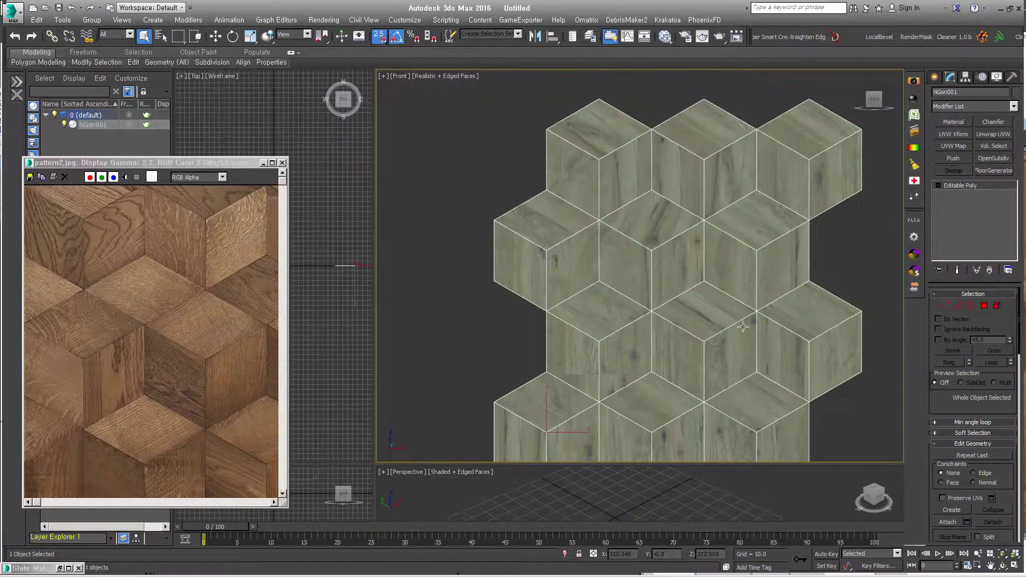
Reselect NGon001 and test-move one rhombus piece in Element mode.
{"action": "left_click", "coordinate": [839, 408]}
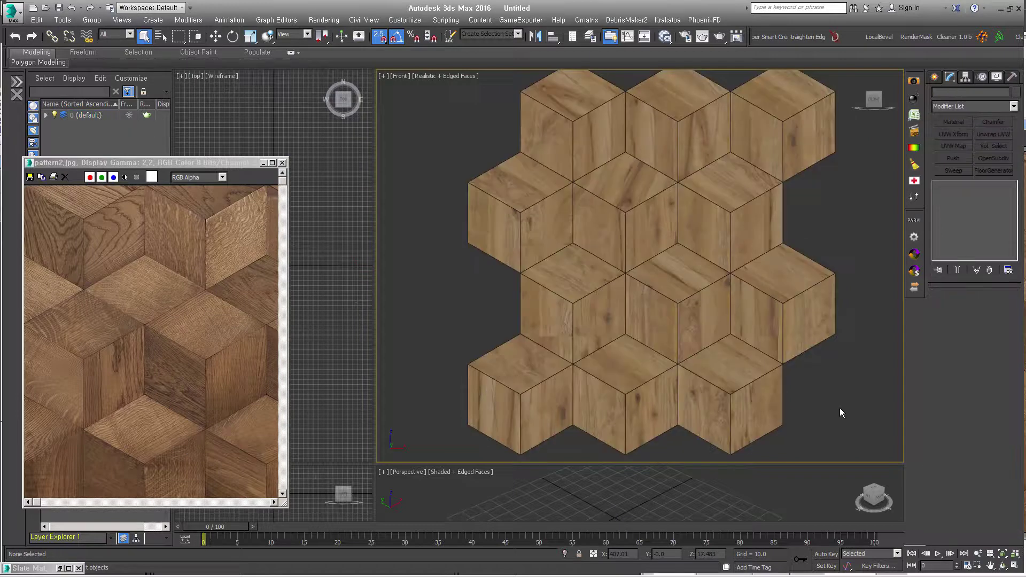
{"action": "left_click", "coordinate": [794, 326]}
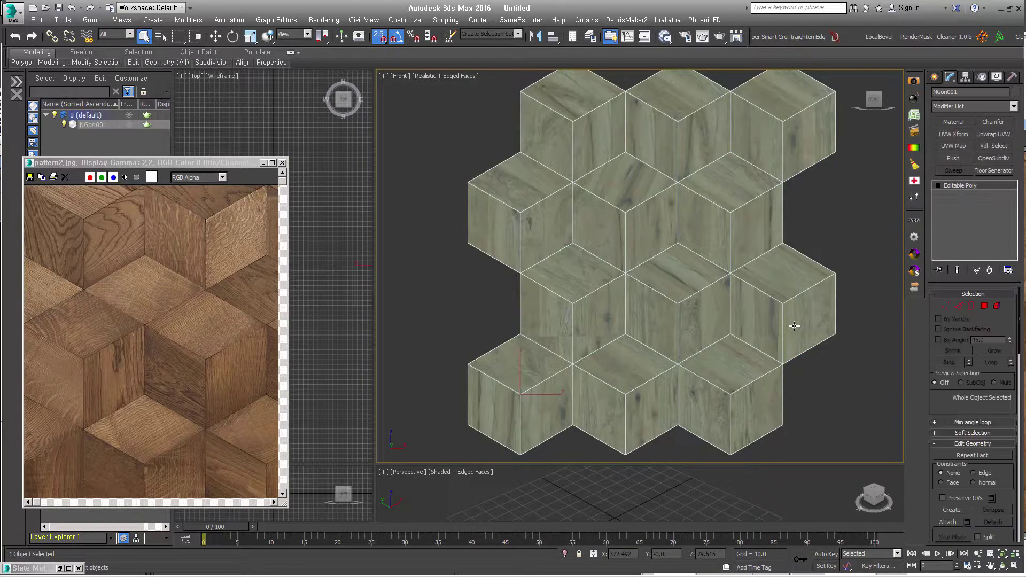
{"action": "left_click", "coordinate": [996, 306]}
{"action": "left_click", "coordinate": [713, 312]}
{"action": "right_click", "coordinate": [712, 311]}
{"action": "left_click", "coordinate": [721, 316]}
{"action": "mouse_move", "coordinate": [711, 312]}
{"action": "left_mouse_down"}
{"action": "mouse_move", "coordinate": [729, 287]}
{"action": "mouse_move", "coordinate": [710, 313]}
{"action": "left_mouse_up"}
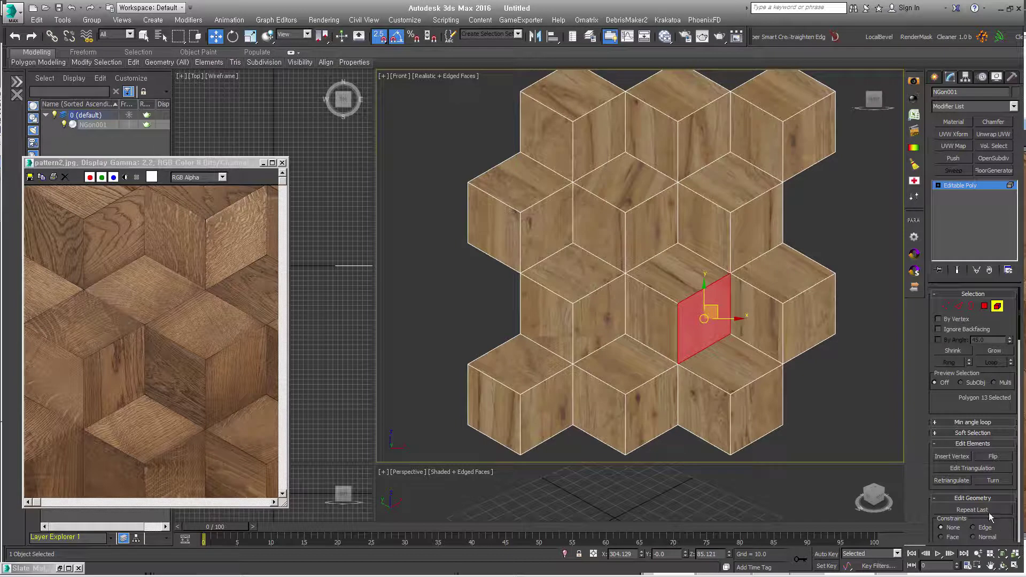
Trial-move the right cube's top diamond, cancel, exit Element mode and open the Modifier List.
{"action": "left_click", "coordinate": [783, 281]}
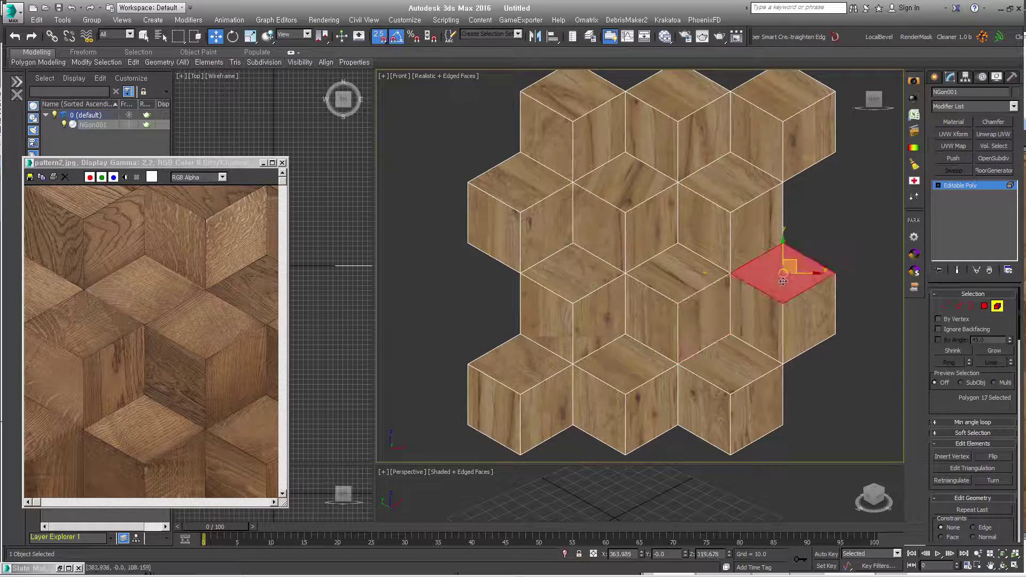
{"action": "left_click_drag", "start_coordinate": [815, 275], "coordinate": [853, 385]}
{"action": "right_click", "coordinate": [853, 384]}
{"action": "left_click", "coordinate": [997, 307]}
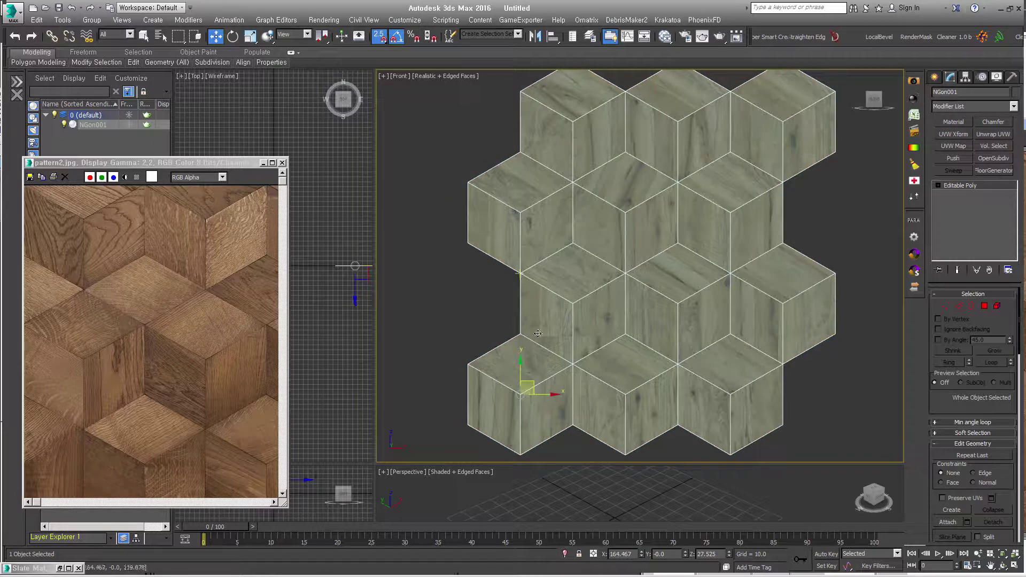
{"action": "left_click", "coordinate": [979, 108]}
{"action": "scroll", "coordinate": [972, 321], "scroll_direction": "down", "scroll_amount": 5}
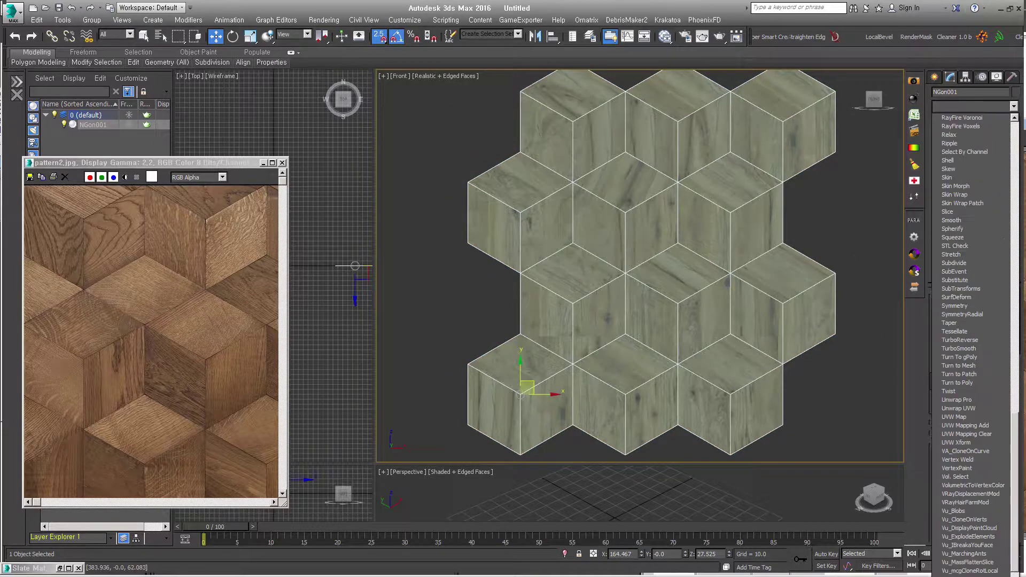
Add MaterialByElement with Random Distribution to NGon001, then deselect the panel.
{"action": "scroll", "coordinate": [971, 446], "scroll_direction": "up", "scroll_amount": 15}
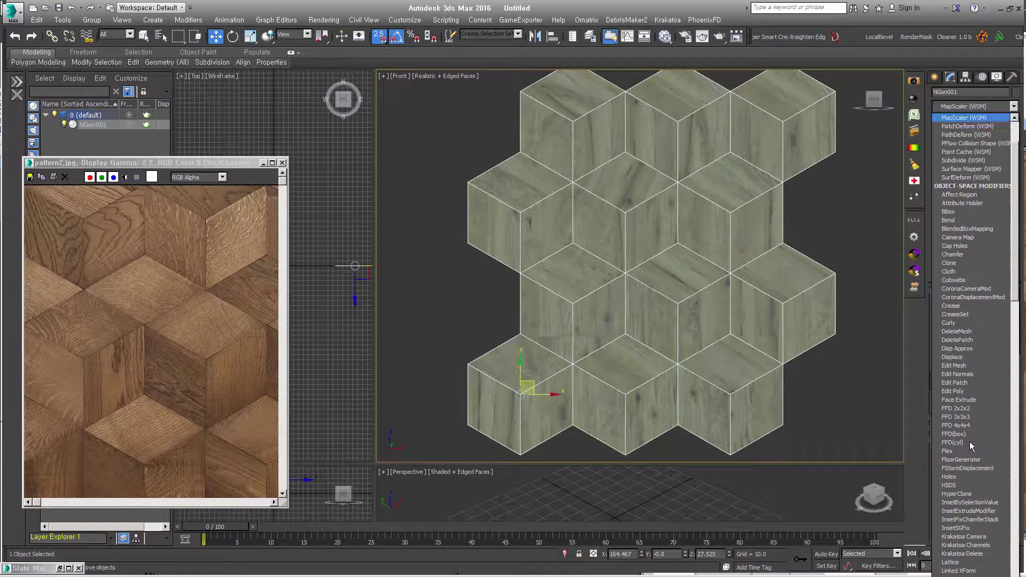
{"action": "key", "text": "m"}
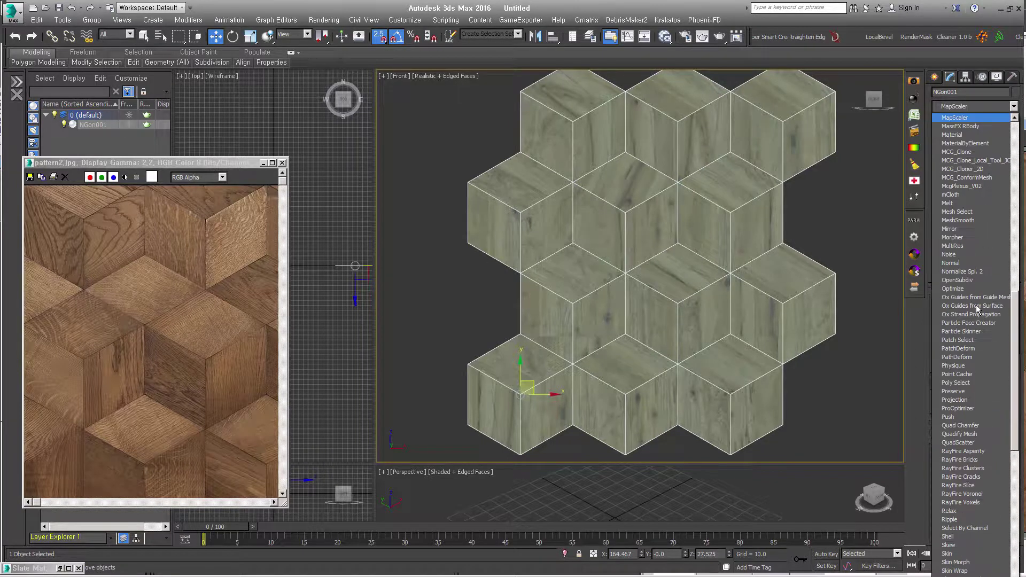
{"action": "left_click", "coordinate": [990, 144]}
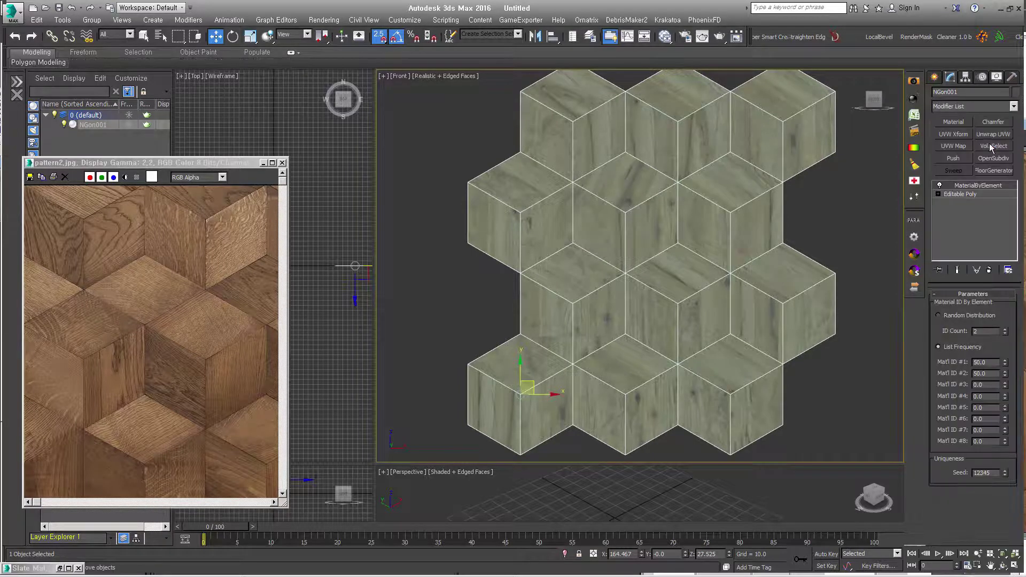
{"action": "left_click", "coordinate": [977, 316]}
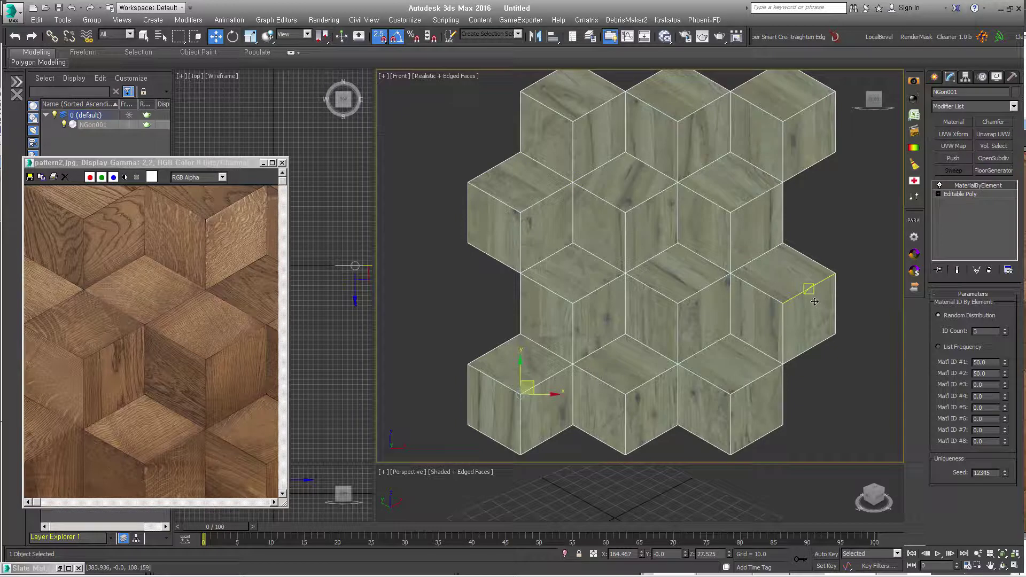
{"action": "left_click", "coordinate": [837, 259]}
Open the Slate Material Editor and move the Map #1 Bitmap node and window into place.
{"action": "left_click", "coordinate": [664, 37]}
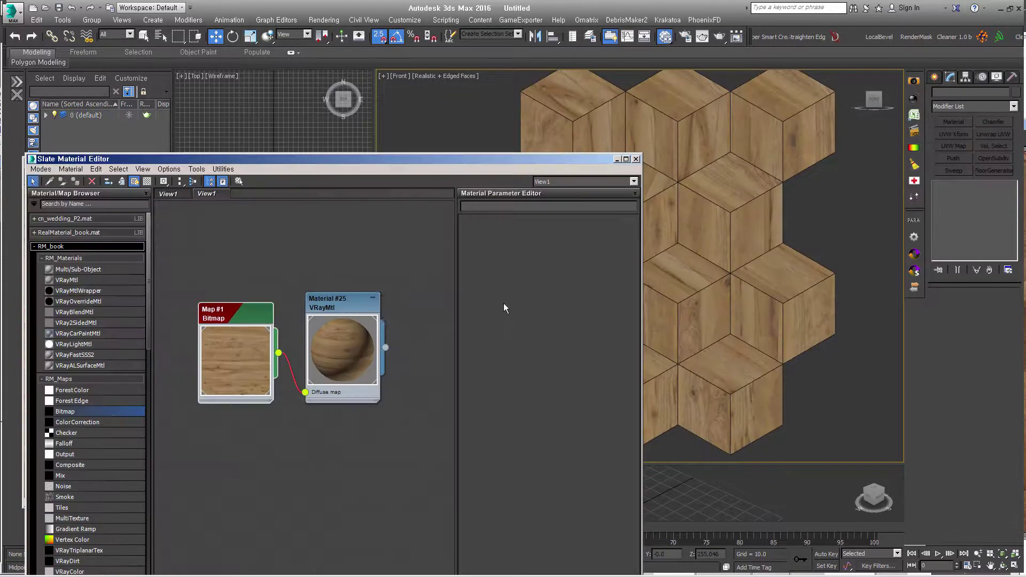
{"action": "left_click_drag", "start_coordinate": [248, 313], "coordinate": [216, 312]}
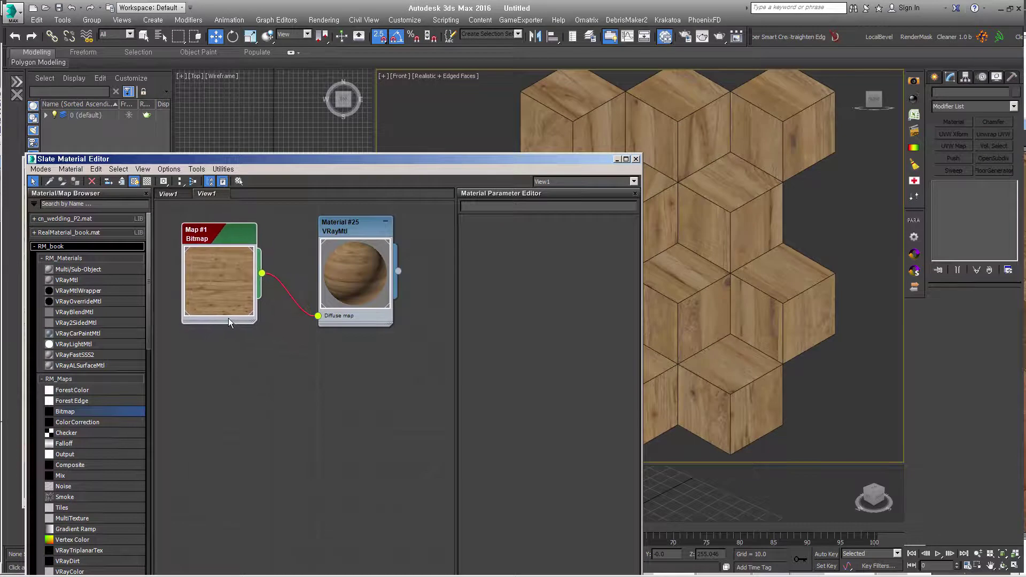
{"action": "middle_click_drag", "start_coordinate": [230, 271], "coordinate": [293, 281]}
{"action": "left_click_drag", "start_coordinate": [293, 280], "coordinate": [256, 291]}
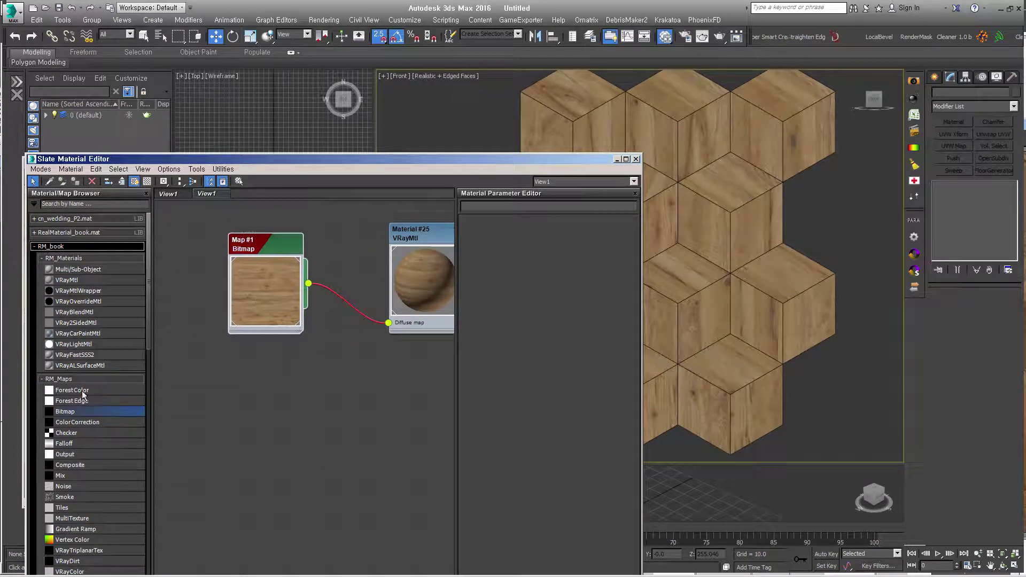
{"action": "left_click", "coordinate": [88, 378]}
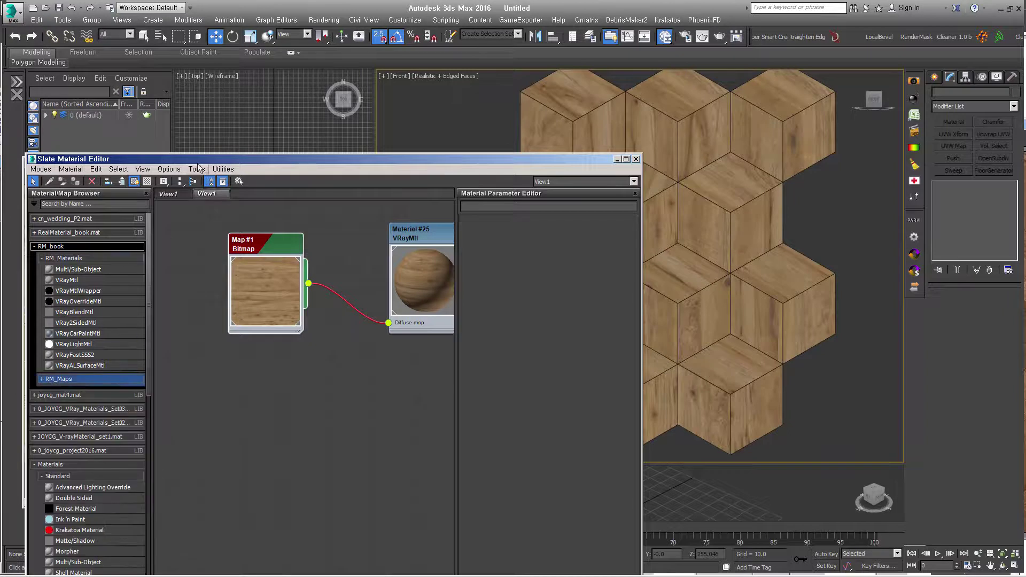
{"action": "left_click_drag", "start_coordinate": [195, 161], "coordinate": [188, 65]}
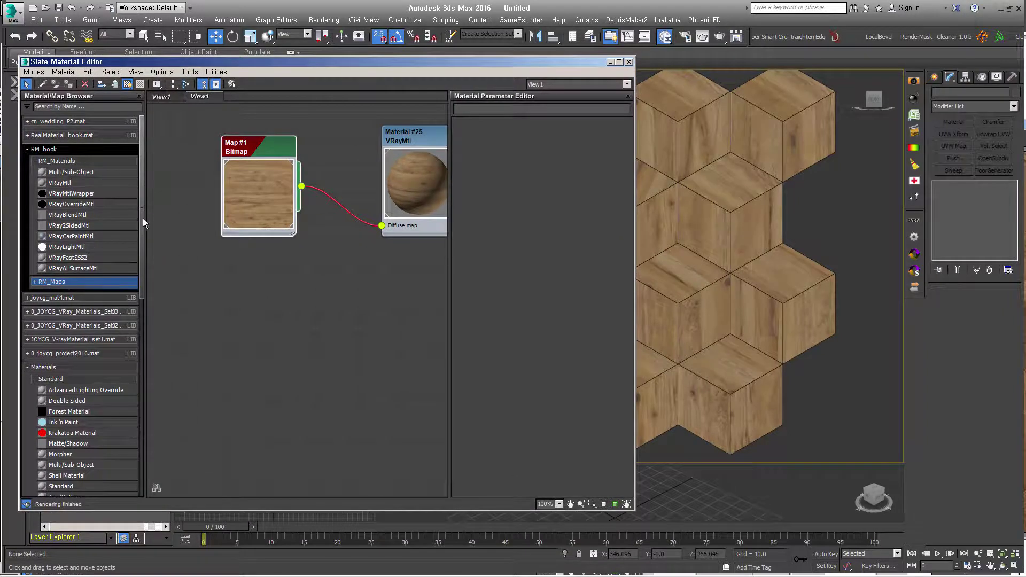
Expand Maps > V-Ray in the browser and drag a VRayMultiSubTex node into View1.
{"action": "scroll", "coordinate": [141, 219], "scroll_direction": "down", "scroll_amount": 2}
{"action": "scroll", "coordinate": [142, 252], "scroll_direction": "down", "scroll_amount": 3}
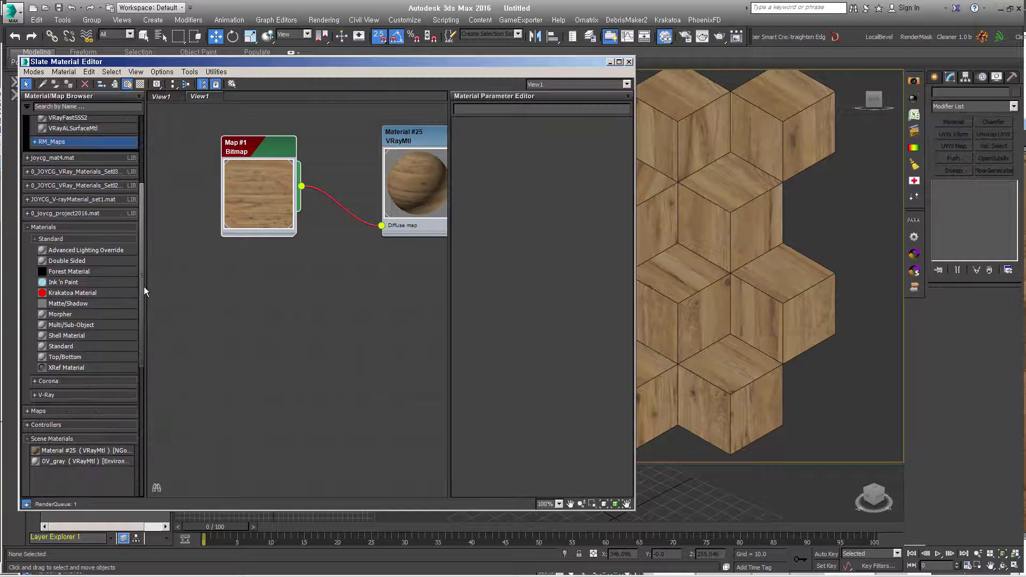
{"action": "left_click", "coordinate": [77, 241]}
{"action": "left_click", "coordinate": [78, 267]}
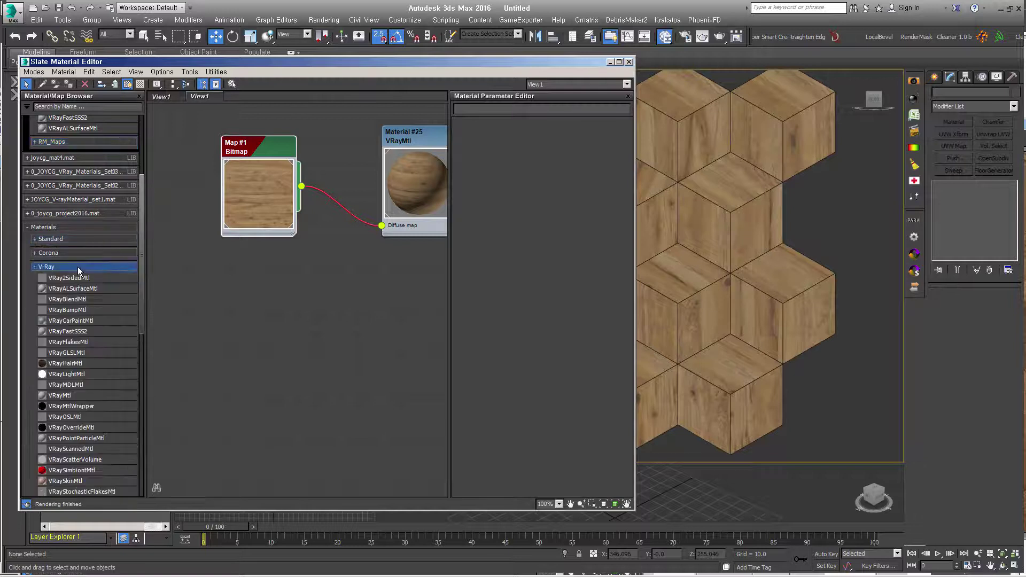
{"action": "scroll", "coordinate": [102, 371], "scroll_direction": "down", "scroll_amount": 2}
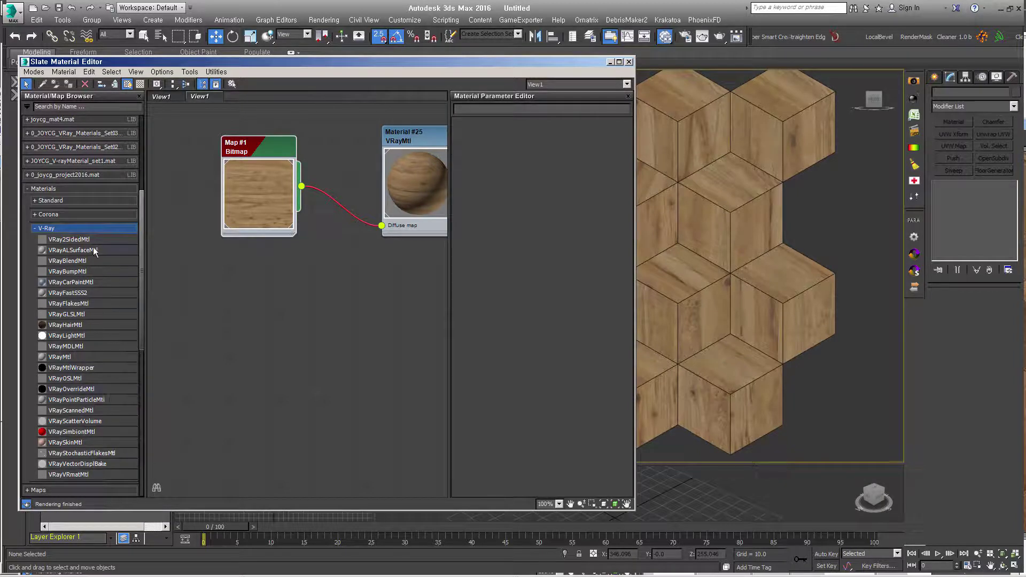
{"action": "left_click", "coordinate": [92, 228]}
{"action": "left_click", "coordinate": [63, 245]}
{"action": "left_click", "coordinate": [65, 255]}
{"action": "left_click", "coordinate": [65, 285]}
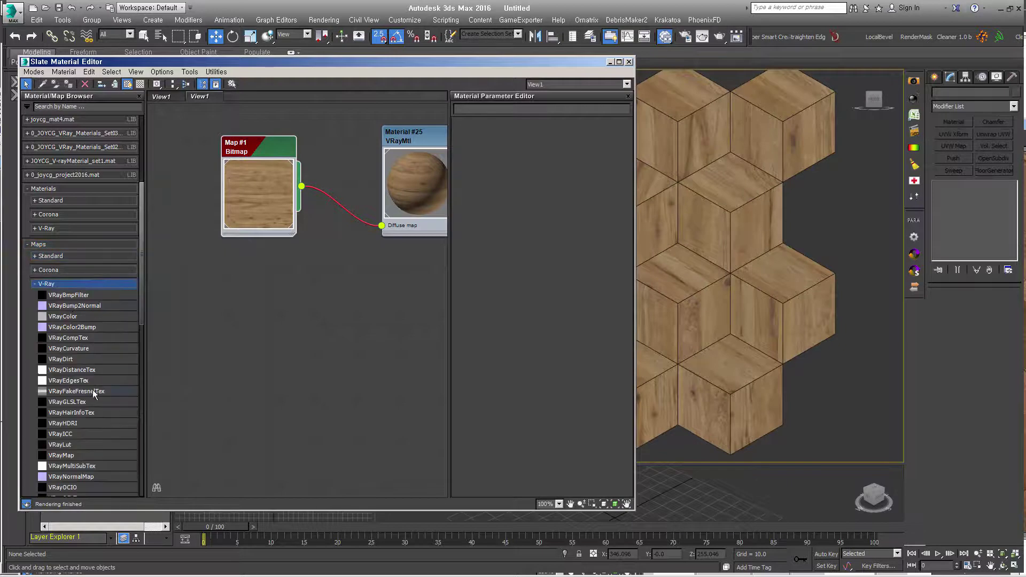
{"action": "scroll", "coordinate": [93, 391], "scroll_direction": "down", "scroll_amount": 3}
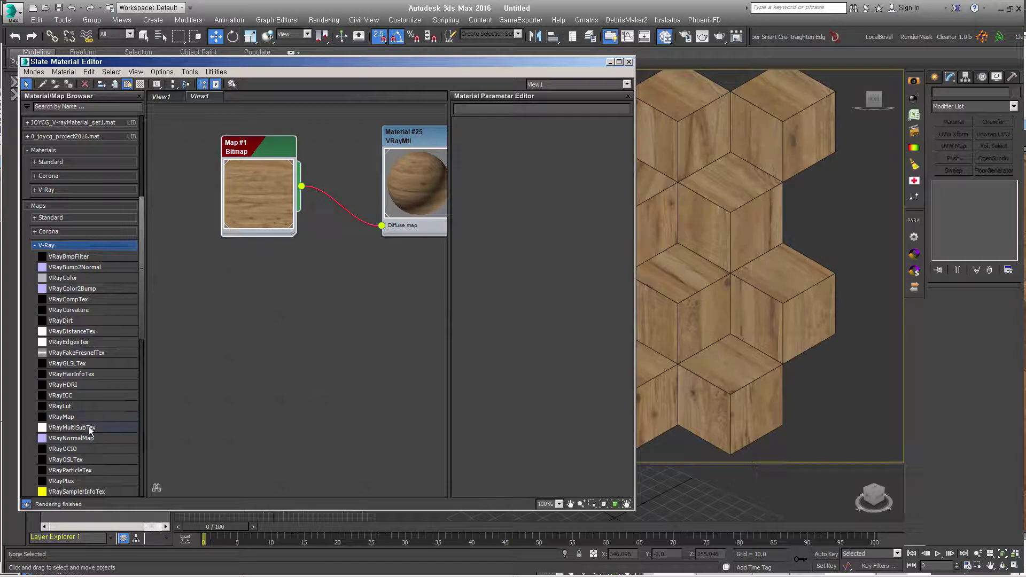
{"action": "left_click_drag", "start_coordinate": [80, 428], "coordinate": [322, 255]}
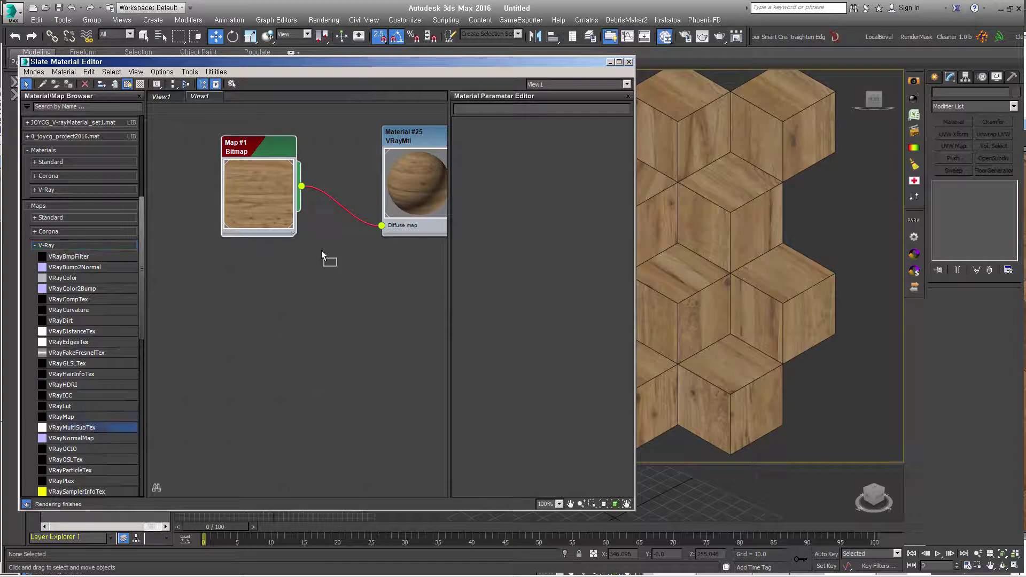
Give the VRayMultiSubTex map 3 IDs.
{"action": "left_click_drag", "start_coordinate": [278, 219], "coordinate": [225, 229]}
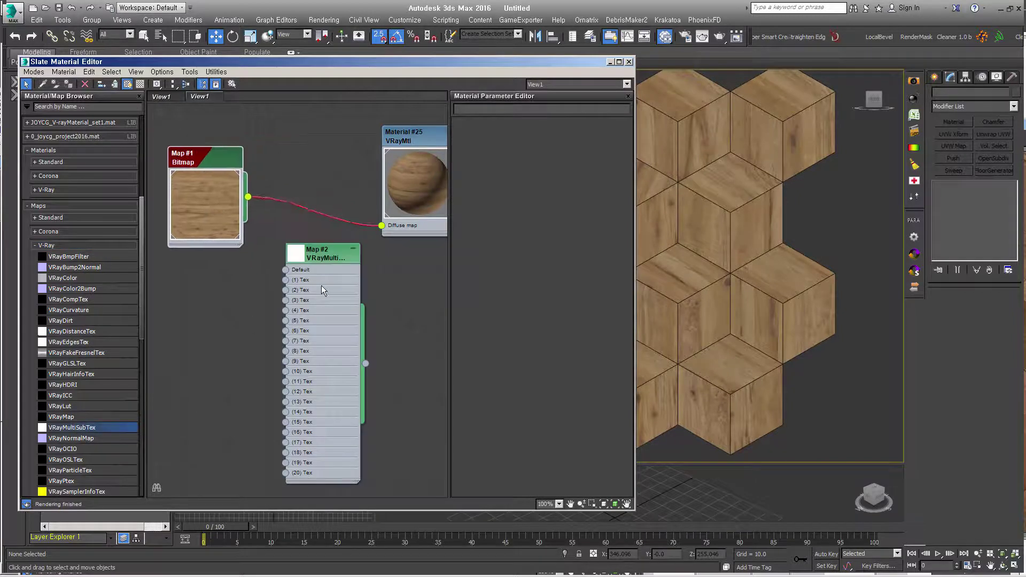
{"action": "double_click", "coordinate": [332, 260]}
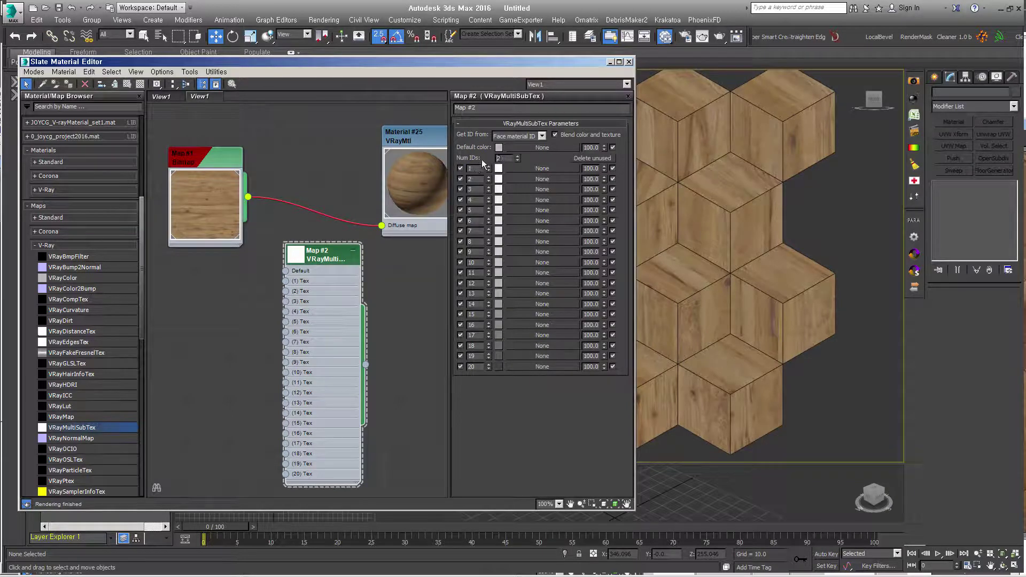
{"action": "key", "text": "Return"}
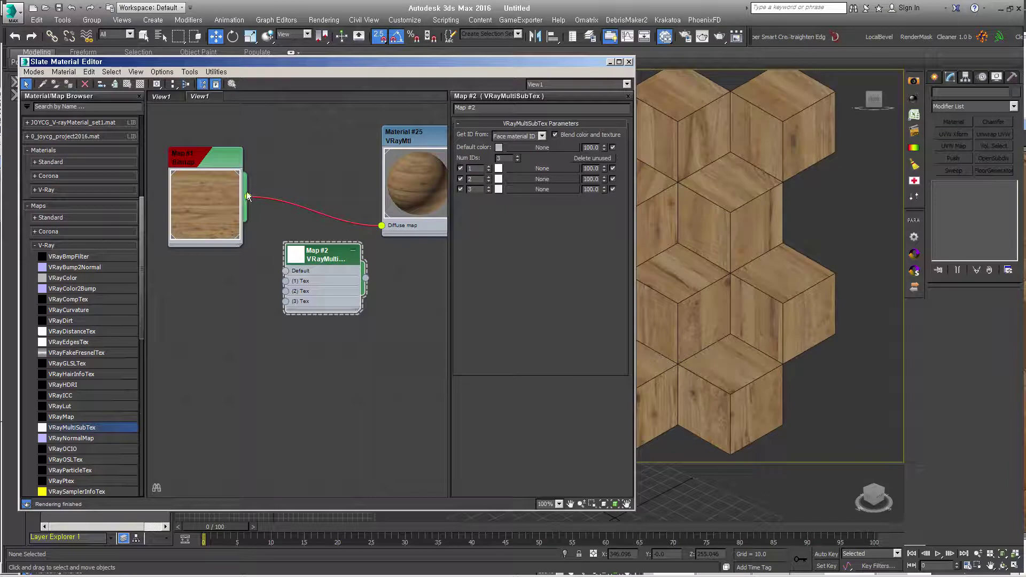
Wire the wood bitmap into Map #2's Default and slot 1, Map #2 into Diffuse, and copy it as Map #3.
{"action": "left_click_drag", "start_coordinate": [301, 272], "coordinate": [290, 241]}
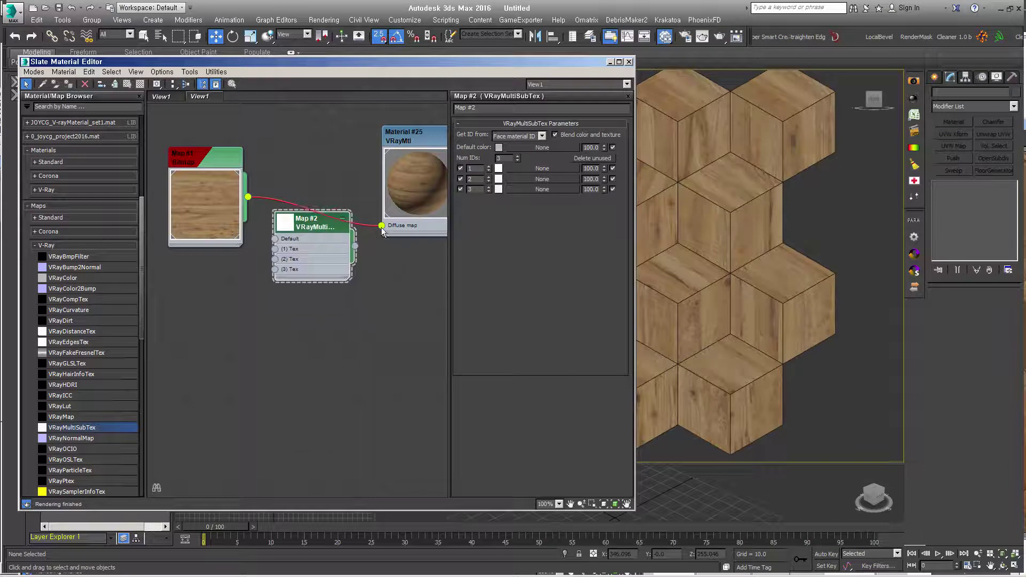
{"action": "left_click_drag", "start_coordinate": [216, 203], "coordinate": [206, 225]}
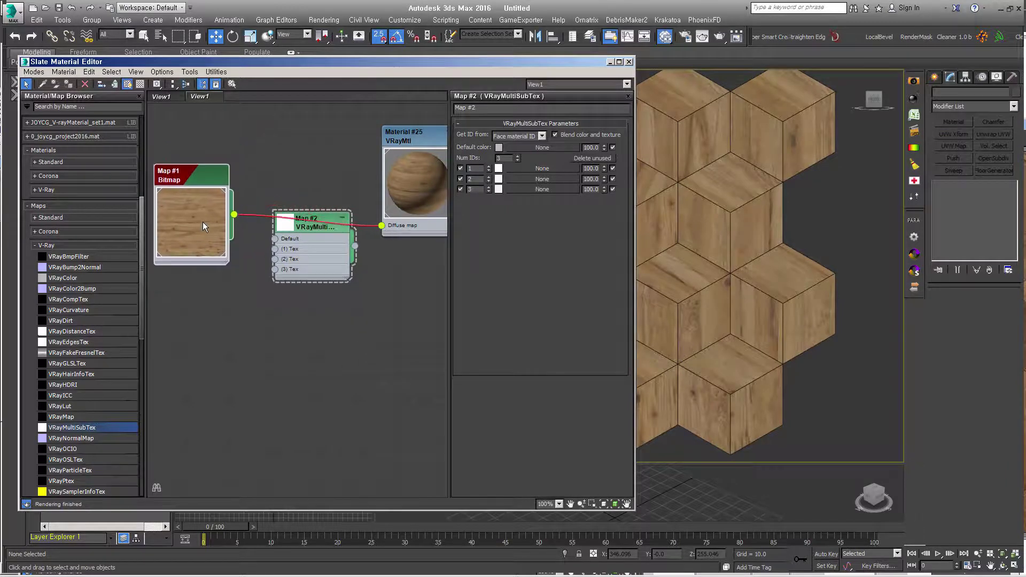
{"action": "left_click_drag", "start_coordinate": [267, 248], "coordinate": [274, 239]}
{"action": "left_click_drag", "start_coordinate": [355, 246], "coordinate": [381, 225]}
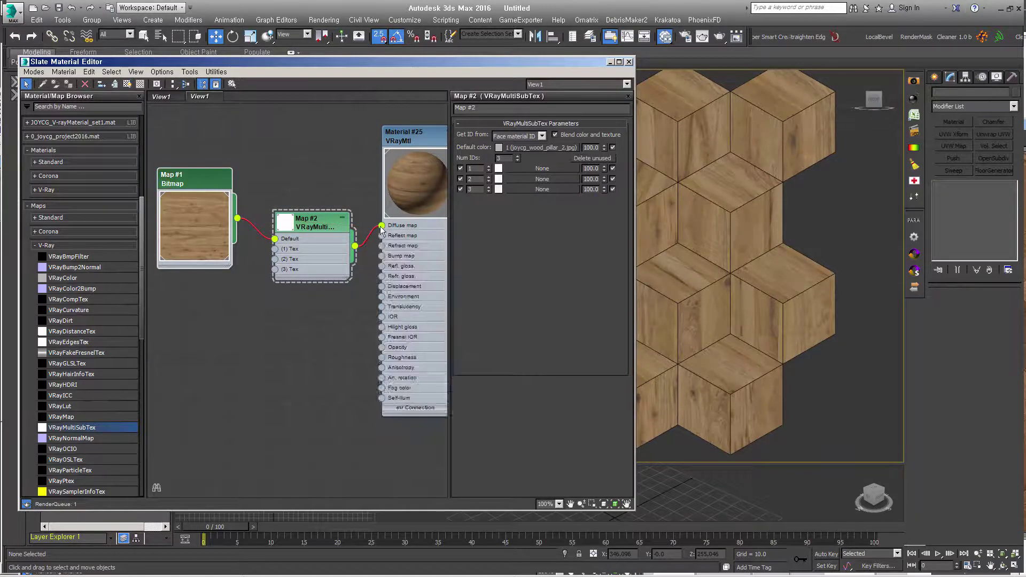
{"action": "left_click_drag", "start_coordinate": [274, 249], "coordinate": [274, 249]}
{"action": "left_click_drag", "start_coordinate": [195, 235], "coordinate": [195, 342], "text": "shift"}
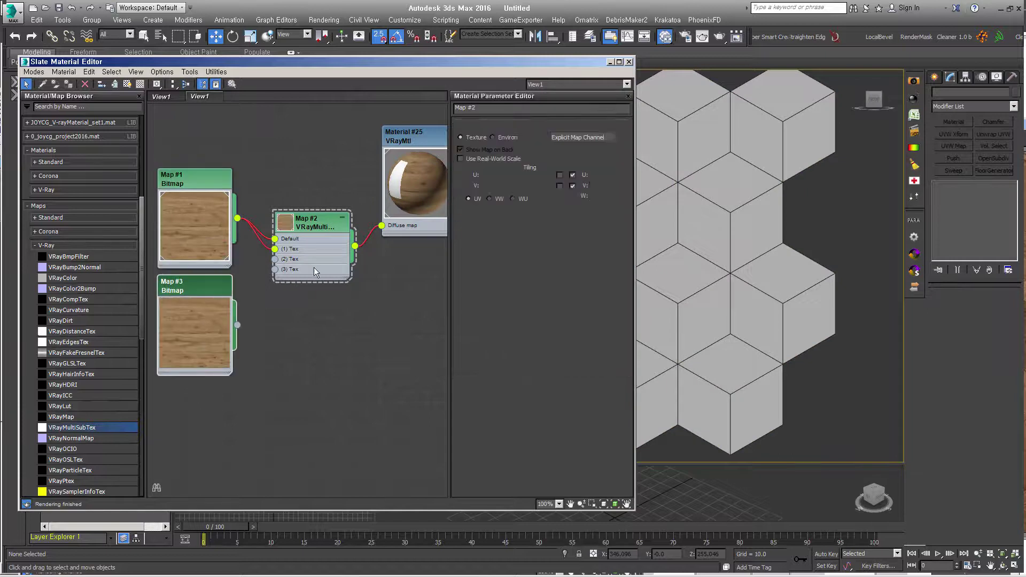
Load a different wood image into Map #3's bitmap.
{"action": "double_click", "coordinate": [181, 283]}
{"action": "left_click", "coordinate": [555, 256]}
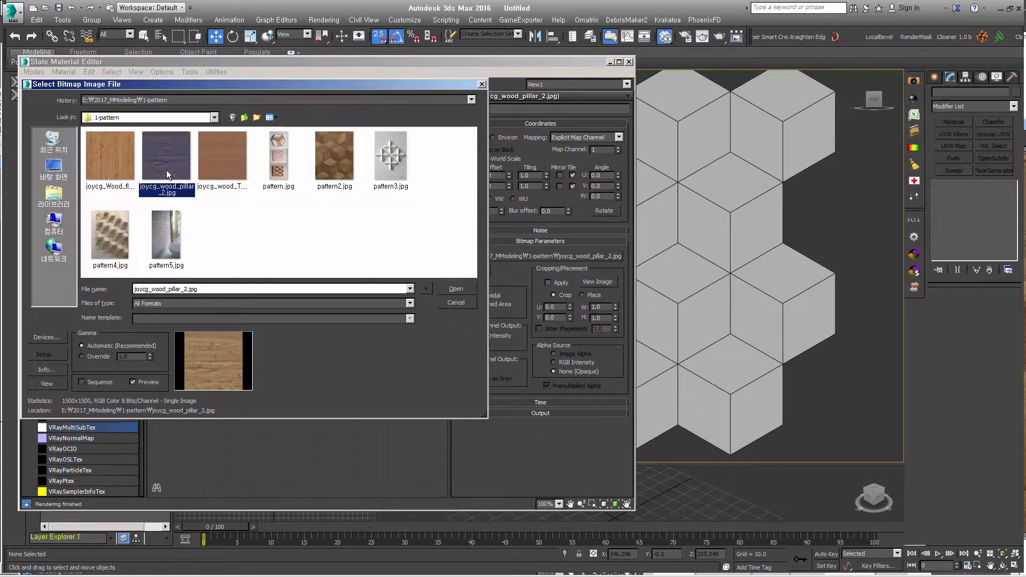
{"action": "double_click", "coordinate": [165, 170]}
{"action": "left_click", "coordinate": [555, 256]}
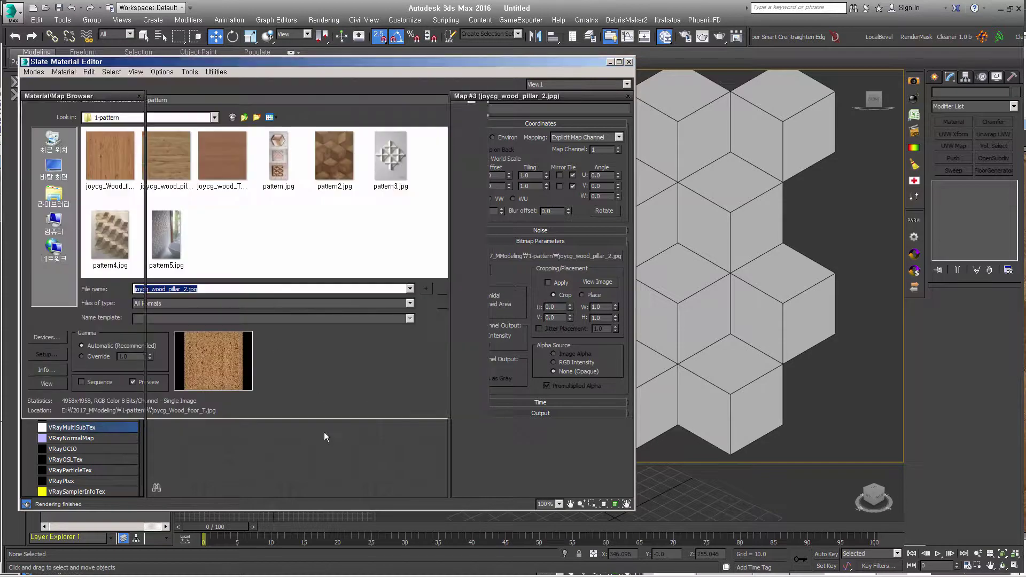
Copy a Map #4 bitmap using joycg_wood_T2.jpg and wire Maps #3 and #4 into Tex slots 2 and 3.
{"action": "left_click_drag", "start_coordinate": [237, 321], "coordinate": [247, 395], "text": "shift"}
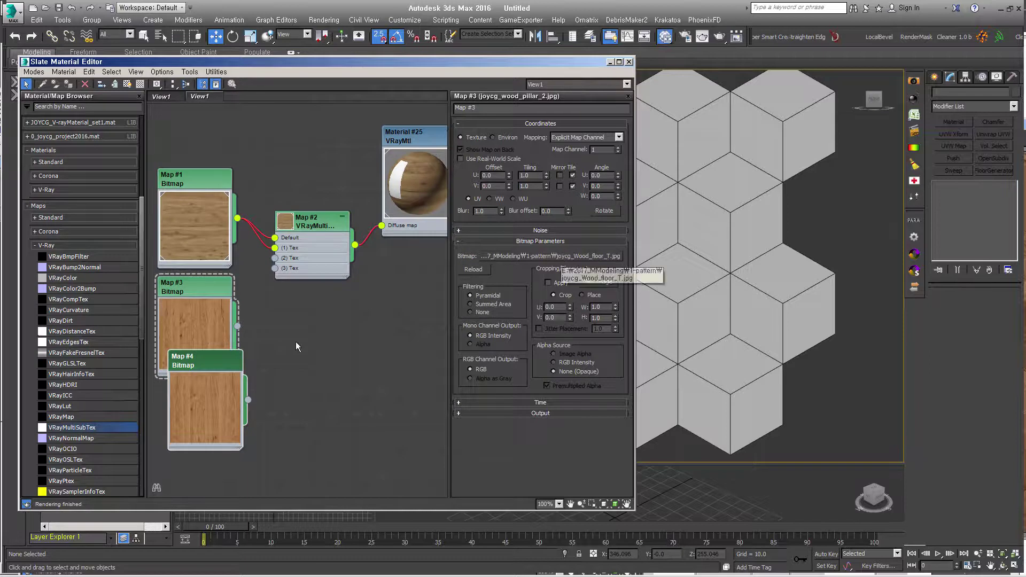
{"action": "double_click", "coordinate": [214, 361]}
{"action": "left_click", "coordinate": [532, 257]}
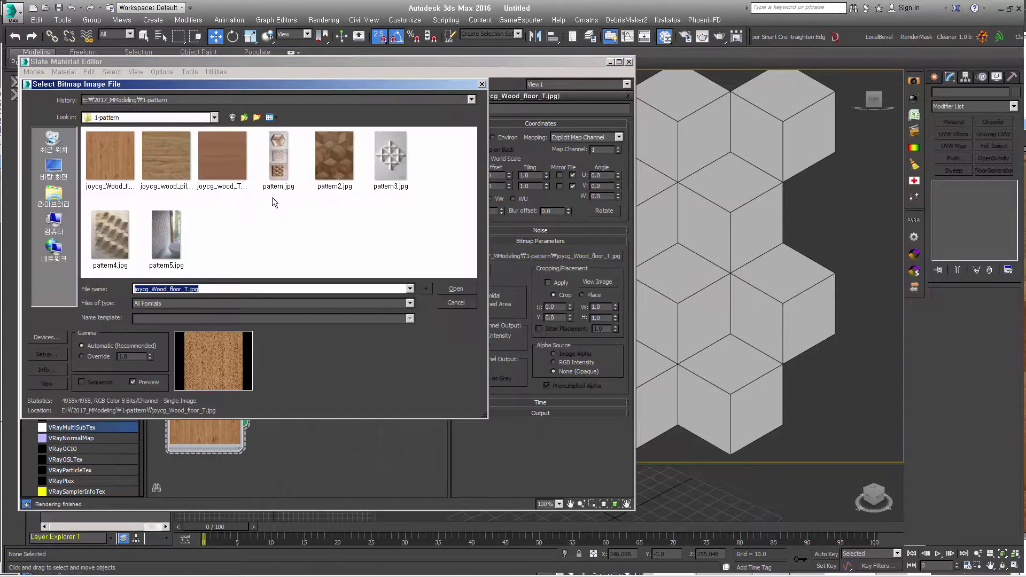
{"action": "double_click", "coordinate": [229, 155]}
{"action": "mouse_move", "coordinate": [228, 386]}
{"action": "left_mouse_down"}
{"action": "mouse_move", "coordinate": [229, 407]}
{"action": "mouse_move", "coordinate": [275, 268]}
{"action": "left_mouse_up"}
{"action": "left_click_drag", "start_coordinate": [237, 325], "coordinate": [275, 257]}
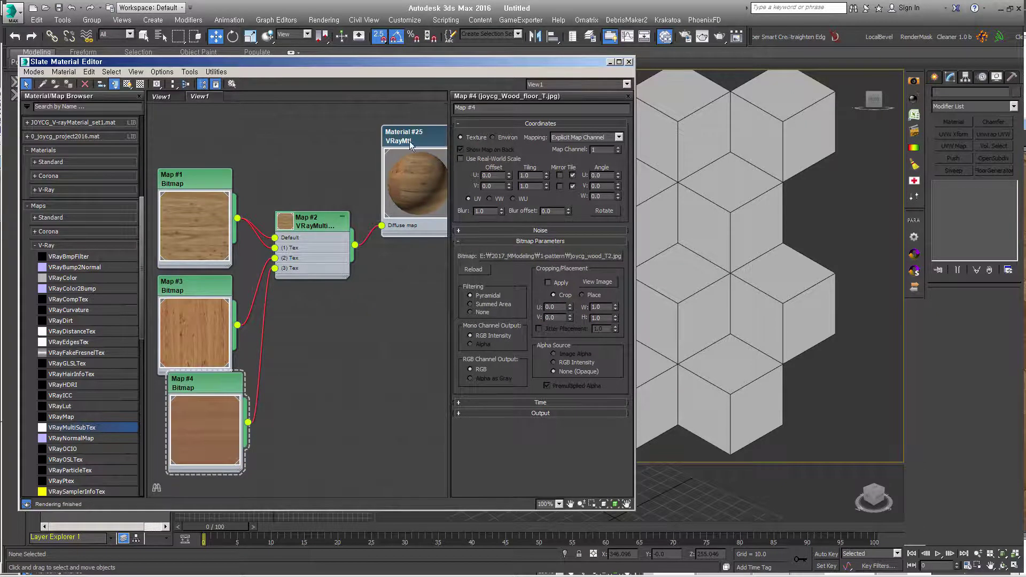
{"action": "middle_click_drag", "start_coordinate": [406, 251], "coordinate": [360, 277]}
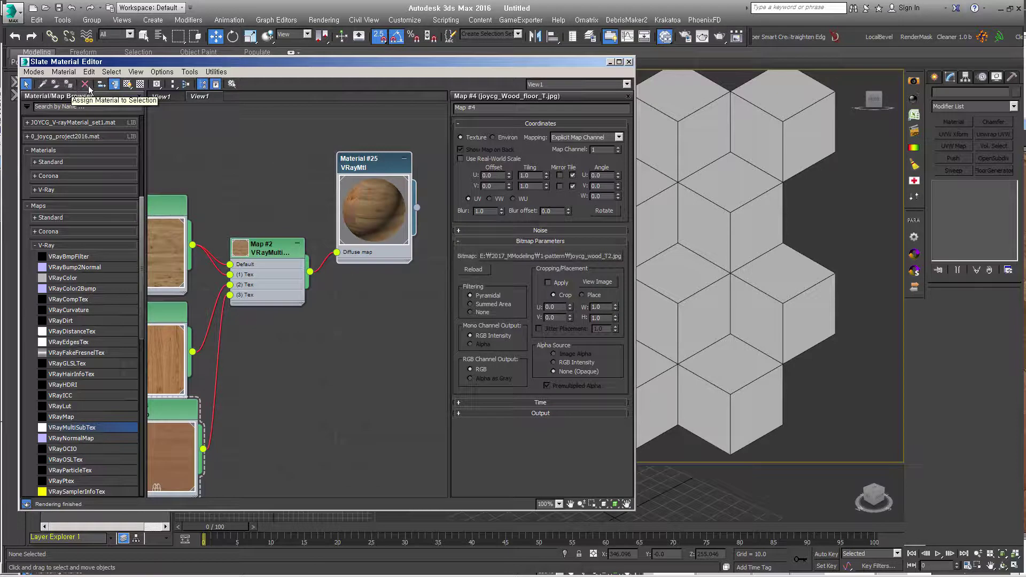
{"action": "middle_click_drag", "start_coordinate": [299, 342], "coordinate": [372, 302]}
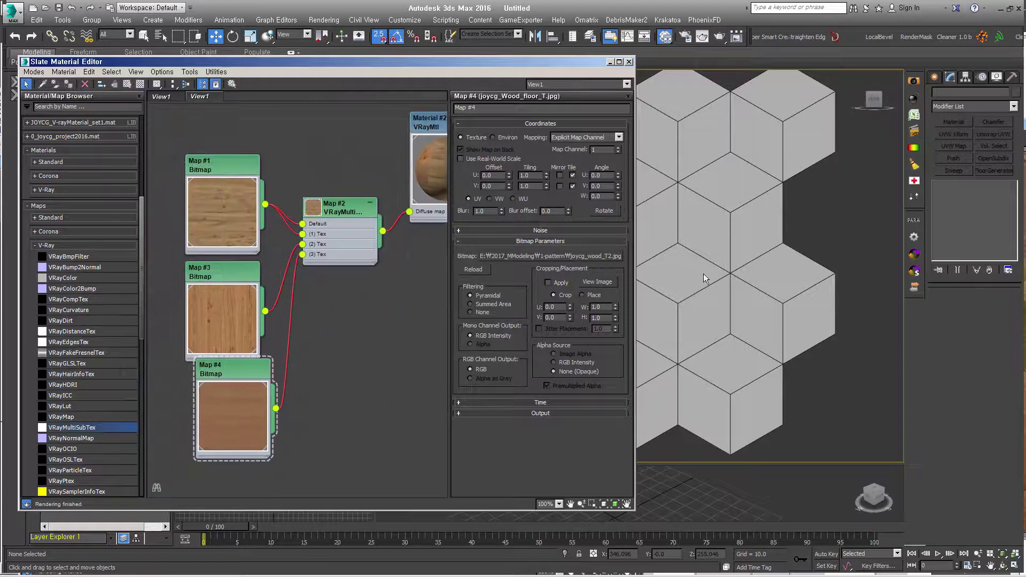
Tidy the multi-texture and bitmap nodes and enable Show Shaded Material in Viewport for Material #25.
{"action": "left_click", "coordinate": [127, 84]}
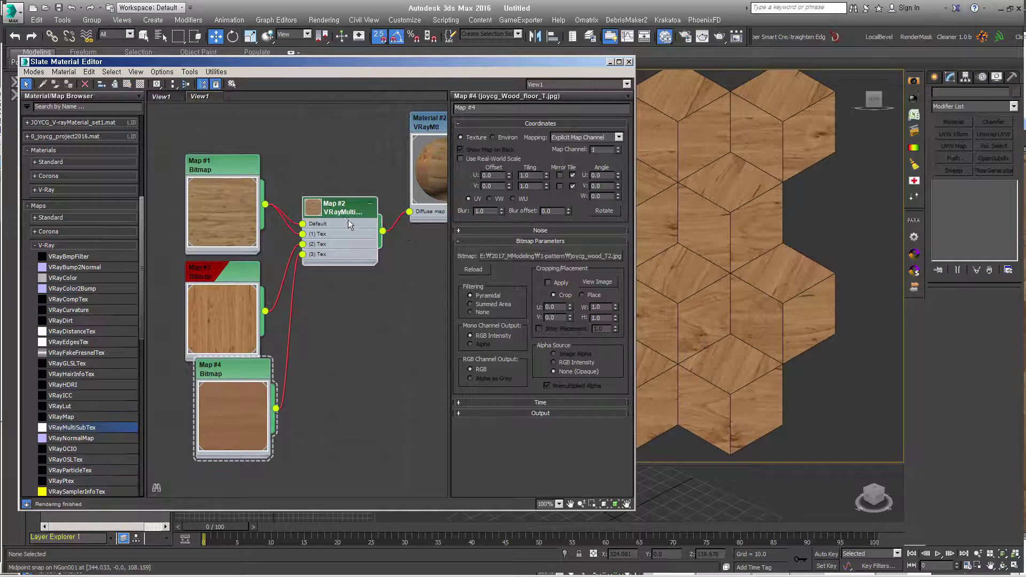
{"action": "left_click_drag", "start_coordinate": [319, 225], "coordinate": [317, 205]}
{"action": "double_click", "coordinate": [315, 190]}
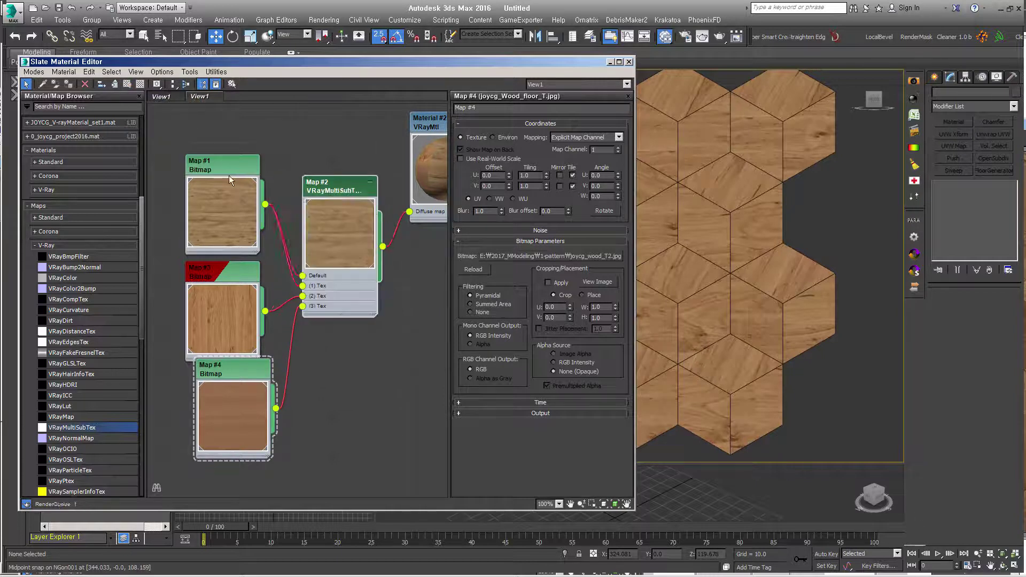
{"action": "left_click_drag", "start_coordinate": [229, 179], "coordinate": [241, 146]}
{"action": "left_click_drag", "start_coordinate": [222, 270], "coordinate": [232, 248]}
{"action": "left_click_drag", "start_coordinate": [232, 369], "coordinate": [232, 379]}
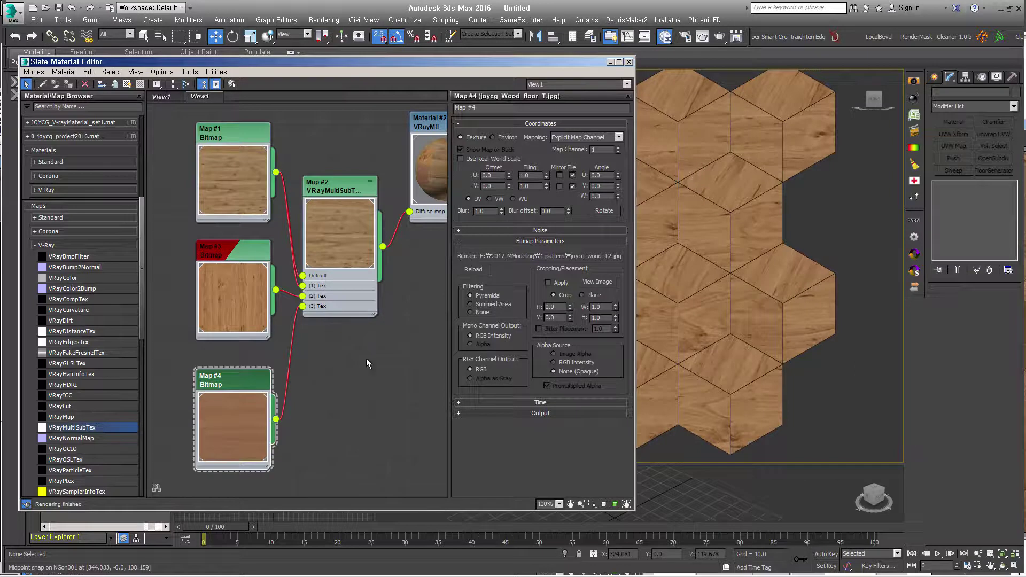
{"action": "middle_click_drag", "start_coordinate": [367, 364], "coordinate": [296, 423]}
{"action": "left_click", "coordinate": [127, 84]}
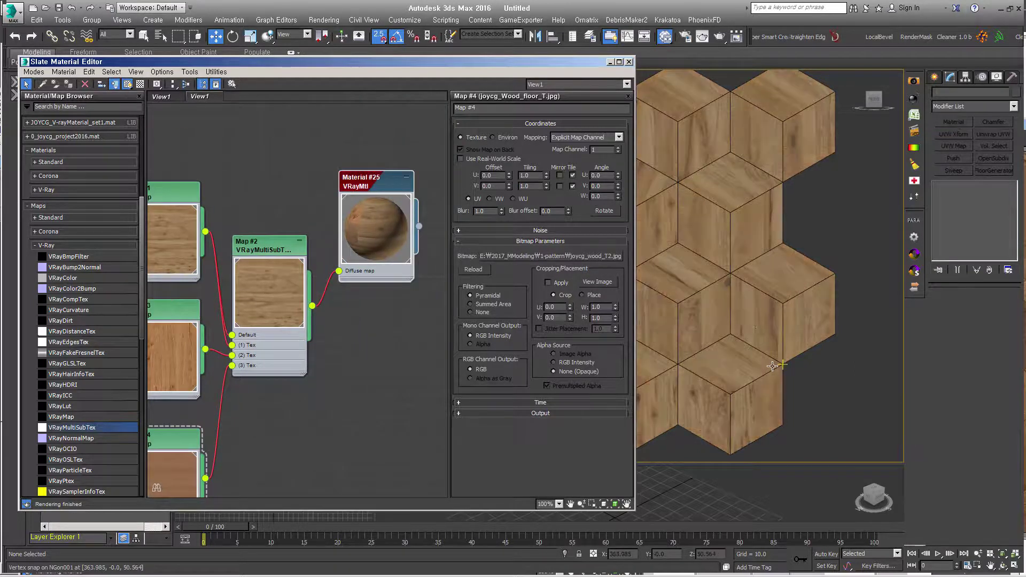
Frame the cube cluster, select NGon001, minimize the editor and switch to Polygon level.
{"action": "middle_click_drag", "start_coordinate": [773, 366], "coordinate": [734, 347]}
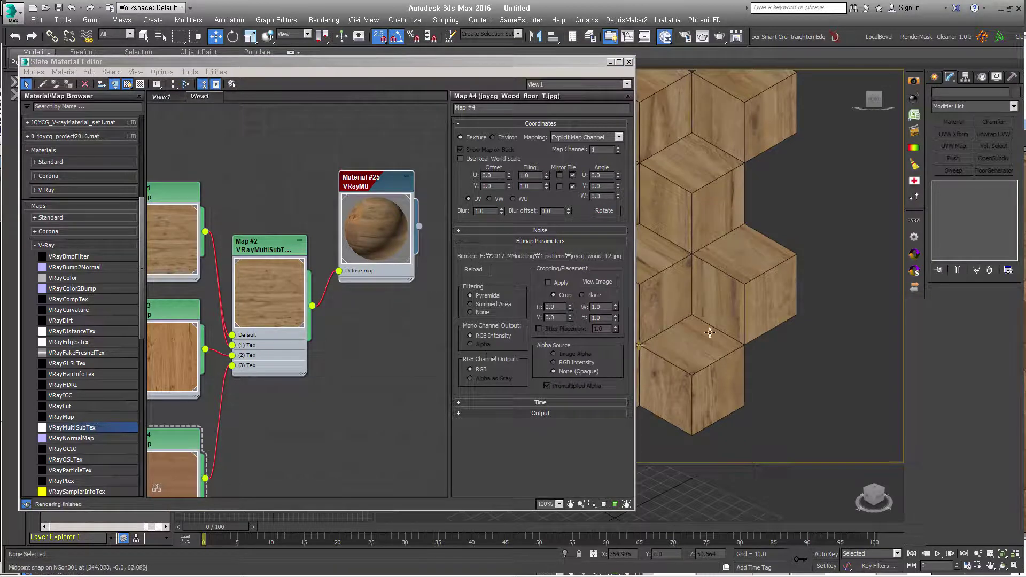
{"action": "middle_click_drag", "start_coordinate": [791, 356], "coordinate": [809, 371]}
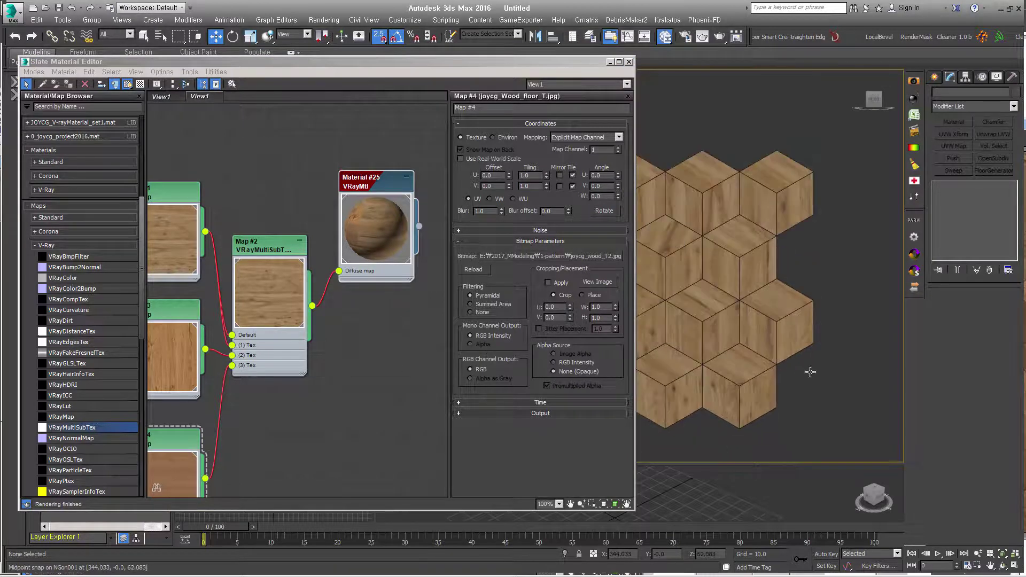
{"action": "mouse_move", "coordinate": [520, 62]}
{"action": "left_mouse_down"}
{"action": "mouse_move", "coordinate": [524, 146]}
{"action": "mouse_move", "coordinate": [511, 84]}
{"action": "left_mouse_up"}
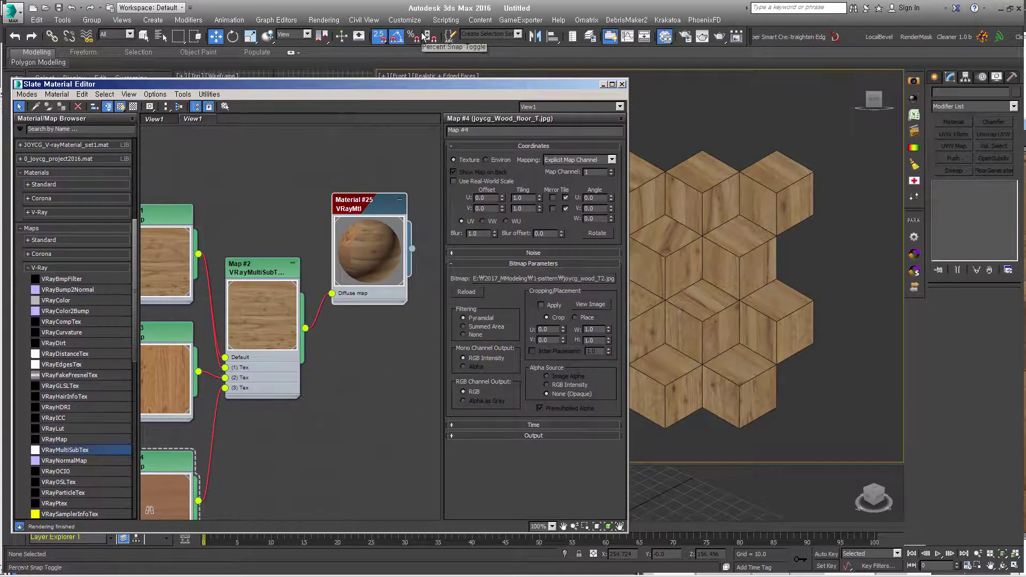
{"action": "middle_click_drag", "start_coordinate": [351, 354], "coordinate": [349, 378]}
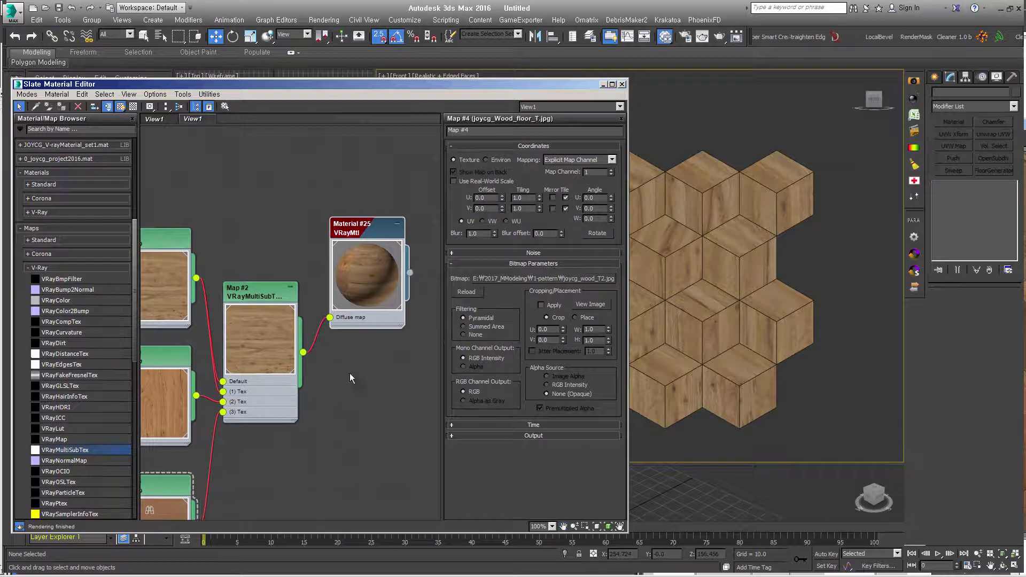
{"action": "middle_click_drag", "start_coordinate": [781, 269], "coordinate": [814, 262]}
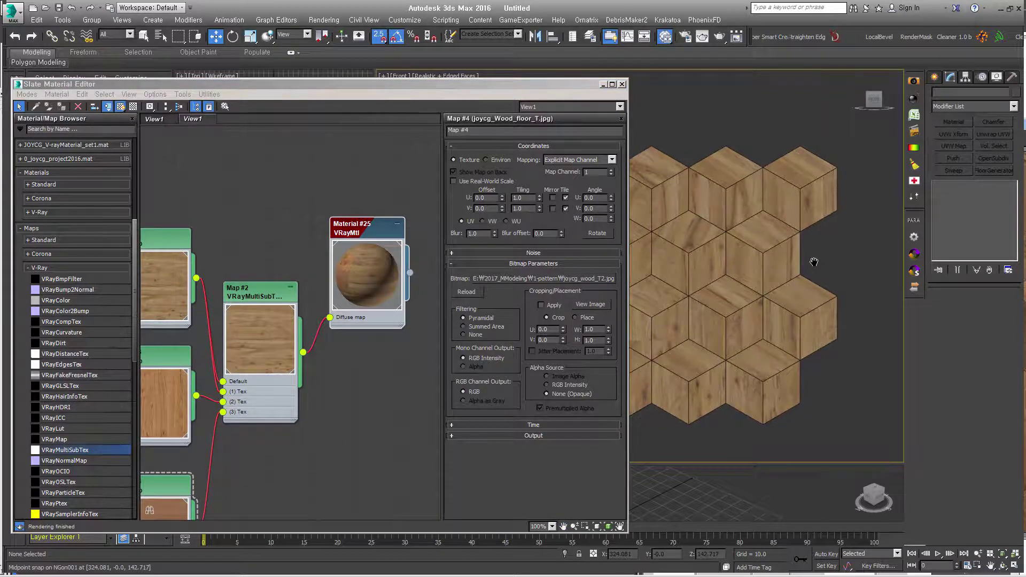
{"action": "middle_click_drag", "start_coordinate": [335, 399], "coordinate": [383, 364]}
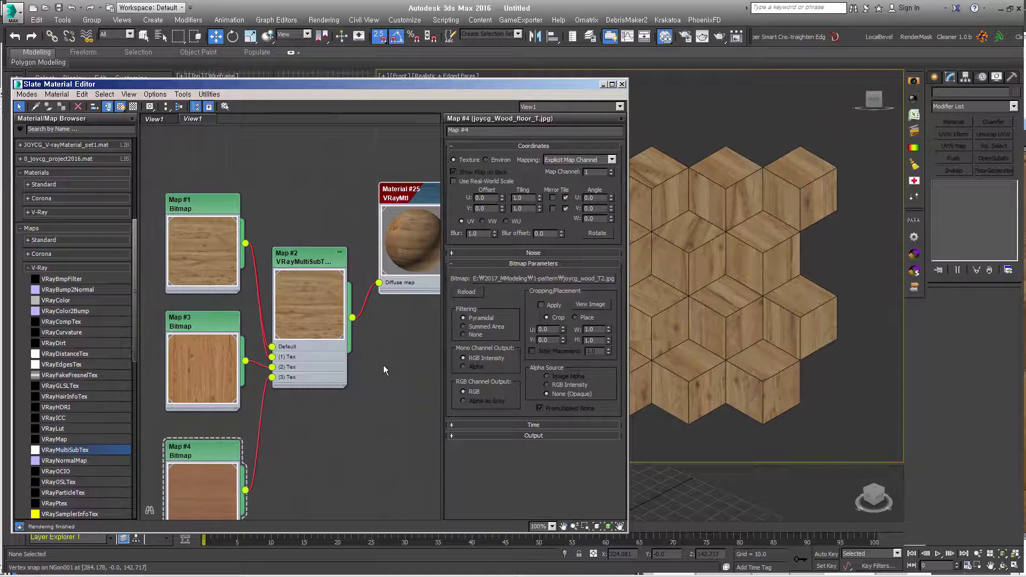
{"action": "left_click", "coordinate": [210, 260]}
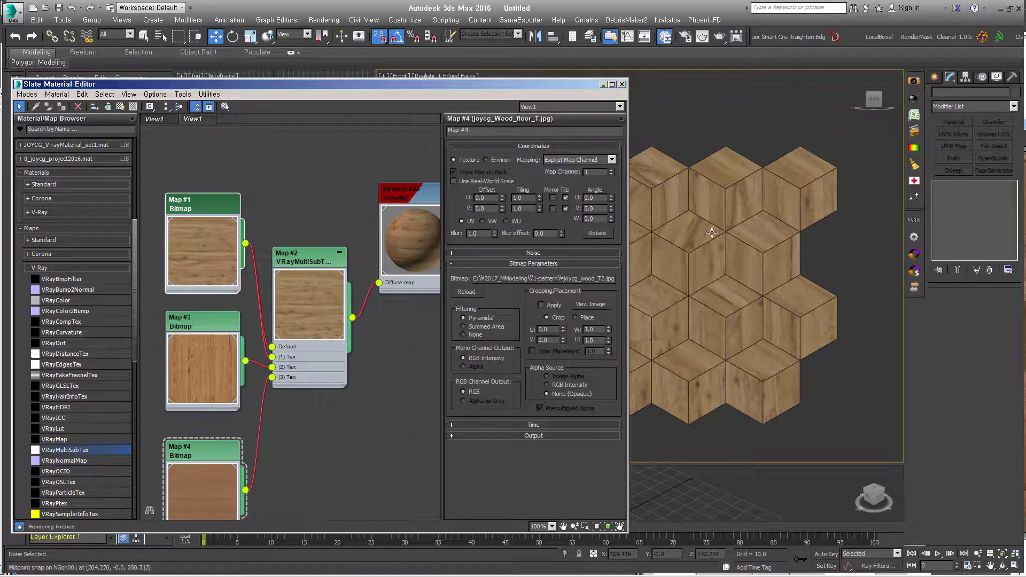
{"action": "left_click", "coordinate": [786, 220]}
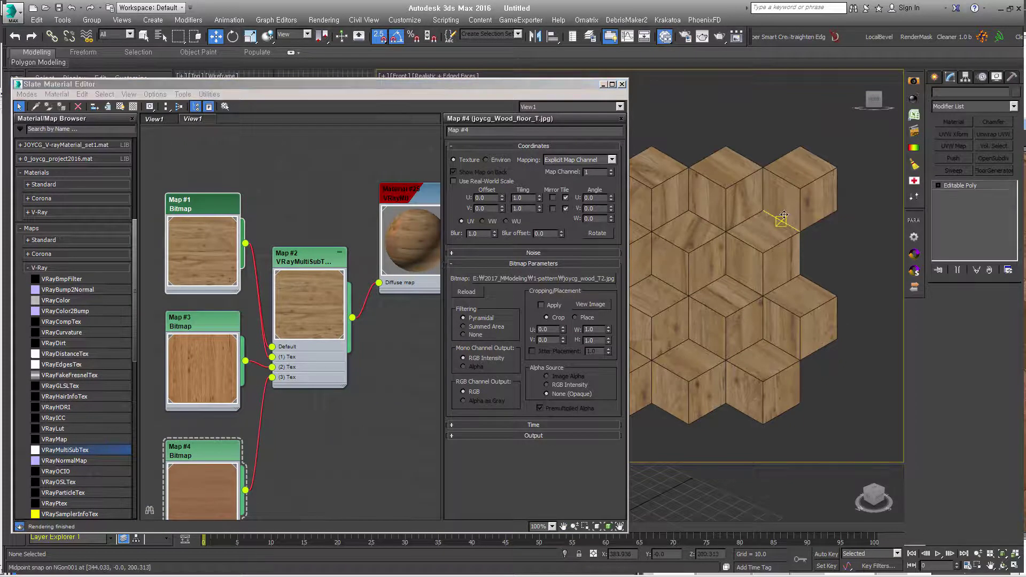
{"action": "left_click", "coordinate": [602, 84]}
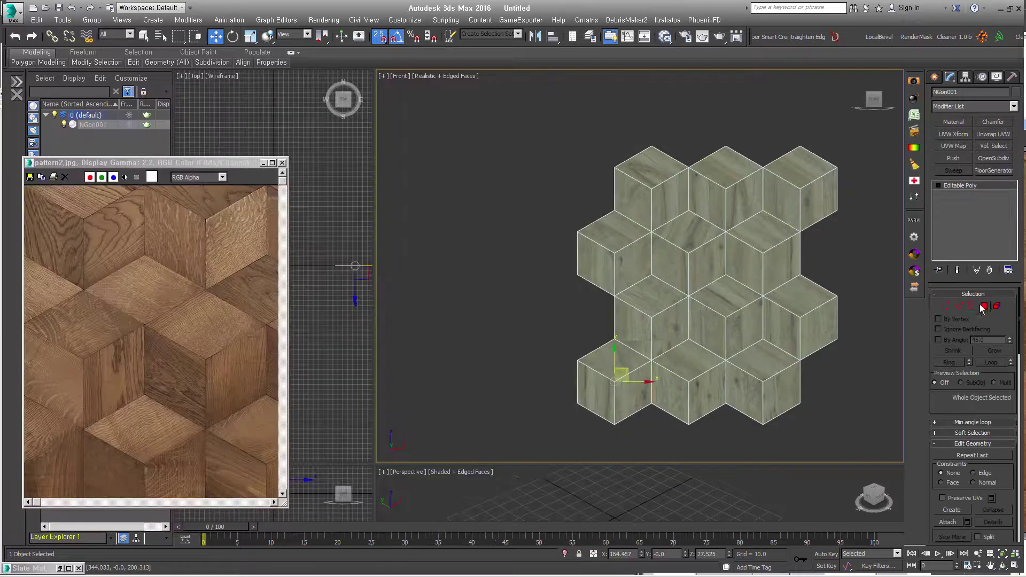
{"action": "key", "text": "4"}
{"action": "scroll", "coordinate": [957, 427], "scroll_direction": "down", "scroll_amount": 3}
Check the face groups with Select ID 3, 2 and 1.
{"action": "scroll", "coordinate": [967, 443], "scroll_direction": "down", "scroll_amount": 3}
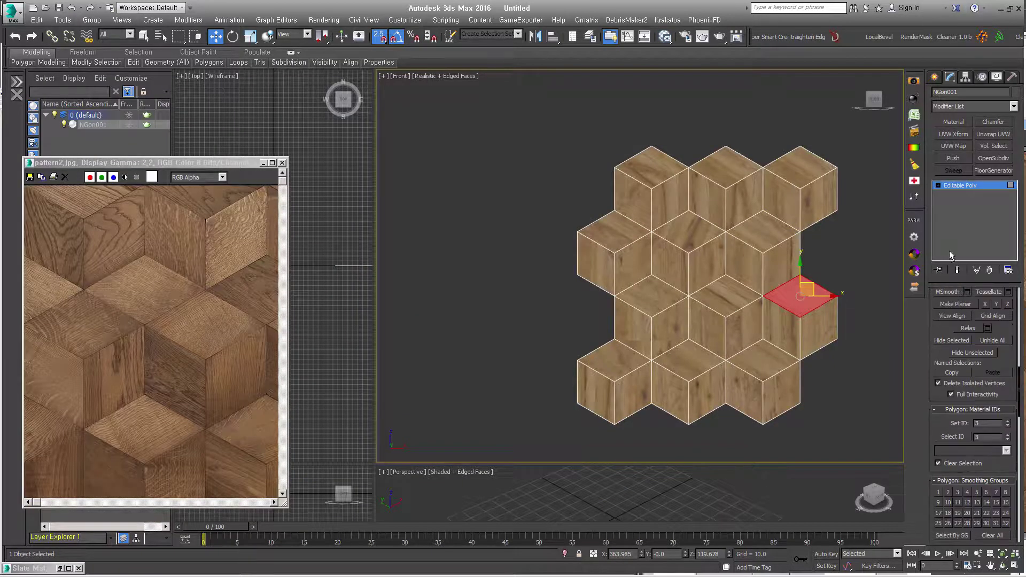
{"action": "left_click", "coordinate": [952, 437]}
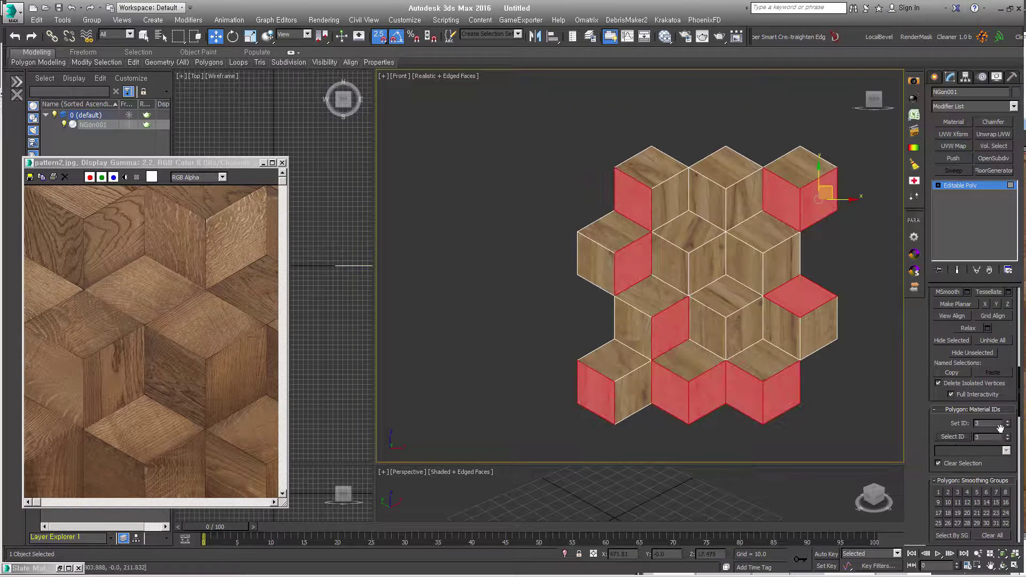
{"action": "left_click", "coordinate": [1007, 439]}
{"action": "left_click", "coordinate": [952, 437]}
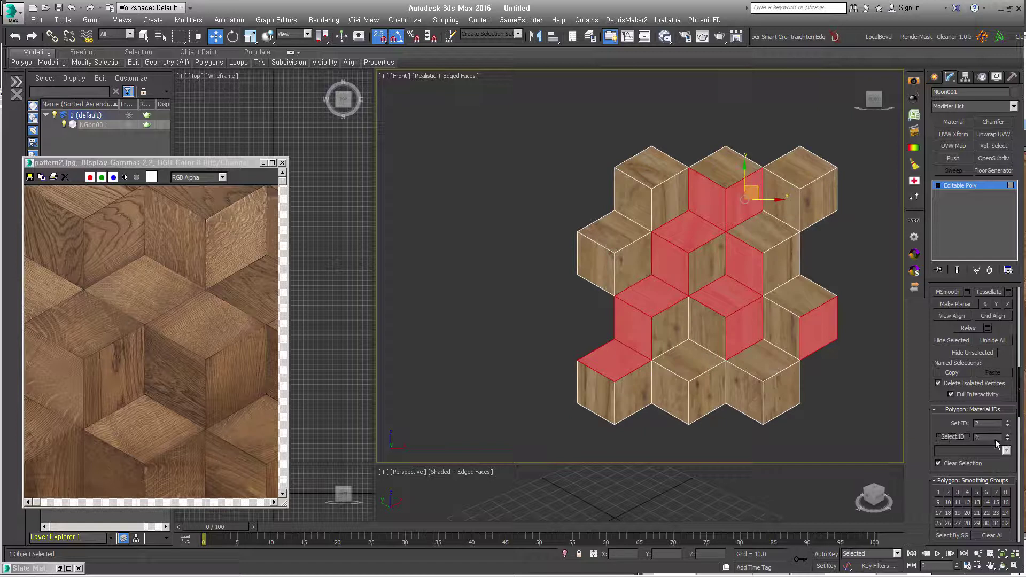
{"action": "left_click", "coordinate": [950, 437]}
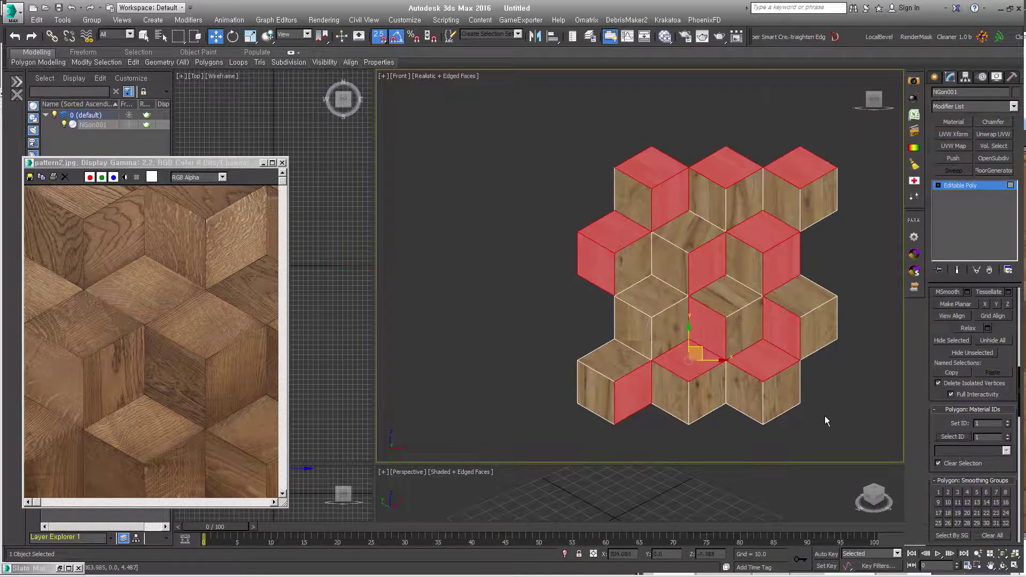
Exit Polygon level, move the cube cluster left in the Front view and deselect it.
{"action": "left_click", "coordinate": [839, 424]}
{"action": "left_click", "coordinate": [960, 185]}
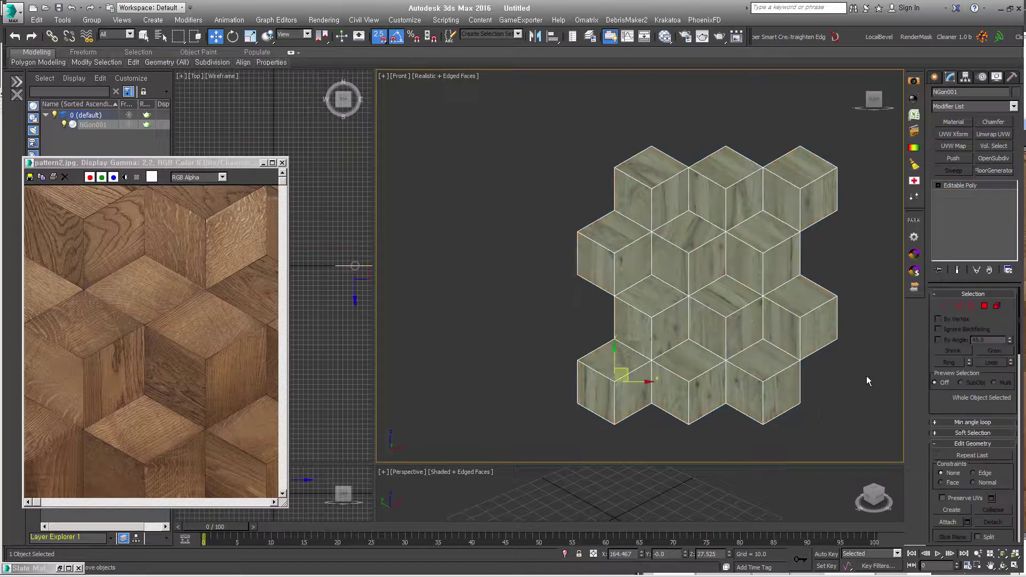
{"action": "left_click_drag", "start_coordinate": [755, 321], "coordinate": [700, 329]}
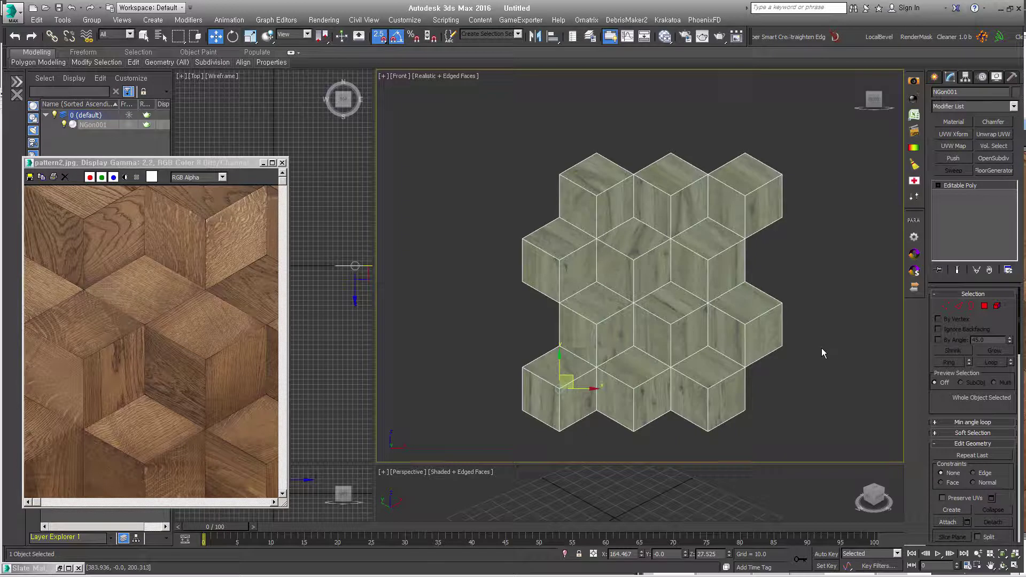
{"action": "left_click", "coordinate": [841, 338]}
{"action": "left_click_drag", "start_coordinate": [831, 409], "coordinate": [537, 178]}
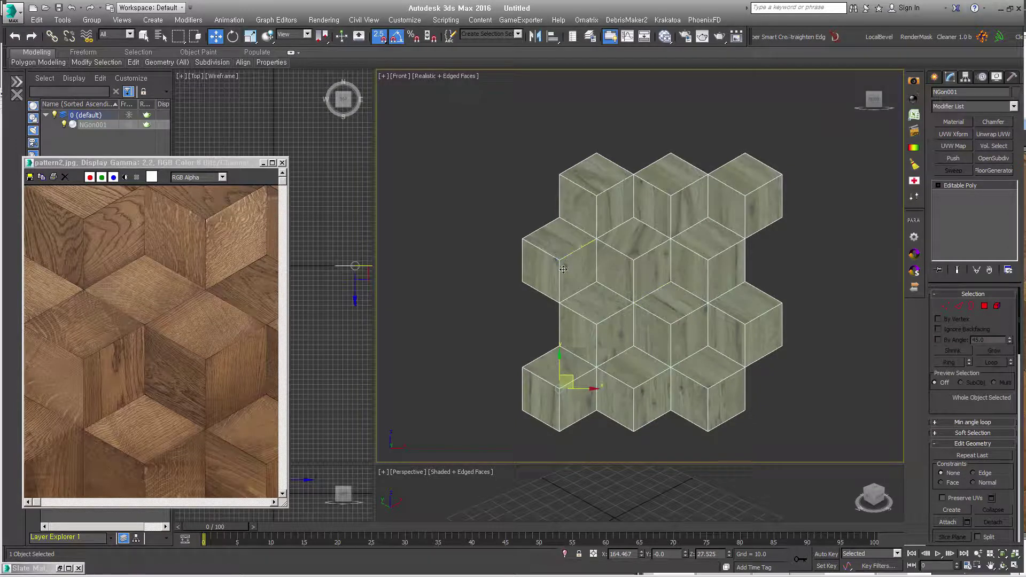
{"action": "left_click", "coordinate": [489, 346]}
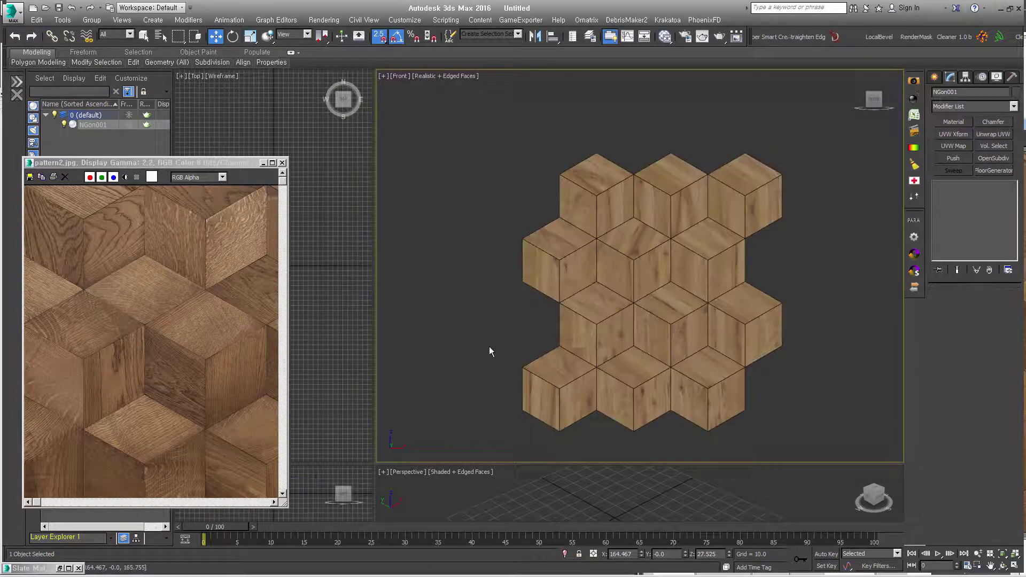
Delete the cube cluster, close the pattern2.jpg viewer and open Rendering > View Image File.
{"action": "left_click", "coordinate": [652, 355]}
{"action": "key", "text": "Delete"}
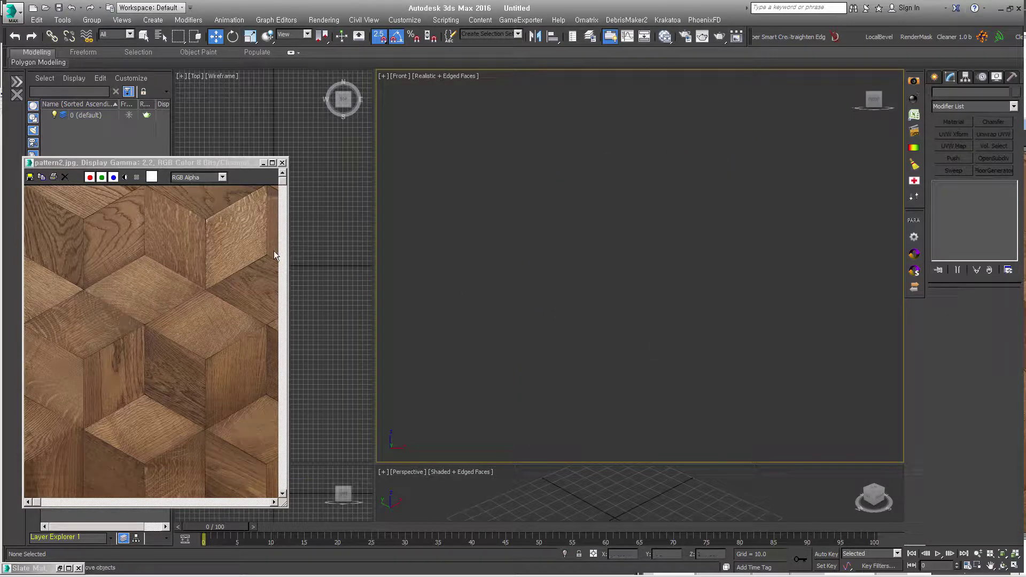
{"action": "left_click", "coordinate": [241, 249]}
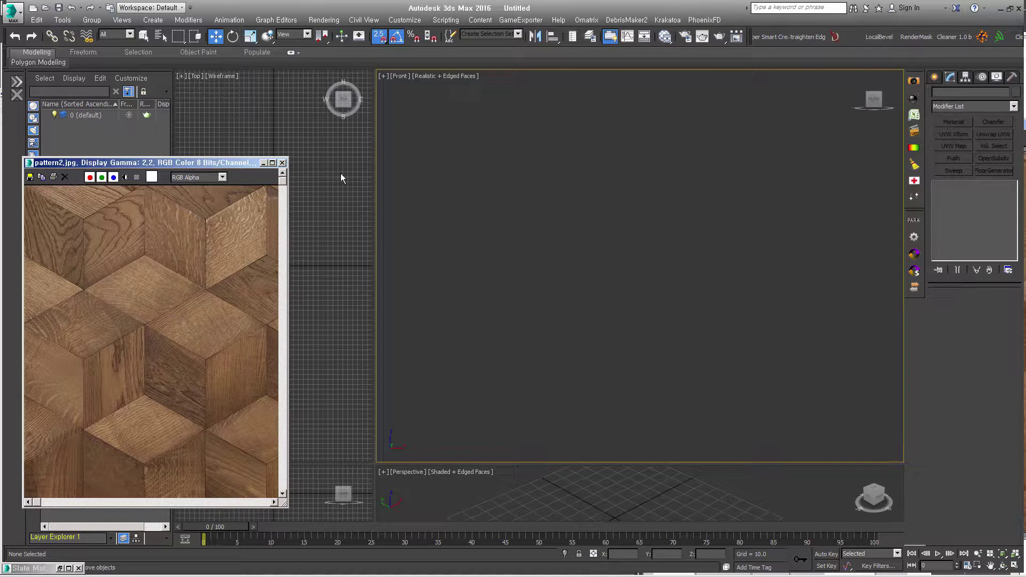
{"action": "left_click", "coordinate": [283, 163]}
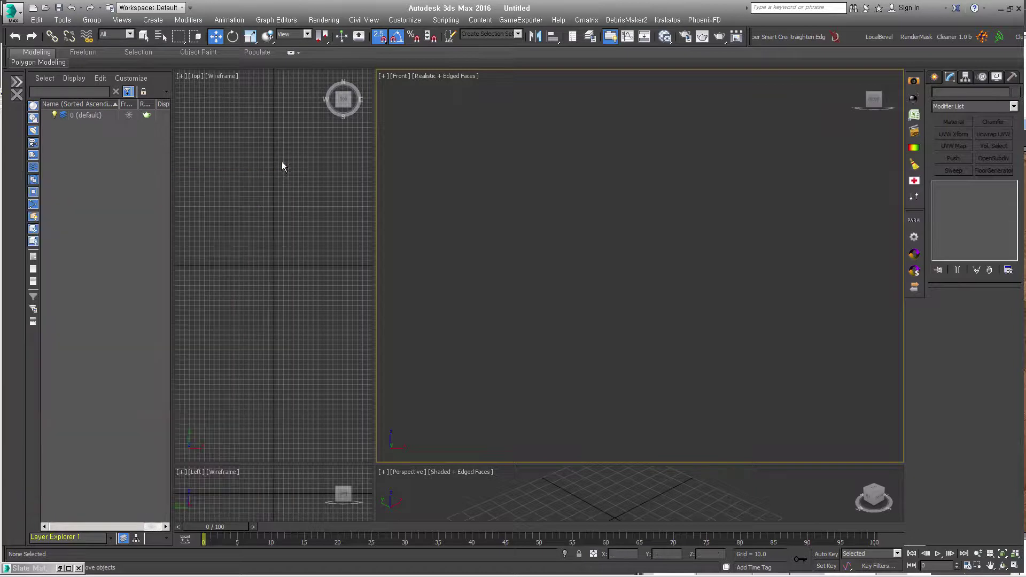
{"action": "left_click", "coordinate": [338, 192]}
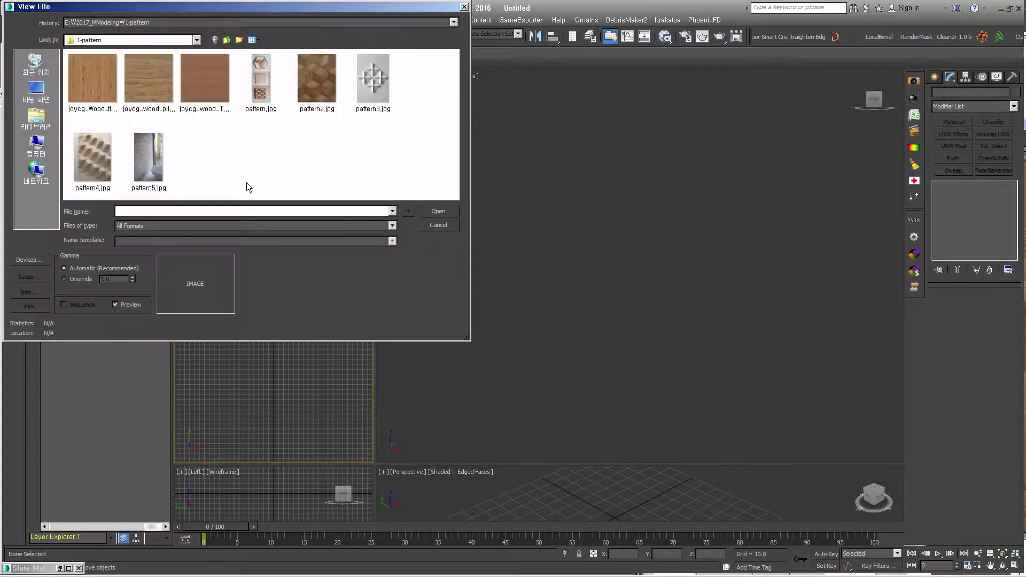
Open pattern.jpg, resize its viewer around the hexagon panel, and show the Splines creation options.
{"action": "double_click", "coordinate": [266, 93]}
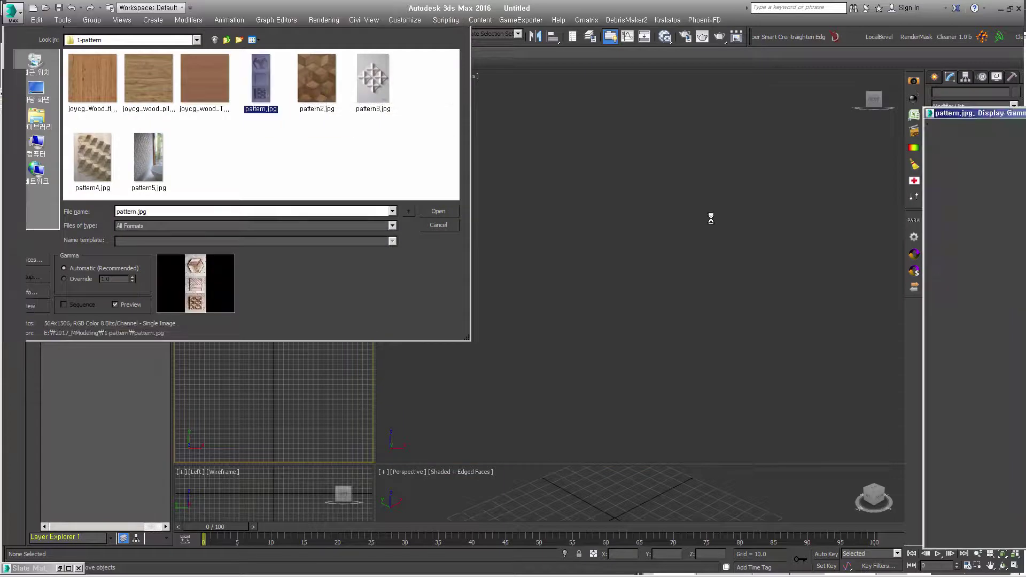
{"action": "mouse_move", "coordinate": [996, 110]}
{"action": "left_mouse_down"}
{"action": "mouse_move", "coordinate": [182, 87]}
{"action": "mouse_move", "coordinate": [58, 57]}
{"action": "left_mouse_up"}
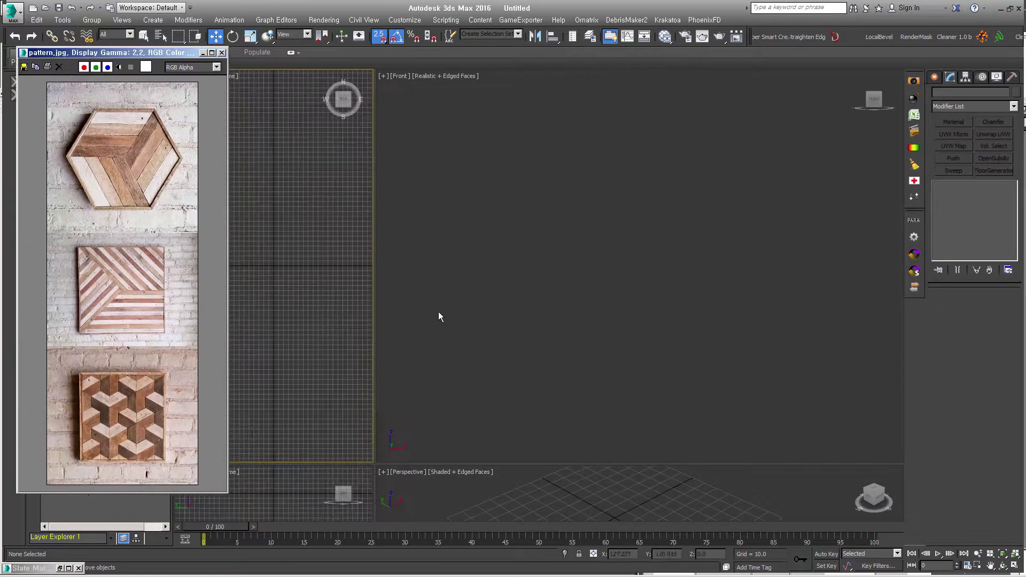
{"action": "left_click", "coordinate": [454, 309]}
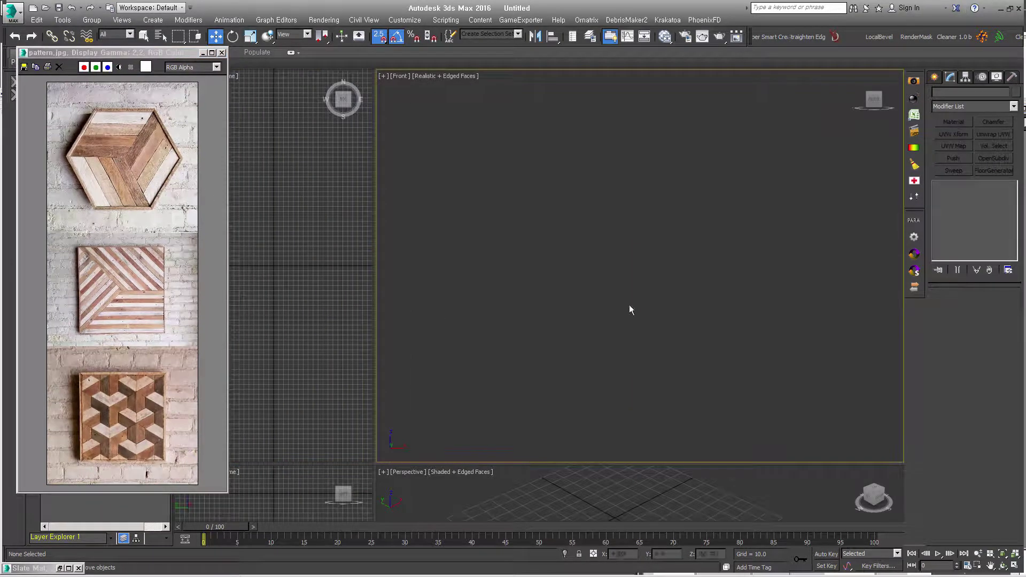
{"action": "left_click", "coordinate": [143, 251]}
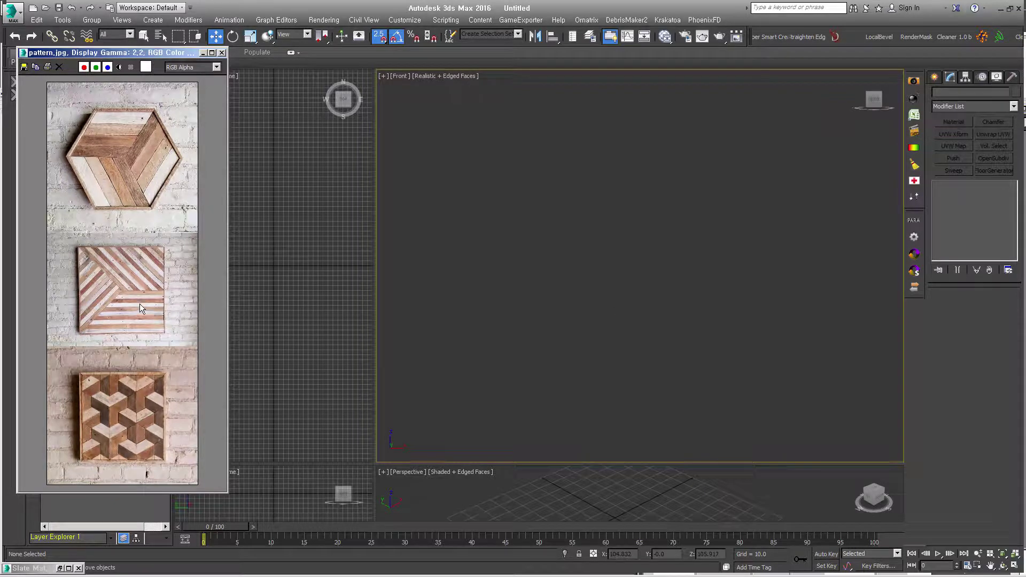
{"action": "scroll", "coordinate": [127, 324], "scroll_direction": "up", "scroll_amount": 5}
{"action": "scroll", "coordinate": [127, 324], "scroll_direction": "down", "scroll_amount": 3}
{"action": "scroll", "coordinate": [126, 324], "scroll_direction": "down", "scroll_amount": 2}
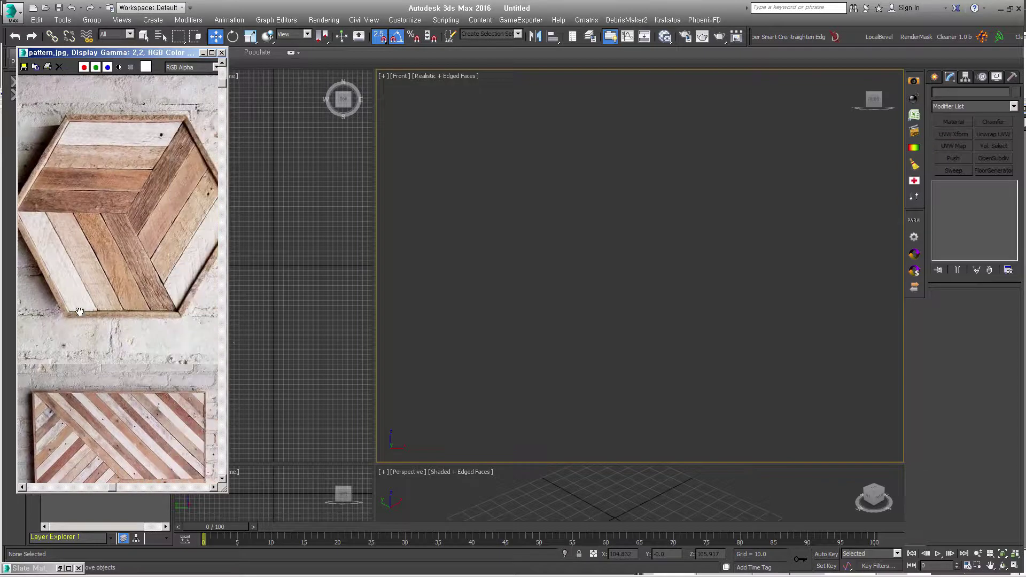
{"action": "left_click_drag", "start_coordinate": [226, 330], "coordinate": [286, 326]}
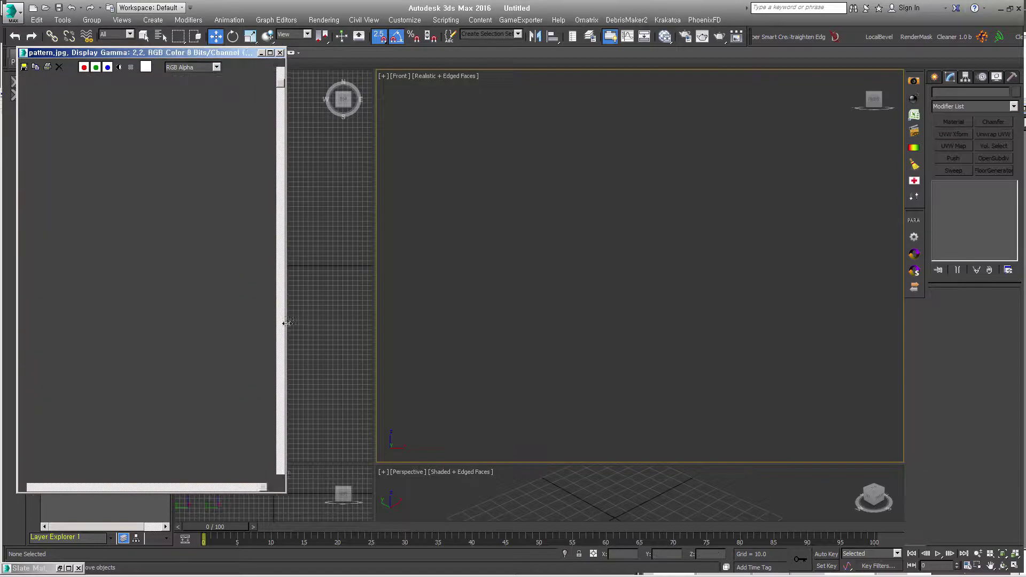
{"action": "left_click_drag", "start_coordinate": [286, 491], "coordinate": [268, 405]}
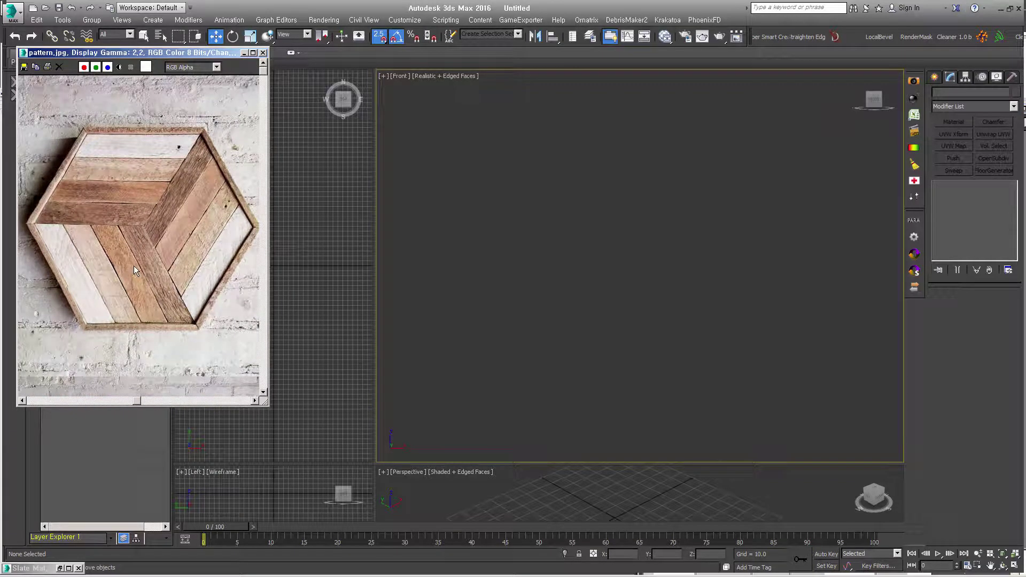
{"action": "left_click", "coordinate": [934, 77]}
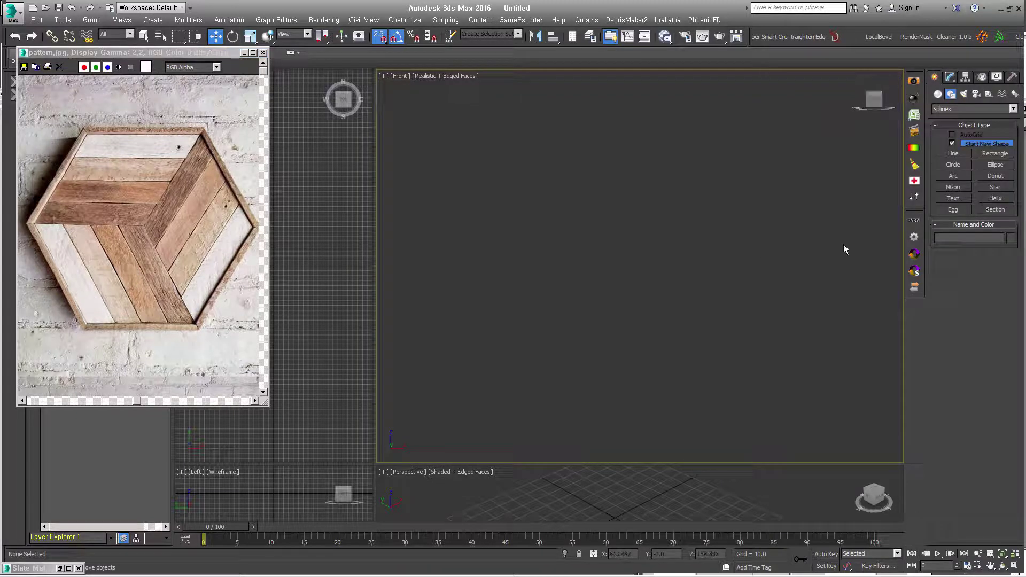
Draw an NGon hexagon in the Front view centre and convert it to Editable Poly.
{"action": "left_click", "coordinate": [954, 187]}
{"action": "left_click_drag", "start_coordinate": [633, 236], "coordinate": [694, 343]}
{"action": "key", "text": "w"}
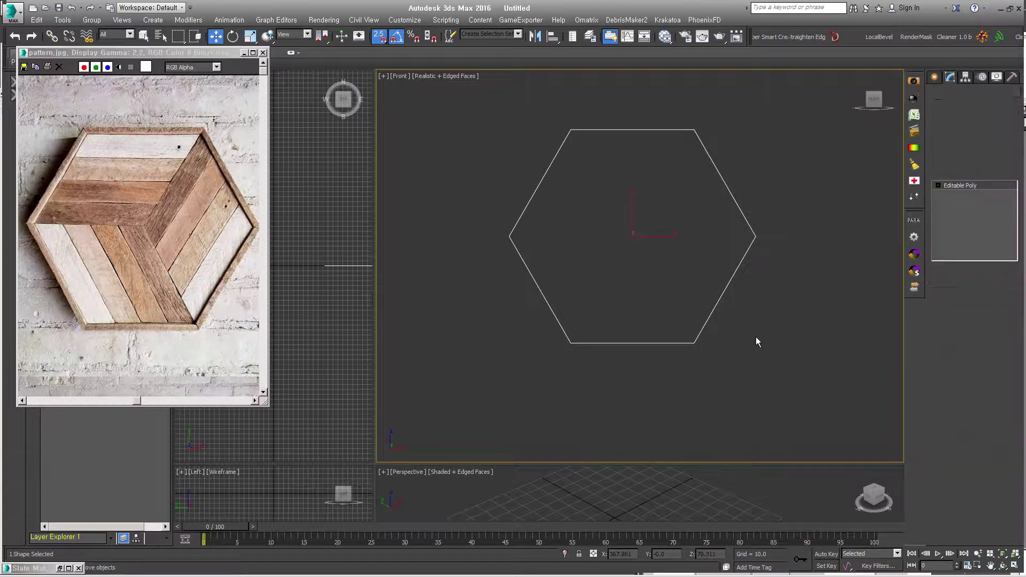
{"action": "key", "text": "4"}
{"action": "left_click", "coordinate": [636, 251]}
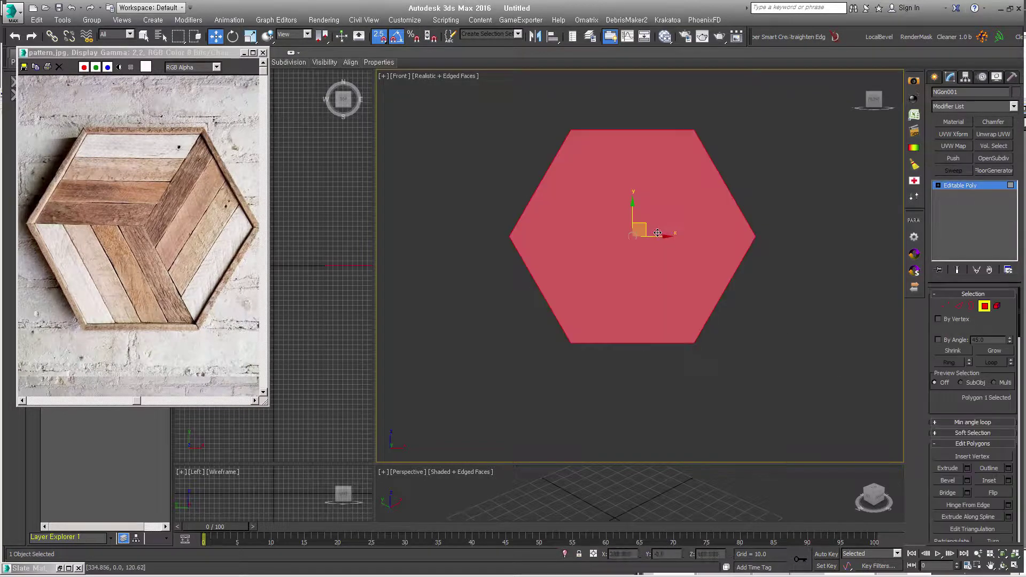
Inset the hexagon face and detach the outer border strip as its own object.
{"action": "right_click", "coordinate": [618, 219]}
{"action": "left_click", "coordinate": [569, 276]}
{"action": "left_click_drag", "start_coordinate": [644, 261], "coordinate": [644, 261]}
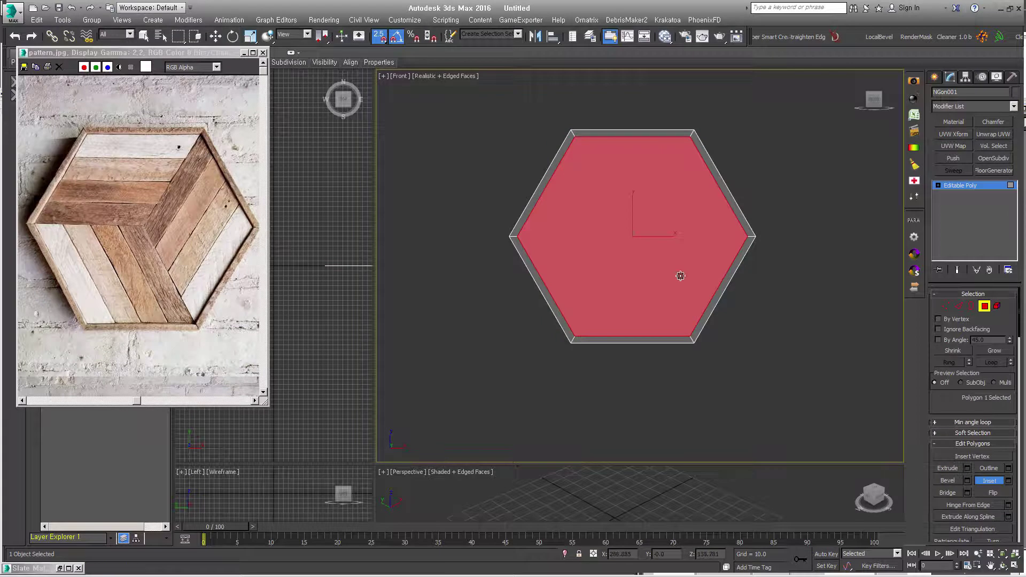
{"action": "key", "text": "ctrl+i"}
{"action": "key", "text": "alt+d"}
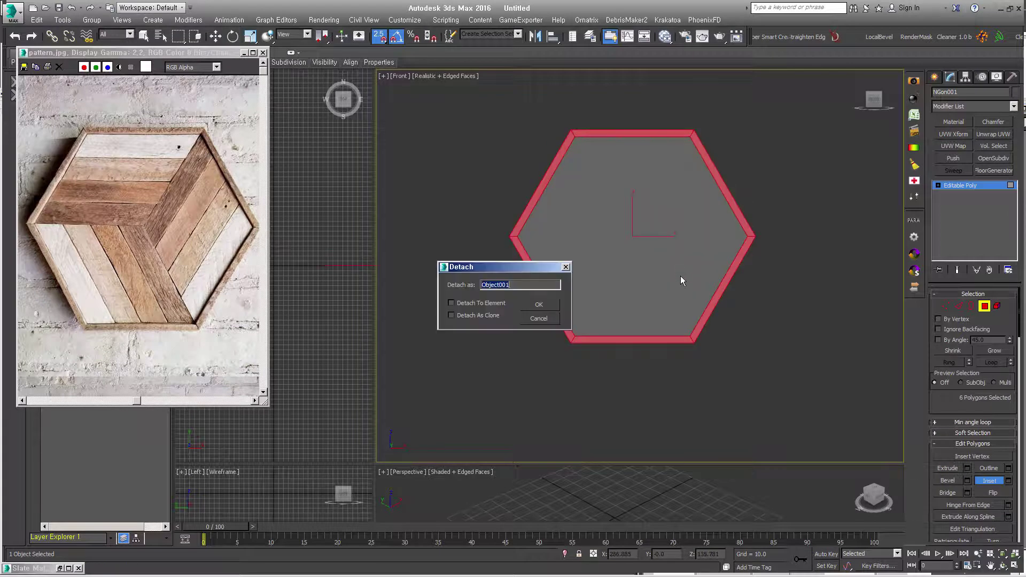
{"action": "key", "text": "Return"}
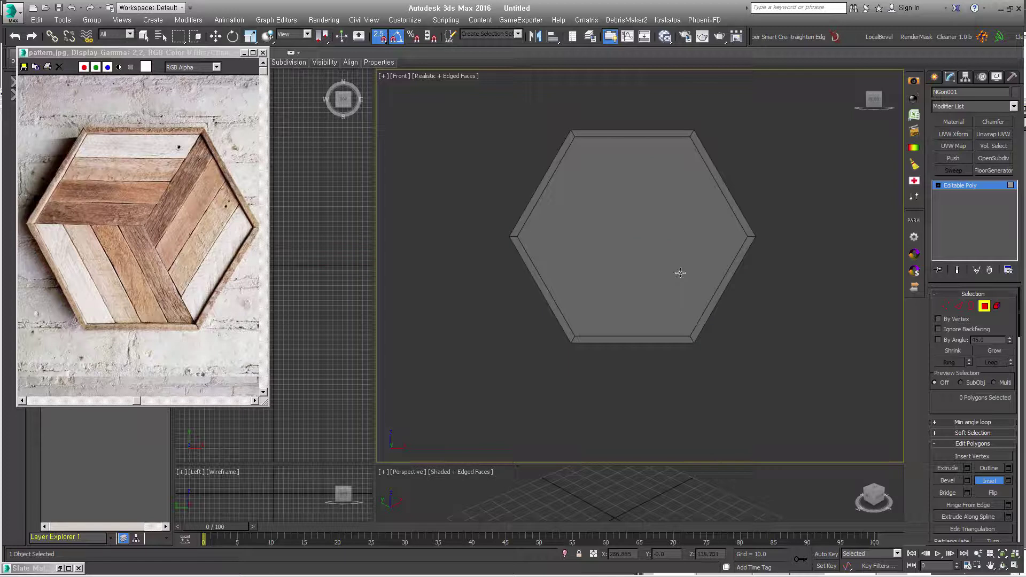
Try a second inset on the centre face, then undo it.
{"action": "left_click", "coordinate": [645, 228]}
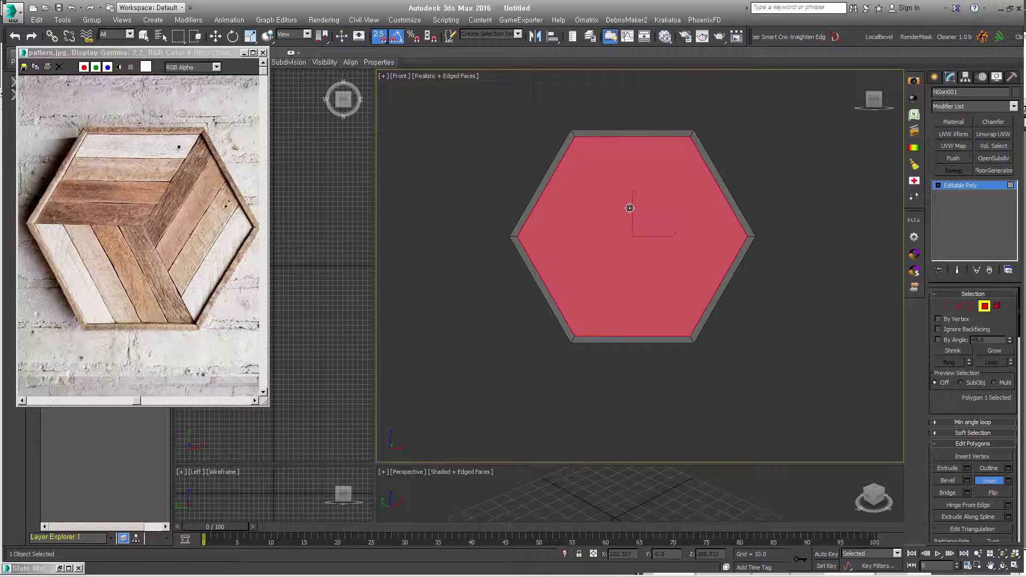
{"action": "right_click", "coordinate": [633, 213]}
{"action": "left_click", "coordinate": [614, 261]}
{"action": "left_click_drag", "start_coordinate": [632, 229], "coordinate": [626, 273]}
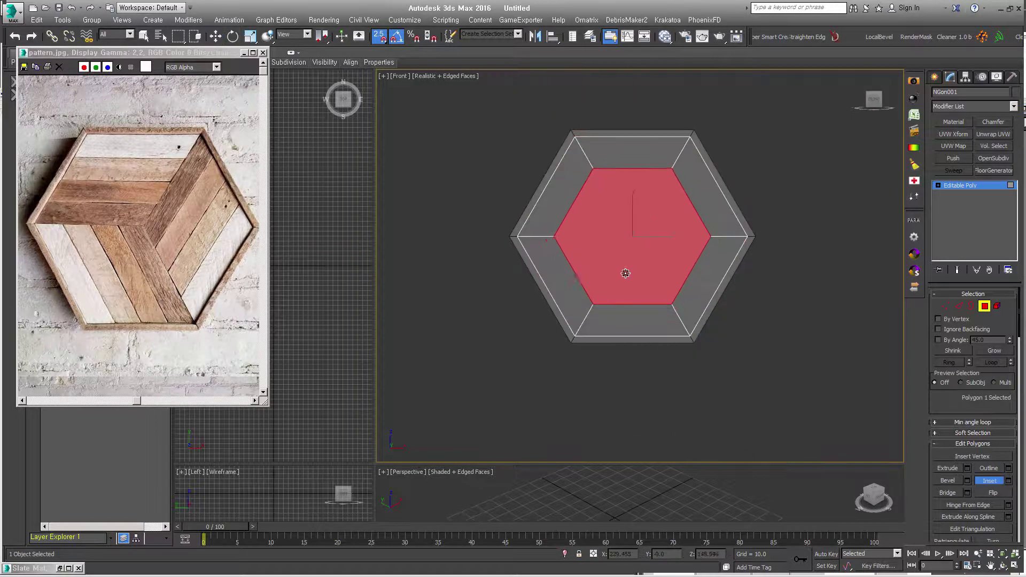
{"action": "key", "text": "ctrl+z"}
{"action": "key", "text": "ctrl+z"}
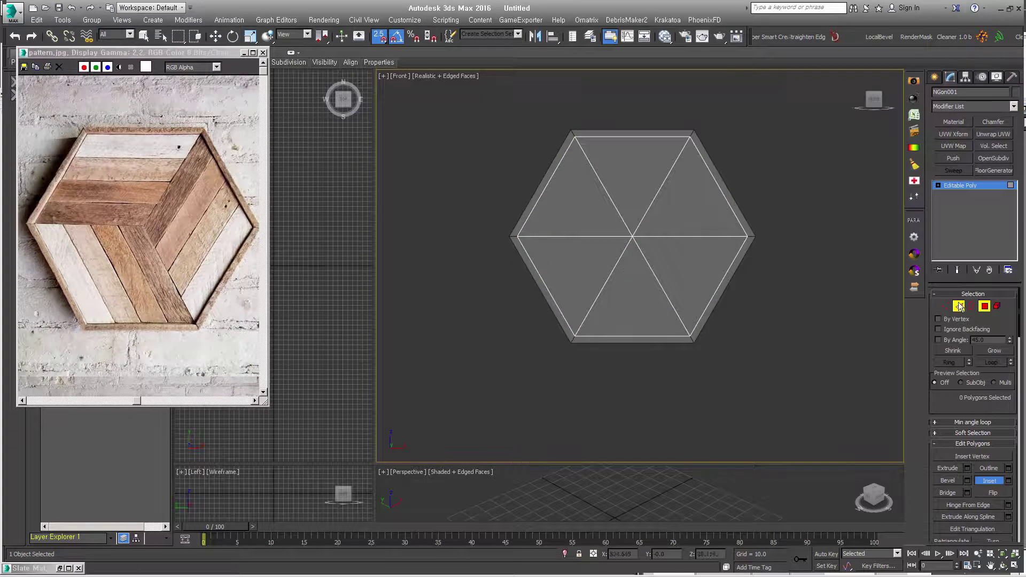
Remove three inner edges so the centre becomes three rhombus faces.
{"action": "left_click", "coordinate": [959, 306]}
{"action": "left_click", "coordinate": [600, 183]}
{"action": "key", "text": "s"}
{"action": "left_click", "coordinate": [602, 288], "text": "ctrl"}
{"action": "left_click", "coordinate": [692, 236], "text": "ctrl"}
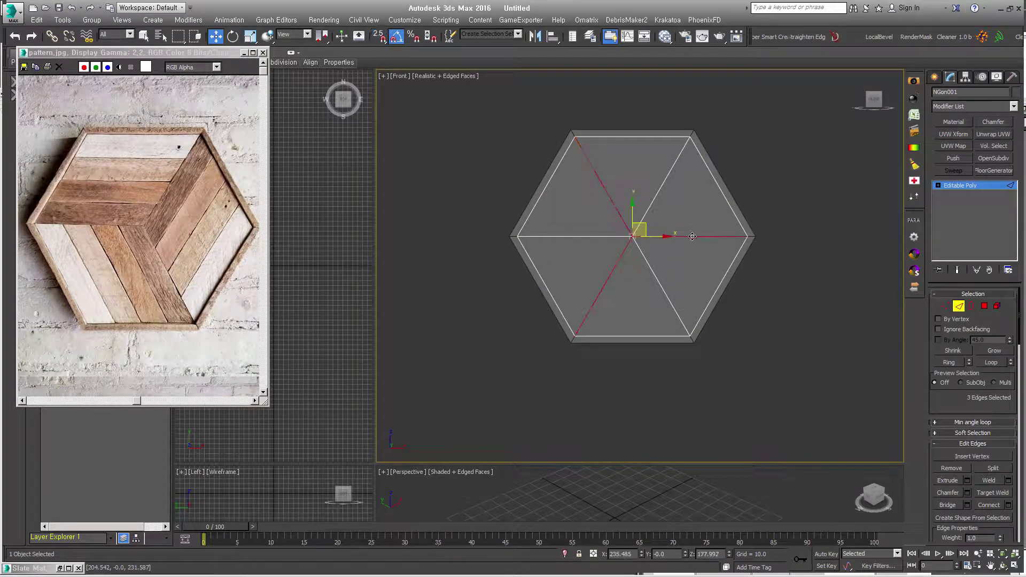
{"action": "left_click", "coordinate": [959, 468]}
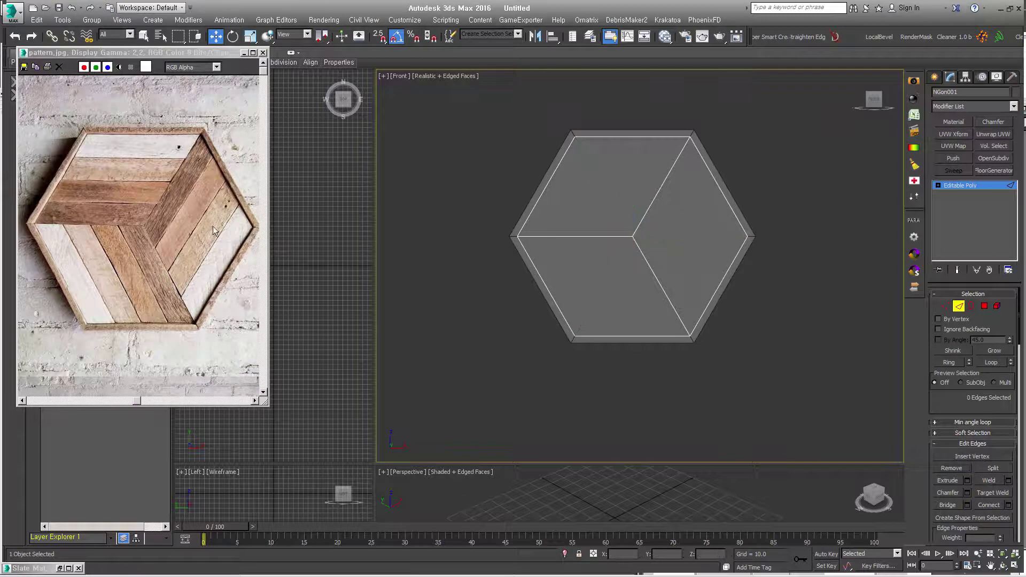
Detach the right and top rhombus faces as separate objects, then select all four pieces.
{"action": "left_click", "coordinate": [984, 305]}
{"action": "left_click", "coordinate": [704, 214]}
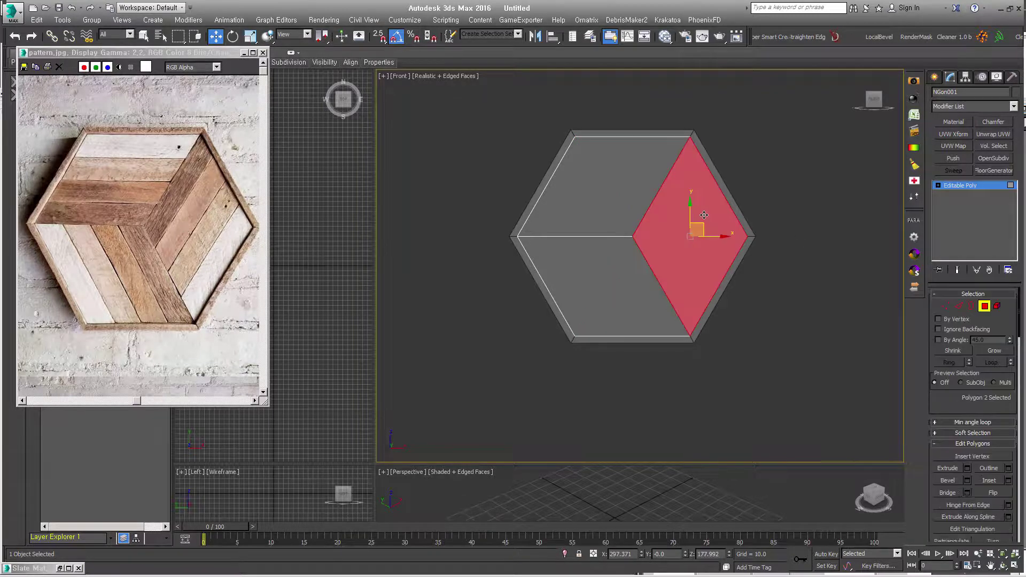
{"action": "key", "text": "alt+d"}
{"action": "key", "text": "Return"}
{"action": "left_click", "coordinate": [633, 180]}
{"action": "key", "text": "alt+d"}
{"action": "key", "text": "Return"}
{"action": "left_click", "coordinate": [983, 306]}
{"action": "left_click_drag", "start_coordinate": [806, 358], "coordinate": [504, 110]}
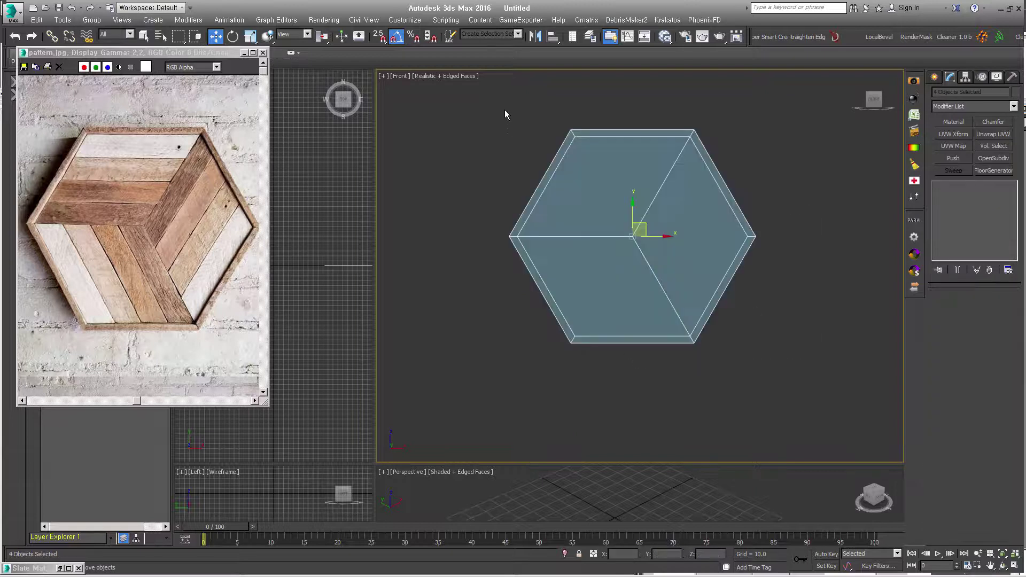
Reselect the right and top rhombus pieces and orbit to an angled view of the hexagon.
{"action": "left_click", "coordinate": [744, 336]}
{"action": "left_click", "coordinate": [673, 235]}
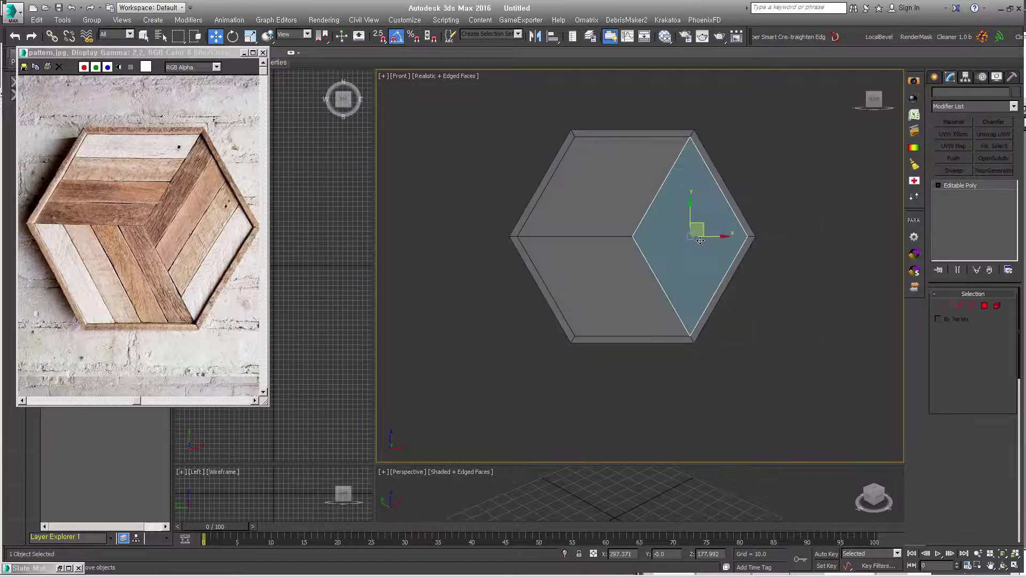
{"action": "left_click", "coordinate": [608, 170]}
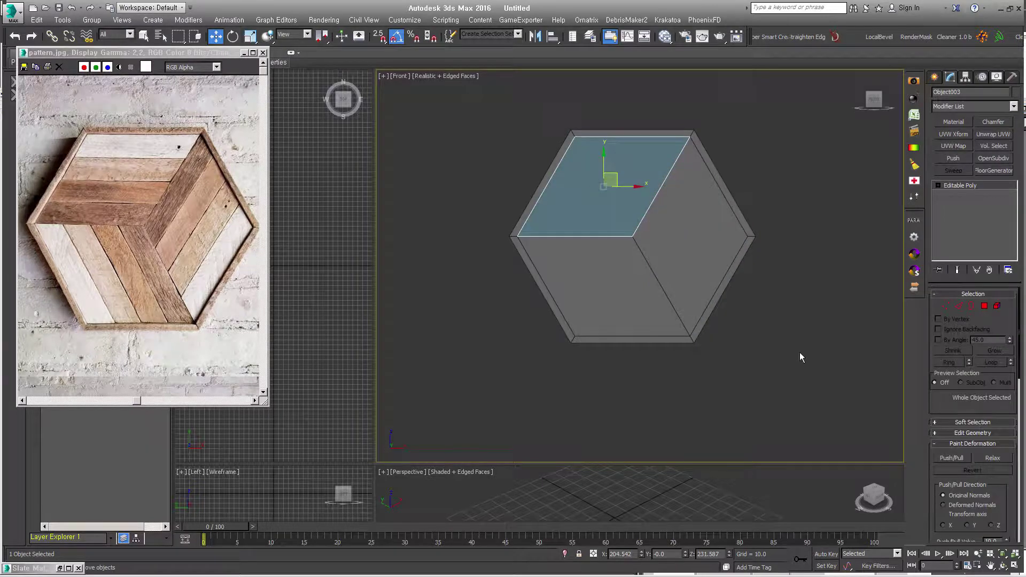
{"action": "middle_click_drag", "start_coordinate": [800, 357], "coordinate": [789, 362]}
{"action": "mouse_move", "coordinate": [673, 301]}
{"action": "middle_mouse_down", "text": "alt"}
{"action": "mouse_move", "coordinate": [728, 326]}
{"action": "mouse_move", "coordinate": [657, 323]}
{"action": "middle_mouse_up", "text": "alt"}
Give the border frame a Shell Outer Amount of 20, after briefly trying 5.
{"action": "left_click", "coordinate": [645, 304]}
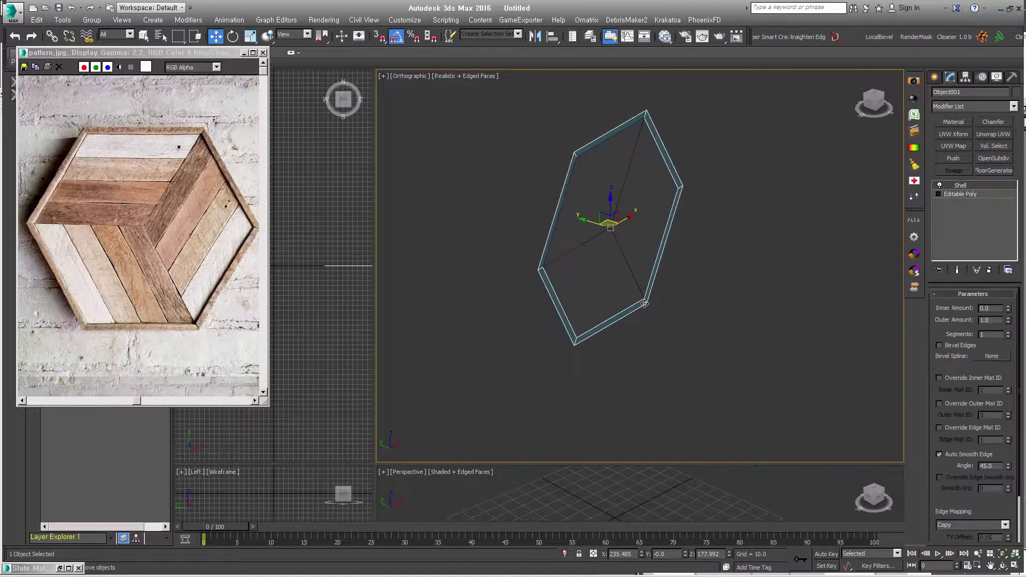
{"action": "double_click", "coordinate": [988, 319]}
{"action": "type", "text": "5"}
{"action": "key", "text": "Return"}
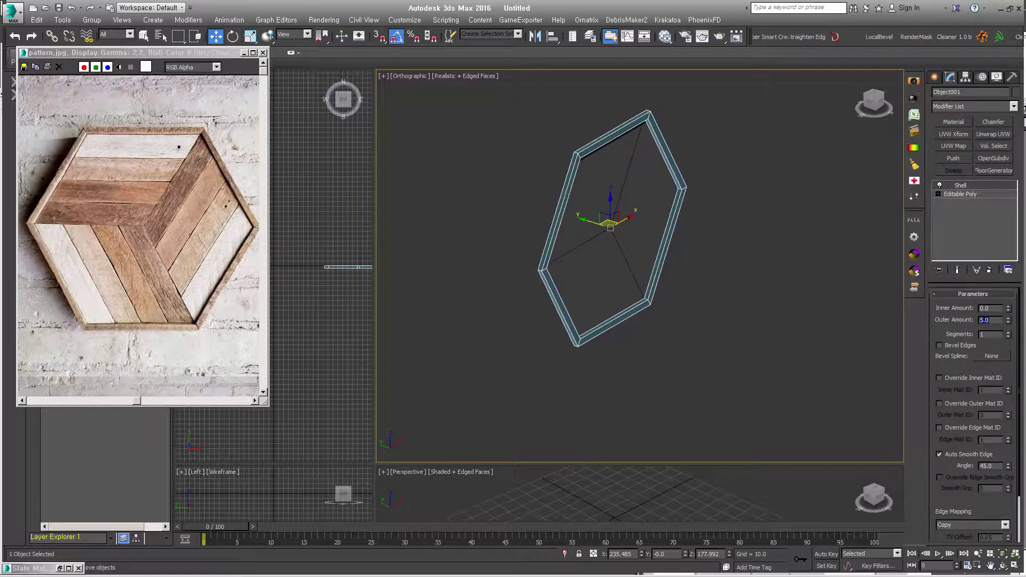
{"action": "type", "text": "2"}
{"action": "type", "text": "0"}
{"action": "key", "text": "Return"}
Select the lower rhombus, zoom in on it in Front view, and apply FloorGenerator.
{"action": "left_click", "coordinate": [671, 309]}
{"action": "mouse_move", "coordinate": [671, 308]}
{"action": "middle_mouse_down", "text": "alt"}
{"action": "mouse_move", "coordinate": [641, 279]}
{"action": "mouse_move", "coordinate": [664, 308]}
{"action": "mouse_move", "coordinate": [645, 294]}
{"action": "middle_mouse_up", "text": "alt"}
{"action": "left_click", "coordinate": [645, 294]}
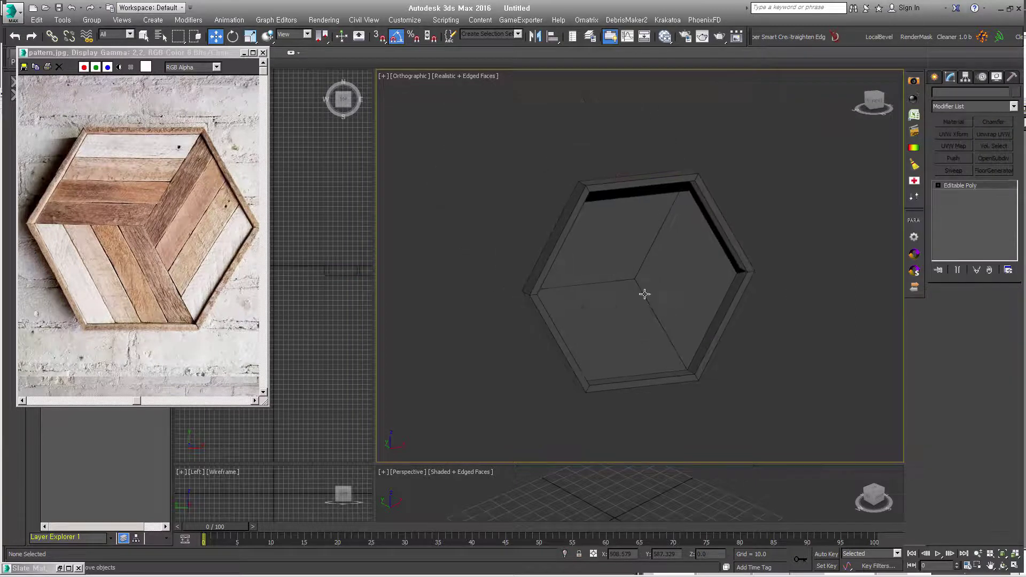
{"action": "scroll", "coordinate": [642, 281], "scroll_direction": "up", "scroll_amount": 3}
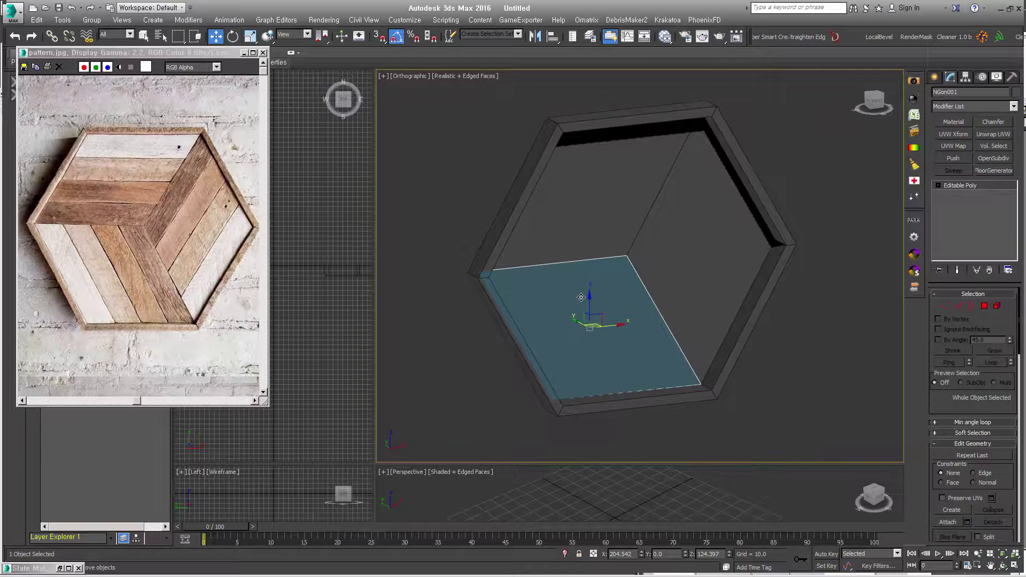
{"action": "key", "text": "f"}
{"action": "scroll", "coordinate": [575, 320], "scroll_direction": "up", "scroll_amount": 5}
{"action": "scroll", "coordinate": [570, 336], "scroll_direction": "down", "scroll_amount": 2}
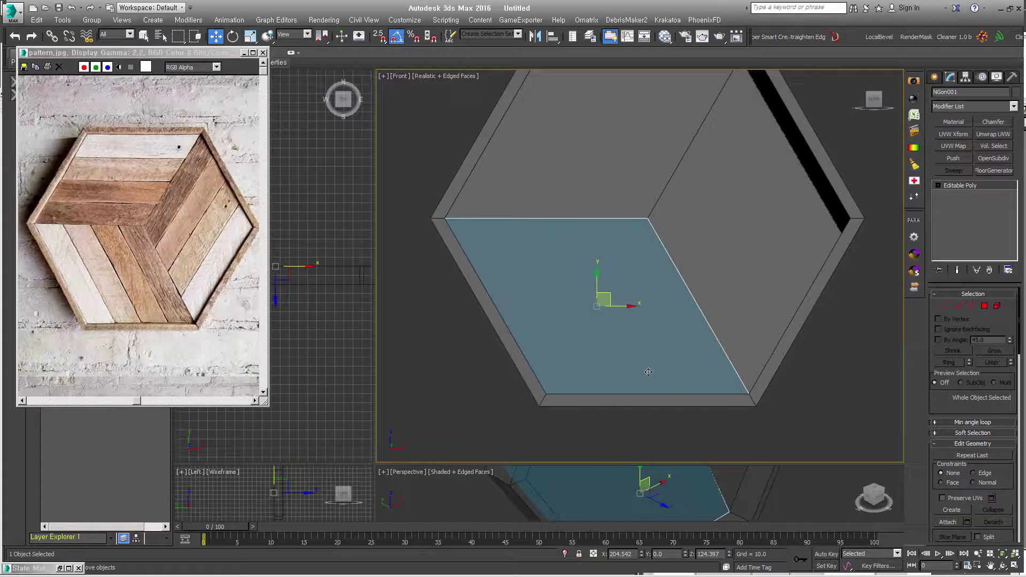
{"action": "left_click", "coordinate": [994, 171]}
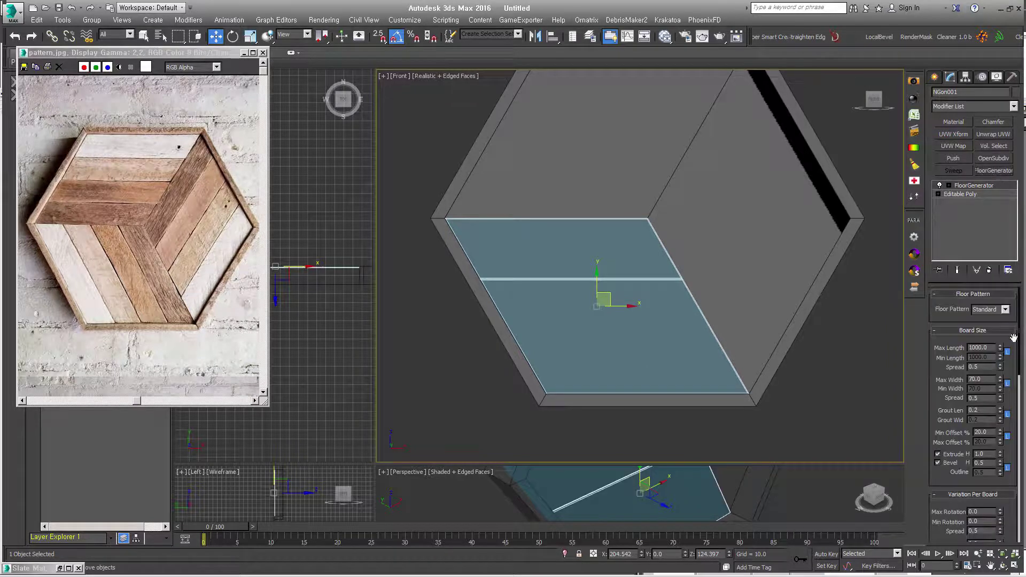
{"action": "scroll", "coordinate": [943, 427], "scroll_direction": "down", "scroll_amount": 1}
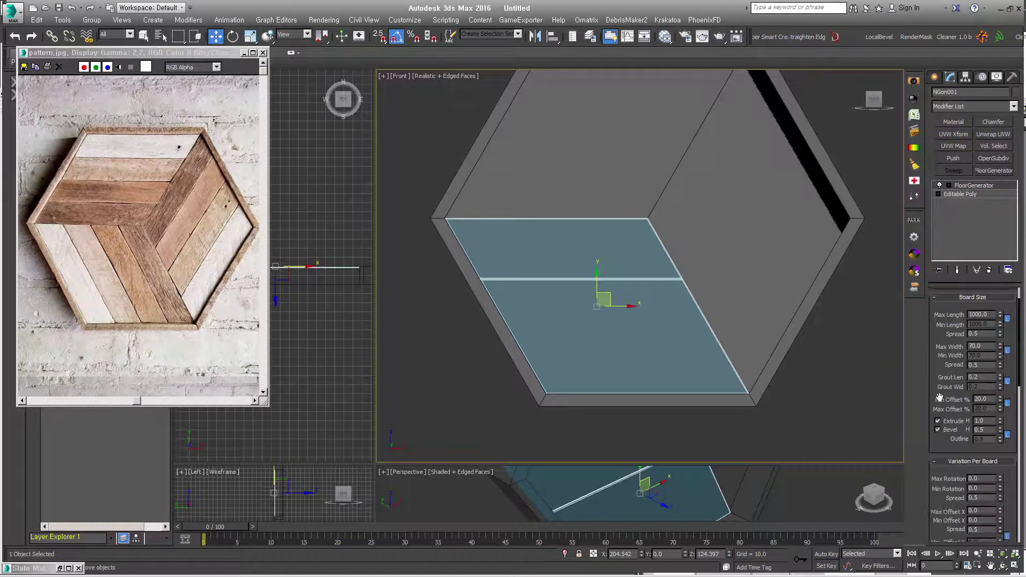
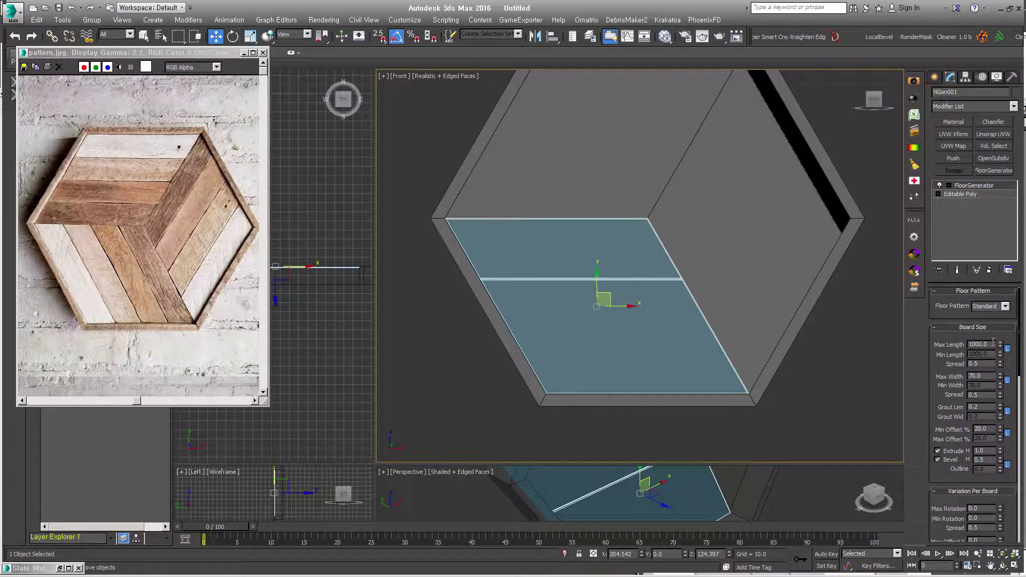
Try board Max Width values of 20, 30 and 25.
{"action": "left_click_drag", "start_coordinate": [988, 377], "coordinate": [929, 376]}
{"action": "type", "text": "20"}
{"action": "key", "text": "Return"}
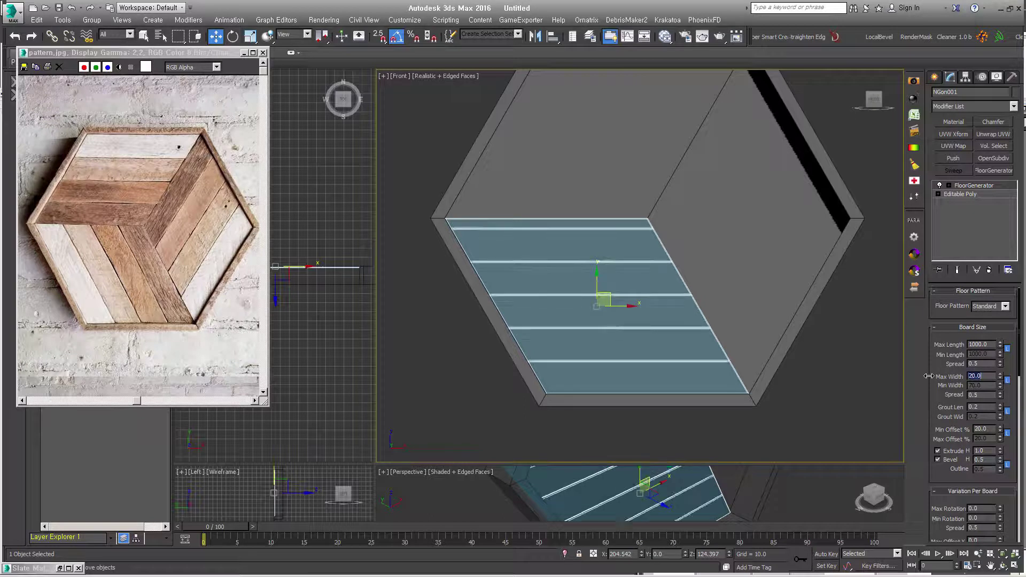
{"action": "type", "text": "30"}
{"action": "key", "text": "Return"}
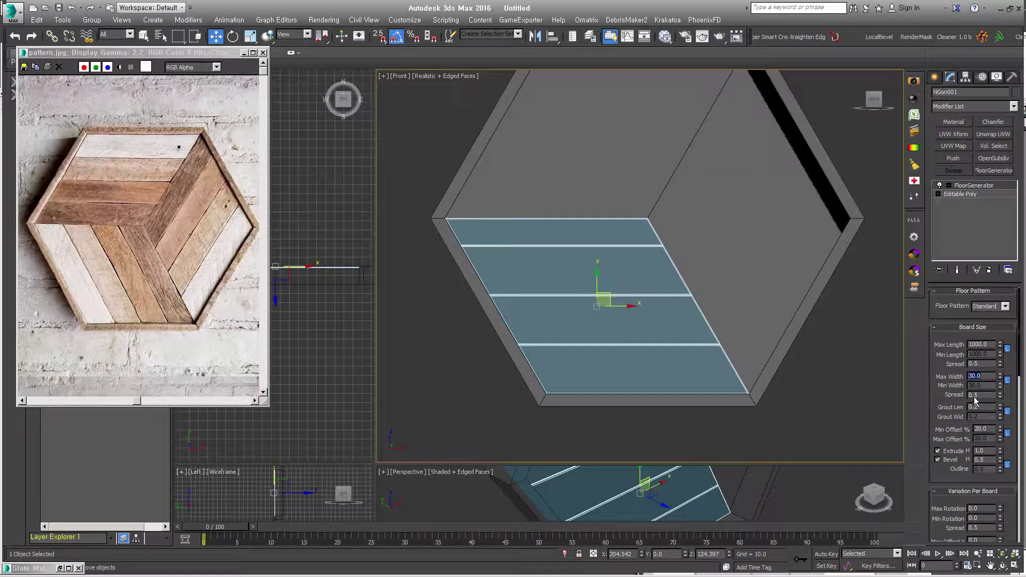
{"action": "type", "text": "25"}
{"action": "key", "text": "Return"}
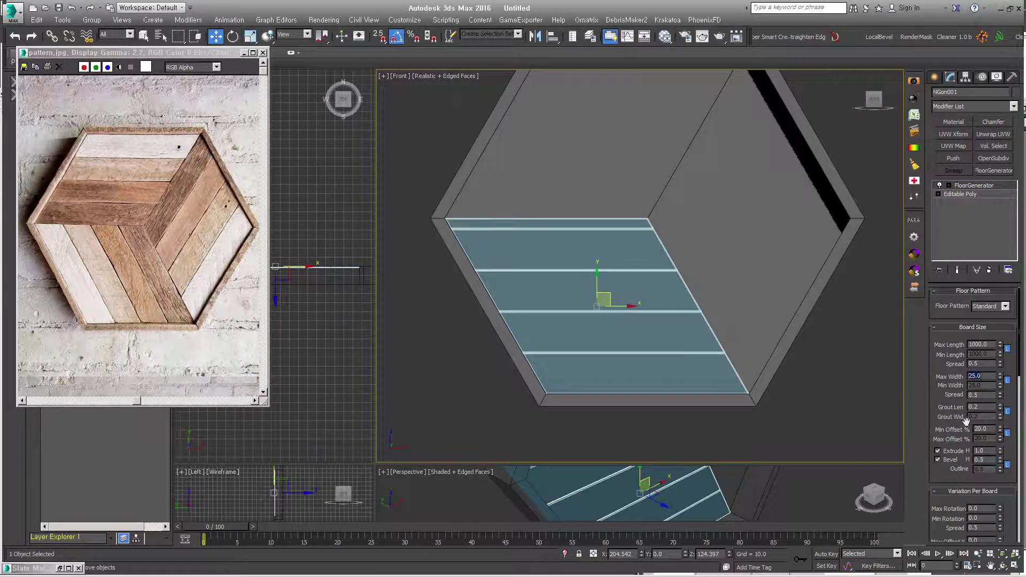
Reset the grout gap to zero, turn off Bevel and set board thickness to 15.
{"action": "right_click", "coordinate": [1000, 410]}
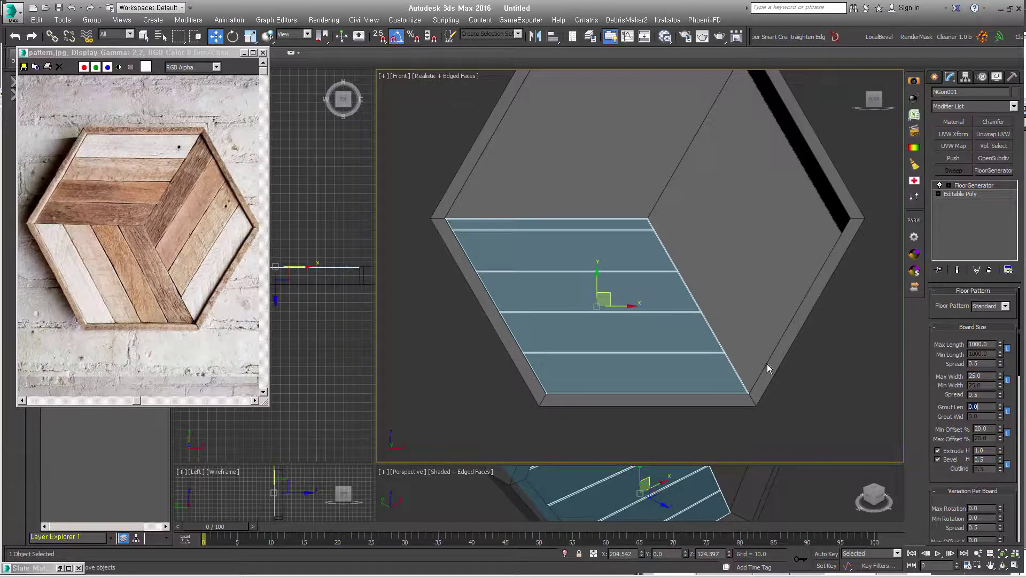
{"action": "scroll", "coordinate": [727, 355], "scroll_direction": "up", "scroll_amount": 5}
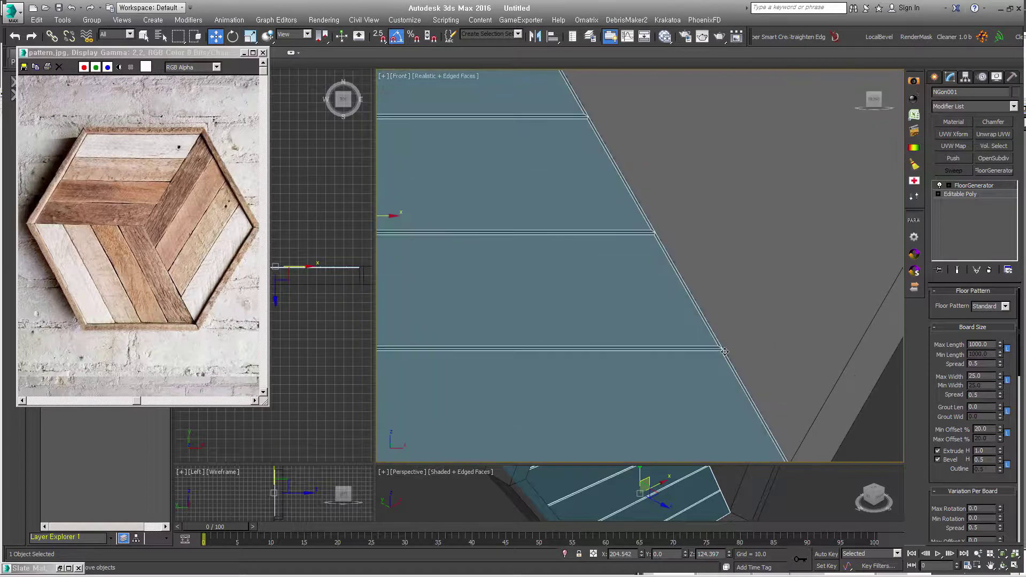
{"action": "left_click", "coordinate": [937, 459]}
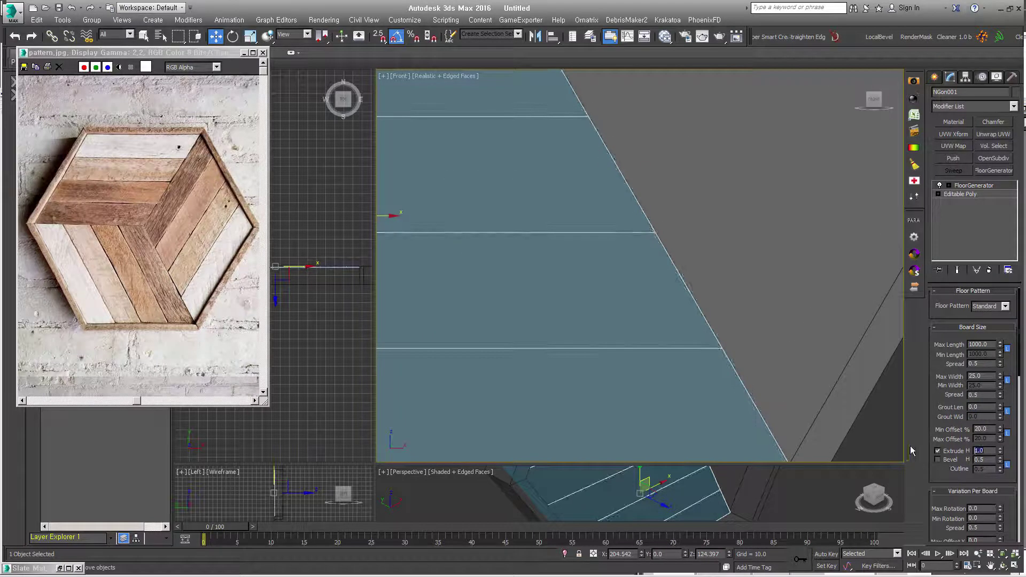
{"action": "type", "text": "15"}
{"action": "key", "text": "Return"}
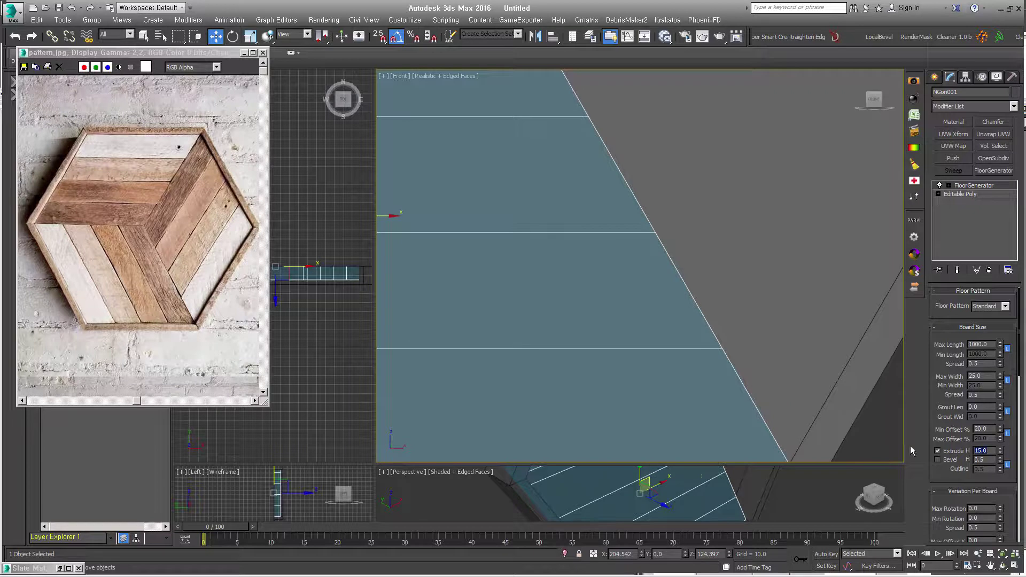
Set Grout Length to 1.0 and board Max Width to 26, back in Front view.
{"action": "scroll", "coordinate": [729, 344], "scroll_direction": "down", "scroll_amount": 2}
{"action": "scroll", "coordinate": [733, 343], "scroll_direction": "down", "scroll_amount": 2}
{"action": "scroll", "coordinate": [767, 355], "scroll_direction": "down", "scroll_amount": 1}
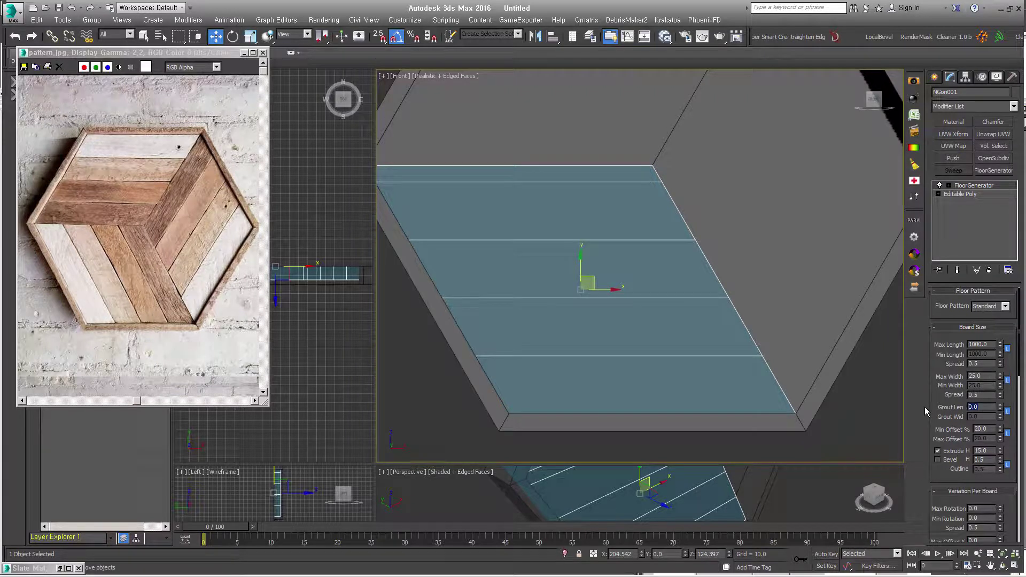
{"action": "type", "text": "1"}
{"action": "key", "text": "Return"}
{"action": "double_click", "coordinate": [981, 375]}
{"action": "type", "text": "26"}
{"action": "key", "text": "Return"}
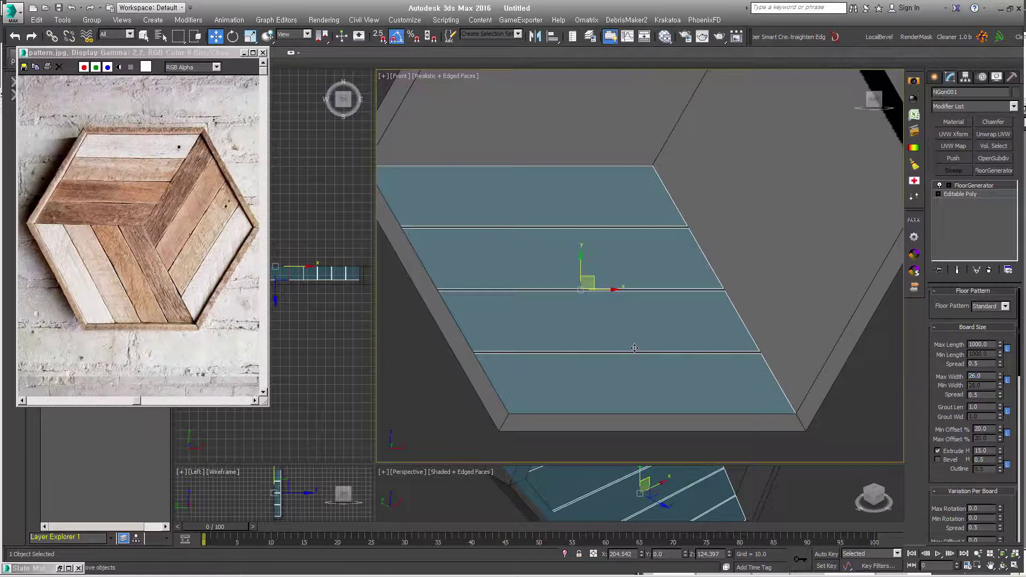
{"action": "scroll", "coordinate": [632, 349], "scroll_direction": "down", "scroll_amount": 2}
{"action": "scroll", "coordinate": [618, 343], "scroll_direction": "down", "scroll_amount": 2}
{"action": "mouse_move", "coordinate": [618, 343]}
{"action": "middle_mouse_down"}
{"action": "mouse_move", "coordinate": [603, 342]}
{"action": "mouse_move", "coordinate": [688, 390]}
{"action": "middle_mouse_up"}
{"action": "key", "text": "f"}
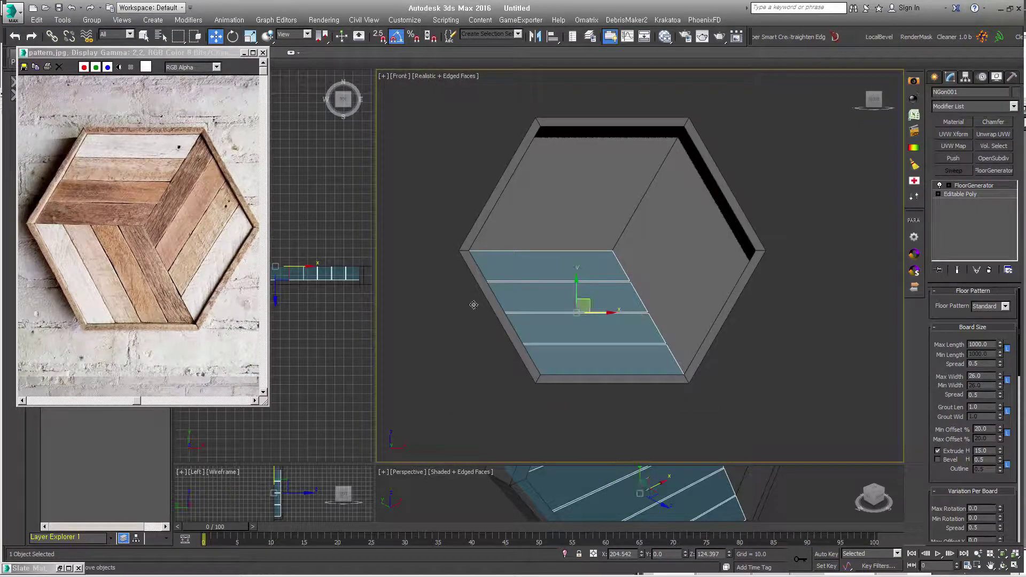
Try board Direction values -15, 15, 45 and 60, settling on -60.
{"action": "left_click_drag", "start_coordinate": [957, 477], "coordinate": [976, 280]}
{"action": "left_click", "coordinate": [956, 356]}
{"action": "type", "text": "-15"}
{"action": "key", "text": "Return"}
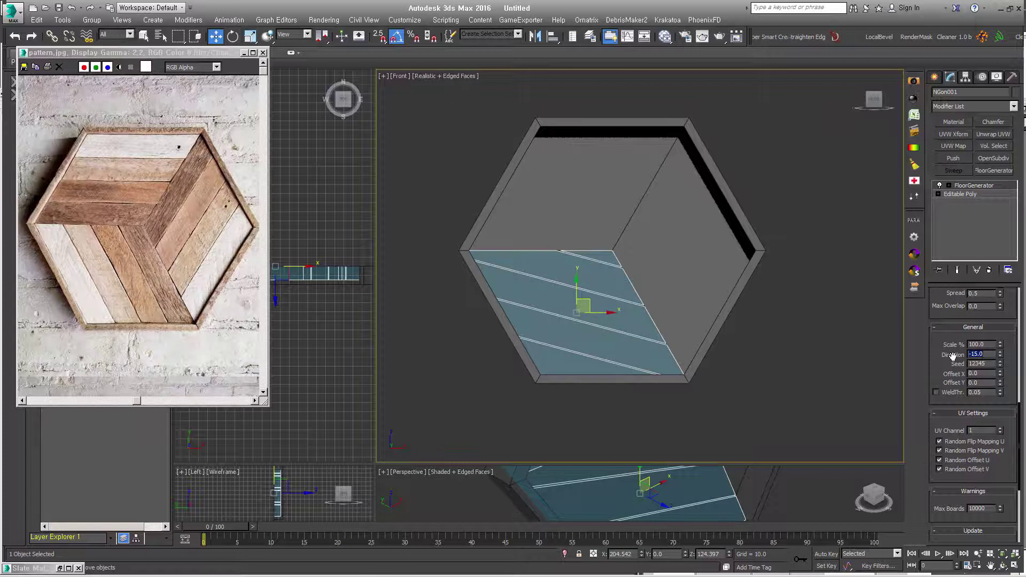
{"action": "type", "text": "15"}
{"action": "key", "text": "Return"}
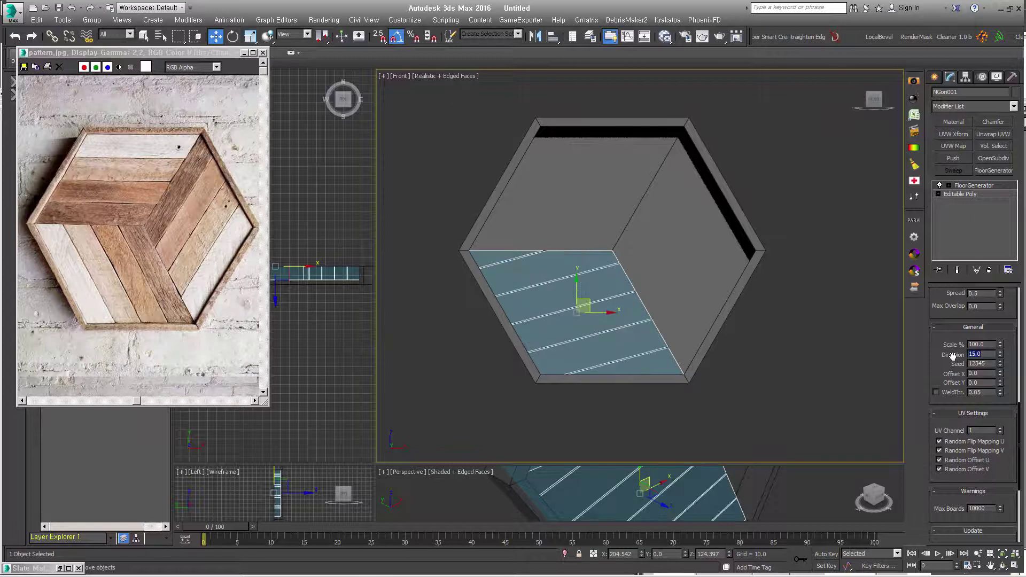
{"action": "type", "text": "45"}
{"action": "key", "text": "Return"}
{"action": "type", "text": "60"}
{"action": "key", "text": "Return"}
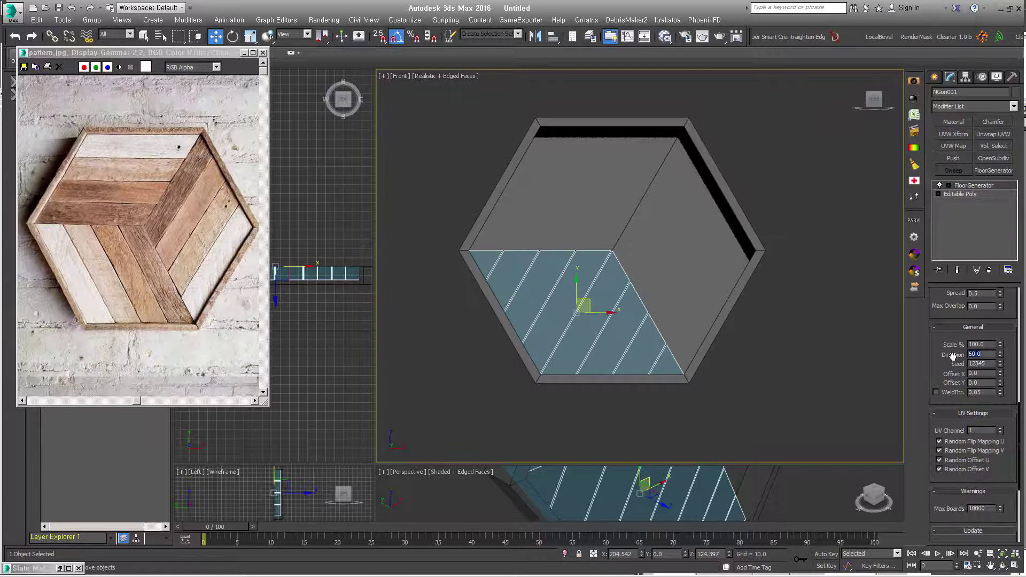
{"action": "type", "text": "-60"}
{"action": "key", "text": "Return"}
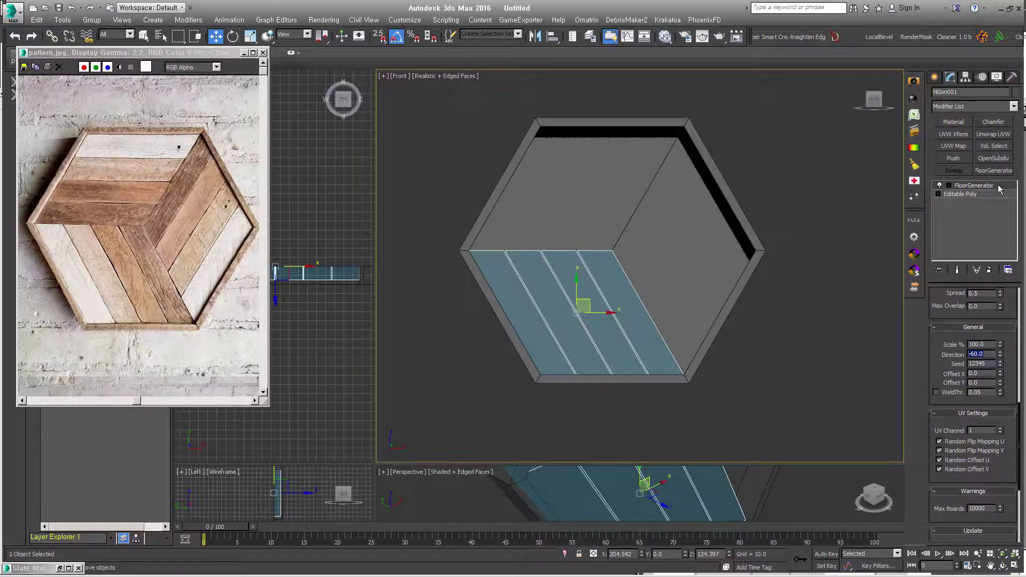
Copy FloorGenerator onto the right panel with board Direction 60.
{"action": "left_click_drag", "start_coordinate": [999, 190], "coordinate": [690, 246]}
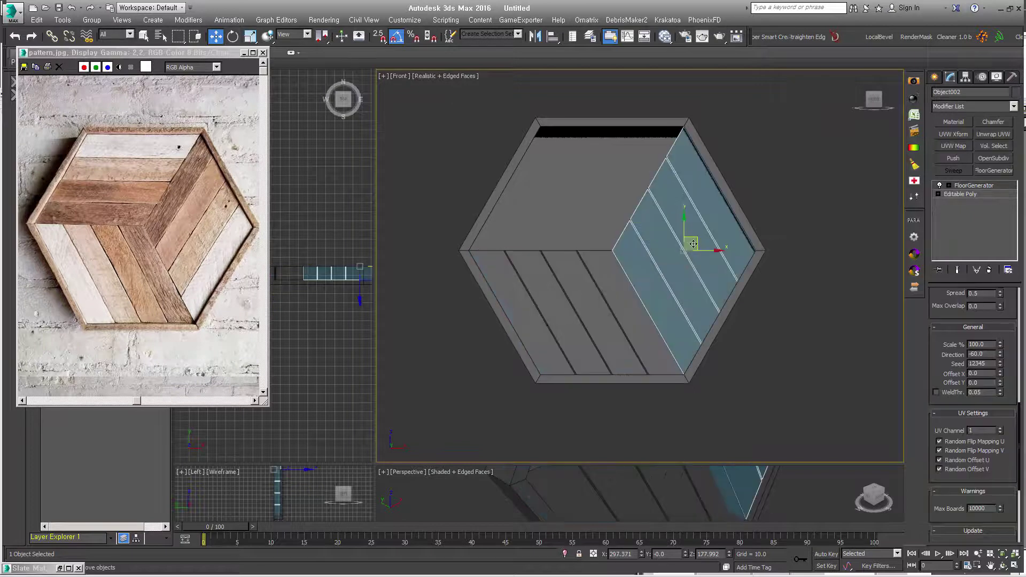
{"action": "left_click_drag", "start_coordinate": [987, 354], "coordinate": [924, 354]}
{"action": "type", "text": "60"}
{"action": "key", "text": "Return"}
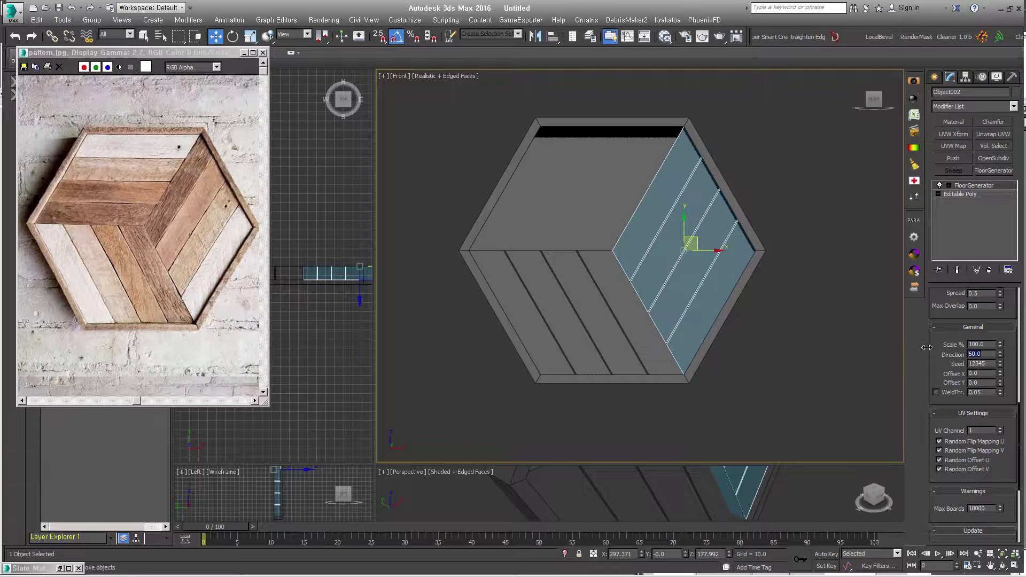
Copy FloorGenerator onto the top panel with Direction reset to 0.
{"action": "left_click_drag", "start_coordinate": [989, 186], "coordinate": [569, 194]}
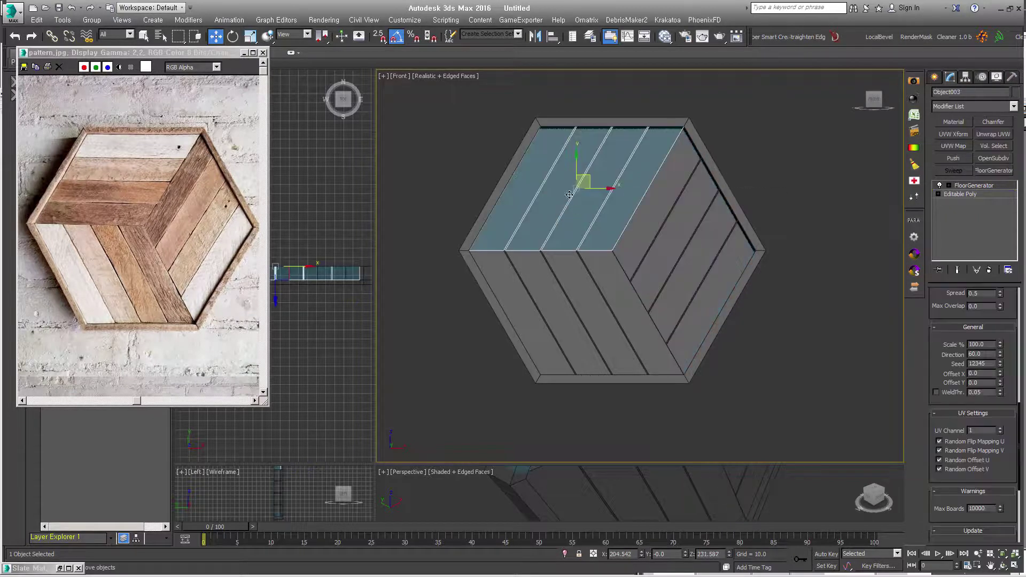
{"action": "right_click", "coordinate": [999, 353]}
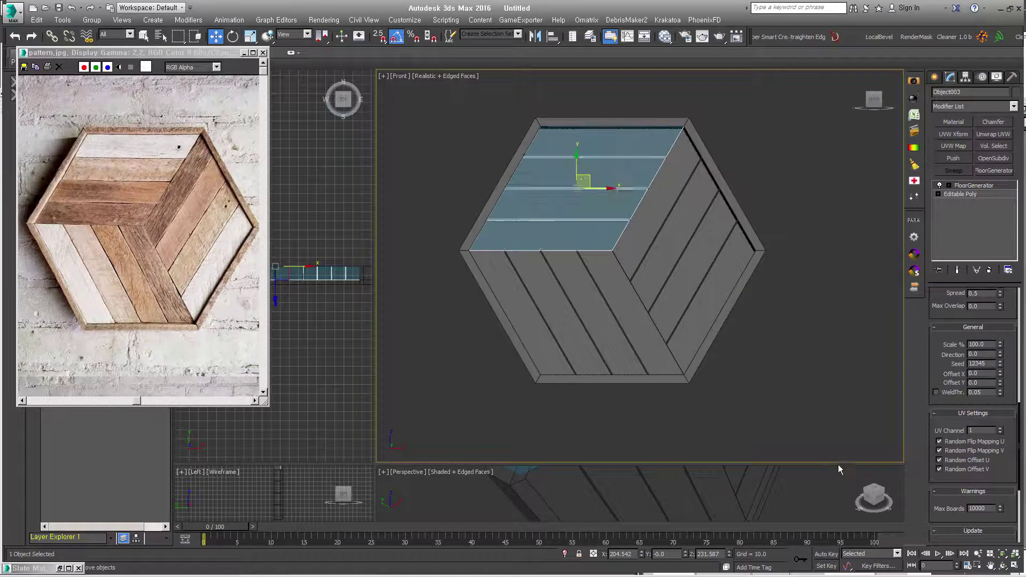
{"action": "left_click", "coordinate": [775, 414]}
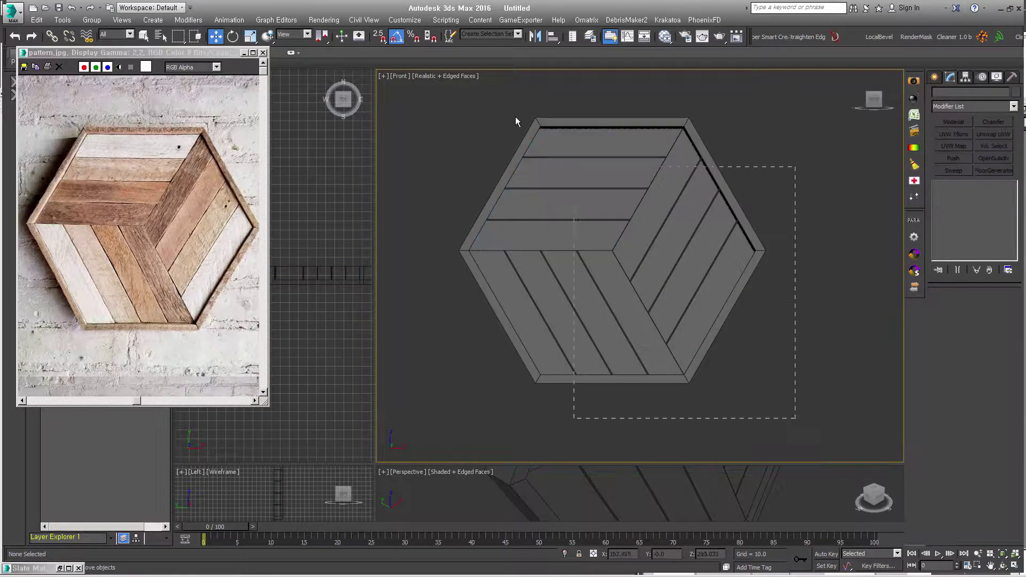
Select all four hexagon parts, check the tile depth, then select the right board panel.
{"action": "left_click_drag", "start_coordinate": [795, 417], "coordinate": [515, 116]}
{"action": "mouse_move", "coordinate": [662, 328]}
{"action": "middle_mouse_down", "text": "alt"}
{"action": "mouse_move", "coordinate": [717, 337]}
{"action": "mouse_move", "coordinate": [655, 338]}
{"action": "middle_mouse_up", "text": "alt"}
{"action": "key", "text": "f"}
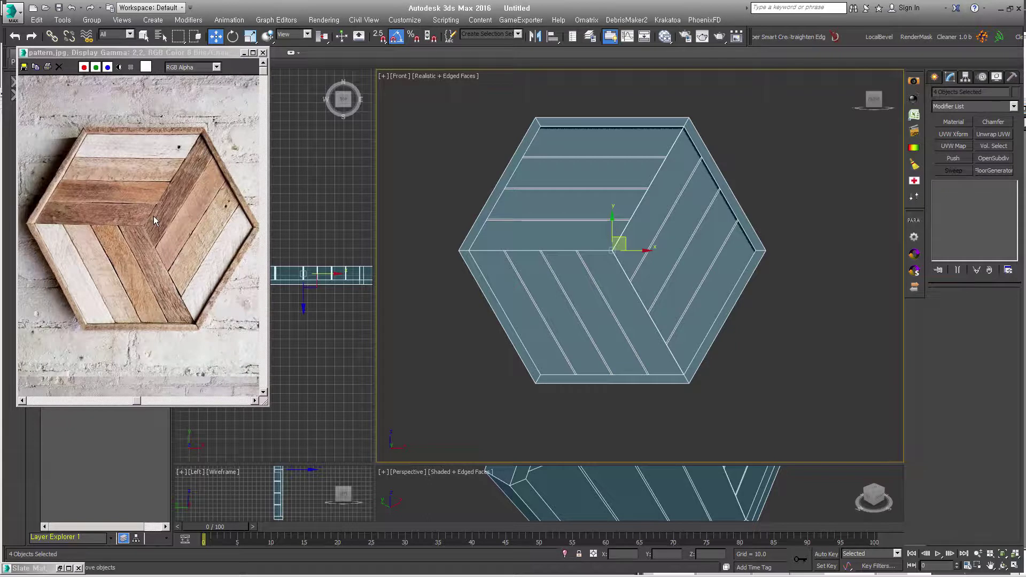
{"action": "left_click", "coordinate": [762, 338]}
{"action": "left_click", "coordinate": [721, 299]}
{"action": "middle_click_drag", "start_coordinate": [721, 299], "coordinate": [713, 360], "text": "alt"}
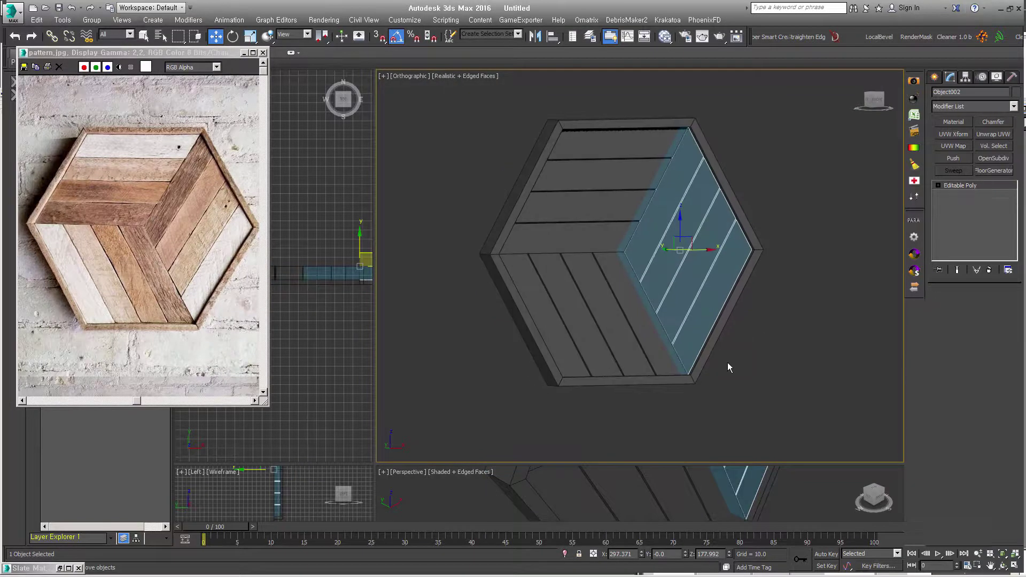
Attach the lower-left and top board panels to the right panel.
{"action": "left_click", "coordinate": [946, 523]}
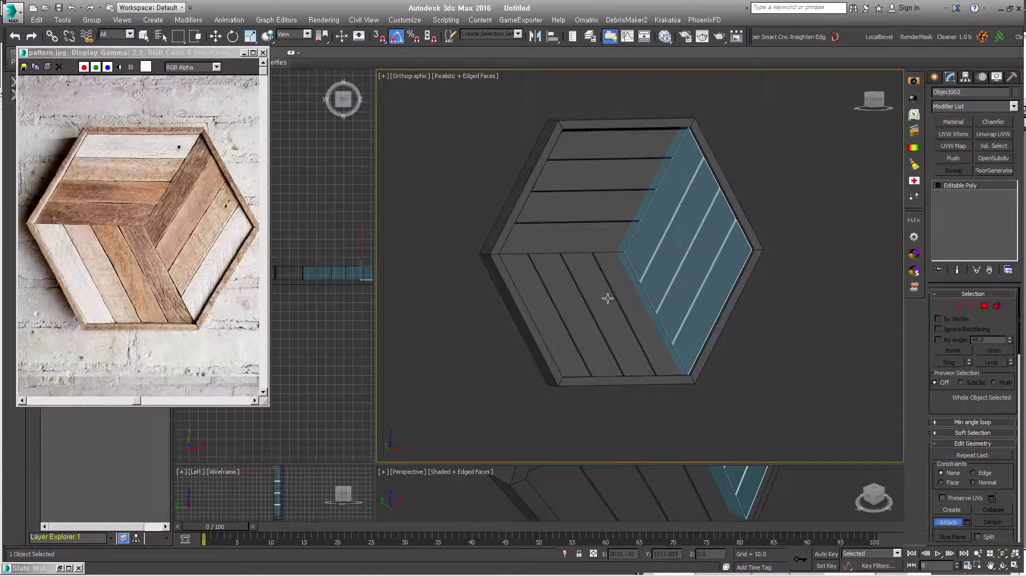
{"action": "left_click", "coordinate": [607, 298]}
{"action": "left_click", "coordinate": [600, 209]}
{"action": "right_click", "coordinate": [899, 355]}
In Element mode, give the outer right, top and lower-left planks material ID 1.
{"action": "key", "text": "5"}
{"action": "key", "text": "w"}
{"action": "left_click", "coordinate": [735, 289]}
{"action": "left_click", "coordinate": [618, 144], "text": "ctrl"}
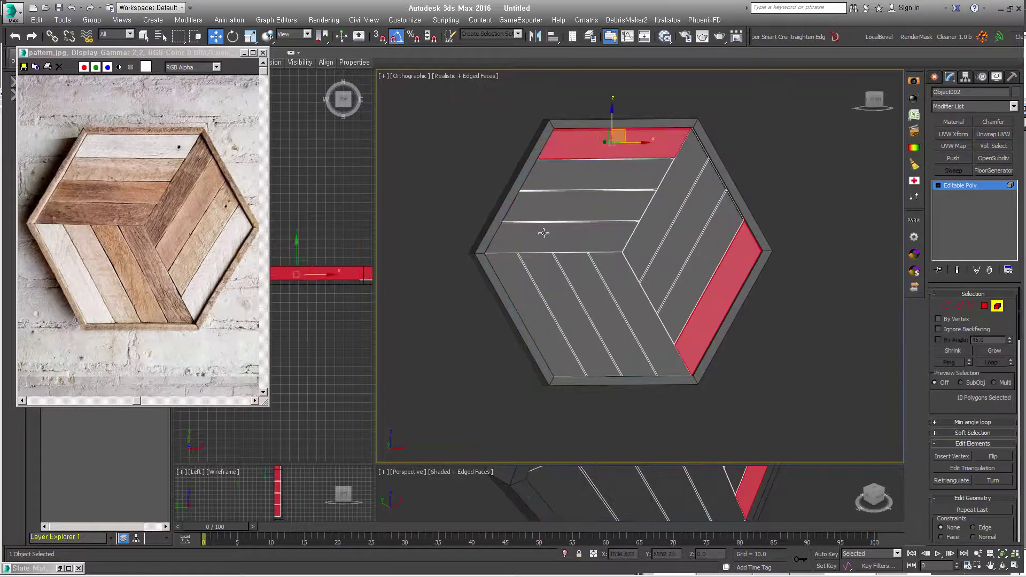
{"action": "left_click", "coordinate": [530, 297], "text": "ctrl"}
{"action": "scroll", "coordinate": [935, 389], "scroll_direction": "down", "scroll_amount": 5}
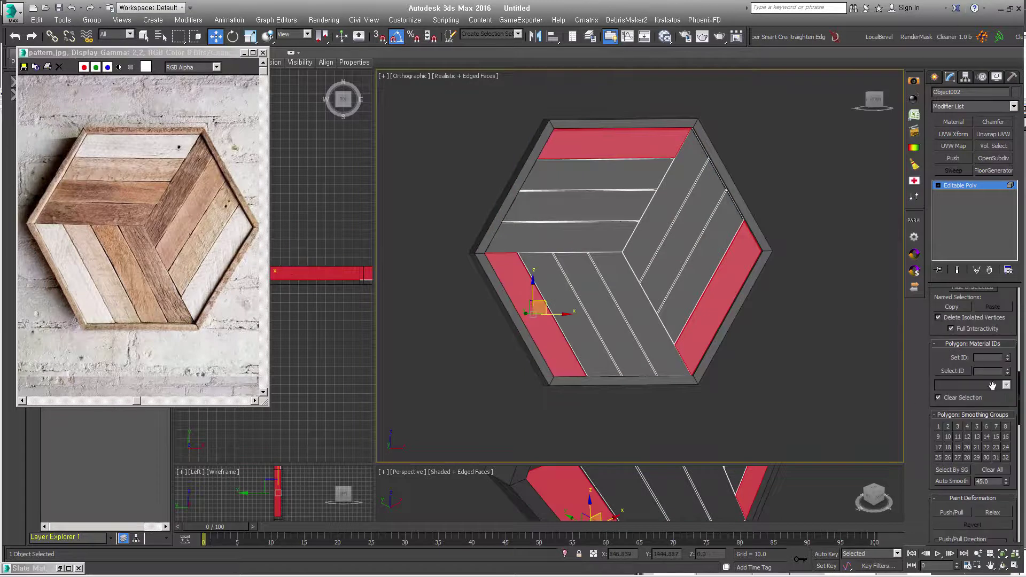
{"action": "type", "text": "1"}
{"action": "key", "text": "Return"}
Select the next sets of inner planks and give them material ID 3.
{"action": "left_click", "coordinate": [601, 175]}
{"action": "left_click", "coordinate": [557, 299], "text": "ctrl"}
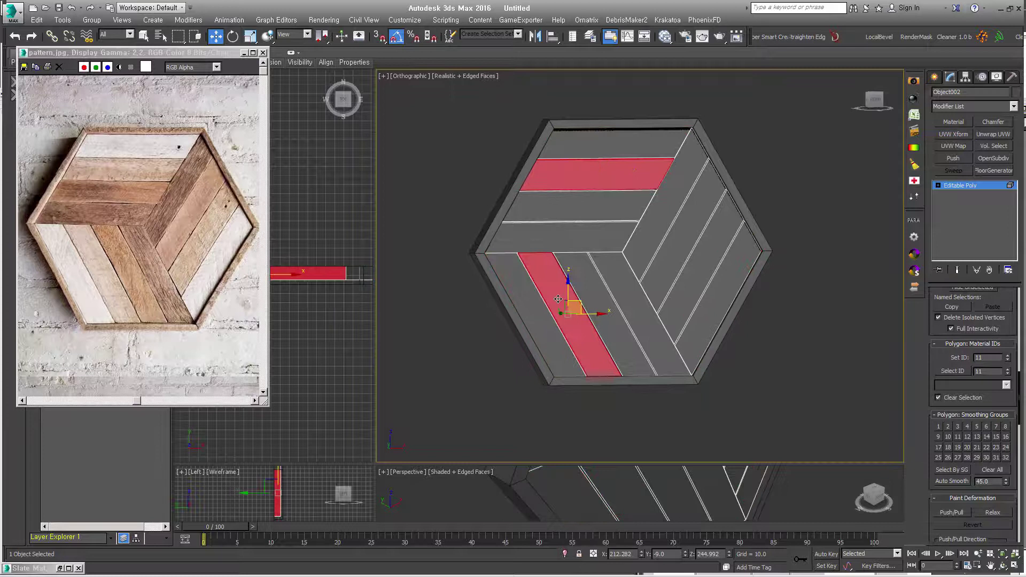
{"action": "left_click", "coordinate": [689, 282], "text": "ctrl"}
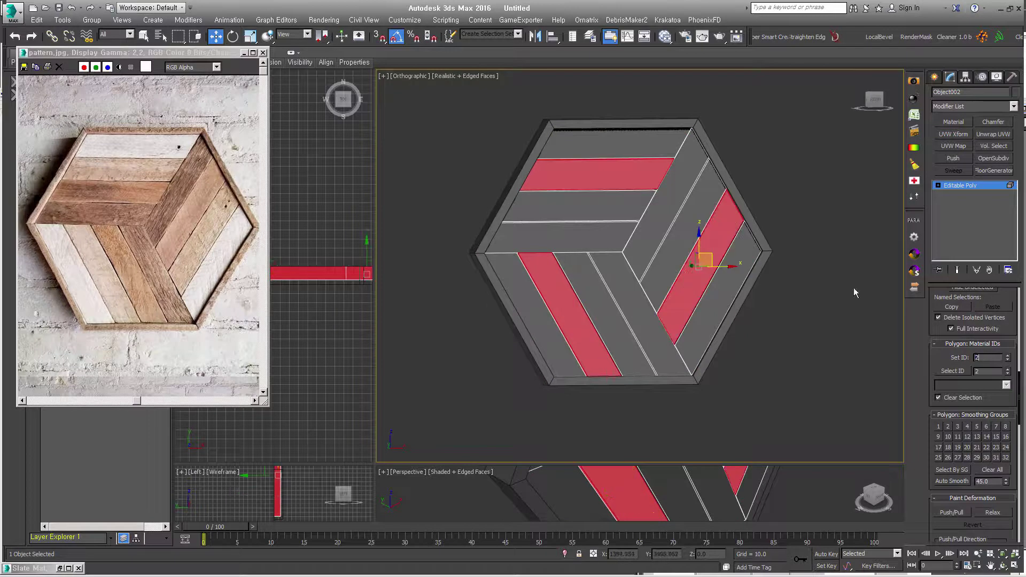
{"action": "left_click", "coordinate": [602, 284]}
{"action": "left_click", "coordinate": [665, 257], "text": "ctrl"}
{"action": "left_click", "coordinate": [607, 209], "text": "ctrl"}
{"action": "left_click", "coordinate": [982, 357]}
{"action": "key", "text": "Return"}
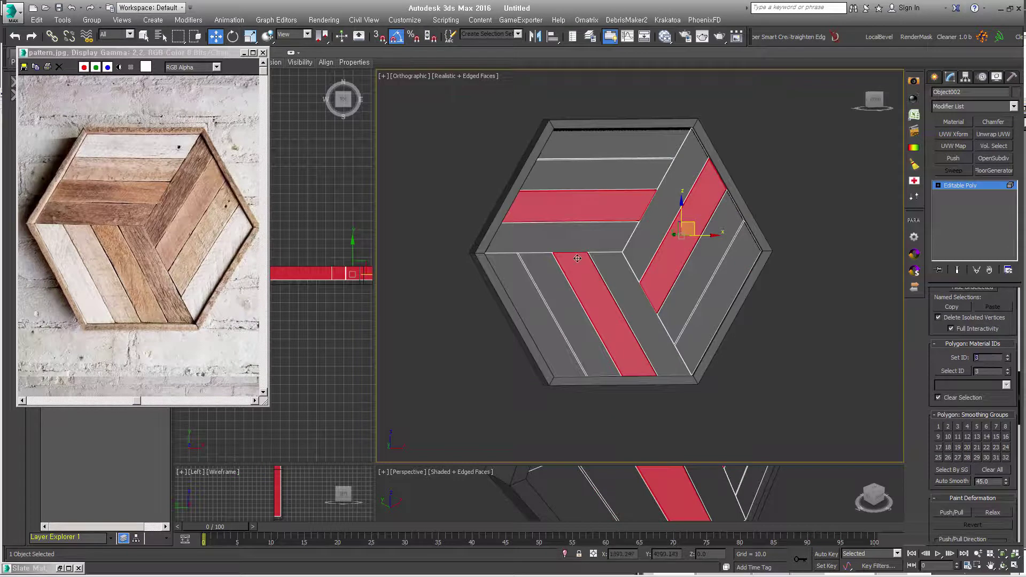
Give the bottom-centre, left and upper-right planks material ID 4, then leave sub-object editing.
{"action": "left_click", "coordinate": [609, 267]}
{"action": "left_click", "coordinate": [560, 238], "text": "ctrl"}
{"action": "left_click", "coordinate": [678, 176], "text": "ctrl"}
{"action": "left_click", "coordinate": [987, 358]}
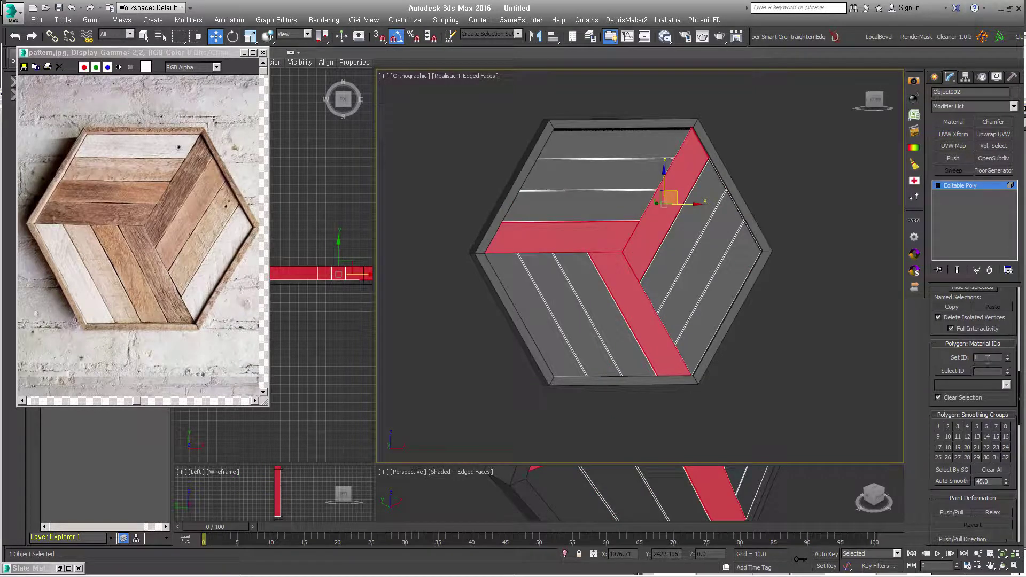
{"action": "type", "text": "4"}
{"action": "key", "text": "Return"}
{"action": "left_click", "coordinate": [956, 186]}
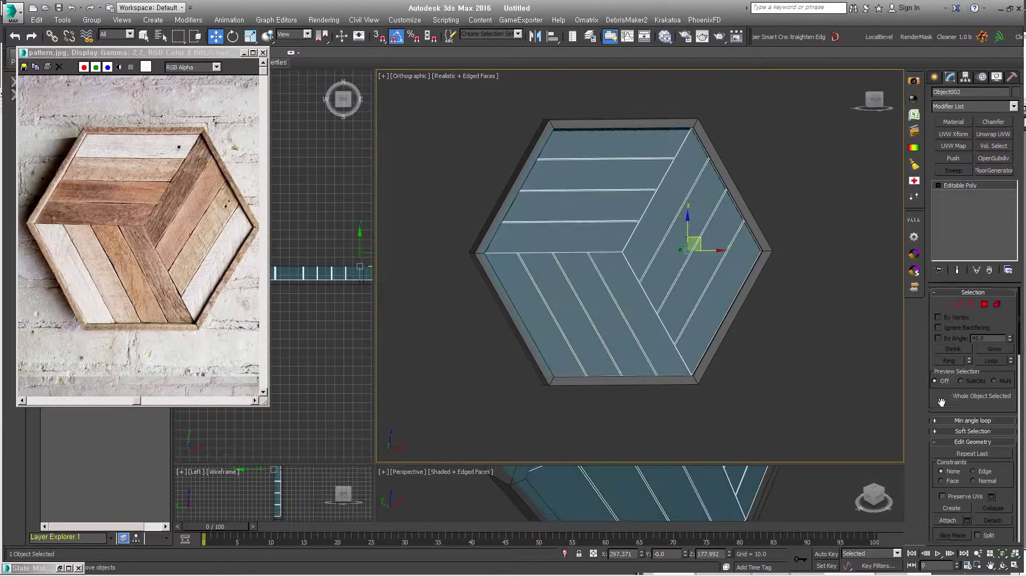
Attach the dark outer frame to the hexagon panel object.
{"action": "left_click_drag", "start_coordinate": [941, 402], "coordinate": [943, 319]}
{"action": "left_click", "coordinate": [948, 436]}
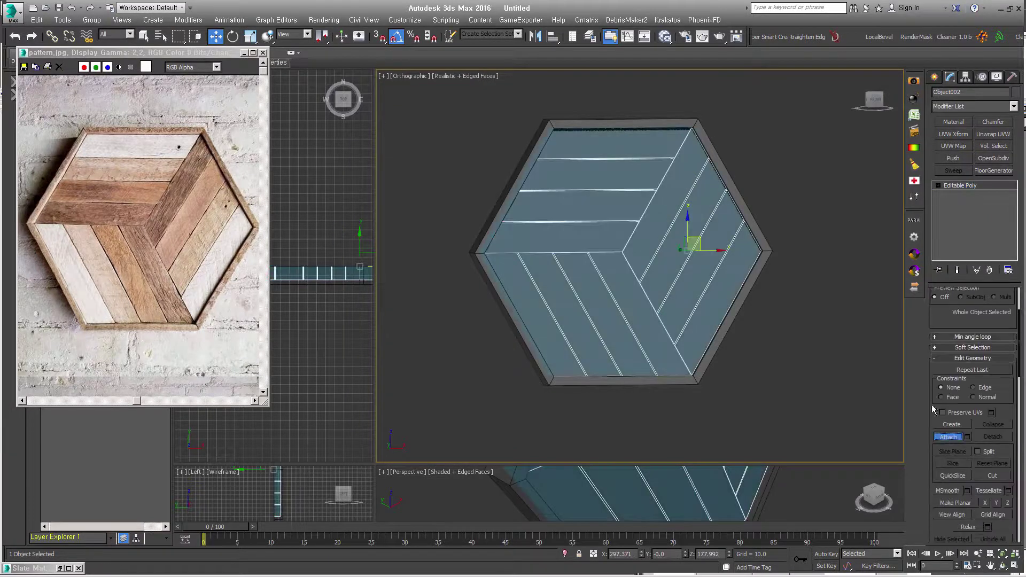
{"action": "left_click", "coordinate": [758, 271]}
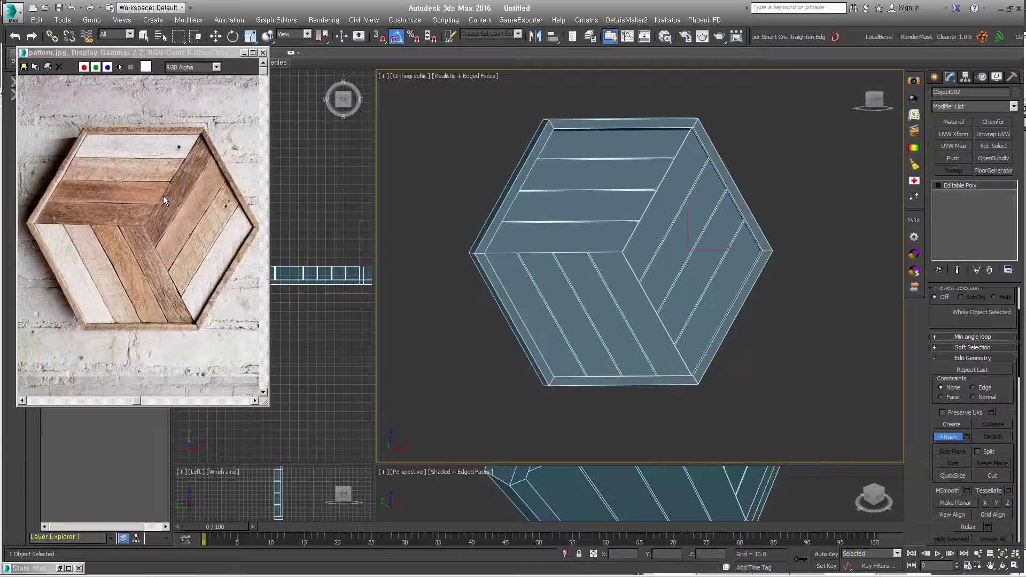
Select the outer frame element, exit sub-object level and orbit to view the panel in 3D.
{"action": "left_click", "coordinate": [938, 184]}
{"action": "left_click", "coordinate": [957, 228]}
{"action": "key", "text": "w"}
{"action": "left_click", "coordinate": [761, 245]}
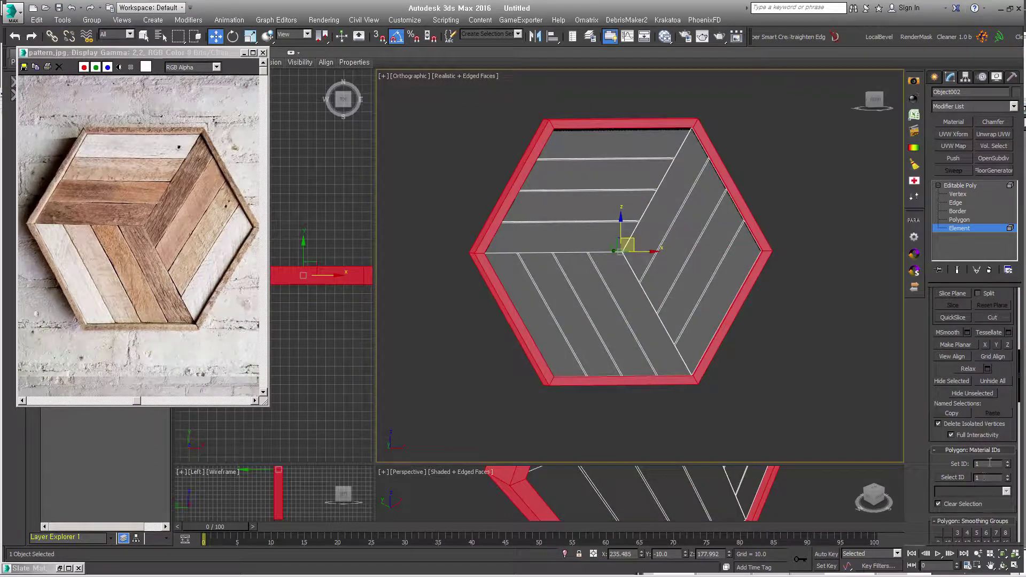
{"action": "left_click", "coordinate": [1004, 223]}
{"action": "left_click", "coordinate": [958, 219]}
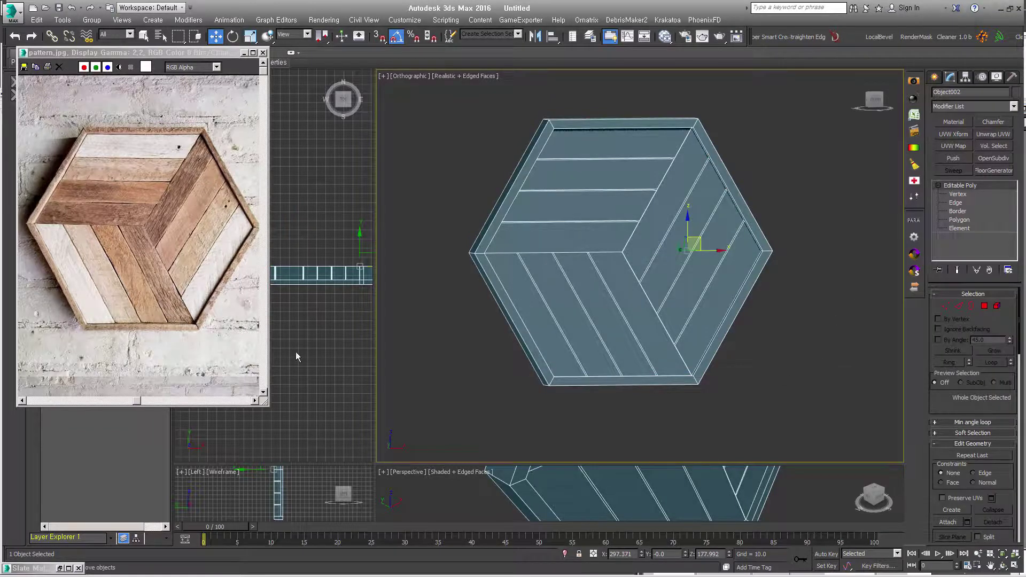
{"action": "mouse_move", "coordinate": [672, 321]}
{"action": "middle_mouse_down", "text": "alt"}
{"action": "mouse_move", "coordinate": [617, 368]}
{"action": "mouse_move", "coordinate": [698, 359]}
{"action": "middle_mouse_up", "text": "alt"}
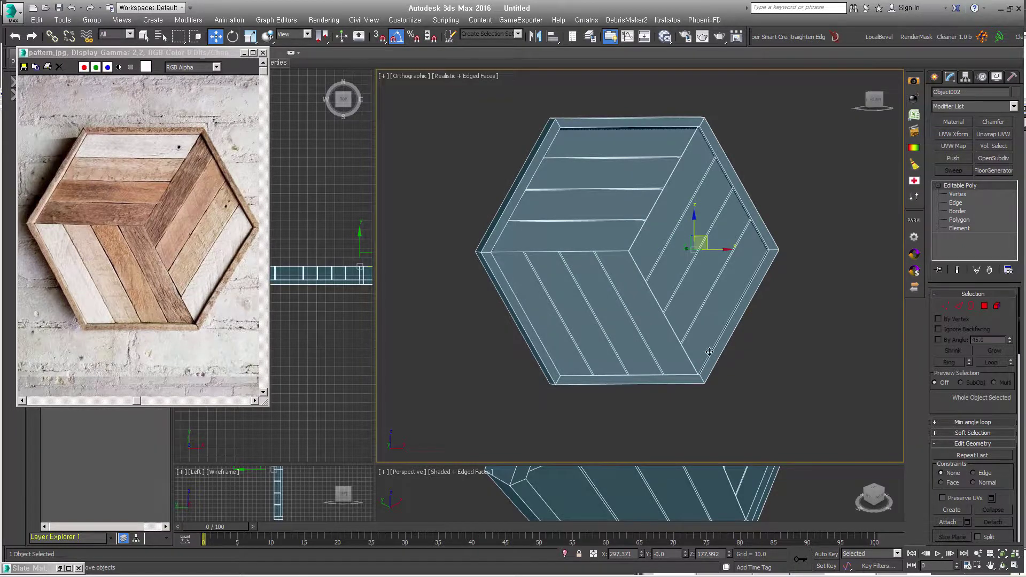
{"action": "middle_click_drag", "start_coordinate": [709, 351], "coordinate": [664, 354], "text": "alt"}
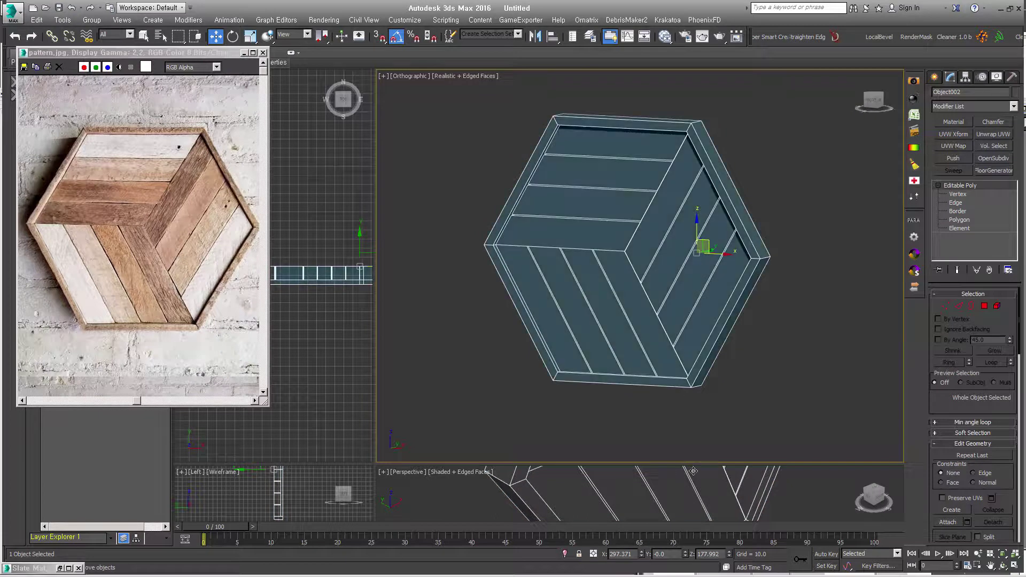
{"action": "middle_click_drag", "start_coordinate": [712, 404], "coordinate": [707, 390]}
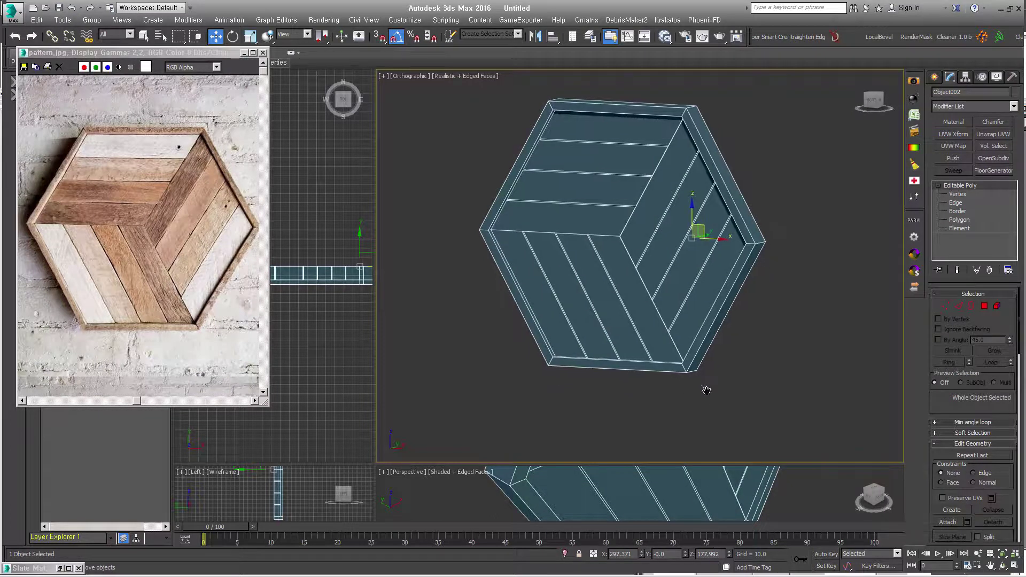
Add a Box UVW Map sized 500 × 500 × 500 to the panel.
{"action": "key", "text": "u"}
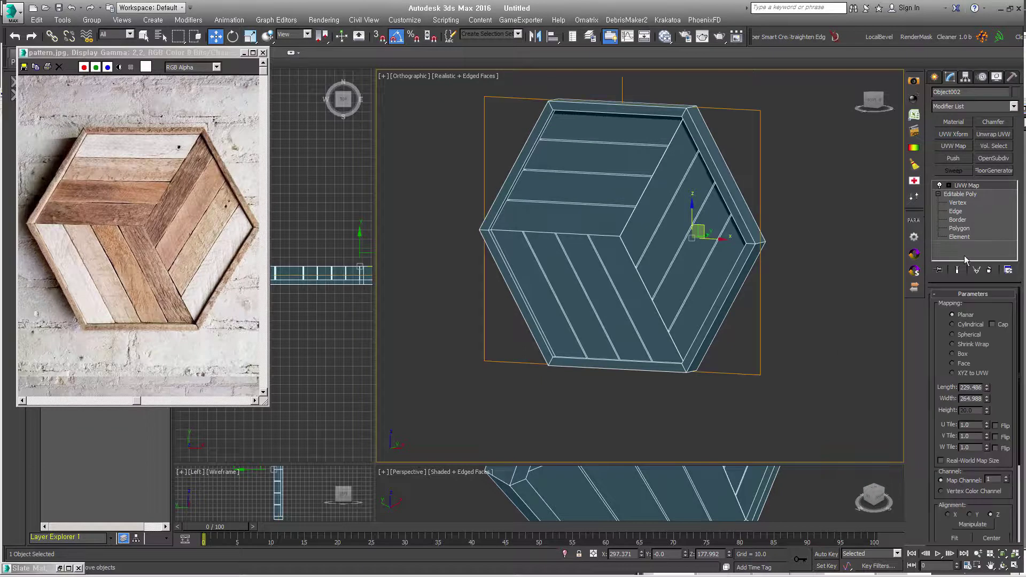
{"action": "left_click", "coordinate": [961, 354]}
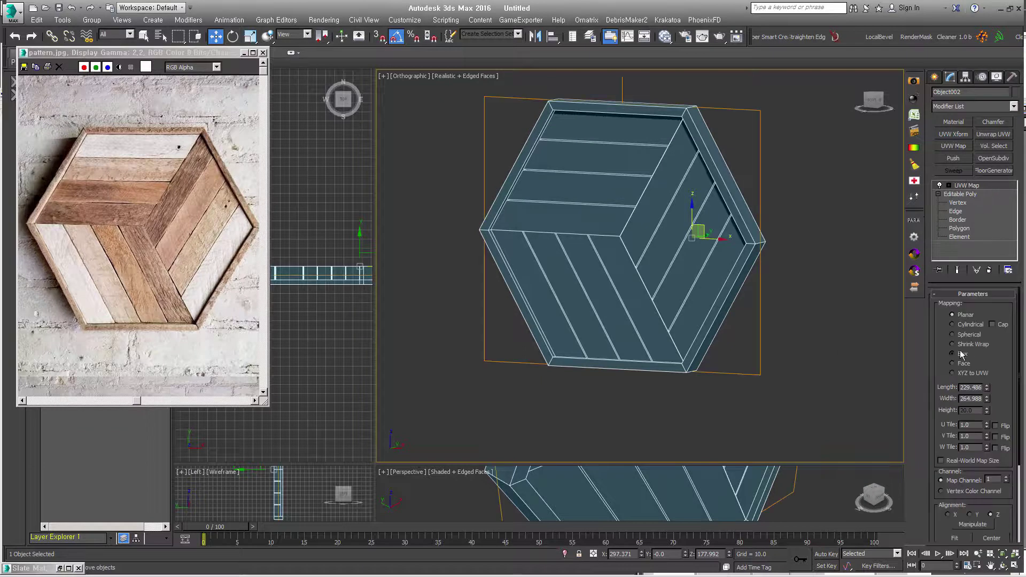
{"action": "double_click", "coordinate": [971, 388]}
{"action": "type", "text": "500"}
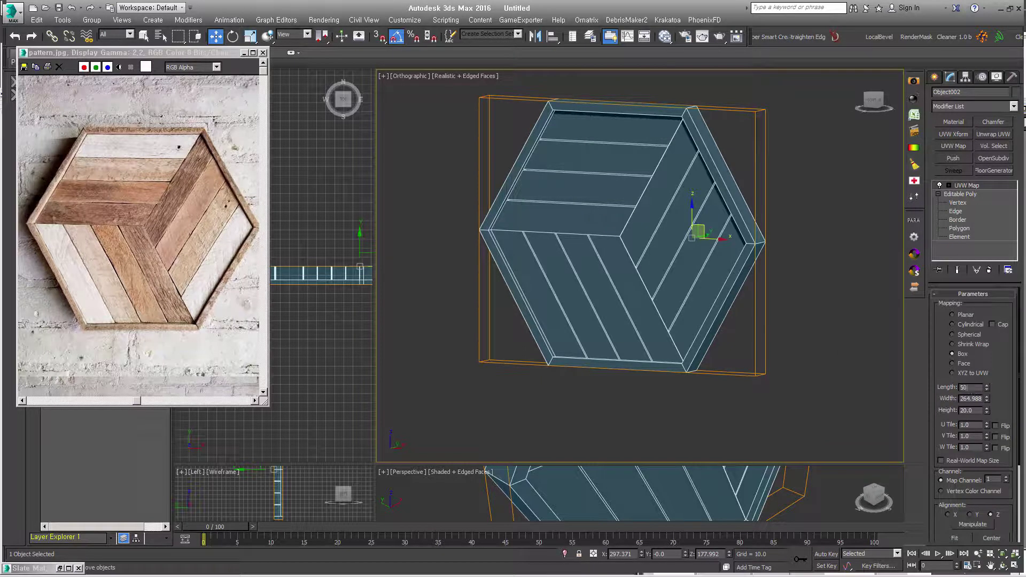
{"action": "key", "text": "Tab"}
{"action": "type", "text": "5"}
{"action": "key", "text": "Tab"}
{"action": "type", "text": "5"}
{"action": "key", "text": "Return"}
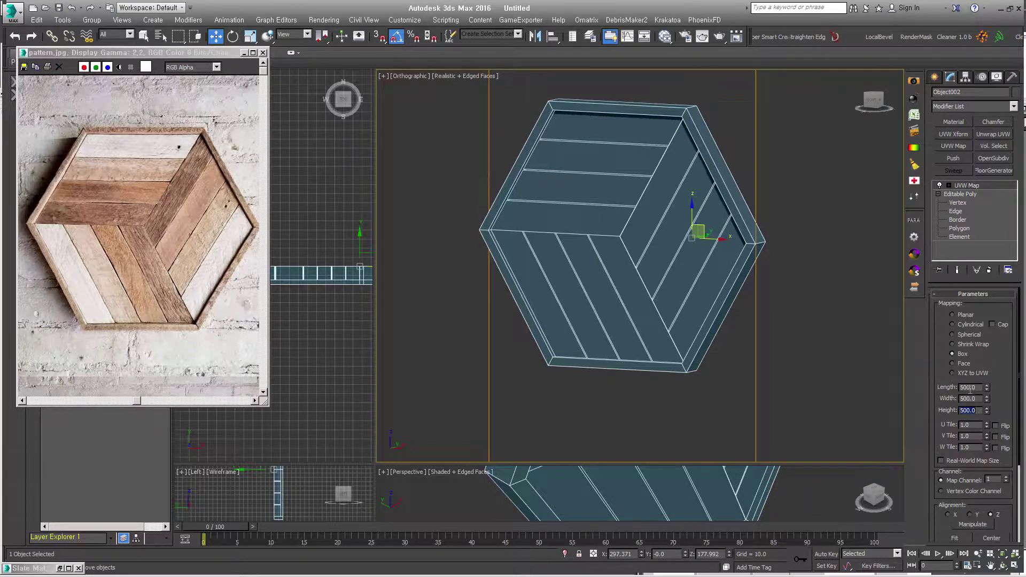
Orbit to check the mapping box, then undo to remove the UVW Map.
{"action": "scroll", "coordinate": [734, 339], "scroll_direction": "down", "scroll_amount": 3}
{"action": "scroll", "coordinate": [734, 338], "scroll_direction": "down", "scroll_amount": 3}
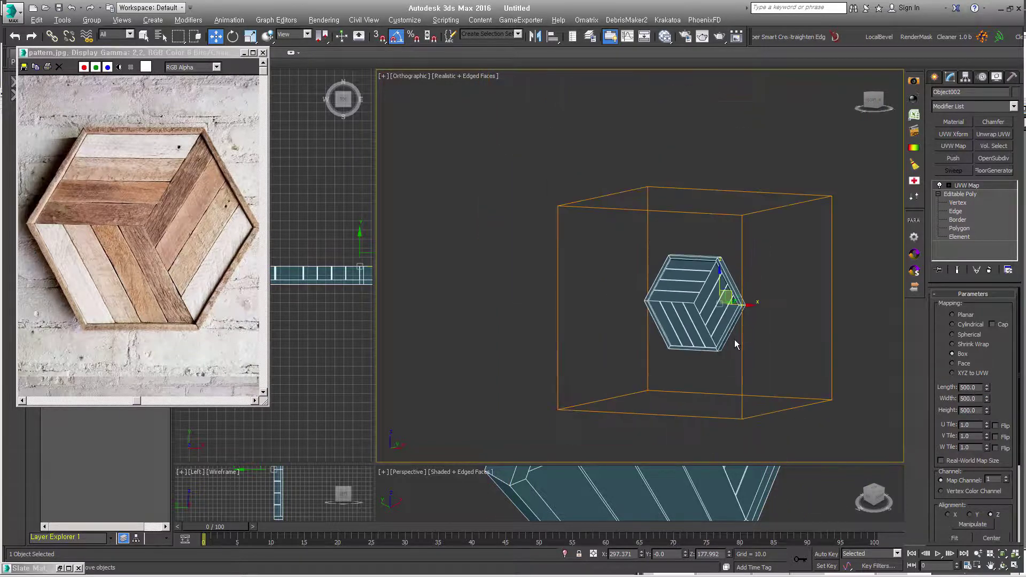
{"action": "middle_click_drag", "start_coordinate": [734, 339], "coordinate": [729, 376], "text": "alt"}
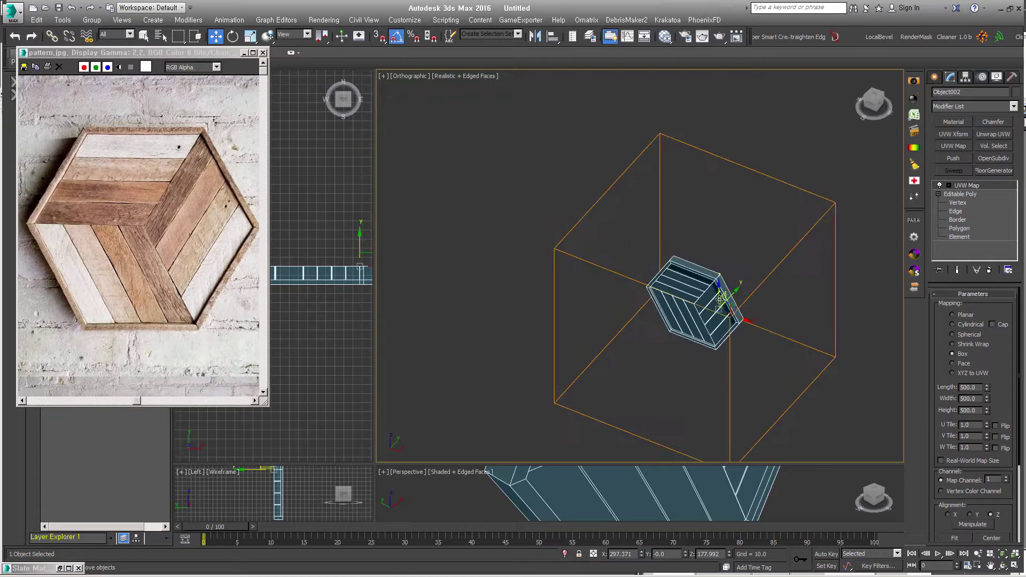
{"action": "scroll", "coordinate": [715, 309], "scroll_direction": "up", "scroll_amount": 2}
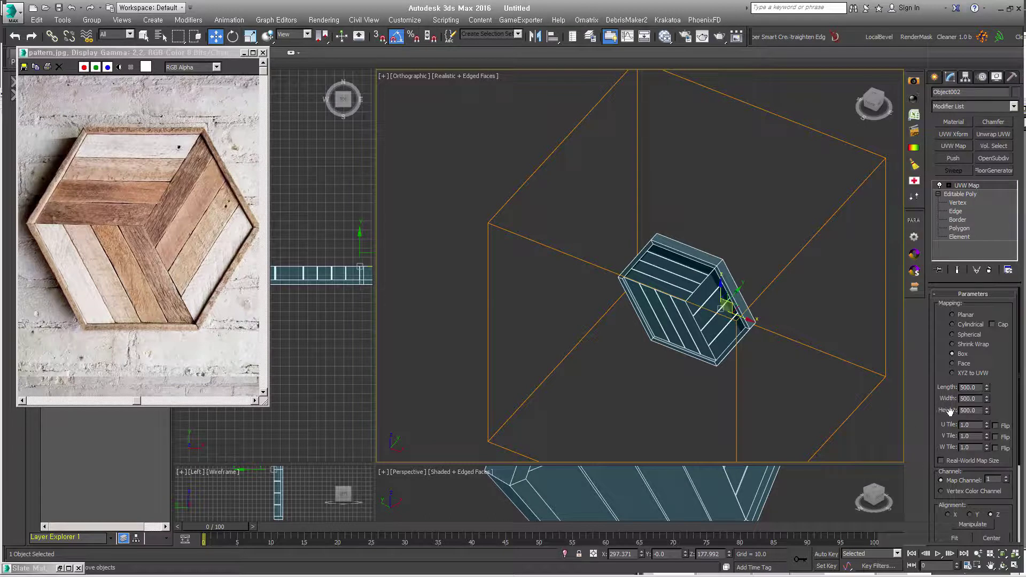
{"action": "key", "text": "ctrl+z"}
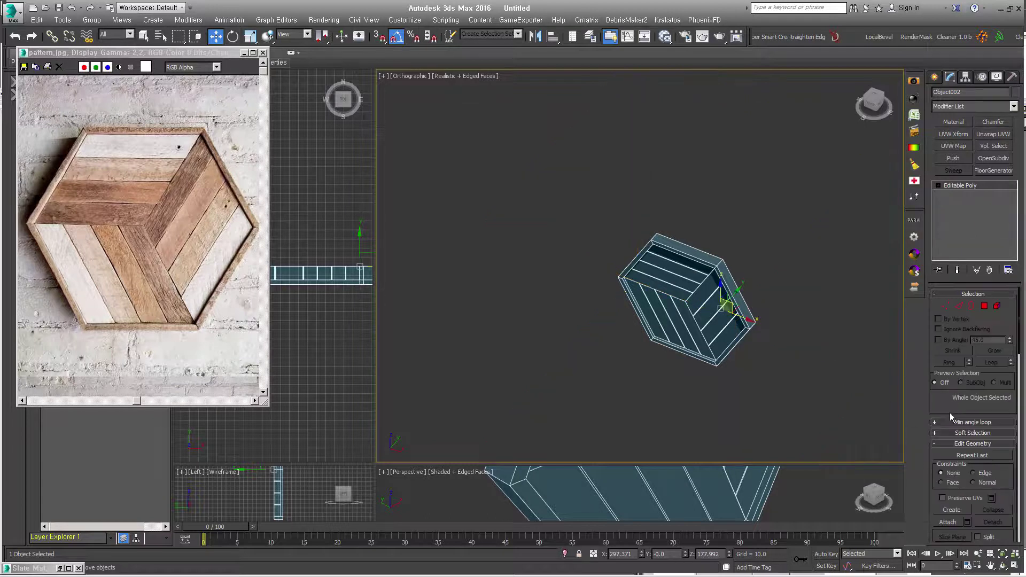
Apply Unwrap UVW, select all polygons and Pack Normalize with Rotate enabled in the UV editor.
{"action": "middle_click_drag", "start_coordinate": [737, 344], "coordinate": [718, 319]}
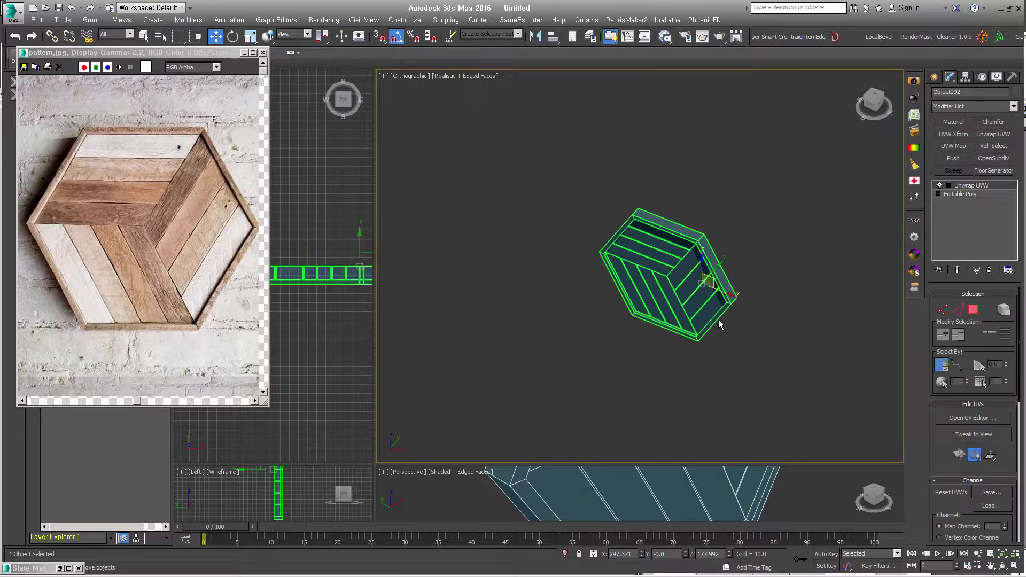
{"action": "key", "text": "z"}
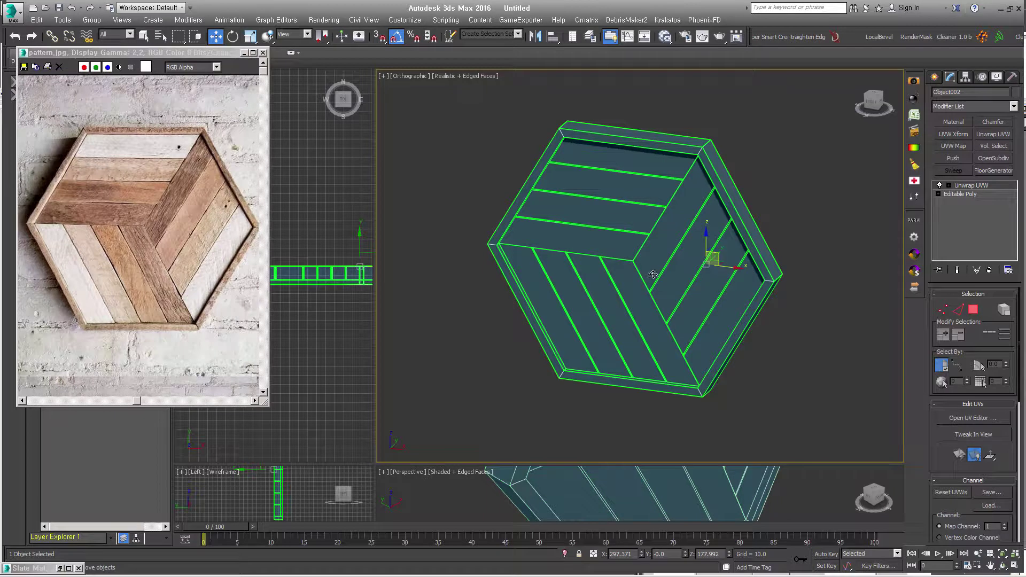
{"action": "left_click", "coordinate": [972, 309]}
{"action": "key", "text": "ctrl+a"}
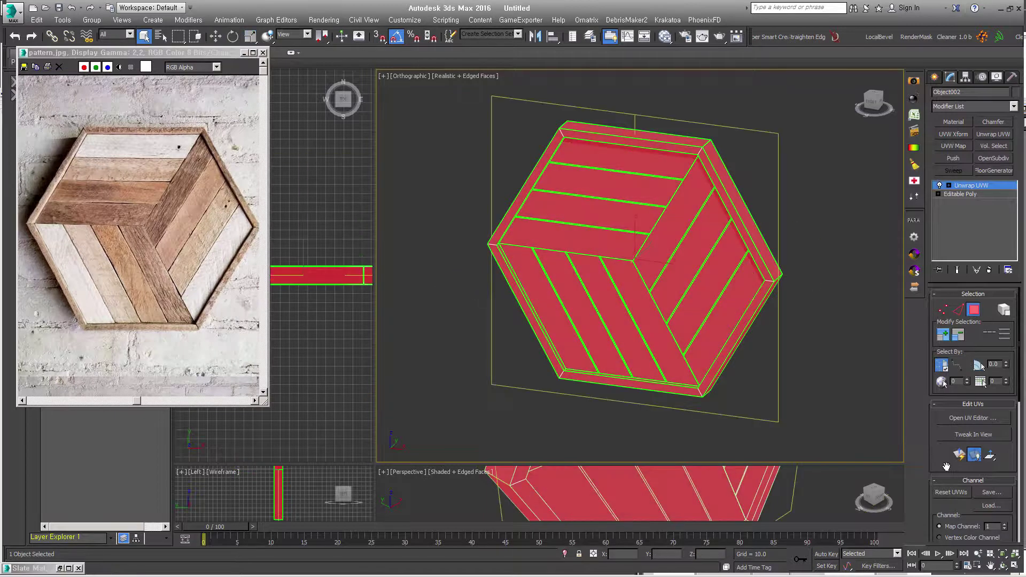
{"action": "left_click", "coordinate": [992, 422]}
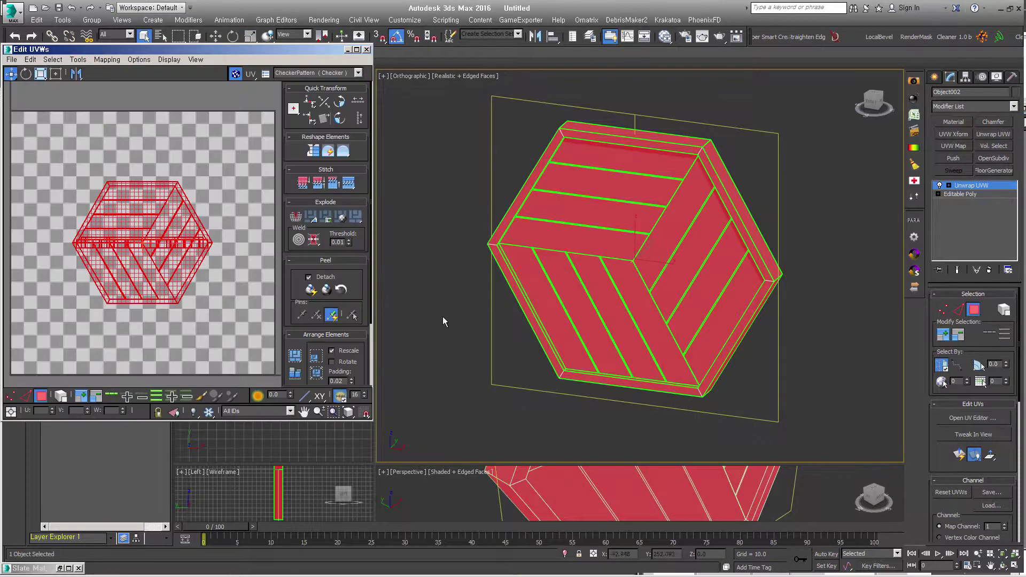
{"action": "left_click", "coordinate": [332, 361]}
{"action": "left_click", "coordinate": [316, 374]}
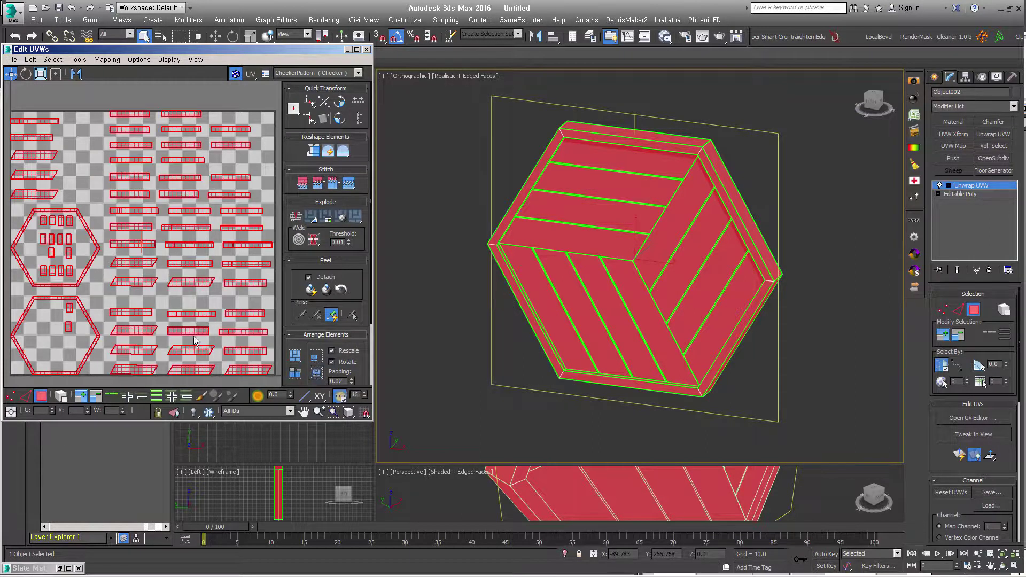
{"action": "middle_click_drag", "start_coordinate": [129, 301], "coordinate": [136, 283]}
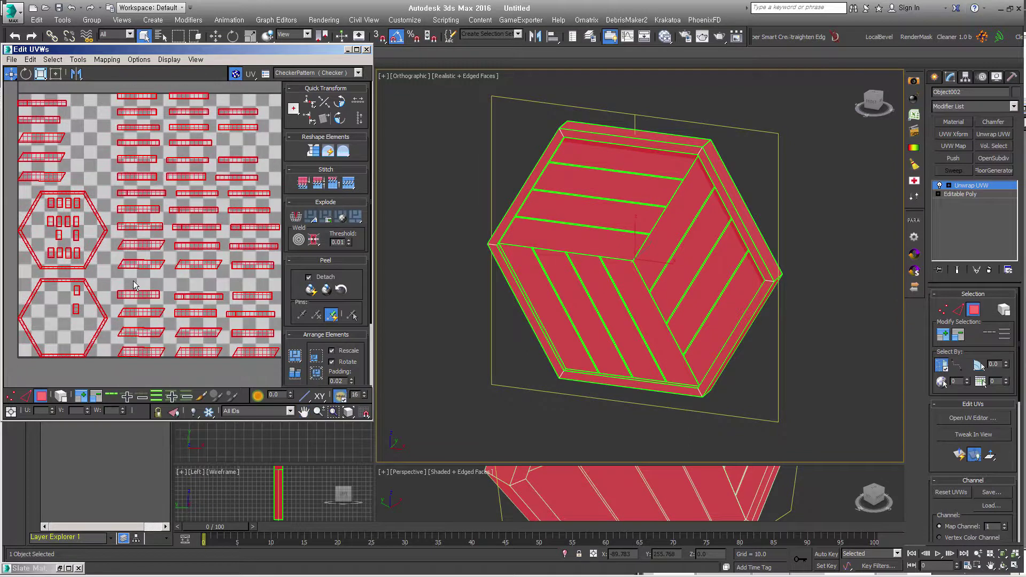
{"action": "mouse_move", "coordinate": [299, 50]}
{"action": "left_mouse_down"}
{"action": "mouse_move", "coordinate": [514, 107]}
{"action": "mouse_move", "coordinate": [585, 148]}
{"action": "left_mouse_up"}
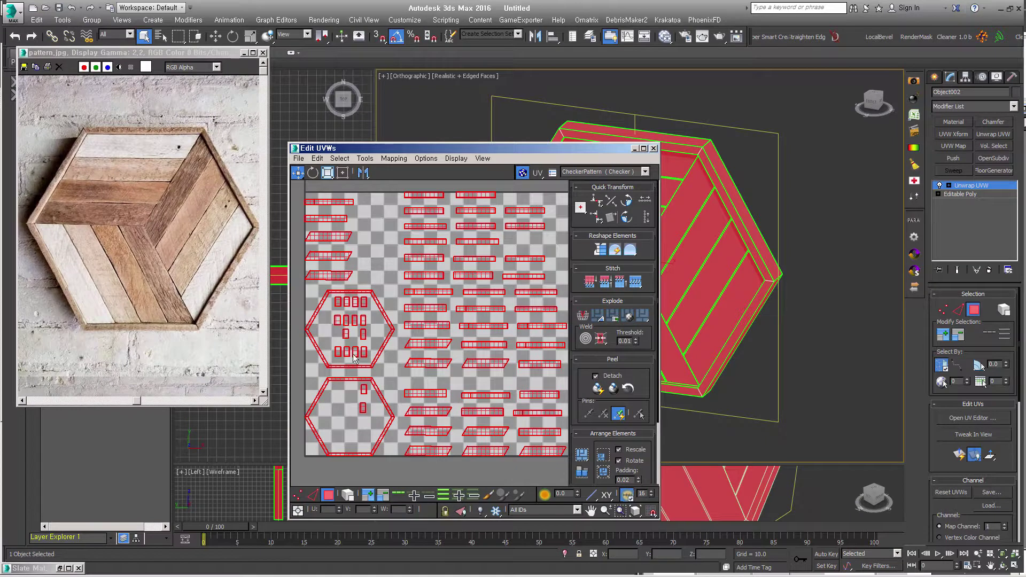
Select the hexagon outline UV edges and break them apart.
{"action": "middle_click_drag", "start_coordinate": [353, 359], "coordinate": [420, 303]}
{"action": "left_click", "coordinate": [312, 494]}
{"action": "mouse_move", "coordinate": [364, 437]}
{"action": "left_mouse_down"}
{"action": "mouse_move", "coordinate": [478, 242]}
{"action": "mouse_move", "coordinate": [468, 231]}
{"action": "left_mouse_up"}
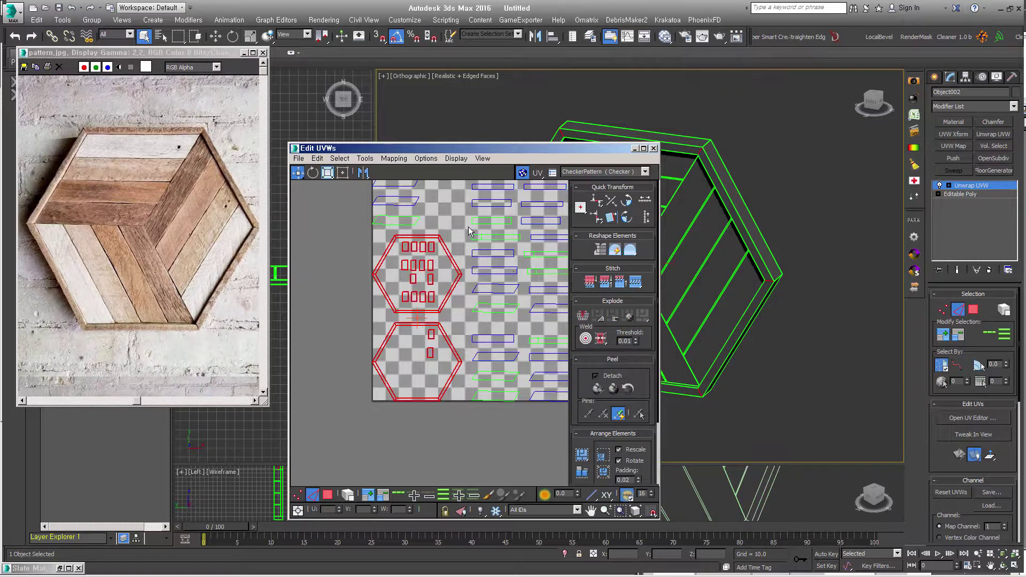
{"action": "left_click", "coordinate": [584, 316]}
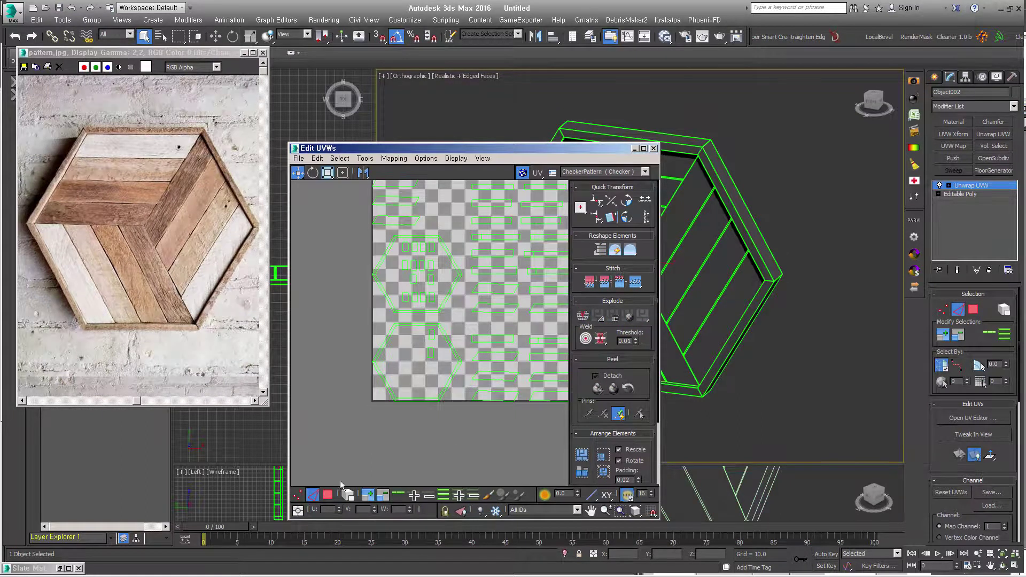
Pack all UV islands, scale them up past the square with Freeform Mode, and finish.
{"action": "key", "text": "3"}
{"action": "key", "text": "ctrl+a"}
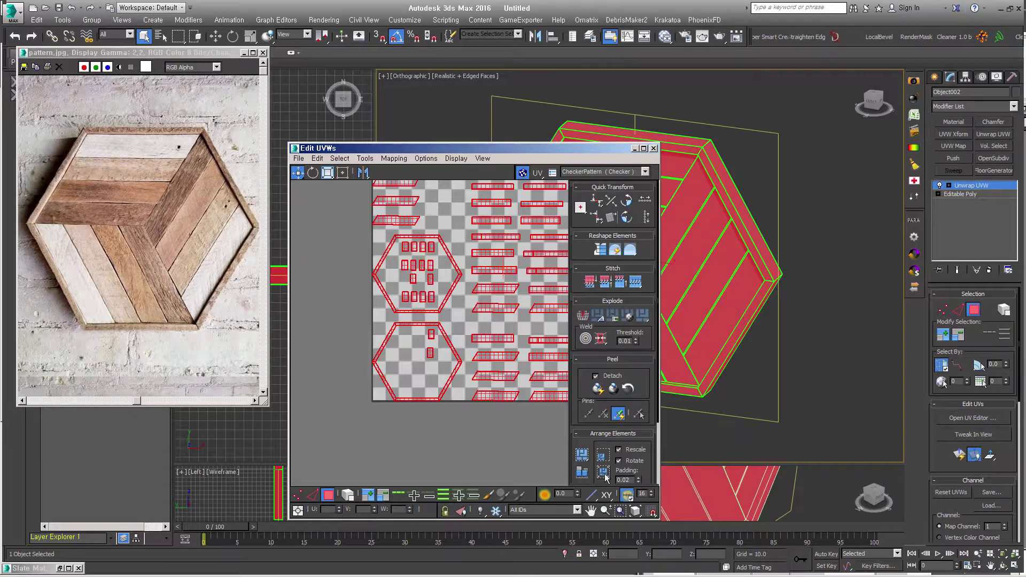
{"action": "left_click", "coordinate": [602, 471]}
{"action": "middle_click_drag", "start_coordinate": [465, 361], "coordinate": [410, 390]}
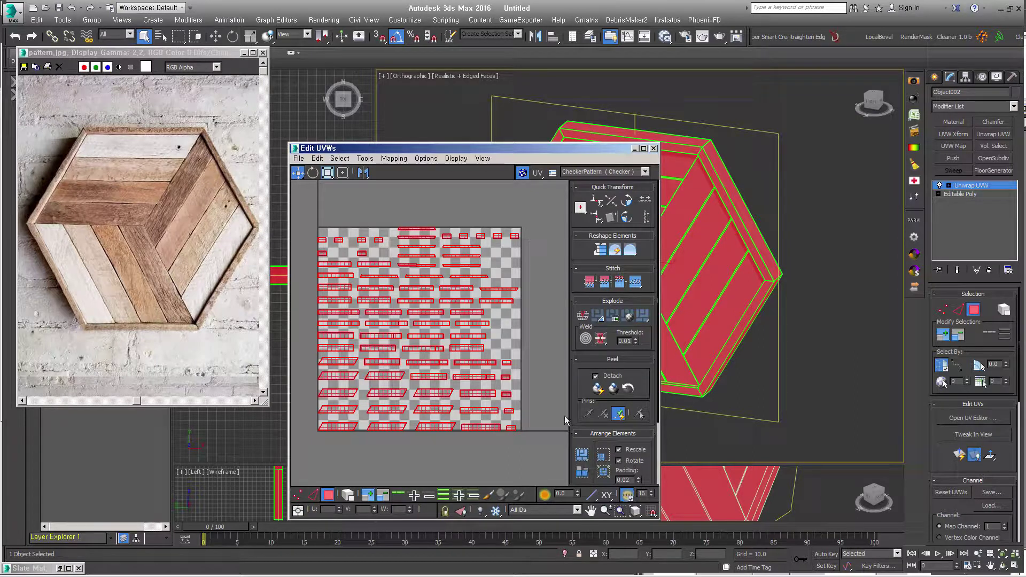
{"action": "left_click", "coordinate": [583, 459]}
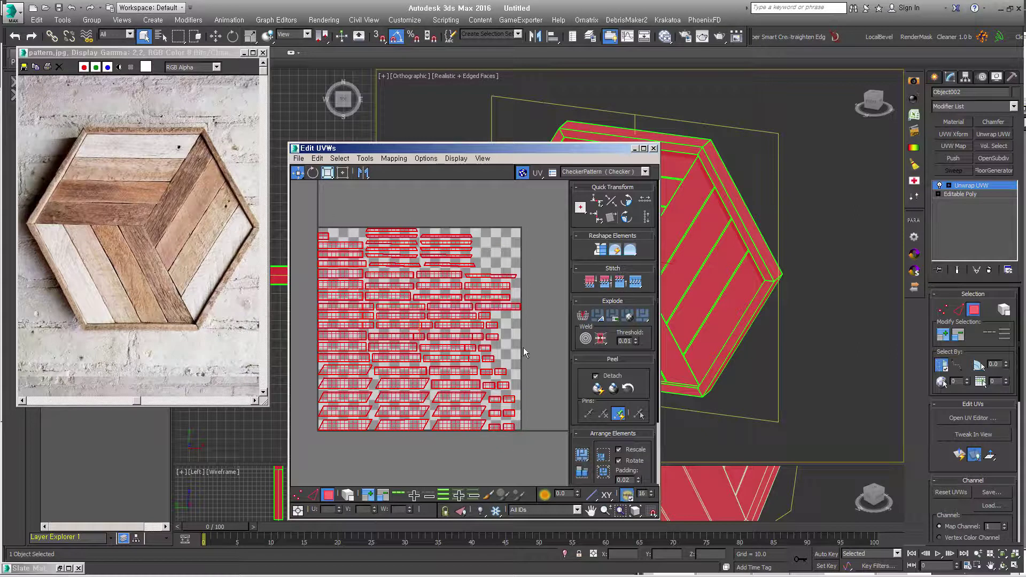
{"action": "left_click", "coordinate": [342, 172]}
{"action": "mouse_move", "coordinate": [527, 234]}
{"action": "left_mouse_down"}
{"action": "mouse_move", "coordinate": [742, 134]}
{"action": "mouse_move", "coordinate": [727, 140]}
{"action": "left_mouse_up"}
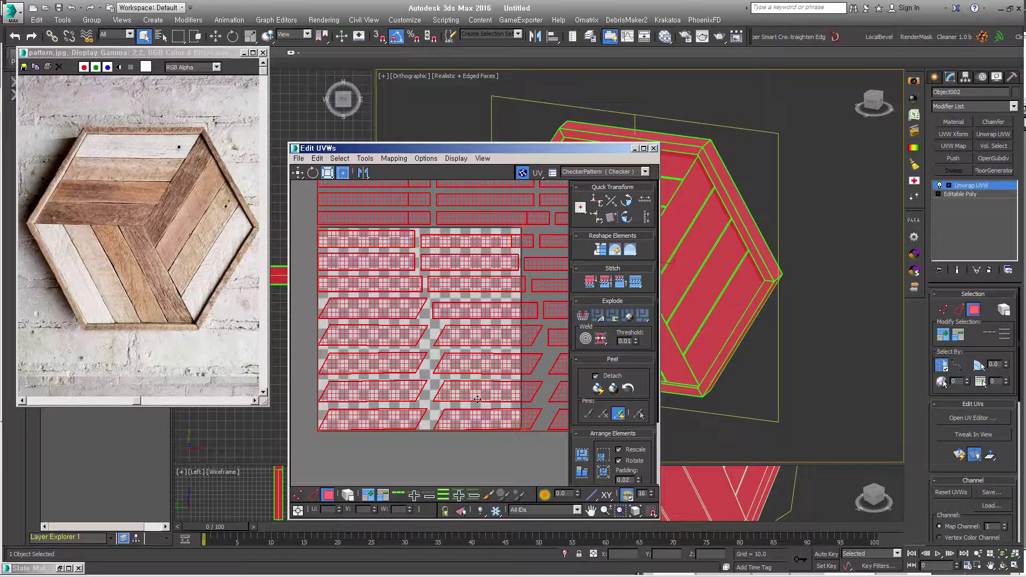
{"action": "key", "text": "Delete"}
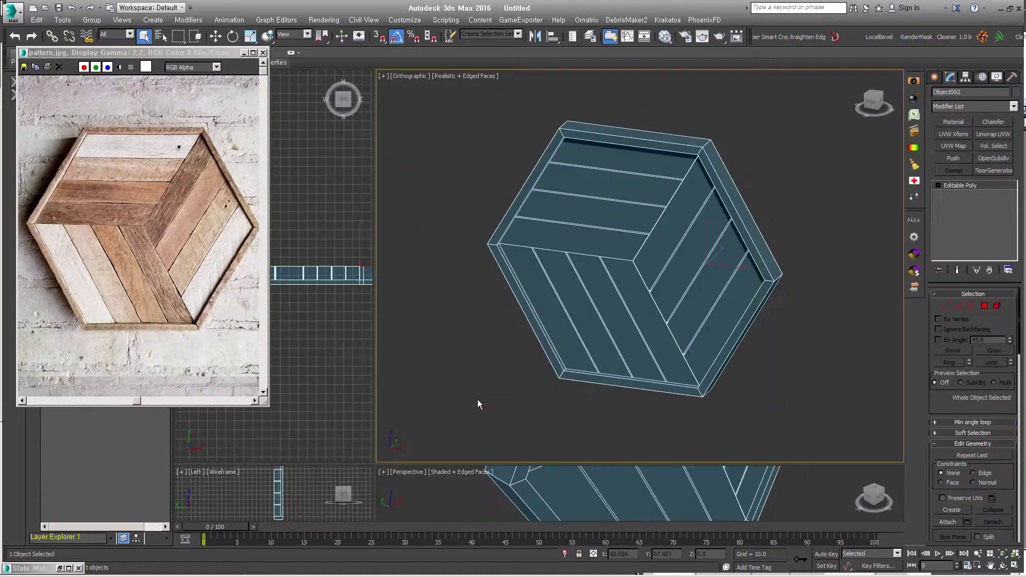
{"action": "middle_click_drag", "start_coordinate": [673, 392], "coordinate": [751, 379], "text": "alt"}
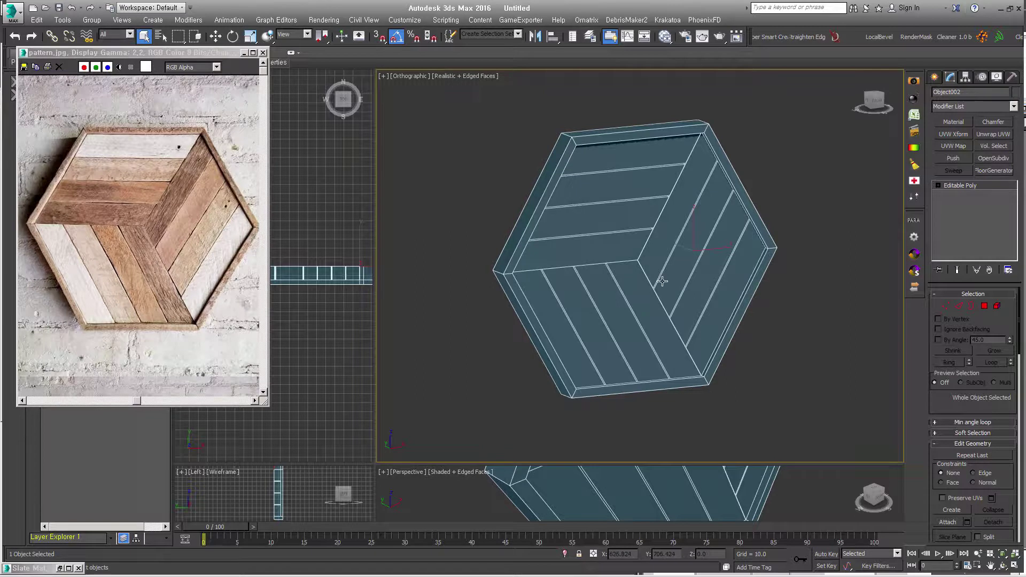
{"action": "left_click", "coordinate": [665, 37]}
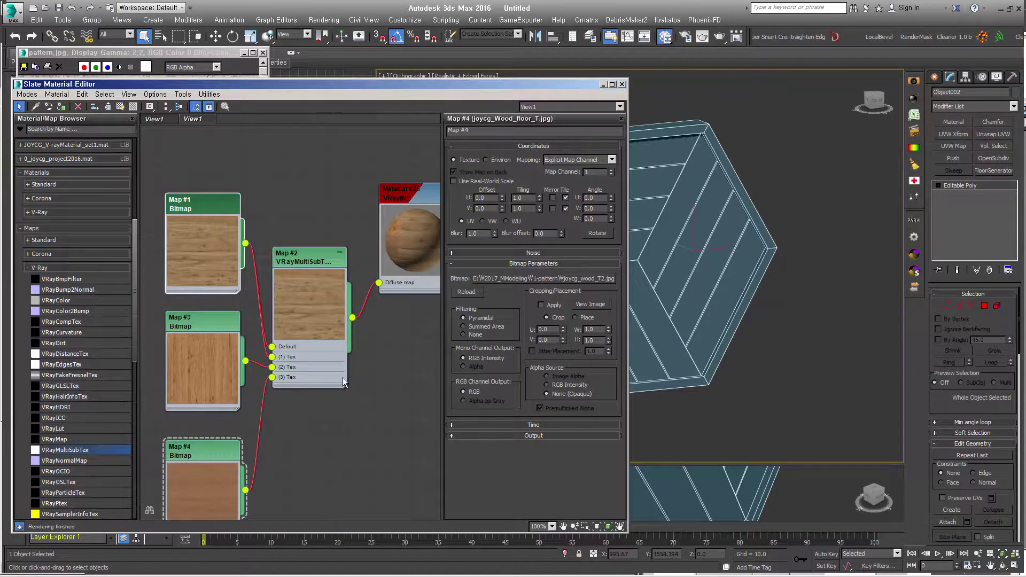
{"action": "scroll", "coordinate": [343, 381], "scroll_direction": "down", "scroll_amount": 2}
{"action": "left_click_drag", "start_coordinate": [308, 245], "coordinate": [311, 204]}
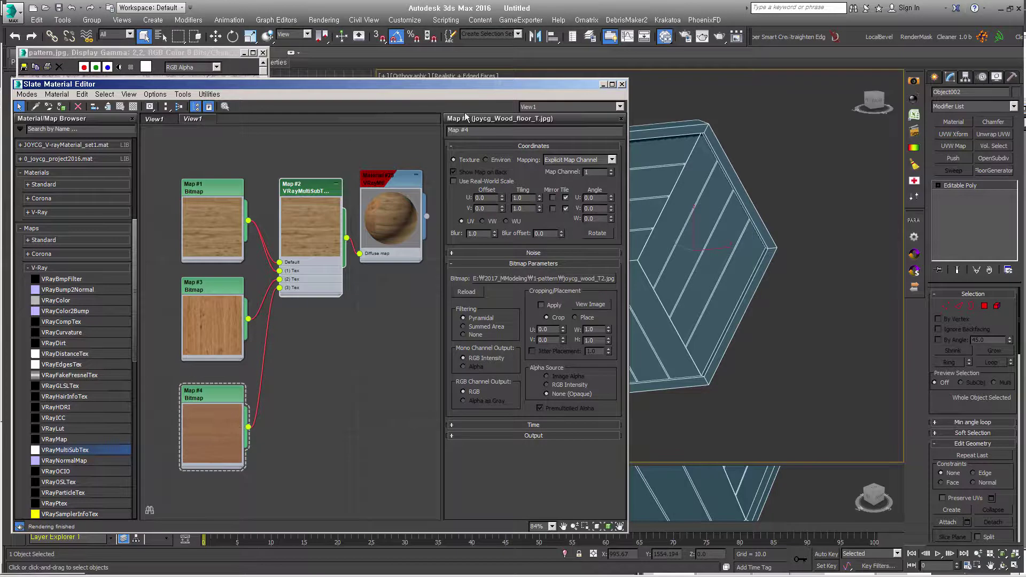
{"action": "left_click", "coordinate": [602, 84]}
{"action": "scroll", "coordinate": [508, 348], "scroll_direction": "down", "scroll_amount": 2}
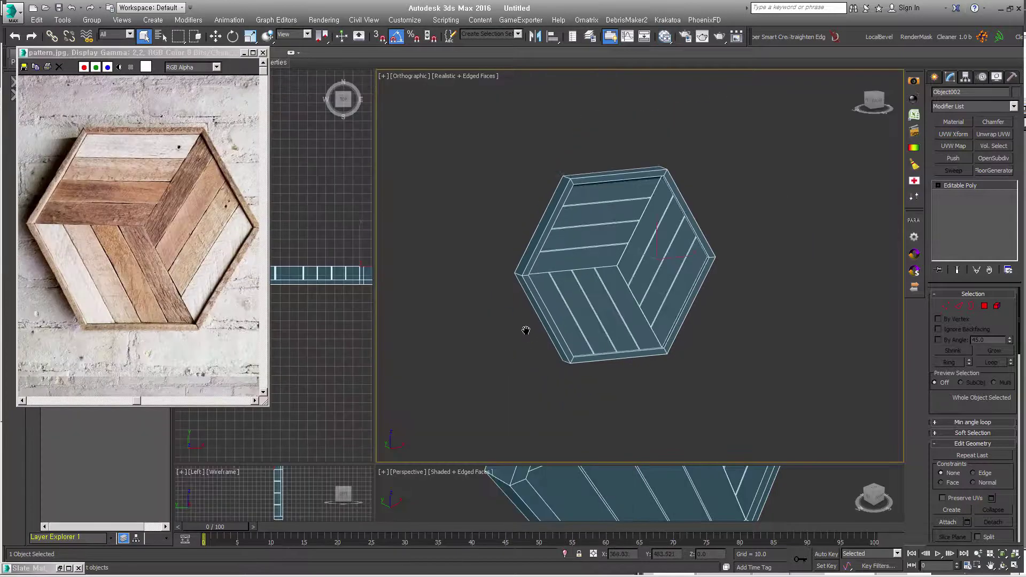
Hide the hexagon tile, start a Standard Primitives Plane and switch to Front view.
{"action": "key", "text": "Delete"}
{"action": "scroll", "coordinate": [206, 155], "scroll_direction": "down", "scroll_amount": 5}
{"action": "scroll", "coordinate": [203, 234], "scroll_direction": "down", "scroll_amount": 2}
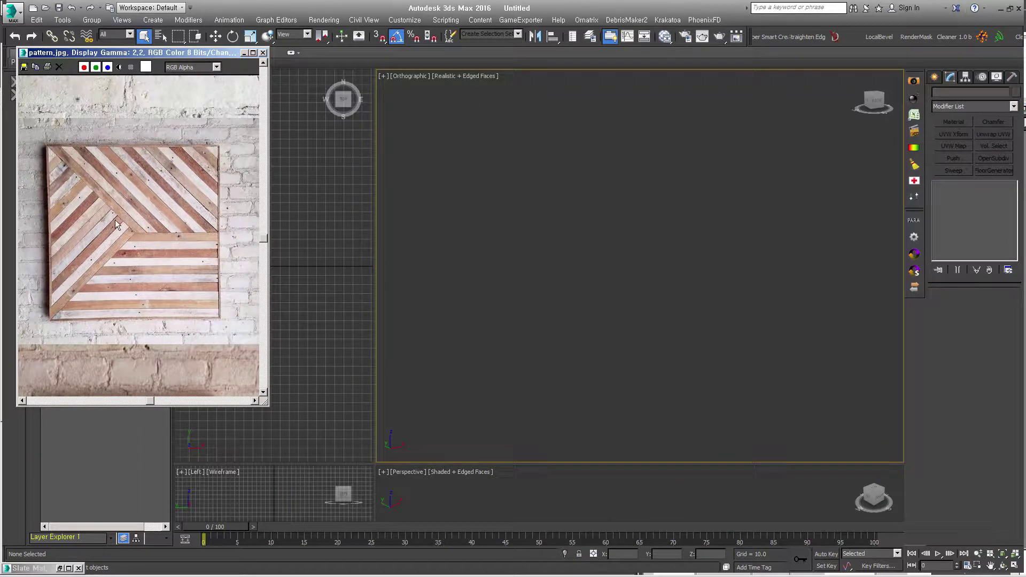
{"action": "left_click", "coordinate": [933, 77]}
{"action": "left_click", "coordinate": [951, 94]}
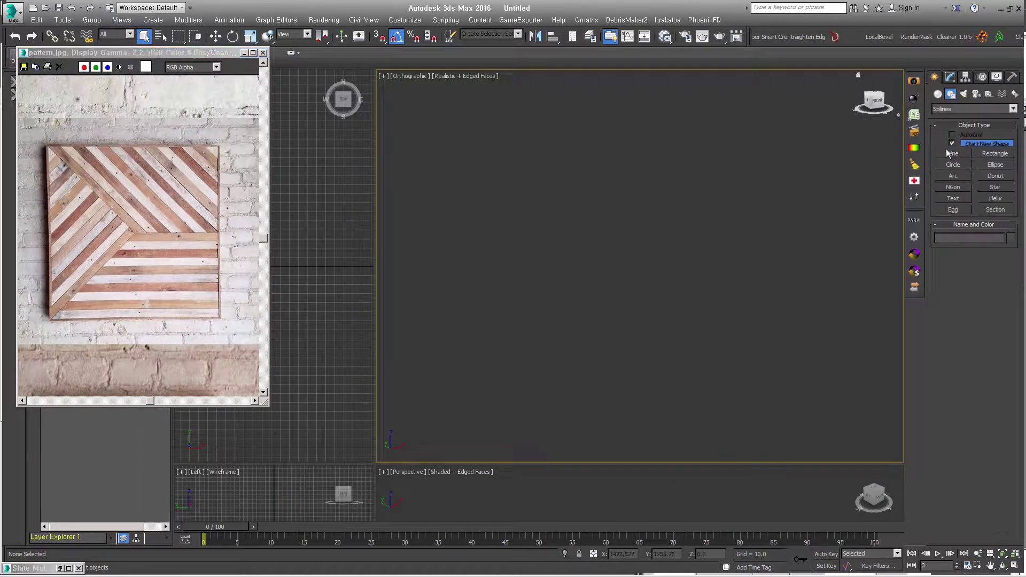
{"action": "left_click", "coordinate": [937, 94]}
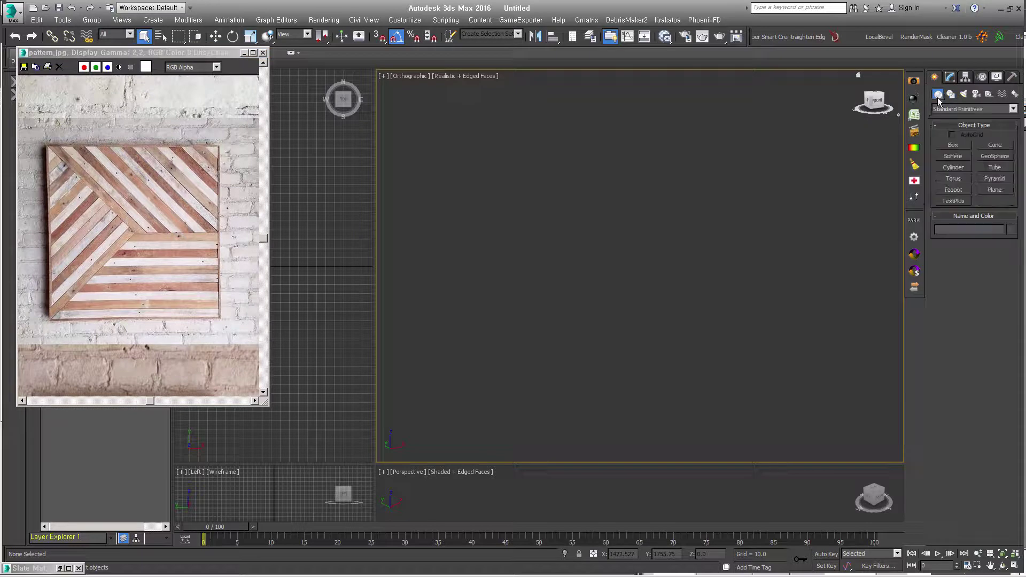
{"action": "left_click", "coordinate": [994, 190]}
{"action": "left_click_drag", "start_coordinate": [489, 128], "coordinate": [735, 363]}
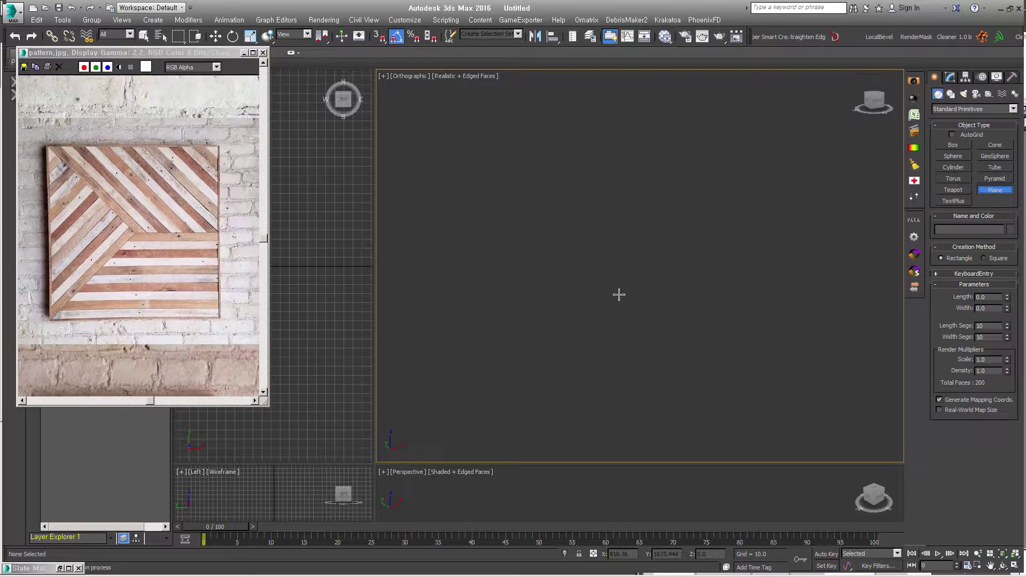
{"action": "right_click", "coordinate": [736, 363]}
{"action": "key", "text": "f"}
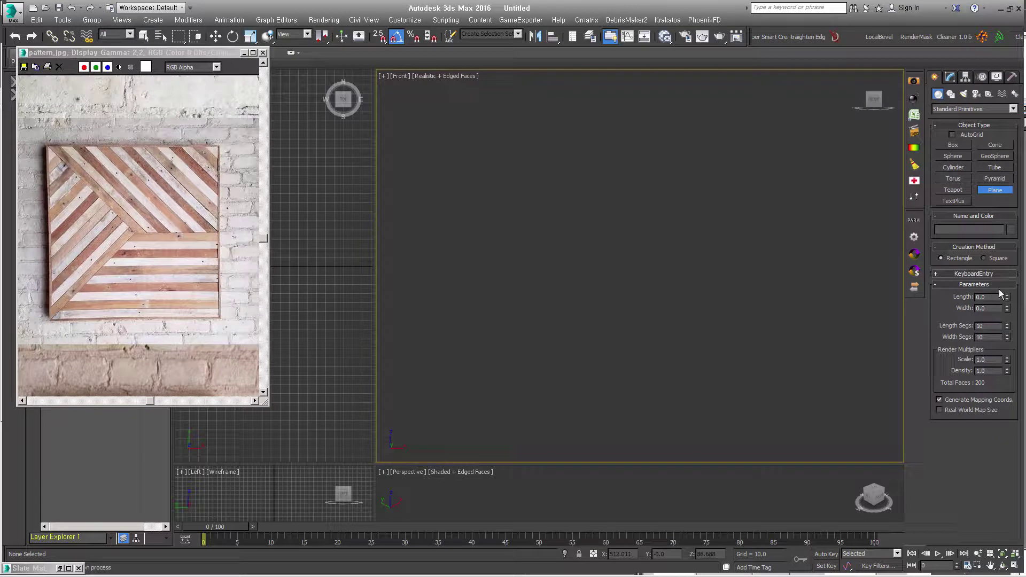
Draw a square 264.41 plane in Front view with its segments reduced to 1.
{"action": "left_click", "coordinate": [993, 258]}
{"action": "left_click_drag", "start_coordinate": [625, 254], "coordinate": [740, 337]}
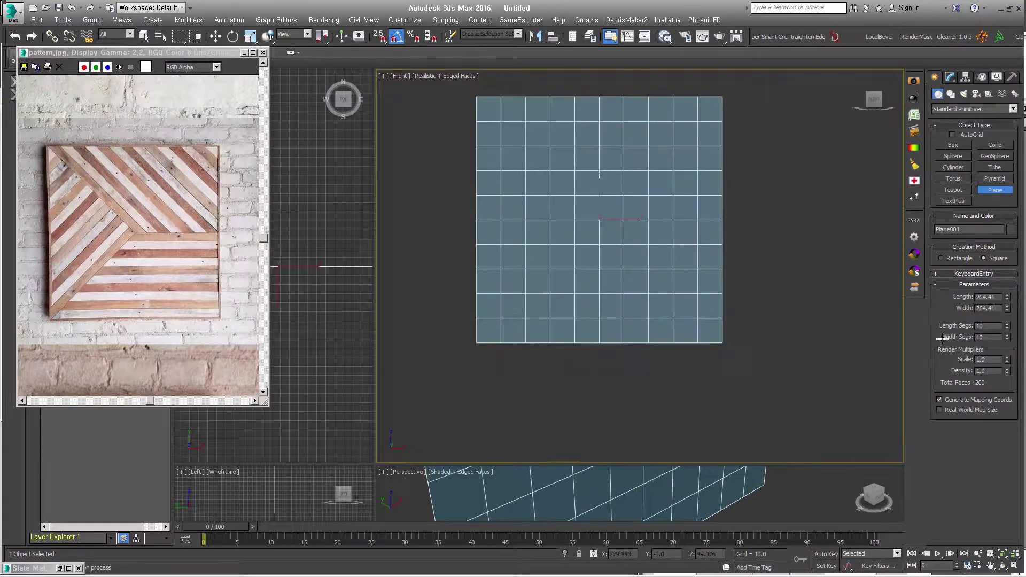
{"action": "right_click", "coordinate": [1008, 338]}
{"action": "middle_click_drag", "start_coordinate": [608, 259], "coordinate": [624, 284]}
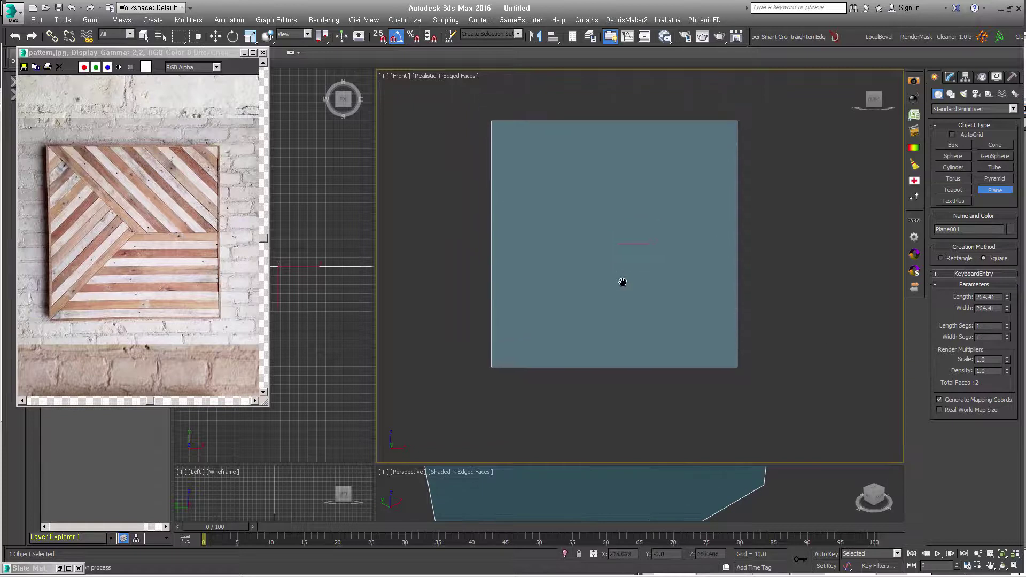
Inset the plane's face into a thin border, then invert the selection and detach the border faces.
{"action": "key", "text": "4"}
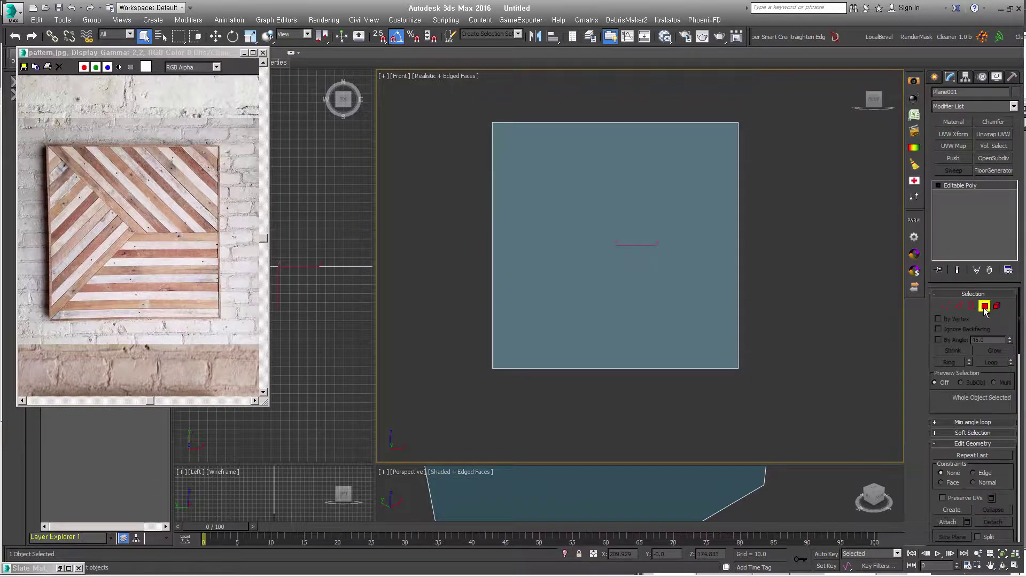
{"action": "left_click", "coordinate": [627, 232]}
{"action": "right_click", "coordinate": [604, 197]}
{"action": "left_click", "coordinate": [550, 251]}
{"action": "left_click_drag", "start_coordinate": [634, 231], "coordinate": [635, 234]}
{"action": "key", "text": "ctrl+i"}
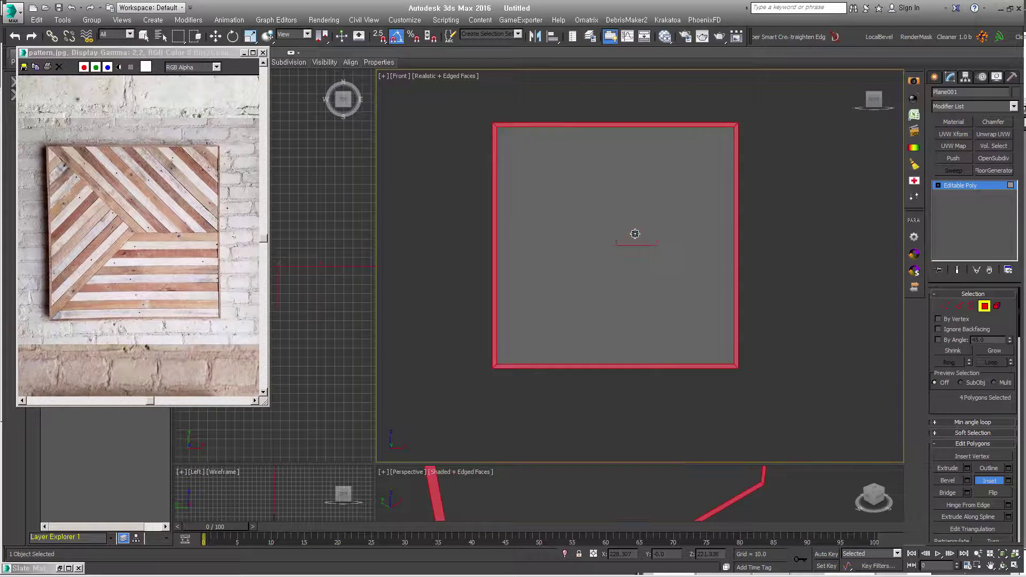
{"action": "key", "text": "alt+d"}
{"action": "key", "text": "Return"}
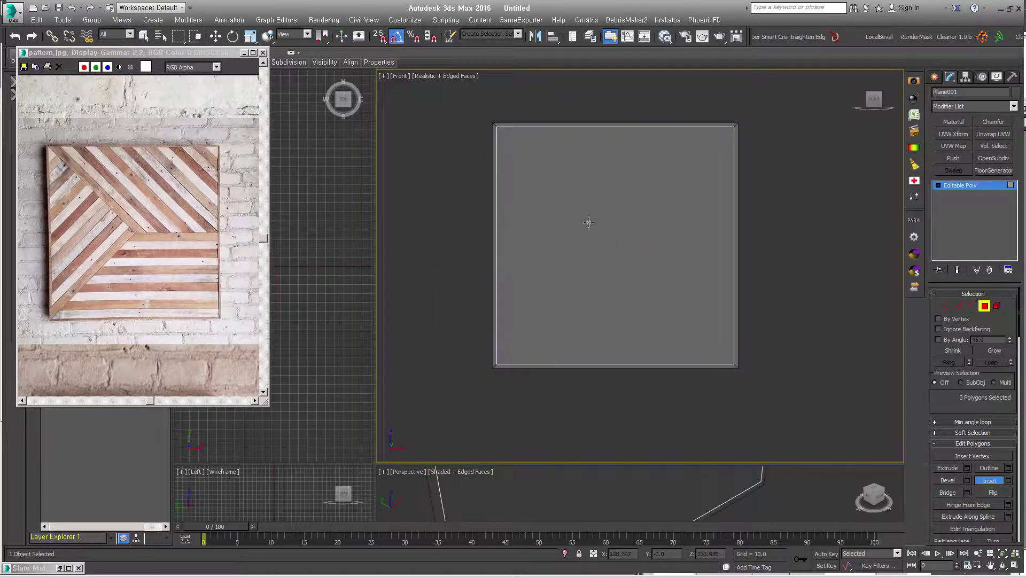
Collapse the centre face to a single point, making four triangles meeting in the middle.
{"action": "left_click", "coordinate": [588, 222]}
{"action": "right_click", "coordinate": [601, 260]}
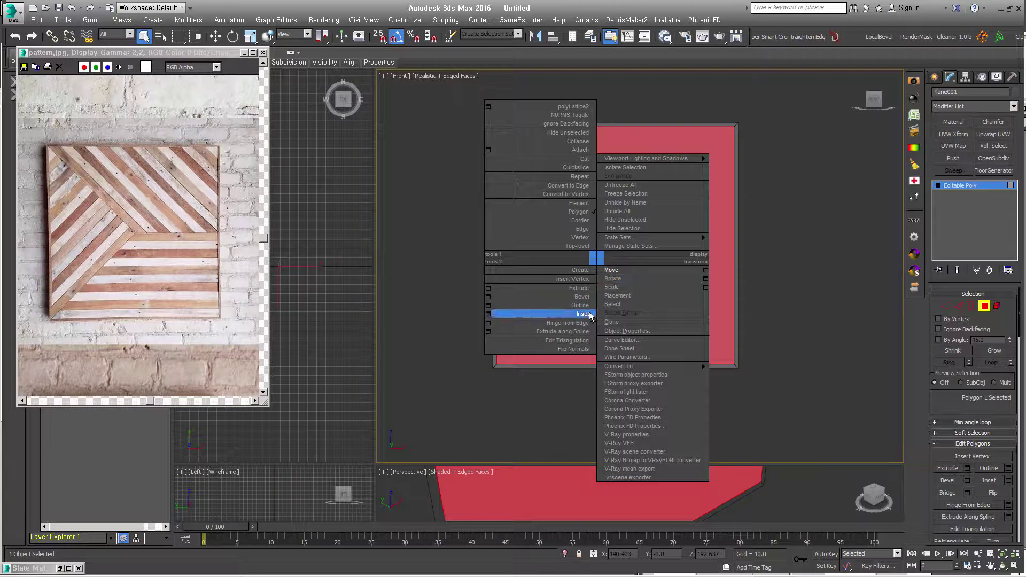
{"action": "left_click", "coordinate": [588, 316]}
{"action": "key", "text": "ctrl+alt+c"}
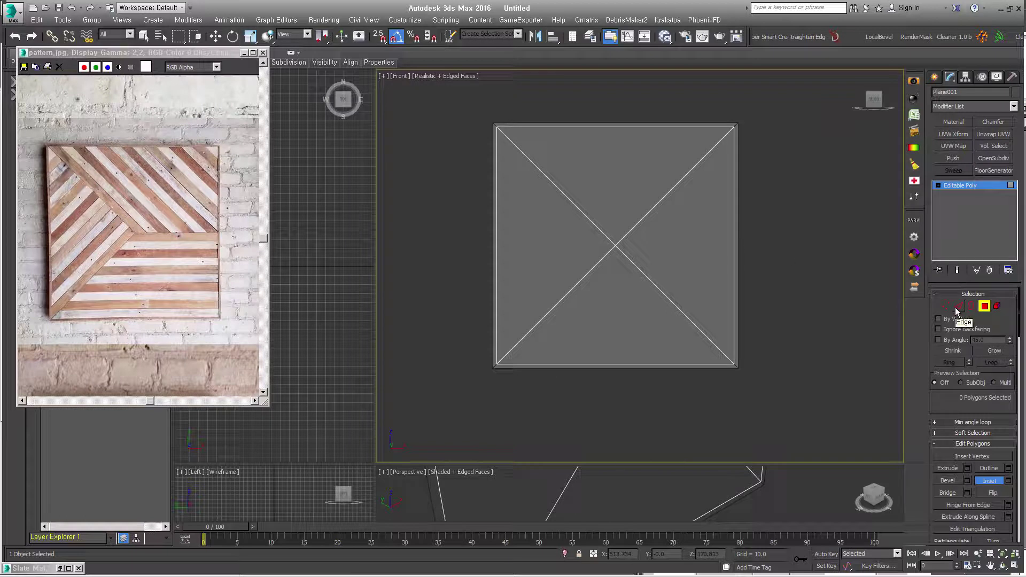
QuickSlice the right triangle, snapped from the centre vertex to the right edge's midpoint.
{"action": "left_click", "coordinate": [989, 481]}
{"action": "scroll", "coordinate": [943, 402], "scroll_direction": "down", "scroll_amount": 1}
{"action": "left_click_drag", "start_coordinate": [943, 402], "coordinate": [954, 152]}
{"action": "left_click", "coordinate": [678, 256]}
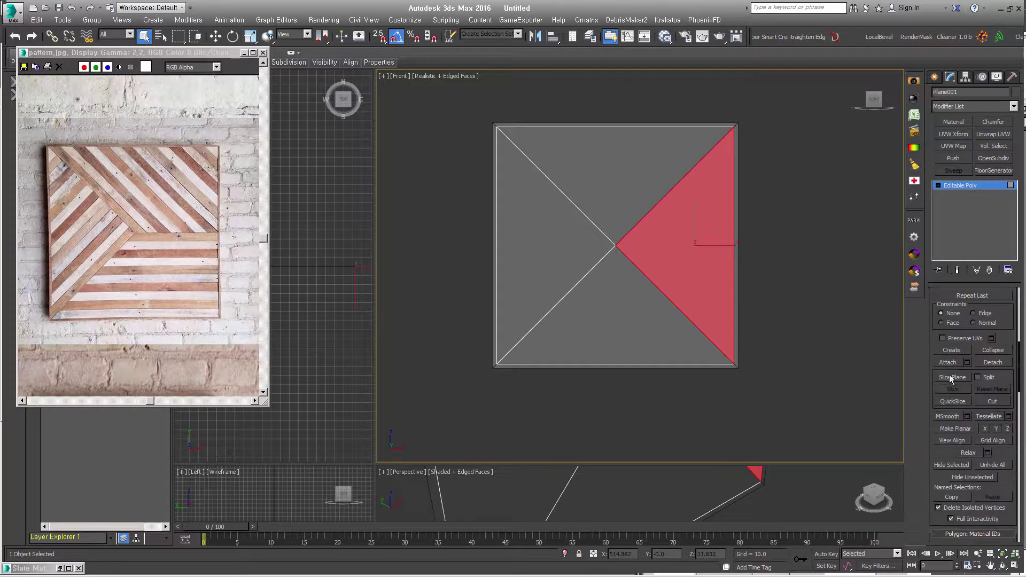
{"action": "left_click", "coordinate": [955, 403]}
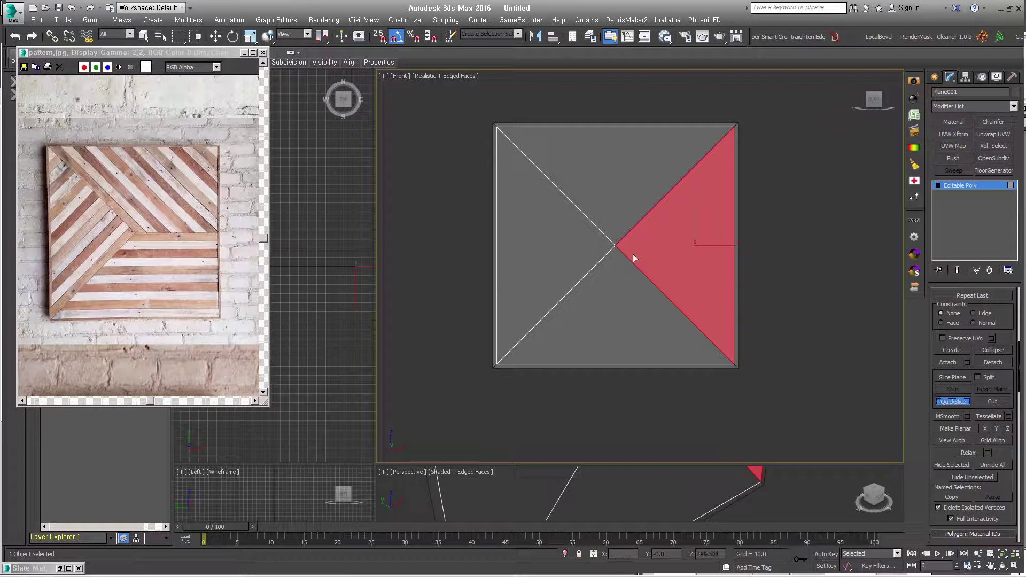
{"action": "key", "text": "s"}
{"action": "left_click", "coordinate": [615, 246]}
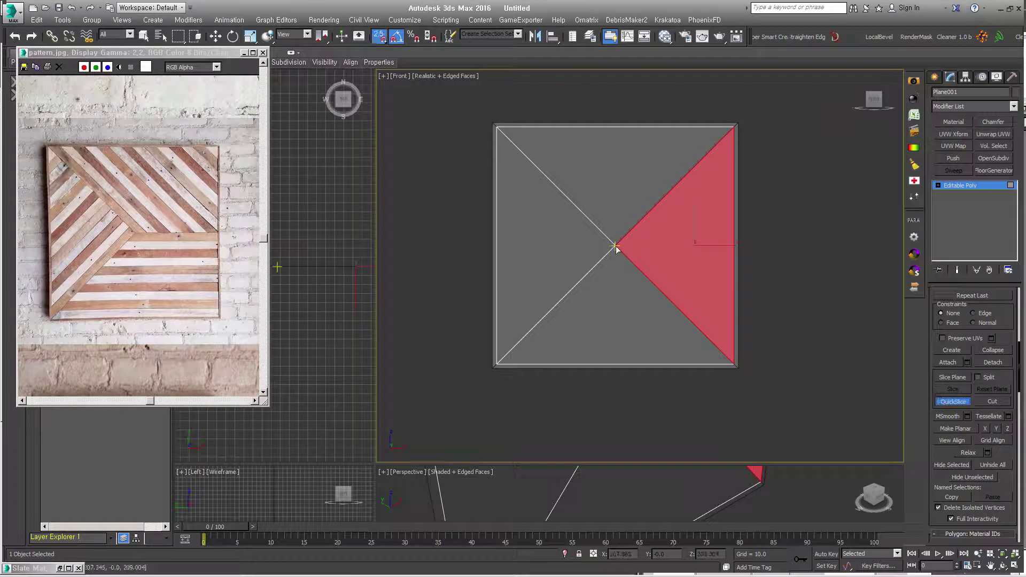
{"action": "left_click", "coordinate": [733, 246]}
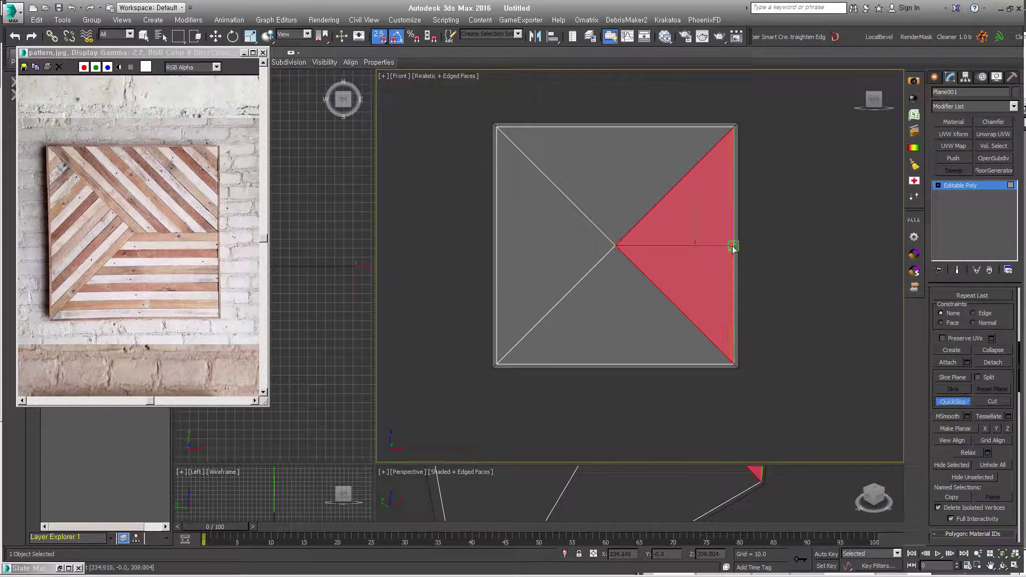
{"action": "right_click", "coordinate": [789, 334]}
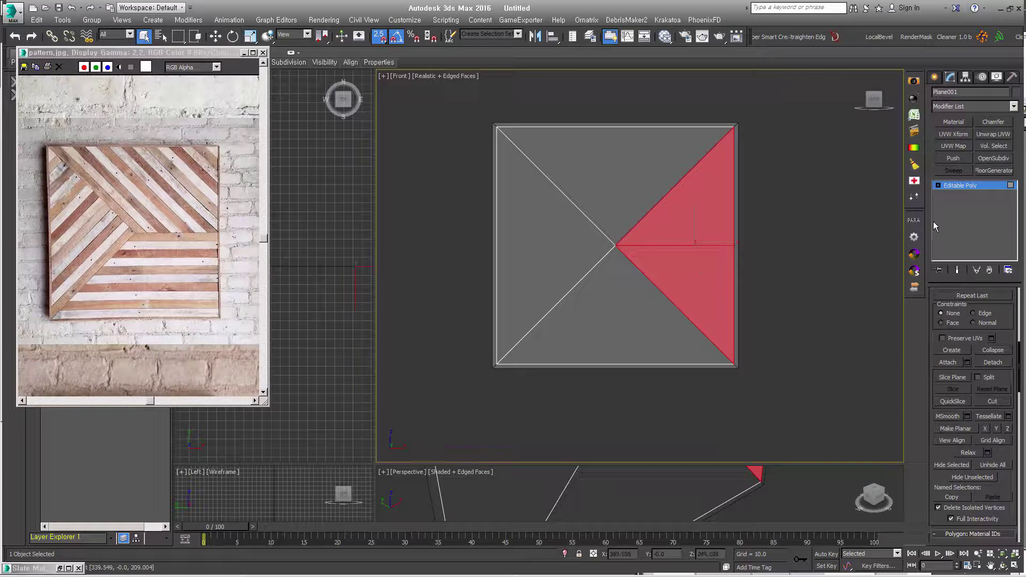
Remove the upper-right and lower-right diagonal edges.
{"action": "left_click", "coordinate": [943, 186]}
{"action": "left_click", "coordinate": [958, 306]}
{"action": "left_click", "coordinate": [651, 207]}
{"action": "left_click", "coordinate": [656, 287], "text": "ctrl"}
{"action": "left_click", "coordinate": [952, 468]}
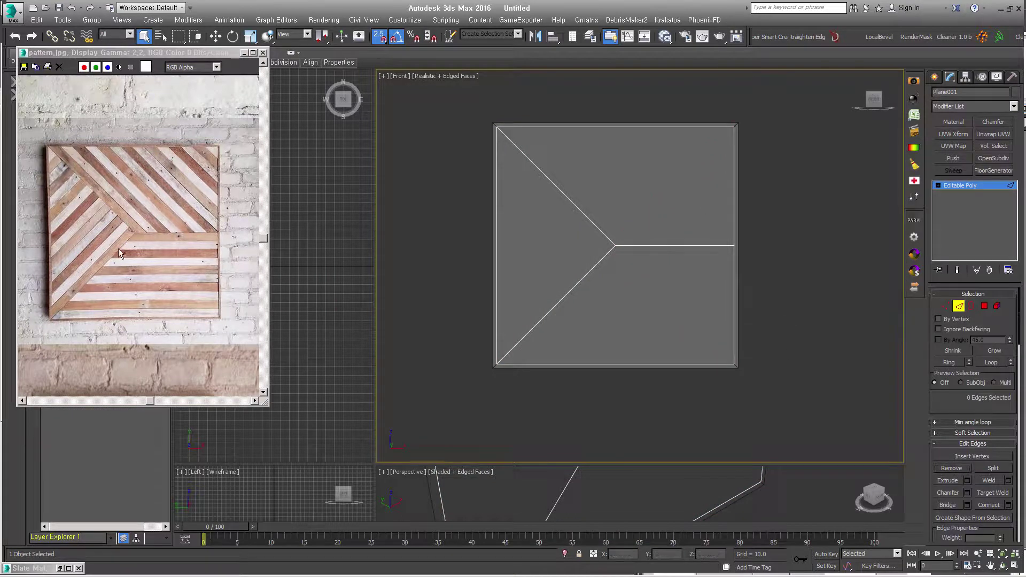
Detach the lower-right and upper-right polygons as separate objects.
{"action": "left_click", "coordinate": [984, 305]}
{"action": "left_click", "coordinate": [689, 310]}
{"action": "key", "text": "ctrl+d"}
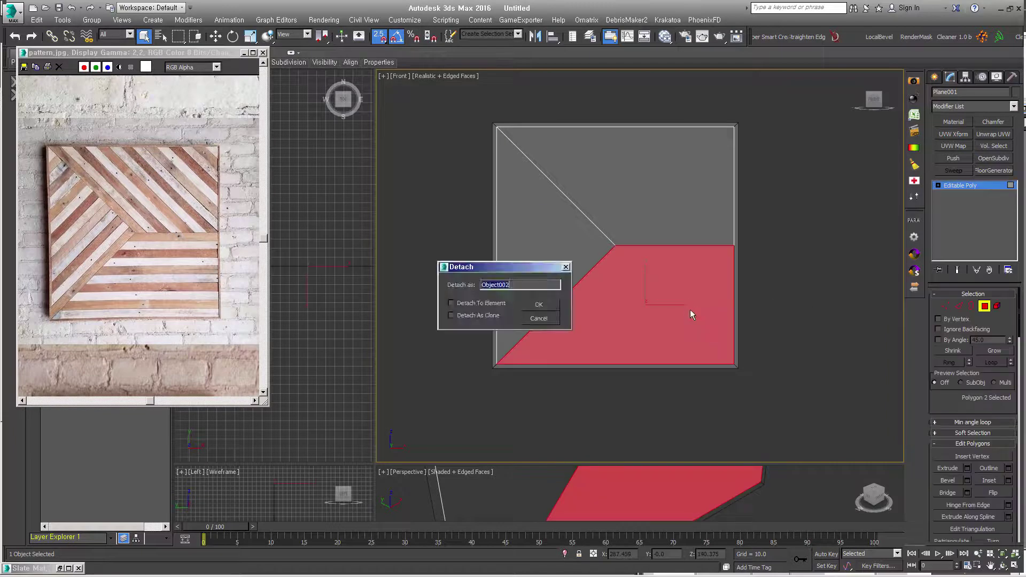
{"action": "key", "text": "Return"}
{"action": "left_click", "coordinate": [645, 186]}
{"action": "key", "text": "ctrl+d"}
{"action": "key", "text": "Return"}
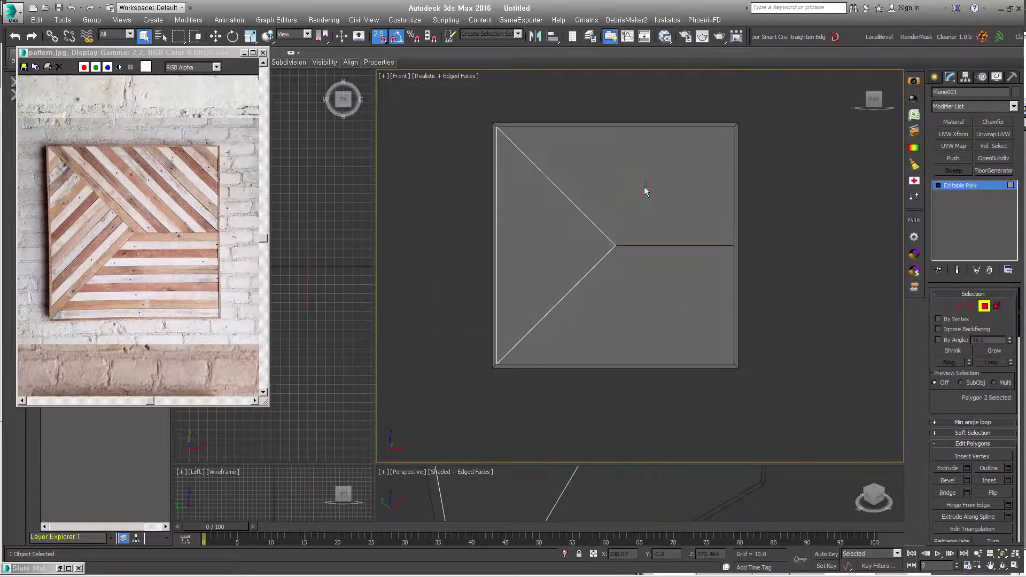
Select all the square tile pieces and hide them.
{"action": "left_click", "coordinate": [984, 306]}
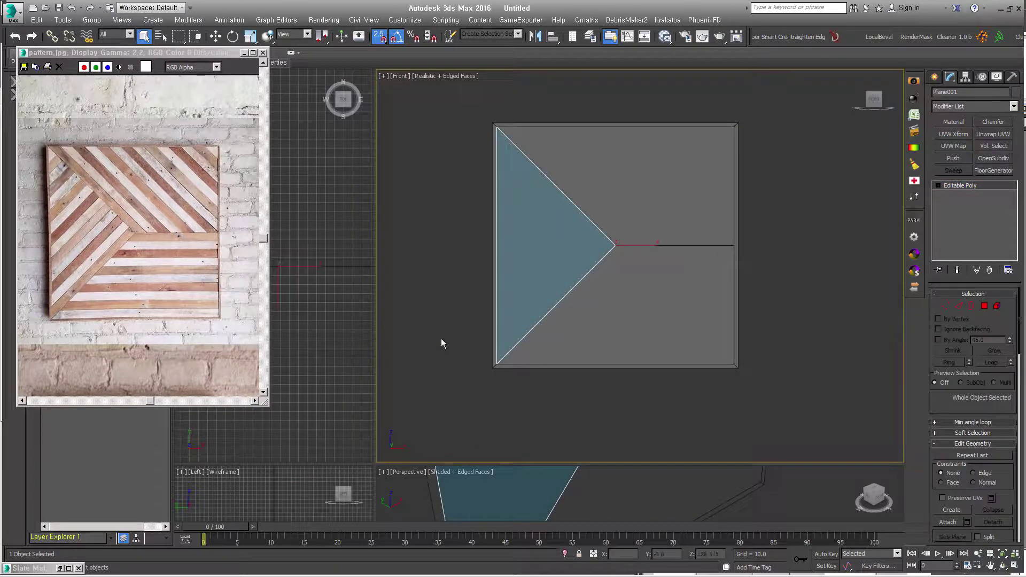
{"action": "left_click", "coordinate": [799, 422]}
{"action": "left_click_drag", "start_coordinate": [799, 422], "coordinate": [435, 91]}
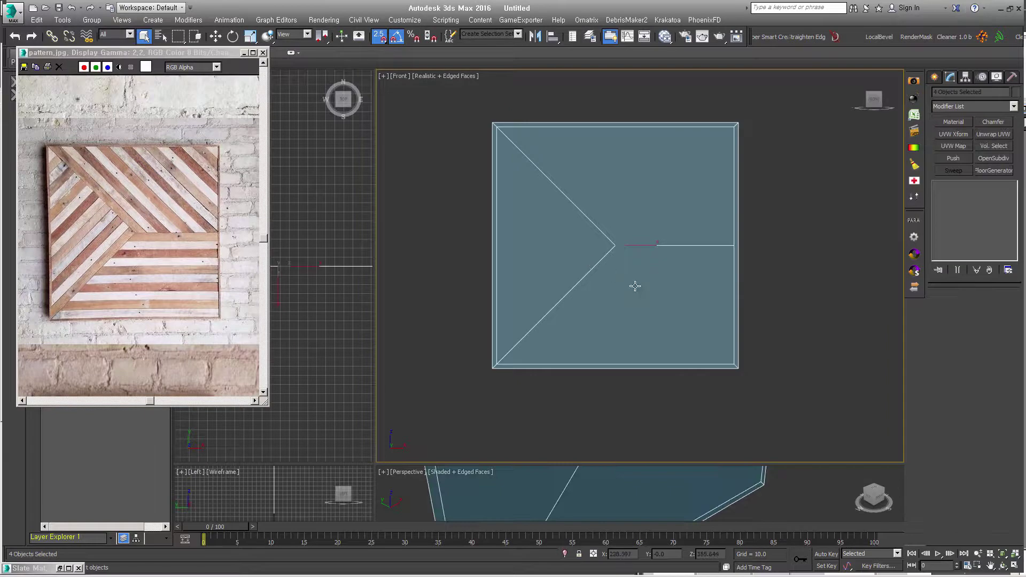
{"action": "key", "text": "Delete"}
Draw a six-sided NGon hexagon in the front view.
{"action": "mouse_move", "coordinate": [161, 315]}
{"action": "middle_mouse_down"}
{"action": "mouse_move", "coordinate": [164, 284]}
{"action": "mouse_move", "coordinate": [141, 257]}
{"action": "middle_mouse_up"}
{"action": "scroll", "coordinate": [163, 284], "scroll_direction": "up", "scroll_amount": 2}
{"action": "scroll", "coordinate": [144, 279], "scroll_direction": "down", "scroll_amount": 2}
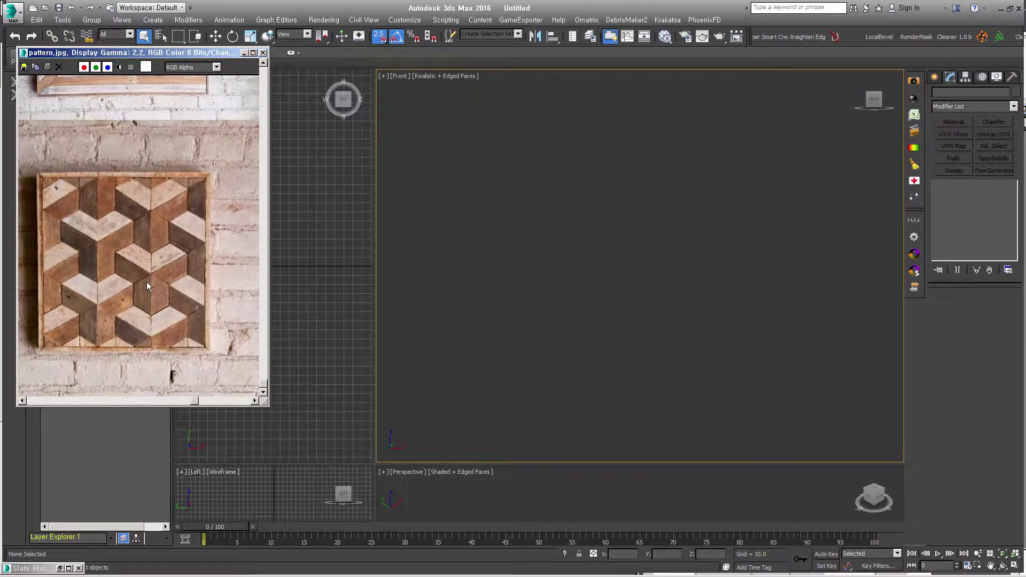
{"action": "left_click", "coordinate": [936, 78]}
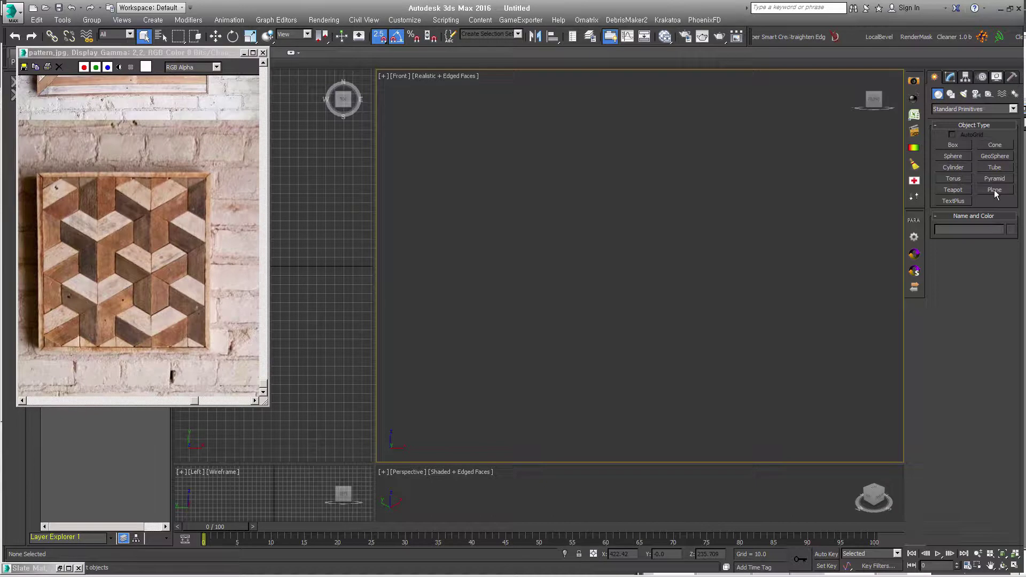
{"action": "left_click", "coordinate": [950, 94]}
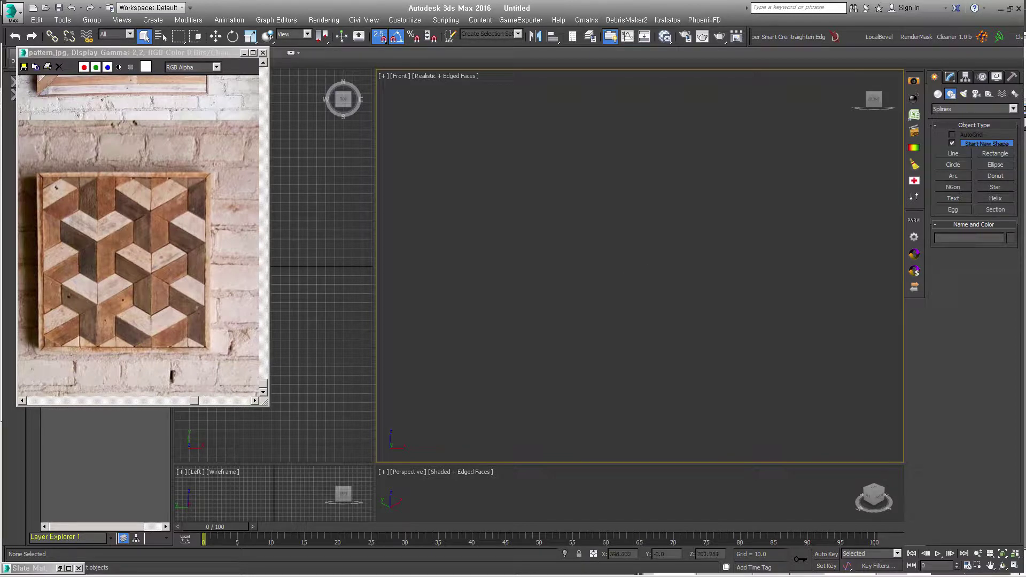
{"action": "left_click", "coordinate": [953, 187]}
{"action": "left_click_drag", "start_coordinate": [634, 268], "coordinate": [658, 347]}
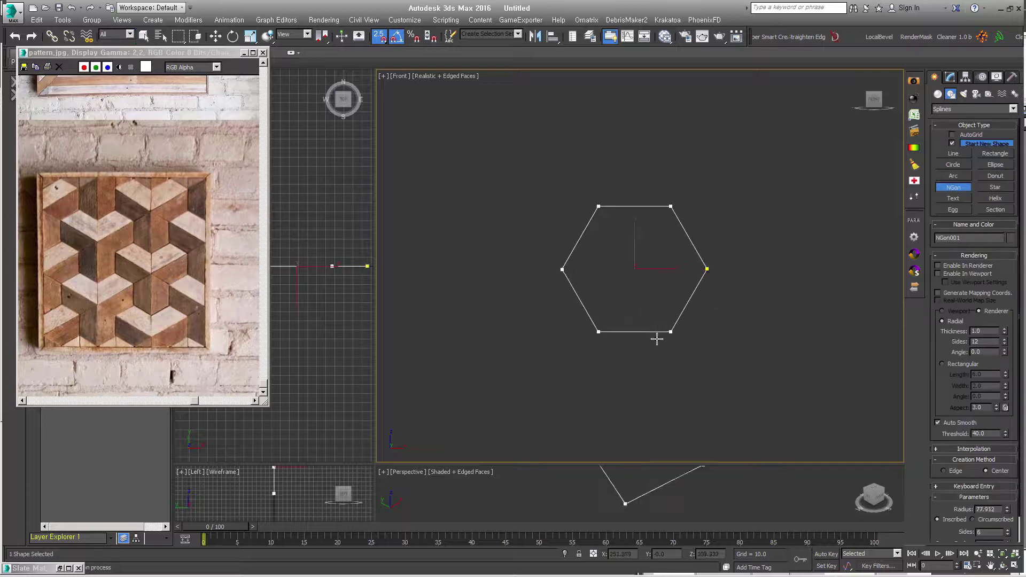
{"action": "right_click", "coordinate": [632, 282]}
Rotate the hexagon 180° about Z and convert it to an editable poly.
{"action": "left_click", "coordinate": [649, 282]}
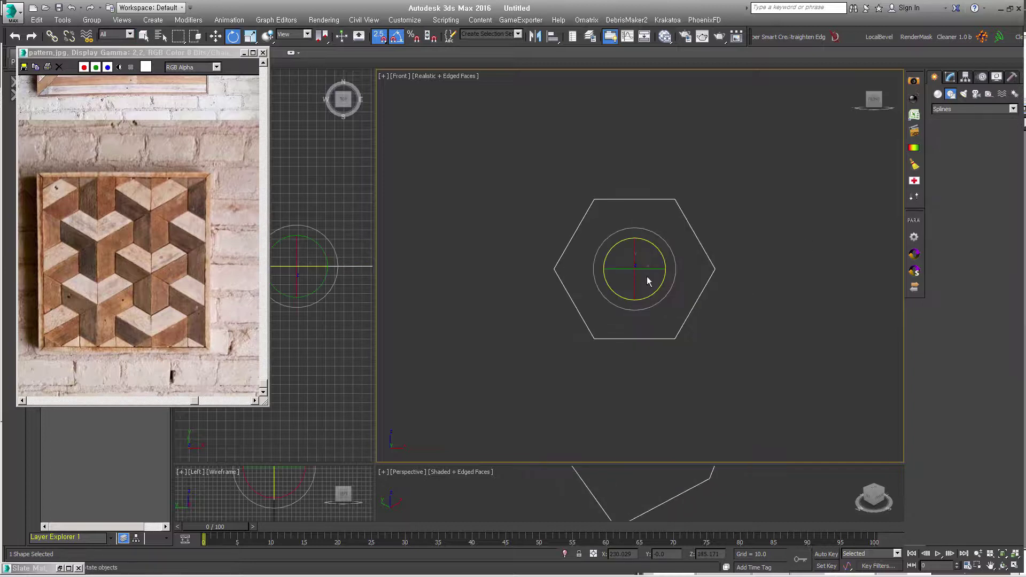
{"action": "left_click_drag", "start_coordinate": [661, 255], "coordinate": [588, 208]}
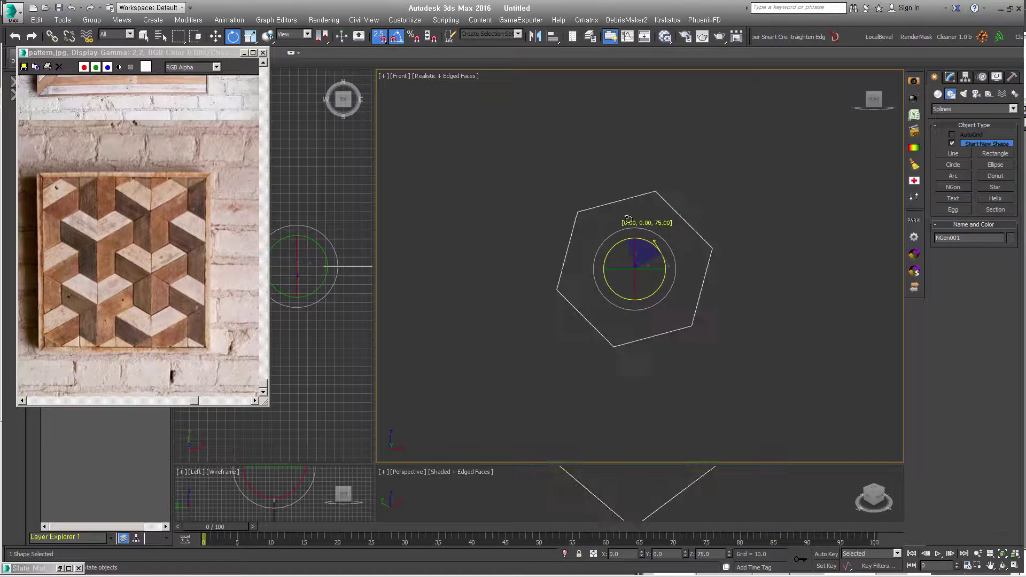
{"action": "key", "text": "a"}
{"action": "left_click_drag", "start_coordinate": [588, 209], "coordinate": [758, 320]}
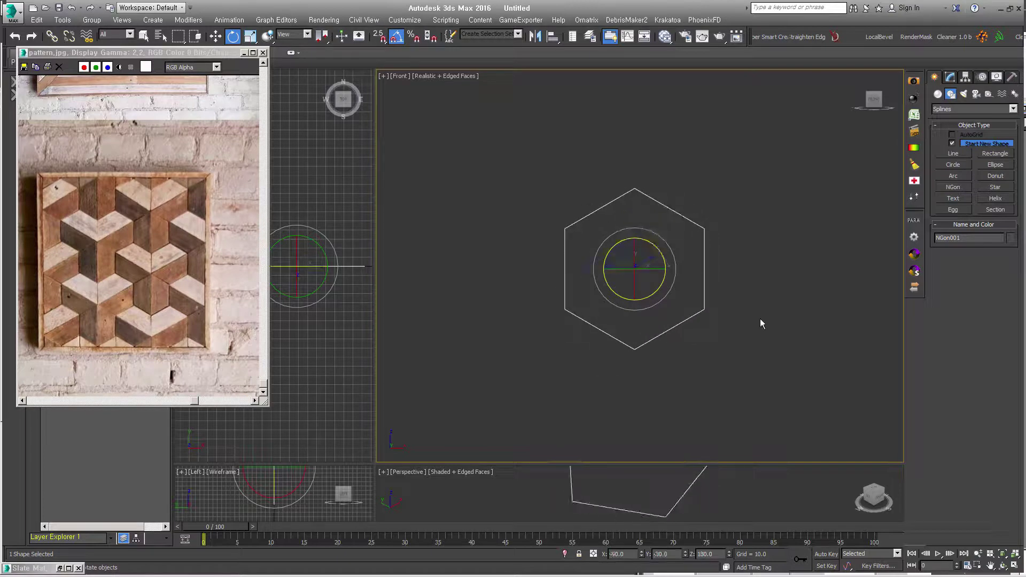
{"action": "key", "text": "alt+c"}
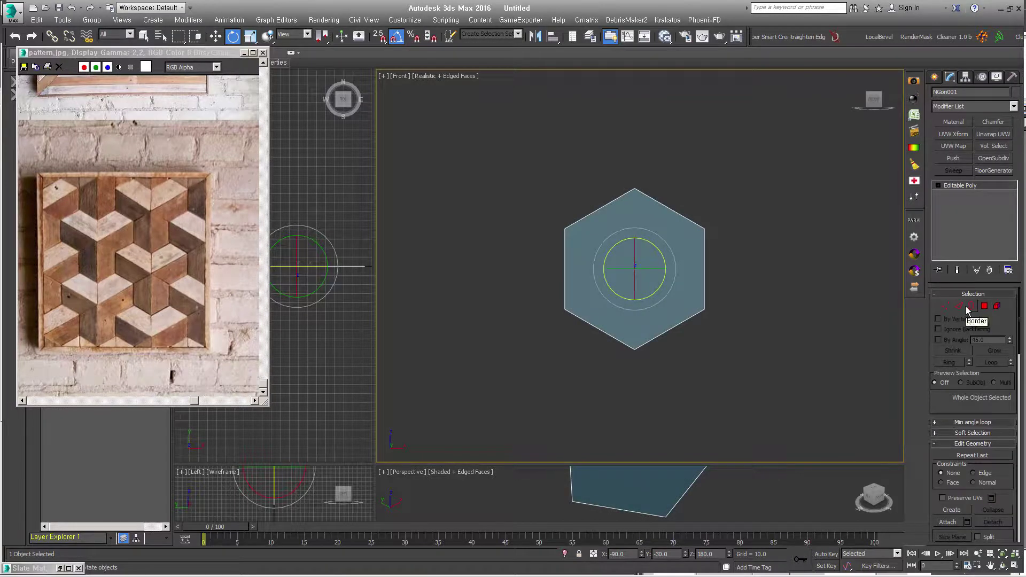
Try insetting the hexagon face in Polygon mode, then undo the inset.
{"action": "left_click", "coordinate": [984, 306]}
{"action": "right_click", "coordinate": [640, 268]}
{"action": "left_click", "coordinate": [632, 307]}
{"action": "left_click_drag", "start_coordinate": [632, 307], "coordinate": [645, 294]}
{"action": "key", "text": "ctrl+z"}
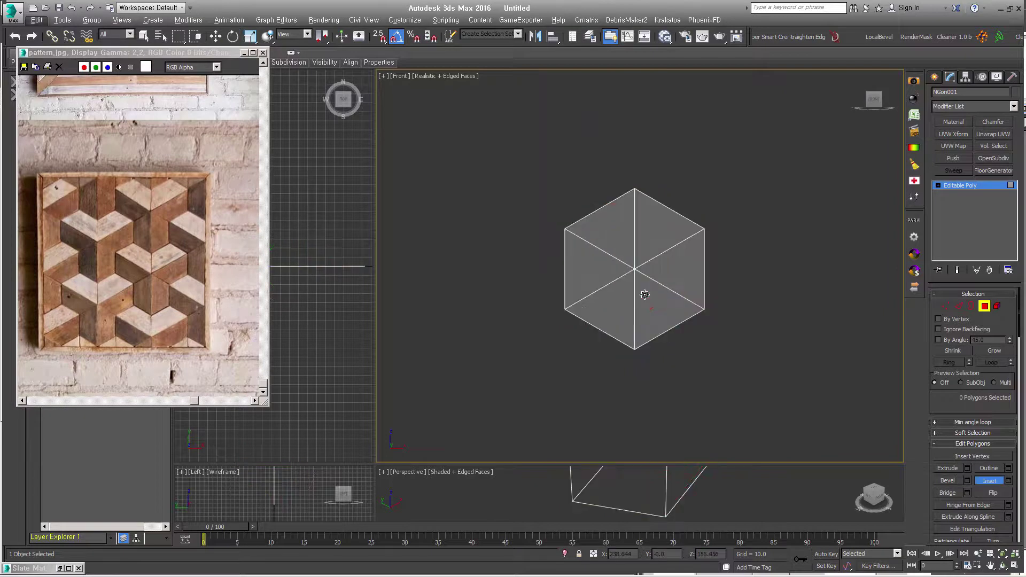
In Edge mode, trial-select edges around the hexagon's top and lower-left.
{"action": "key", "text": "2"}
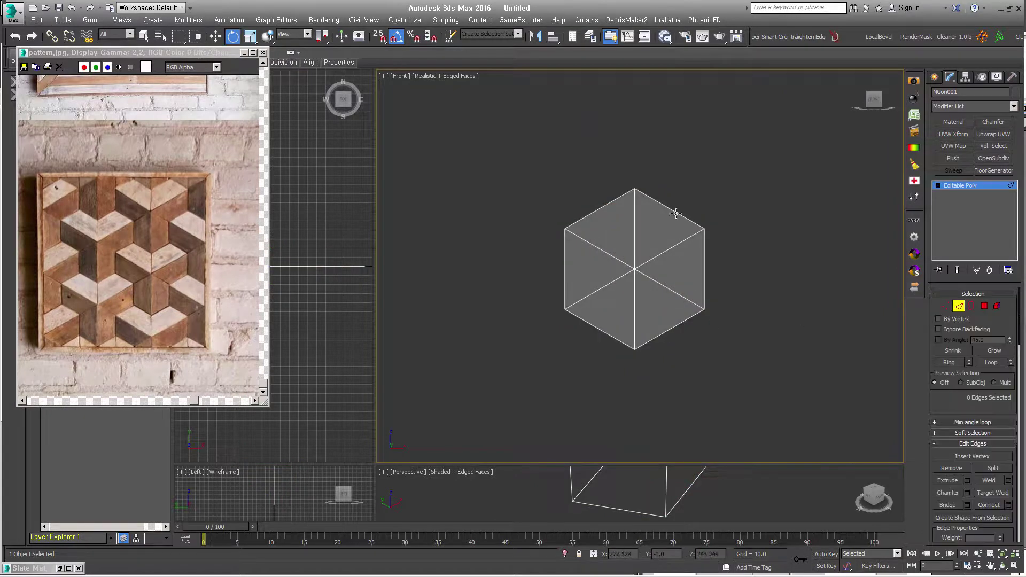
{"action": "left_click", "coordinate": [681, 209]}
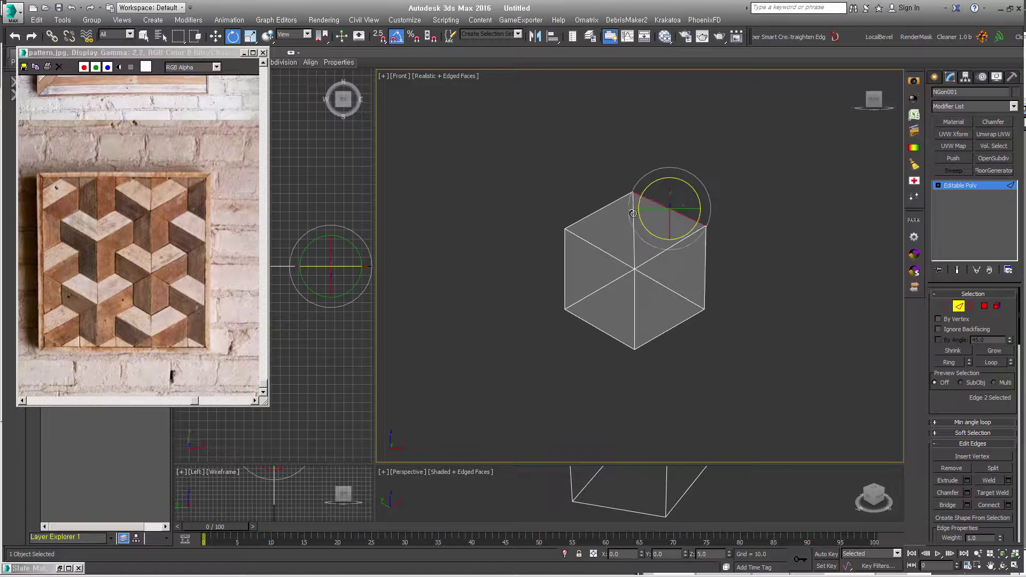
{"action": "left_click", "coordinate": [744, 209]}
{"action": "left_click_drag", "start_coordinate": [717, 206], "coordinate": [598, 208]}
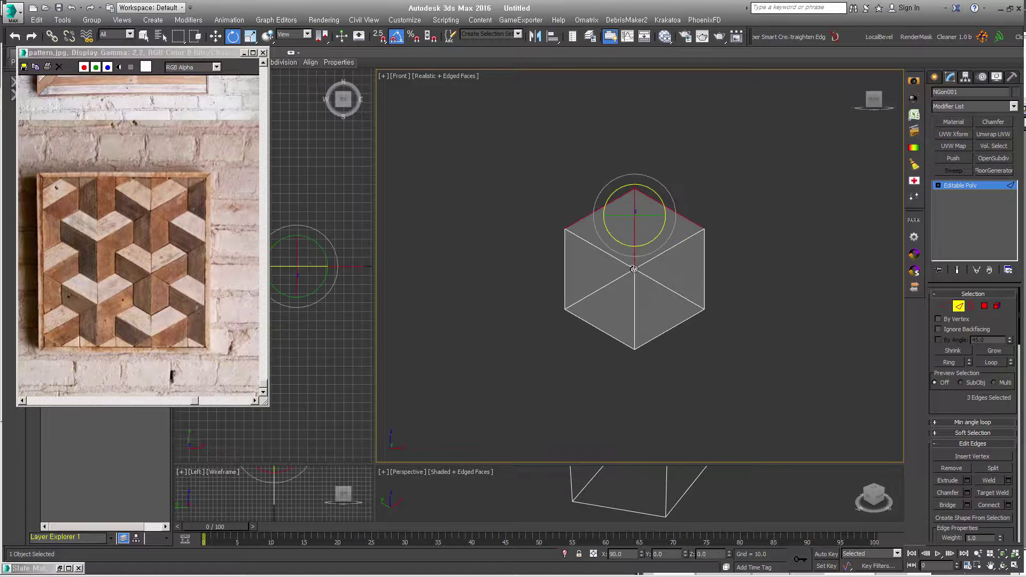
{"action": "left_click", "coordinate": [684, 377]}
{"action": "left_click_drag", "start_coordinate": [705, 343], "coordinate": [662, 302]}
{"action": "left_click_drag", "start_coordinate": [606, 345], "coordinate": [594, 314]}
{"action": "left_click_drag", "start_coordinate": [564, 271], "coordinate": [614, 376]}
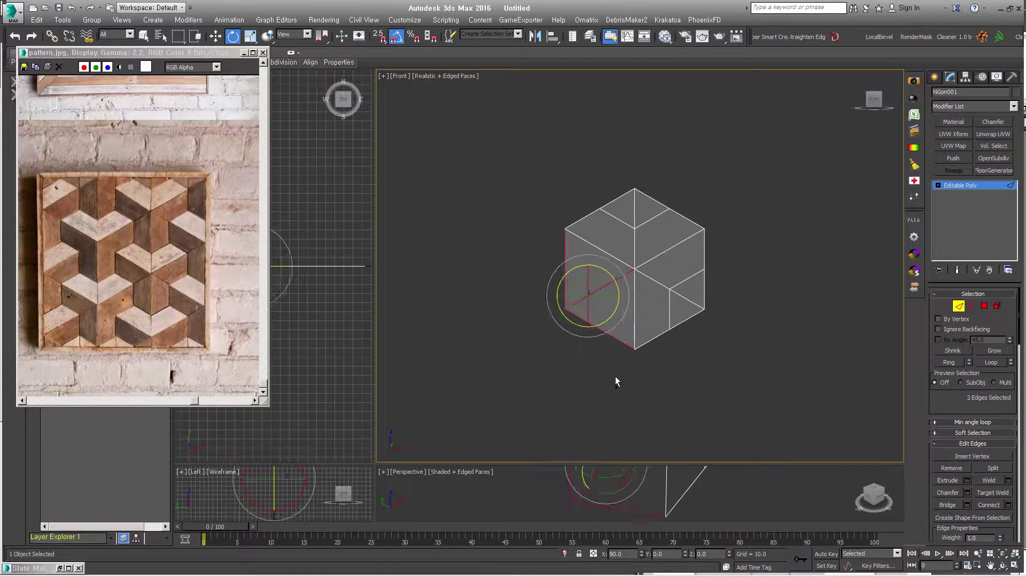
Box-select the nine unwanted edges and delete them, leaving three rhombi.
{"action": "left_click", "coordinate": [622, 402]}
{"action": "left_click_drag", "start_coordinate": [729, 333], "coordinate": [682, 312]}
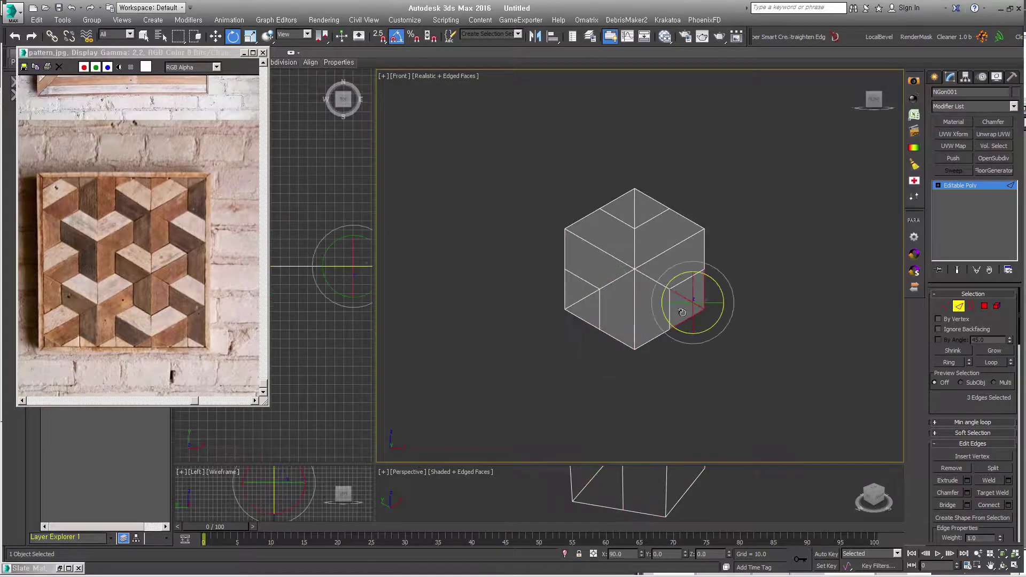
{"action": "left_click_drag", "start_coordinate": [579, 326], "coordinate": [556, 300], "text": "ctrl"}
{"action": "left_click_drag", "start_coordinate": [636, 155], "coordinate": [641, 217], "text": "ctrl"}
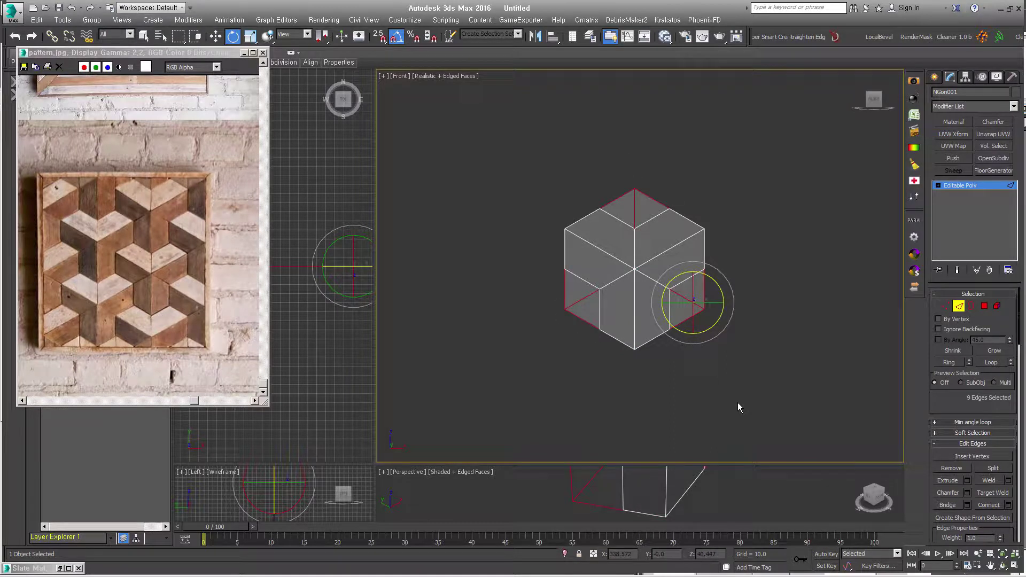
{"action": "key", "text": "Delete"}
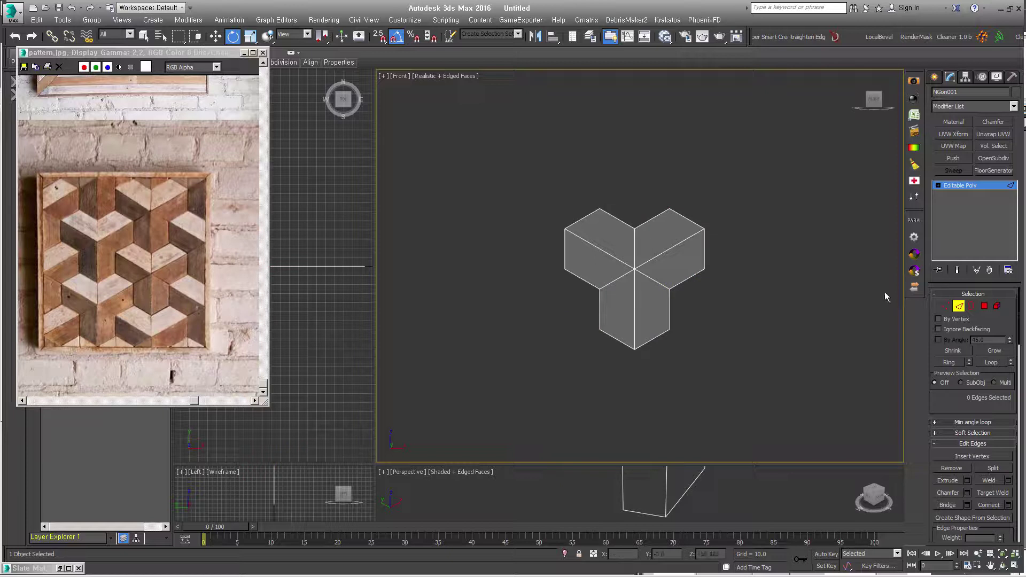
With vertex snapping on, place a snapped copy of the tile down-right of the original.
{"action": "key", "text": "2"}
{"action": "key", "text": "w"}
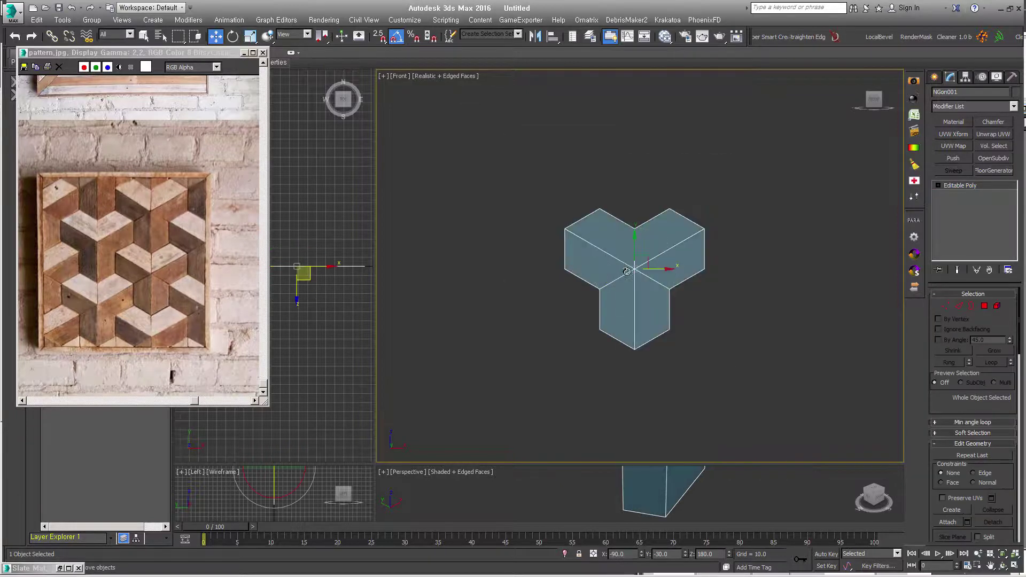
{"action": "left_click_drag", "start_coordinate": [627, 272], "coordinate": [593, 273]}
{"action": "key", "text": "s"}
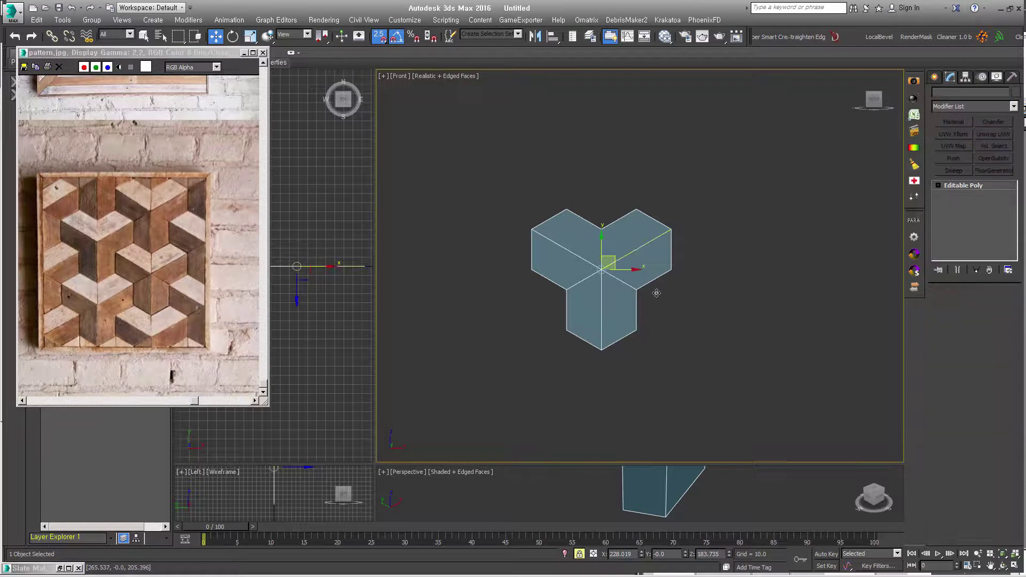
{"action": "left_click_drag", "start_coordinate": [533, 228], "coordinate": [635, 290], "text": "shift"}
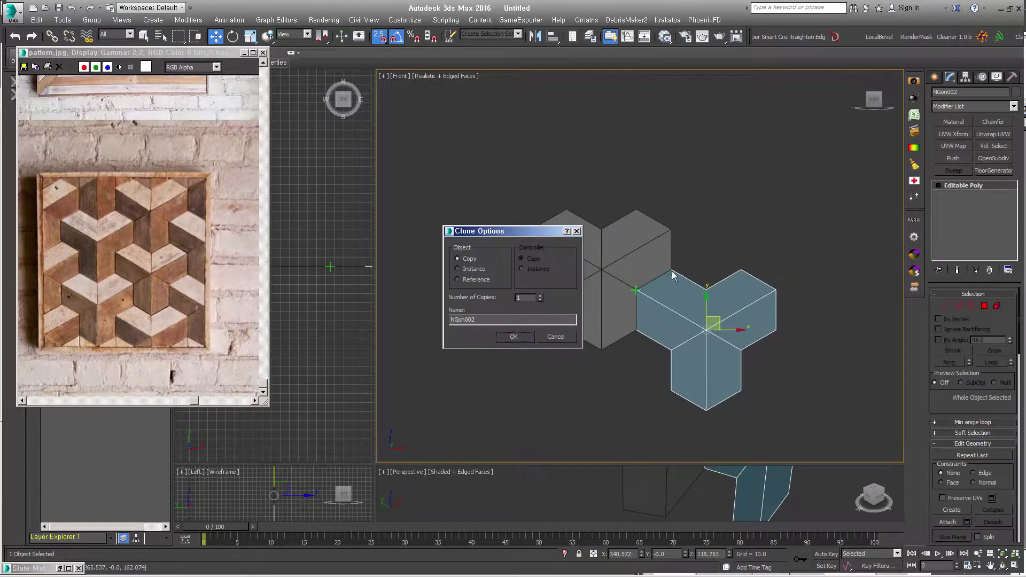
{"action": "key", "text": "Return"}
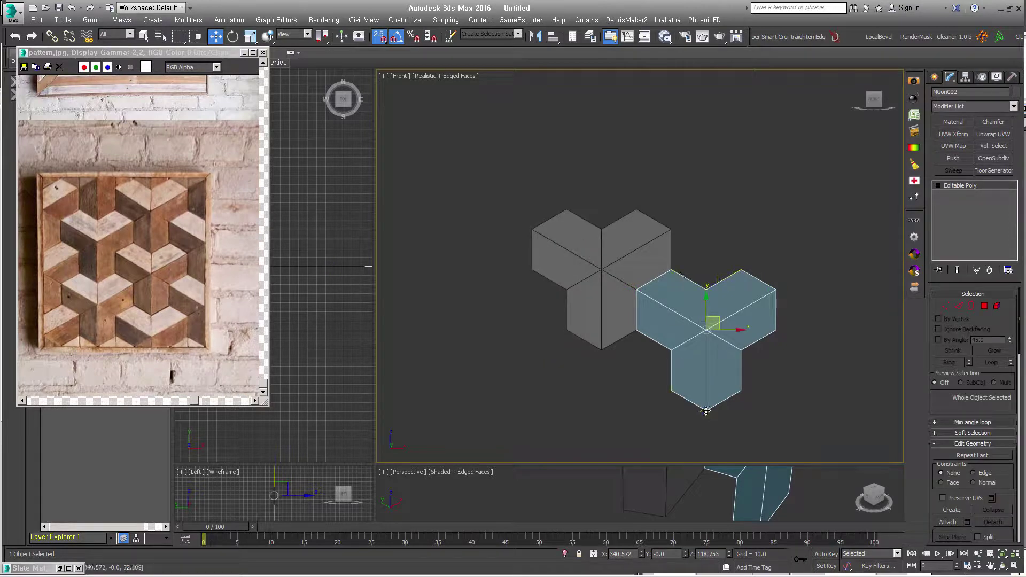
Place a snapped copy of the tile above the cluster.
{"action": "left_click_drag", "start_coordinate": [705, 411], "coordinate": [706, 289], "text": "shift"}
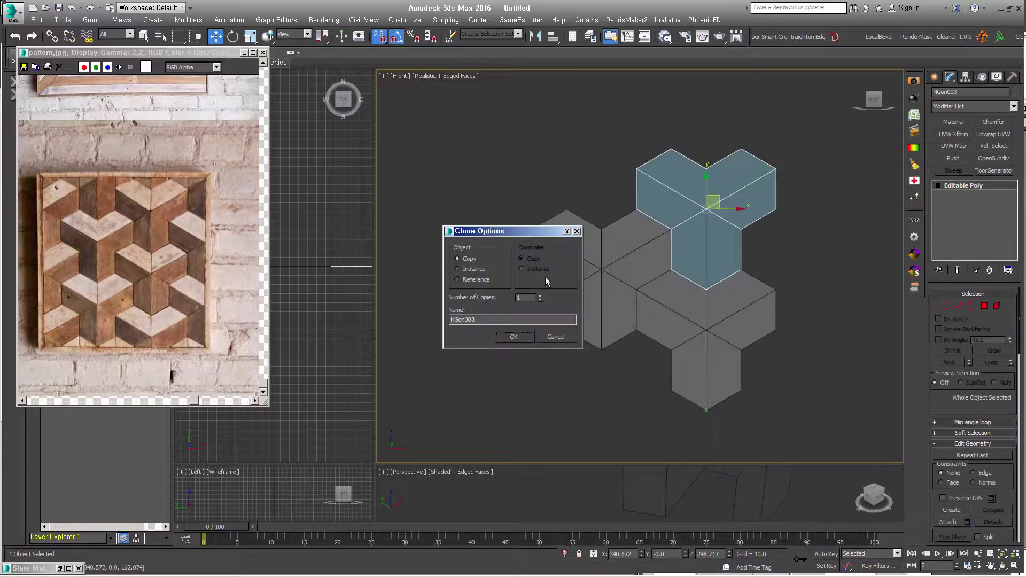
{"action": "left_click", "coordinate": [518, 338]}
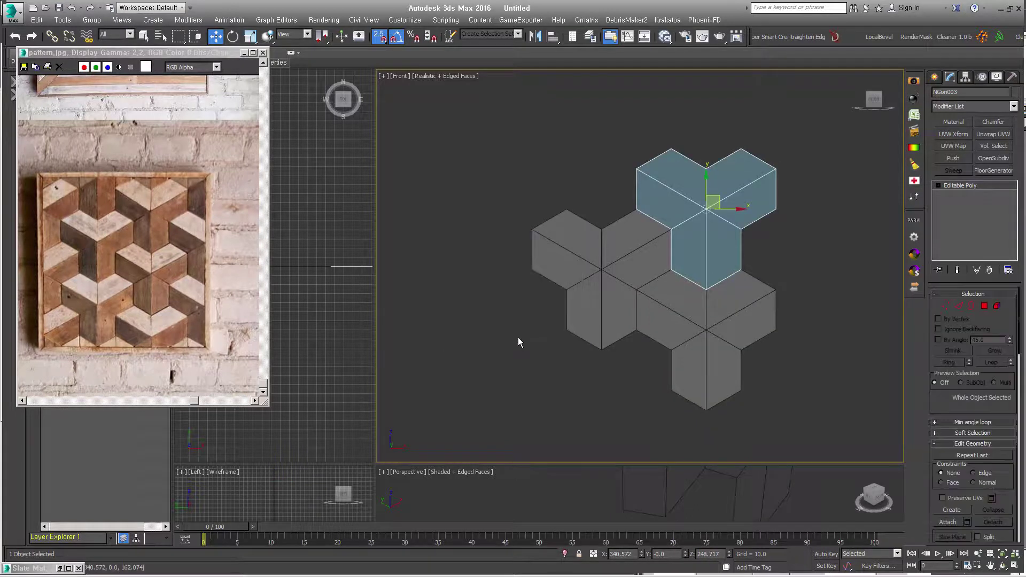
{"action": "left_click", "coordinate": [602, 383]}
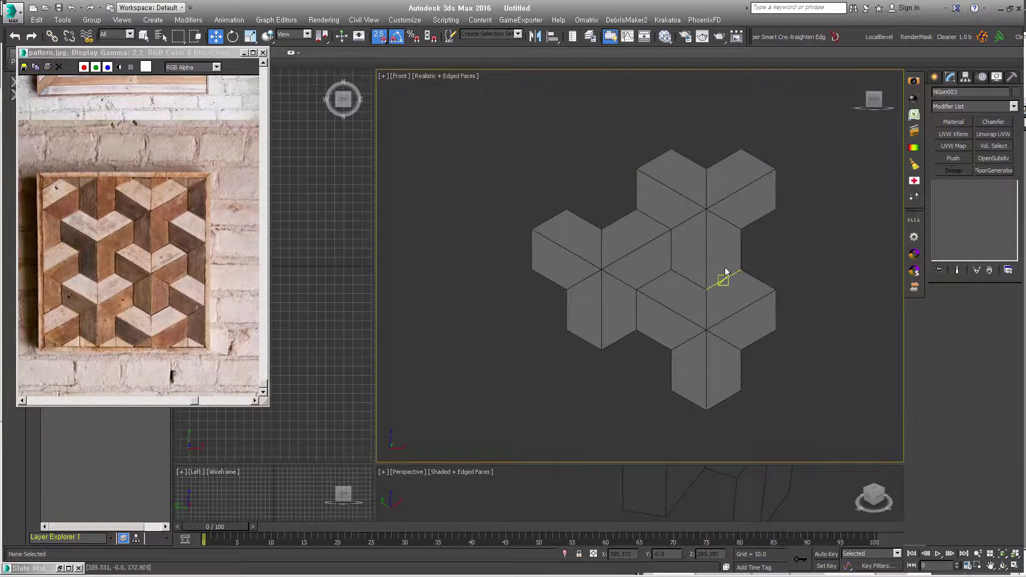
{"action": "middle_click_drag", "start_coordinate": [648, 325], "coordinate": [642, 325]}
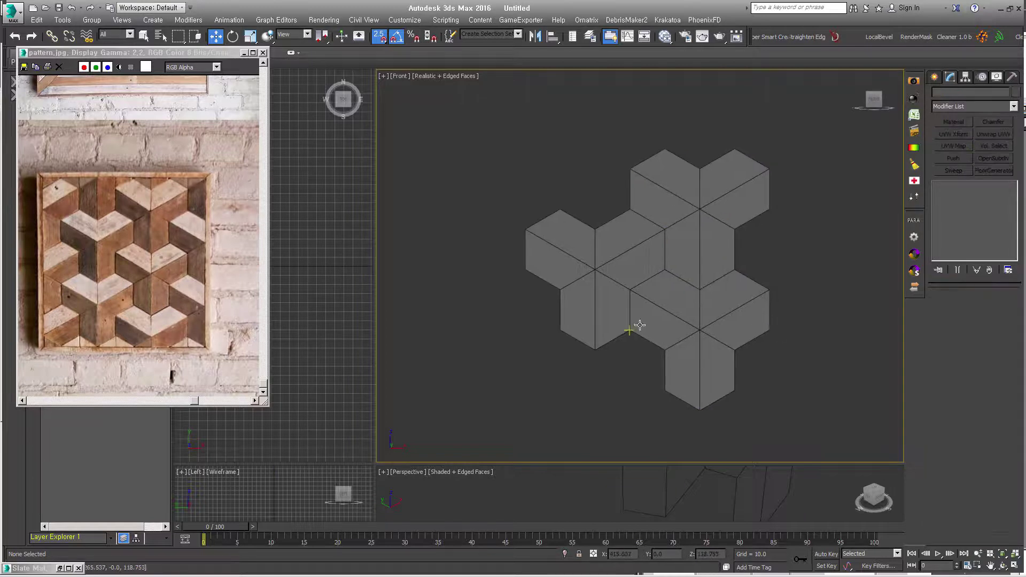
Copy the lower-right tile into the snapped position down-left of it.
{"action": "left_click", "coordinate": [701, 332]}
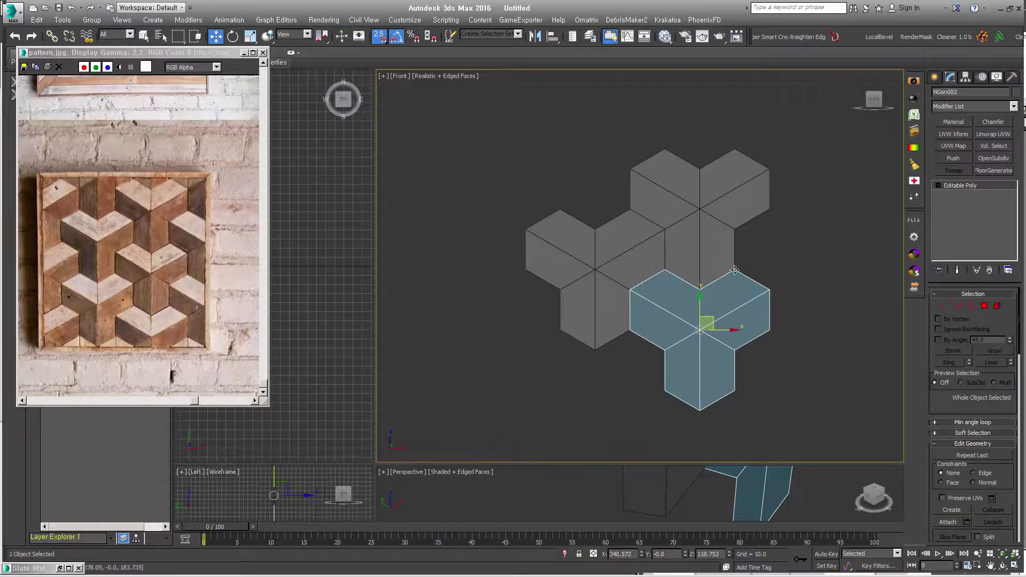
{"action": "left_click_drag", "start_coordinate": [735, 269], "coordinate": [630, 332]}
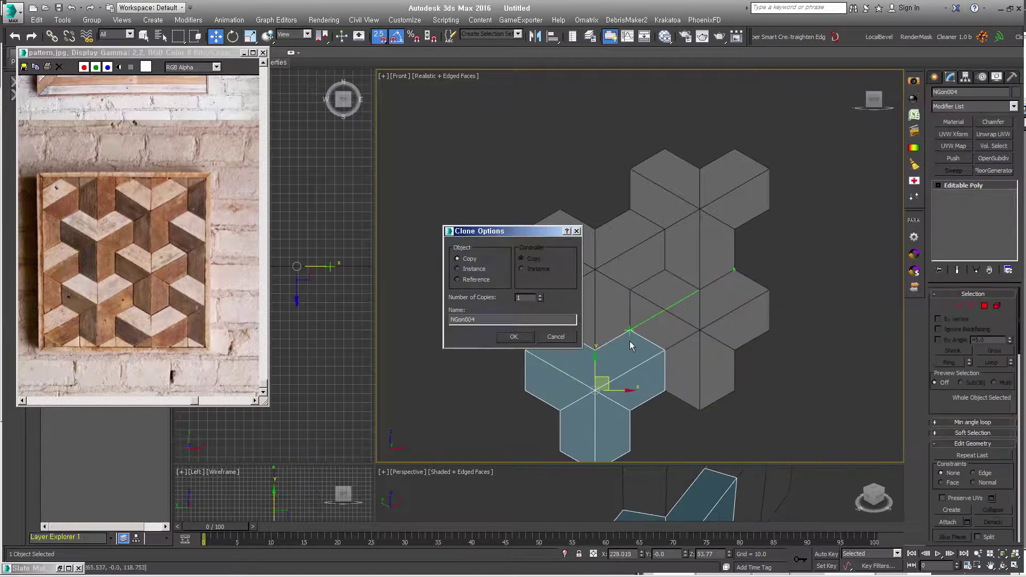
{"action": "left_click", "coordinate": [513, 337]}
{"action": "left_click", "coordinate": [737, 426]}
{"action": "mouse_move", "coordinate": [745, 424]}
{"action": "middle_mouse_down"}
{"action": "mouse_move", "coordinate": [706, 367]}
{"action": "mouse_move", "coordinate": [677, 369]}
{"action": "middle_mouse_up"}
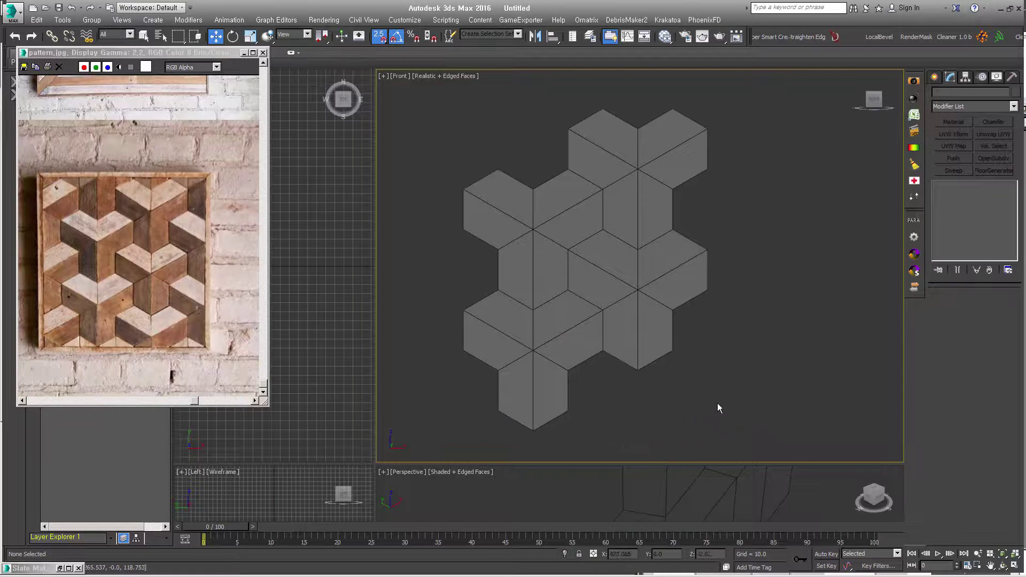
Copy the bottom tile below and nudge it up into place, completing five tiles.
{"action": "mouse_move", "coordinate": [716, 403]}
{"action": "left_mouse_down"}
{"action": "mouse_move", "coordinate": [642, 278]}
{"action": "mouse_move", "coordinate": [637, 365]}
{"action": "left_mouse_up"}
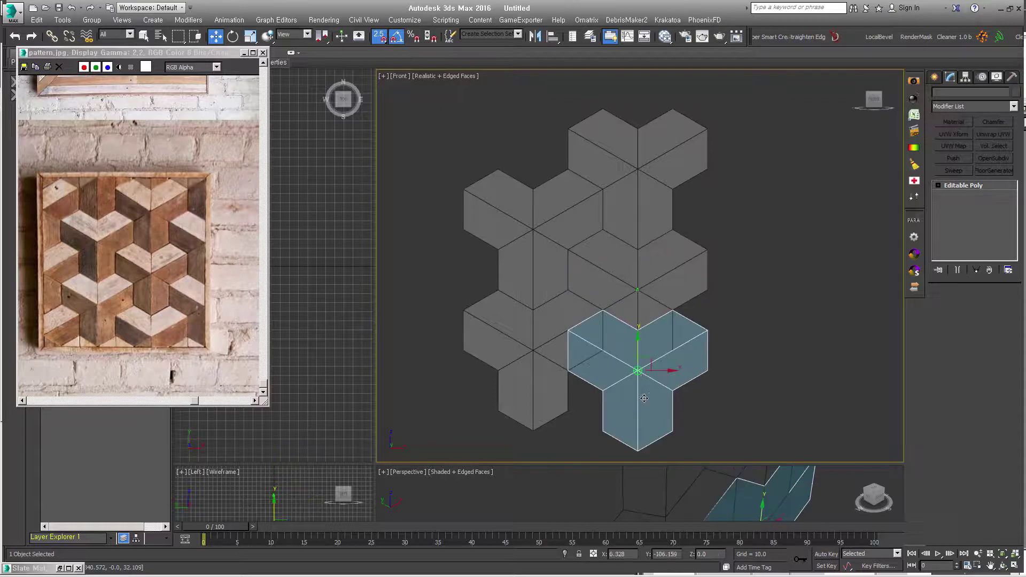
{"action": "left_click_drag", "start_coordinate": [642, 378], "coordinate": [641, 427], "text": "shift"}
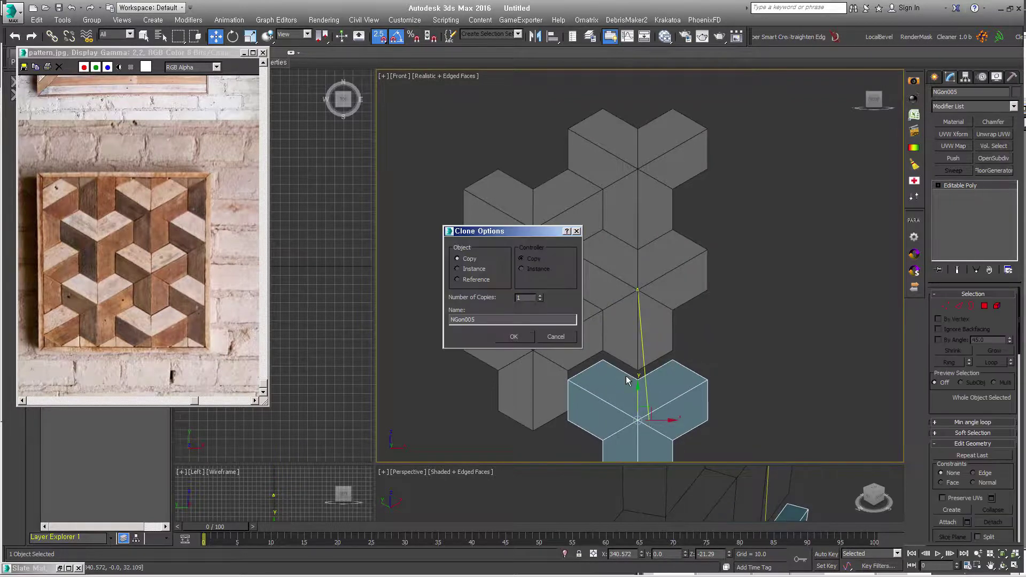
{"action": "key", "text": "Return"}
{"action": "left_click_drag", "start_coordinate": [640, 377], "coordinate": [640, 368]}
{"action": "left_click", "coordinate": [732, 360]}
{"action": "scroll", "coordinate": [668, 313], "scroll_direction": "down", "scroll_amount": 2}
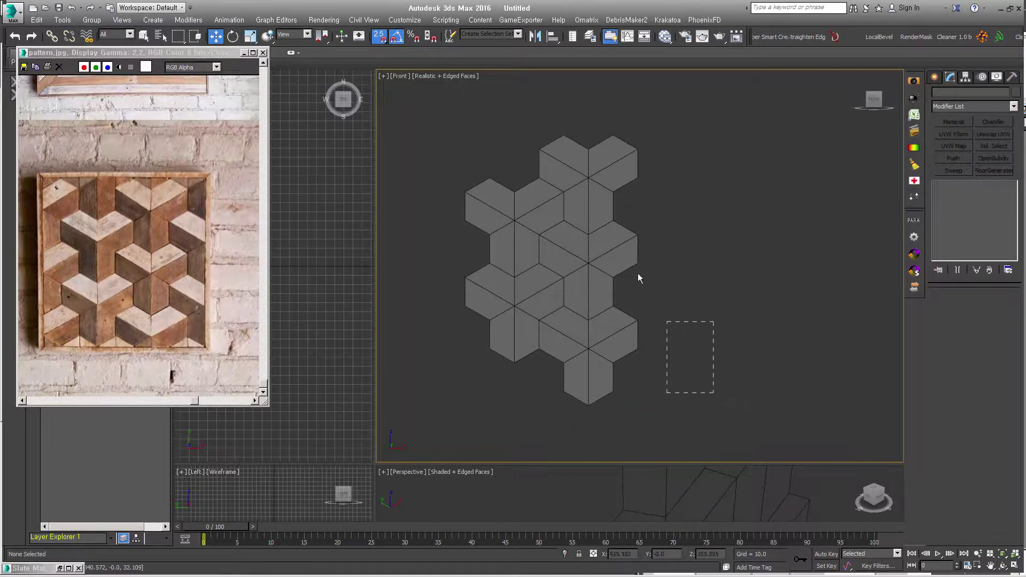
Select tiles in the cluster, undoing an accidental tile move.
{"action": "left_click_drag", "start_coordinate": [638, 278], "coordinate": [526, 166]}
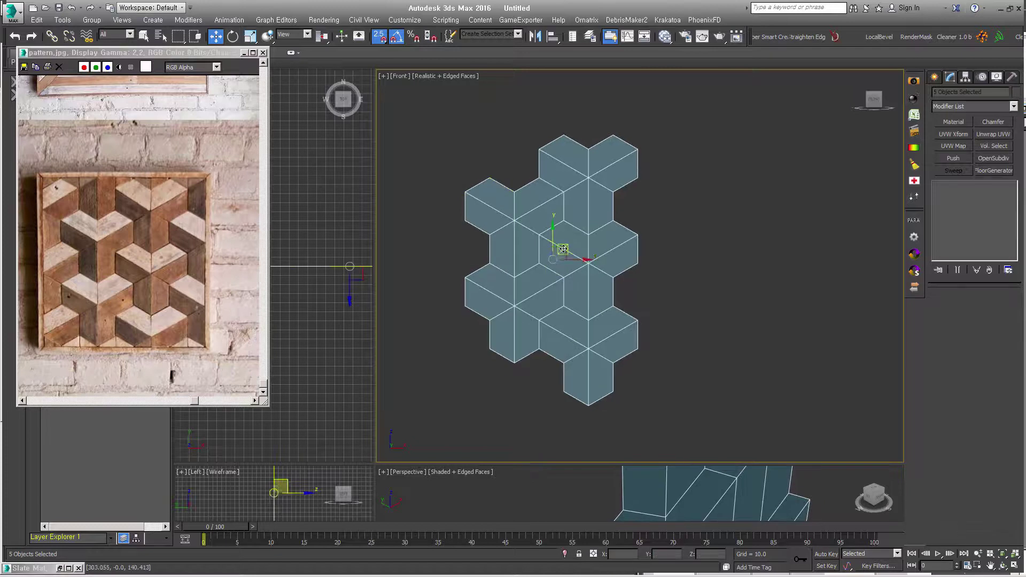
{"action": "left_click", "coordinate": [478, 196]}
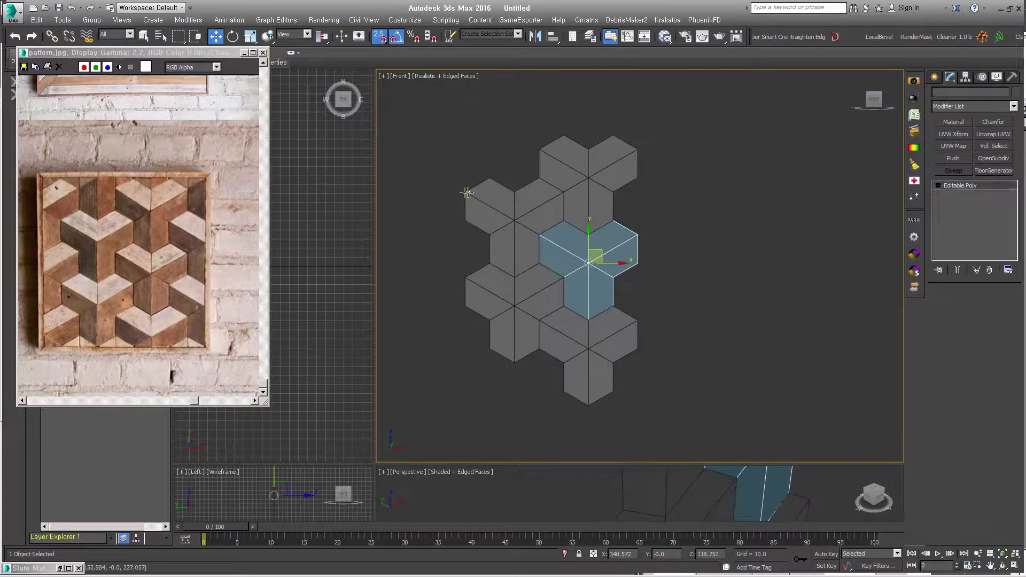
{"action": "left_click", "coordinate": [466, 193]}
{"action": "left_click", "coordinate": [615, 230]}
{"action": "key", "text": "ctrl+z"}
{"action": "key", "text": "ctrl+z"}
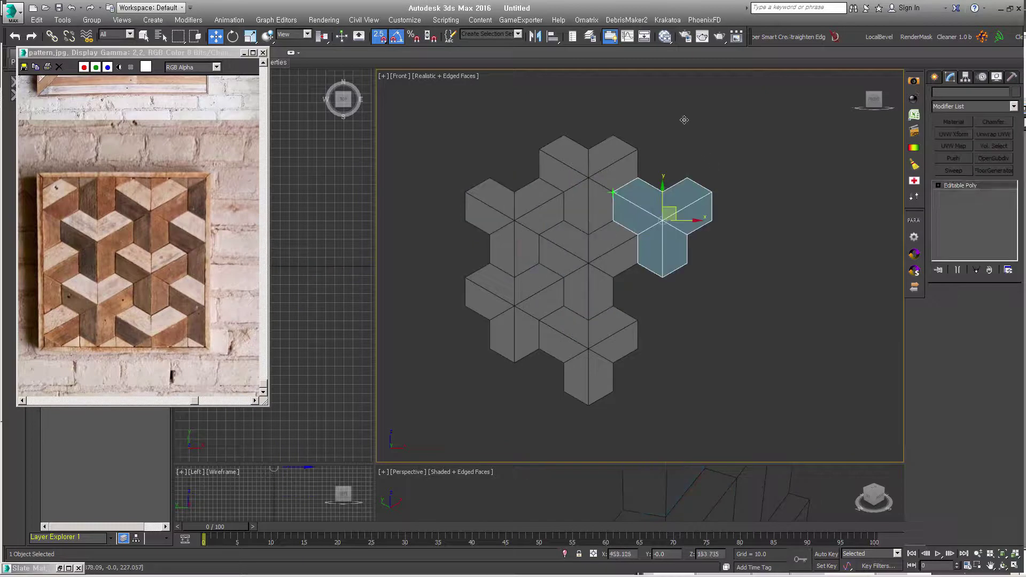
{"action": "key", "text": "ctrl+y"}
Copy the whole five-tile cluster to the right.
{"action": "left_click_drag", "start_coordinate": [475, 410], "coordinate": [690, 111]}
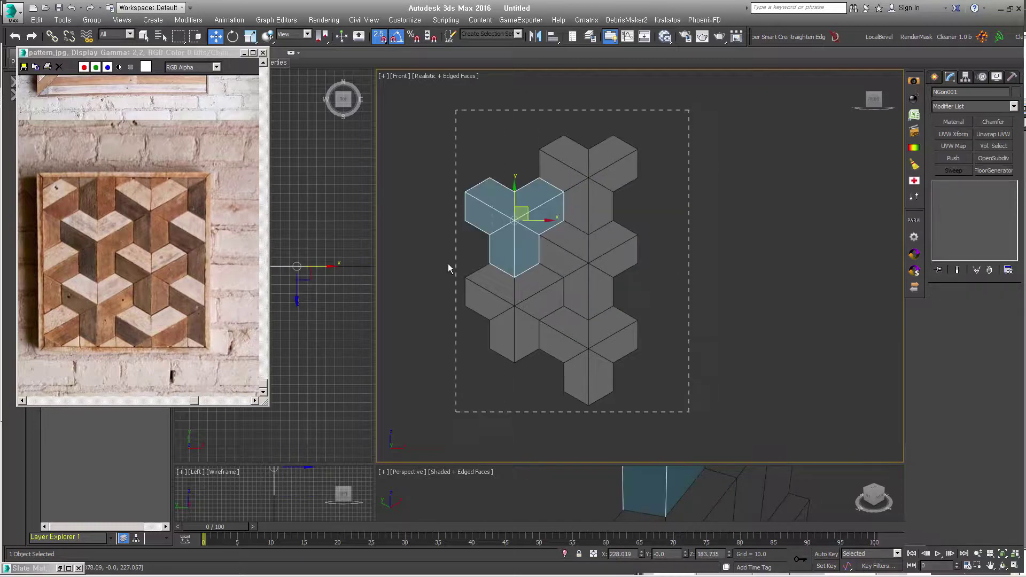
{"action": "mouse_move", "coordinate": [488, 188]}
{"action": "left_mouse_down", "text": "shift"}
{"action": "mouse_move", "coordinate": [623, 189]}
{"action": "mouse_move", "coordinate": [612, 195]}
{"action": "left_mouse_up", "text": "shift"}
{"action": "left_click", "coordinate": [514, 337]}
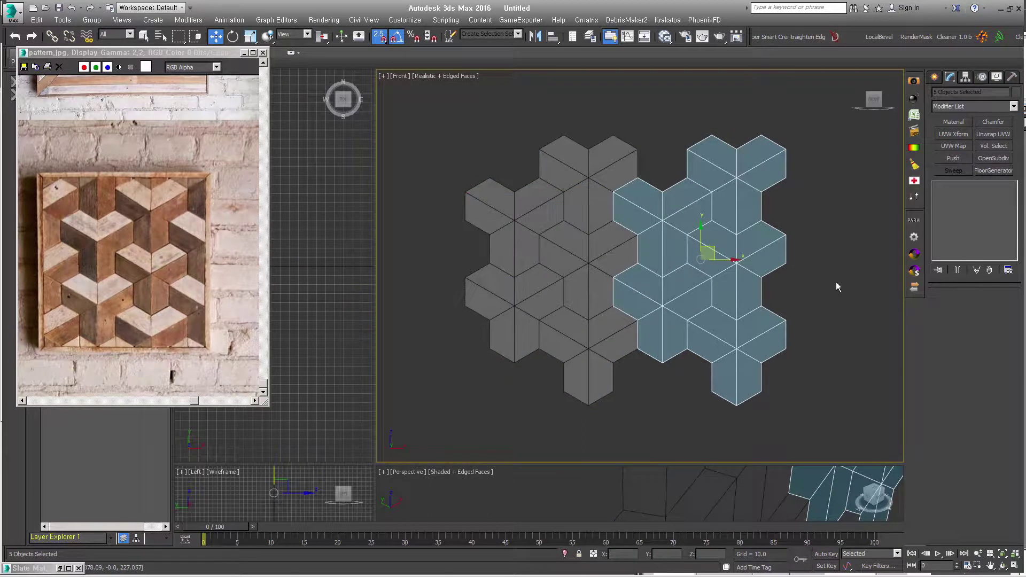
{"action": "left_click", "coordinate": [864, 291]}
{"action": "middle_click_drag", "start_coordinate": [744, 309], "coordinate": [742, 305]}
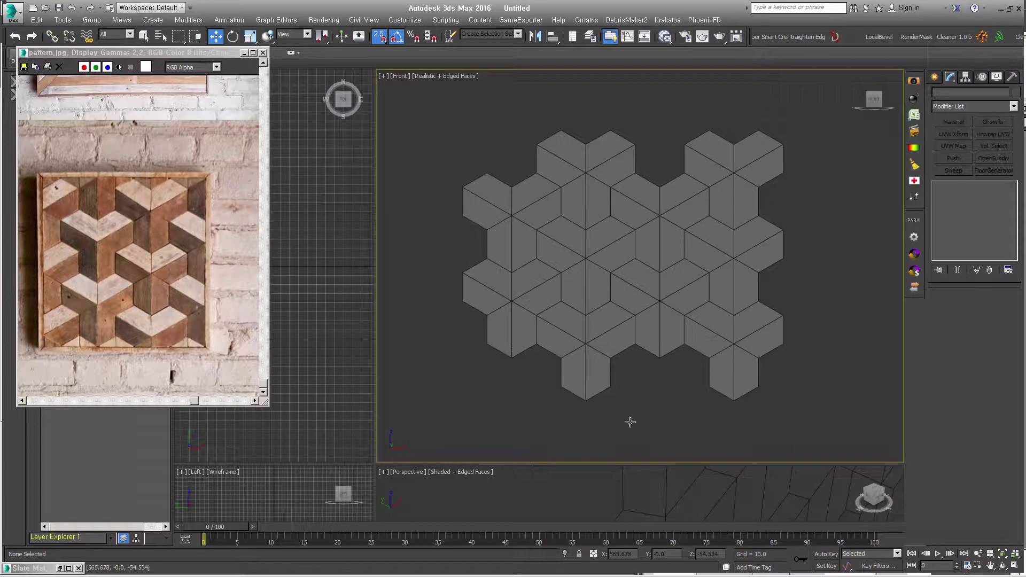
Clone the four bottom tiles downward as a new row.
{"action": "left_click_drag", "start_coordinate": [804, 418], "coordinate": [568, 344]}
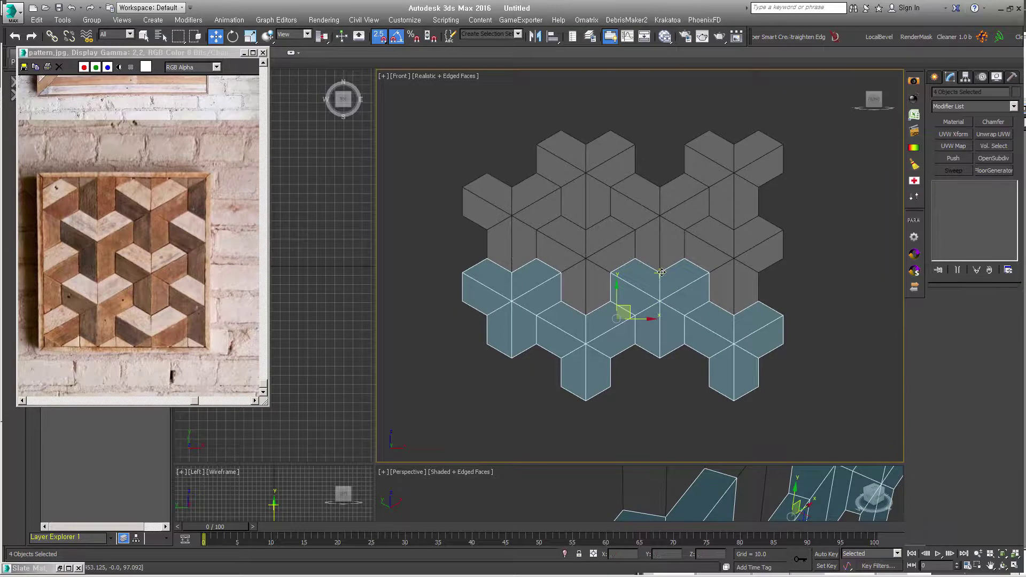
{"action": "left_click_drag", "start_coordinate": [661, 272], "coordinate": [663, 359], "text": "shift"}
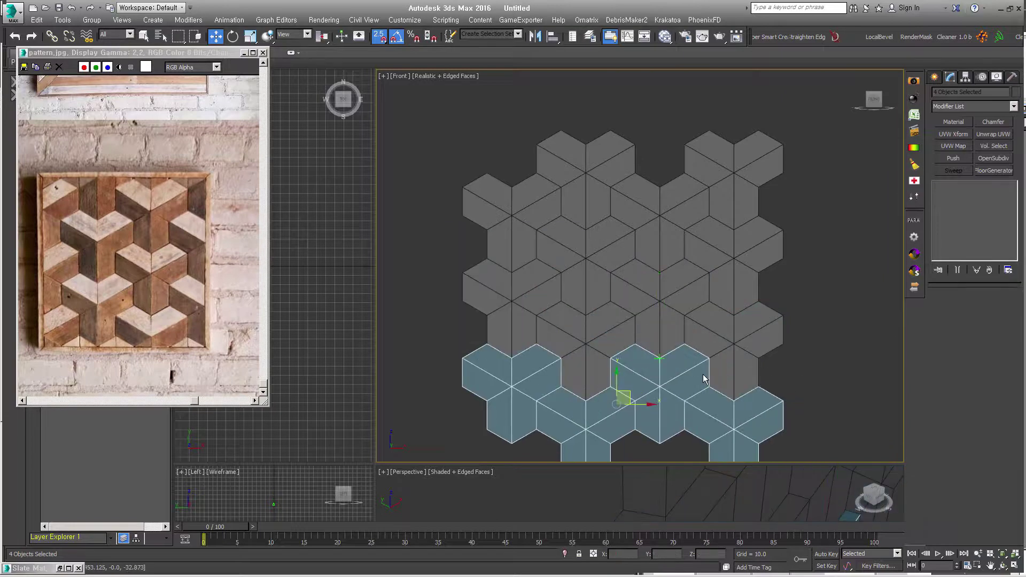
{"action": "left_click", "coordinate": [794, 329]}
{"action": "mouse_move", "coordinate": [810, 379]}
{"action": "middle_mouse_down"}
{"action": "mouse_move", "coordinate": [793, 306]}
{"action": "mouse_move", "coordinate": [790, 321]}
{"action": "middle_mouse_up"}
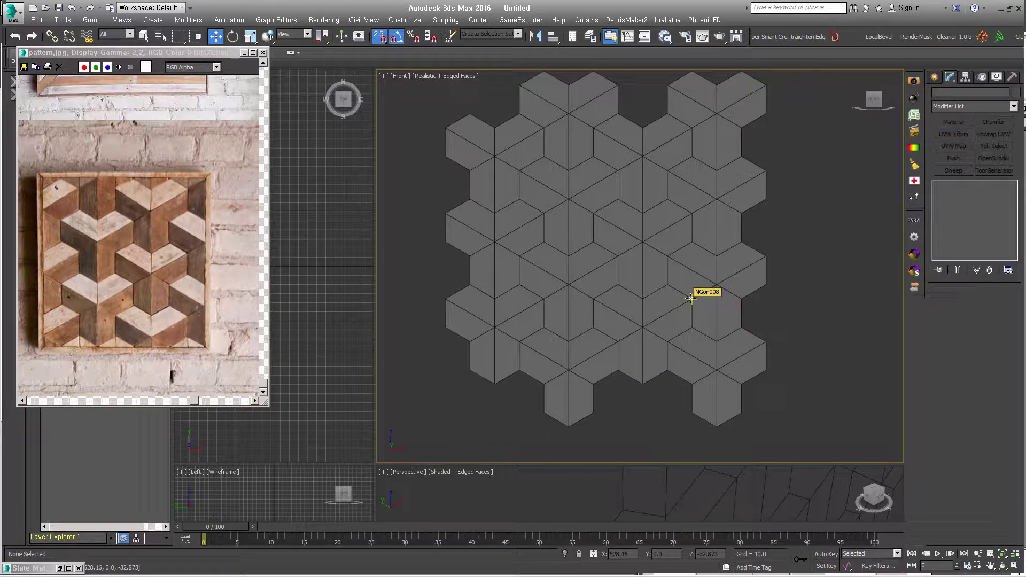
Draw a Rectangle shape framing the central tile area.
{"action": "left_click", "coordinate": [934, 77]}
{"action": "left_click", "coordinate": [949, 93]}
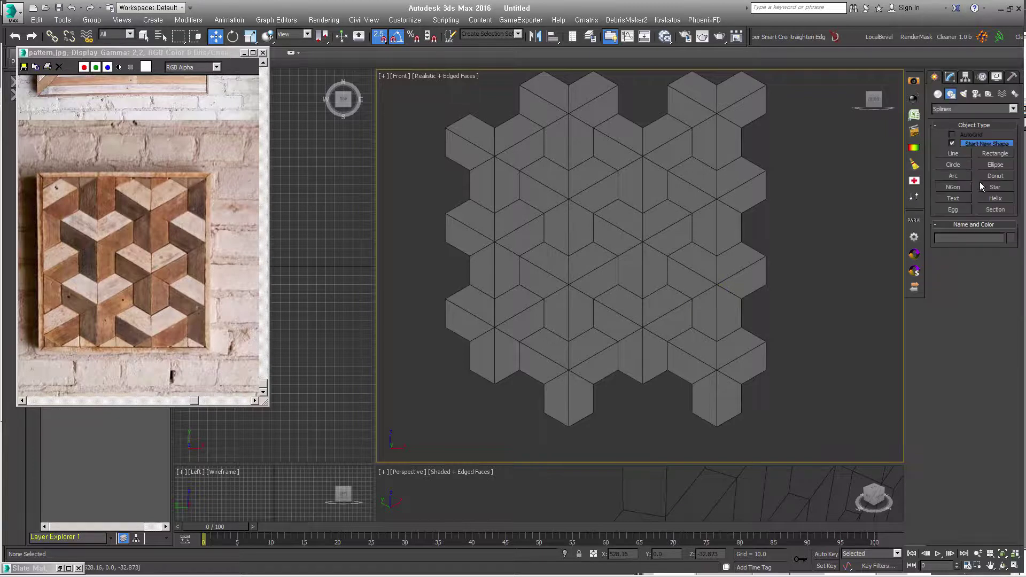
{"action": "left_click", "coordinate": [994, 153]}
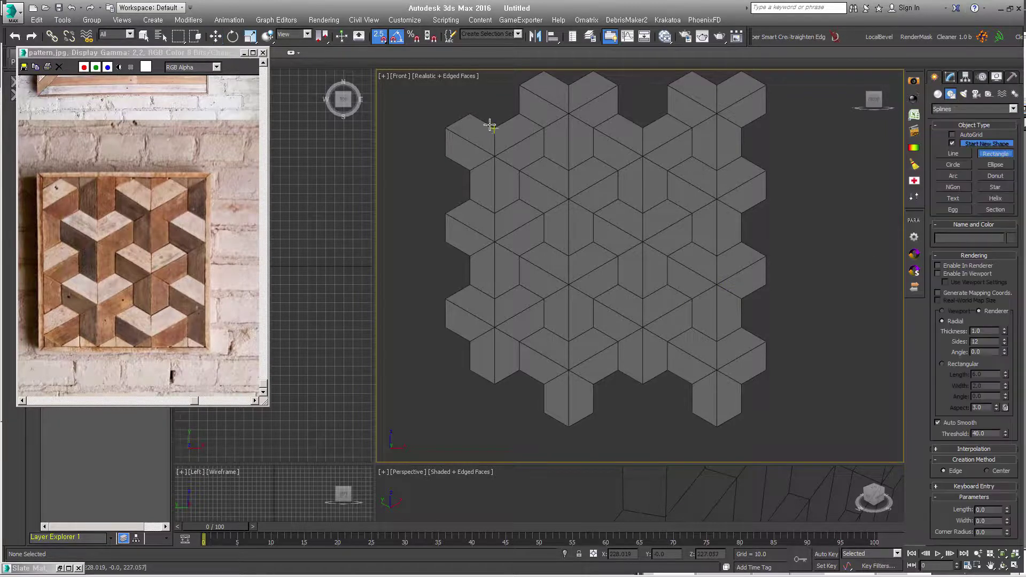
{"action": "left_click_drag", "start_coordinate": [495, 127], "coordinate": [720, 368]}
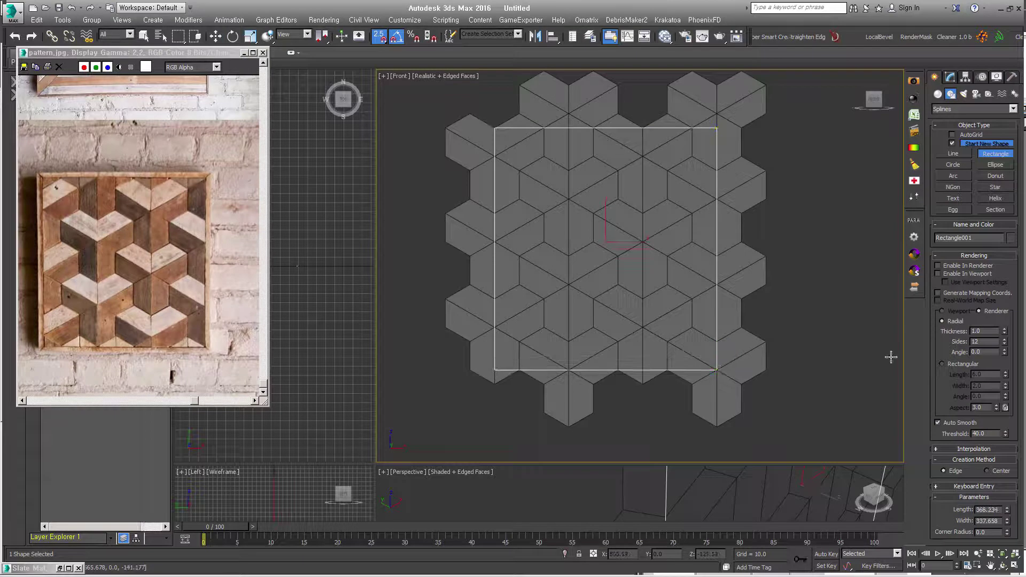
Collapse all 14 NGon tiles into one object and dismiss the MAXScript error.
{"action": "key", "text": "w"}
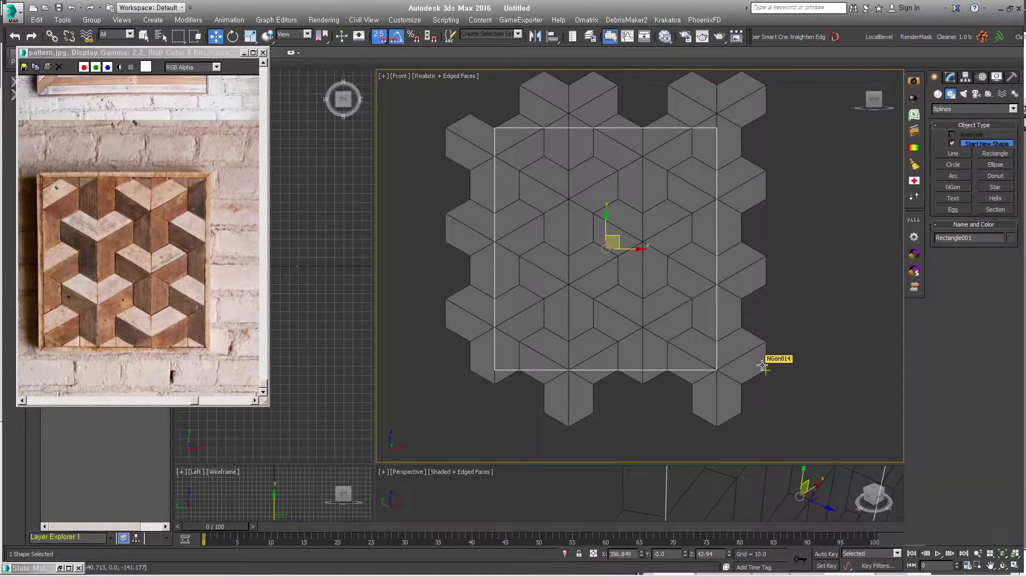
{"action": "key", "text": "ctrl+i"}
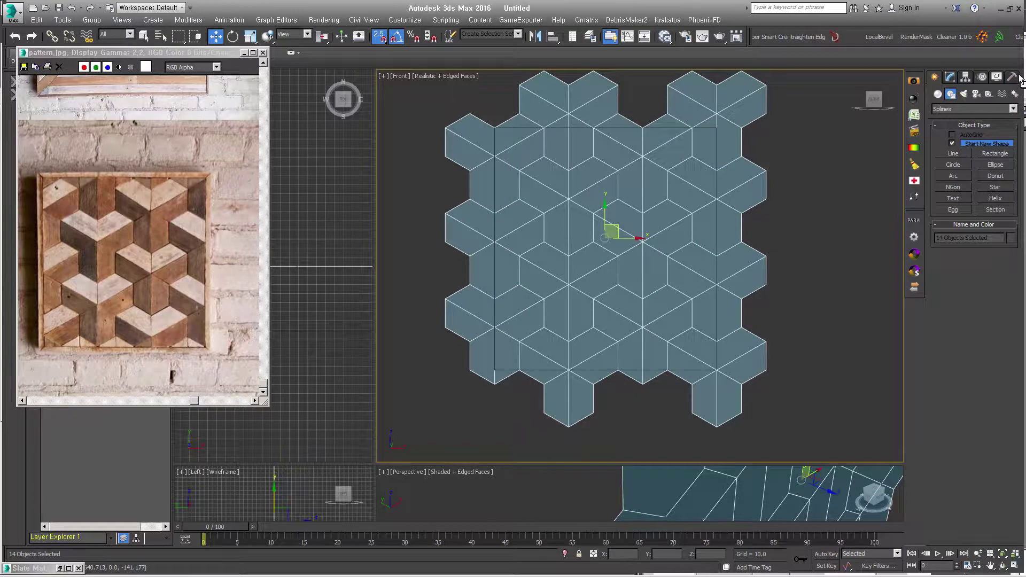
{"action": "left_click", "coordinate": [1015, 79]}
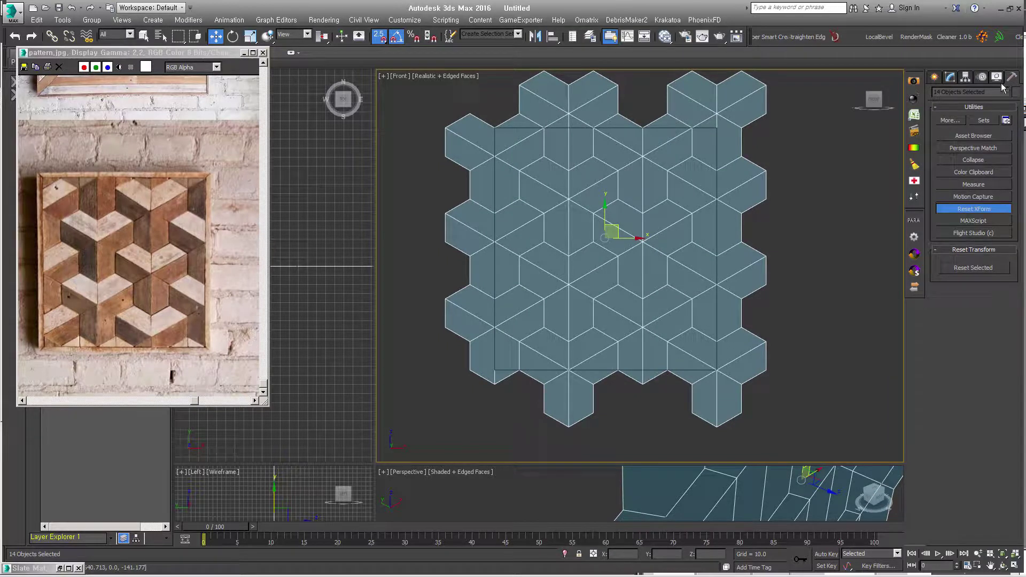
{"action": "left_click", "coordinate": [992, 158]}
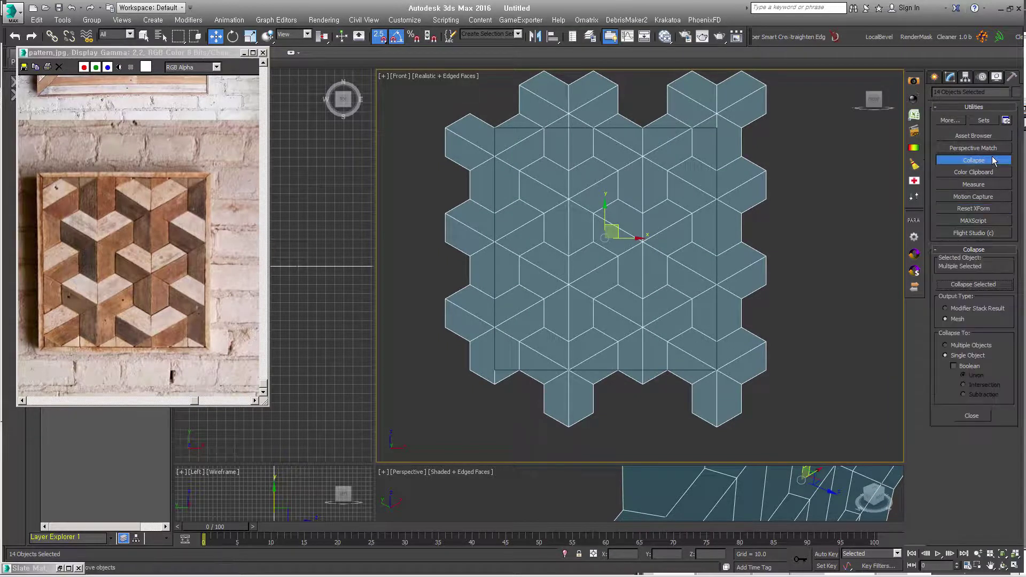
{"action": "left_click", "coordinate": [987, 283]}
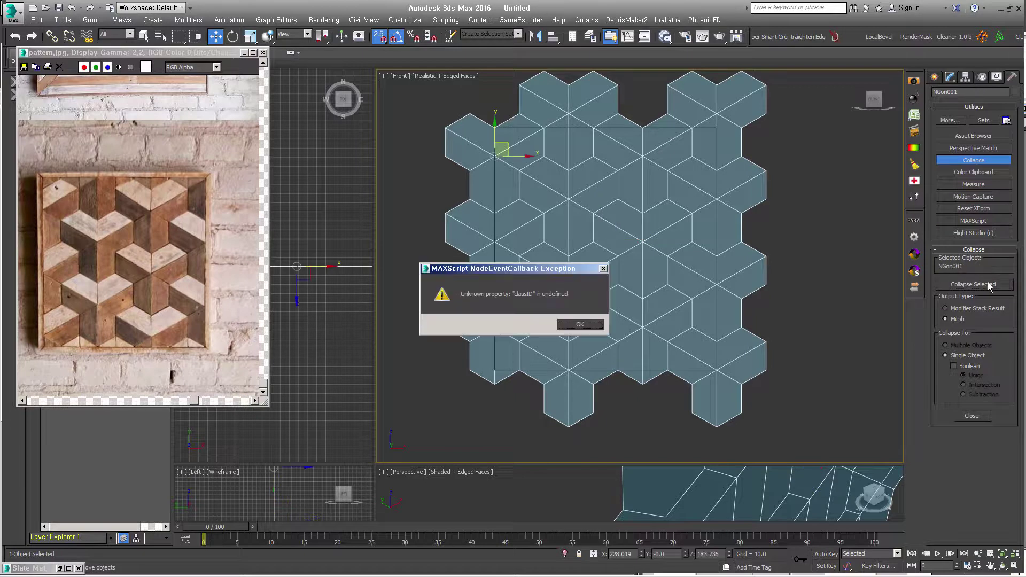
{"action": "left_click", "coordinate": [579, 324]}
{"action": "left_click", "coordinate": [953, 78]}
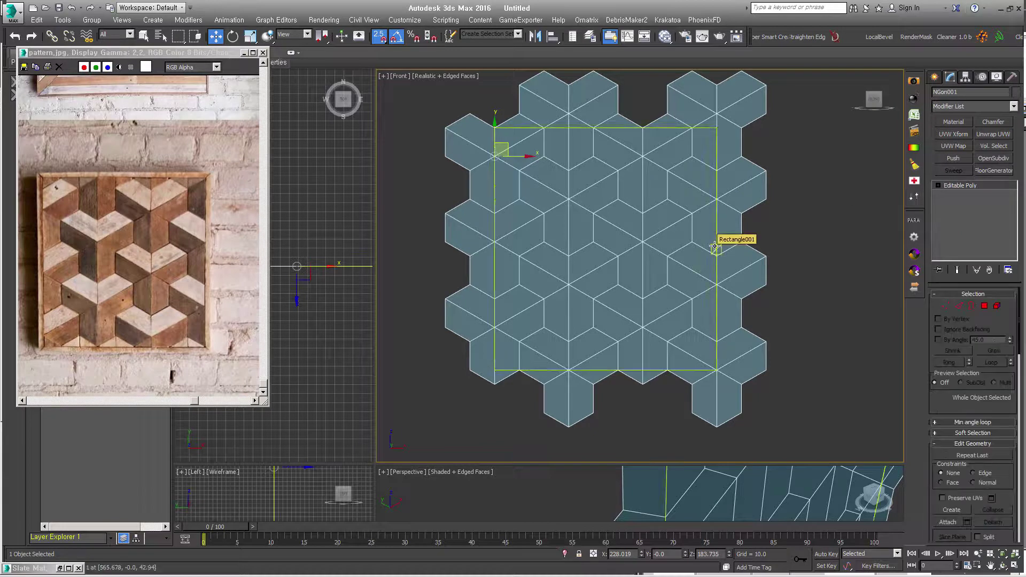
QuickSlice the merged mesh along the rectangle's bottom and top edges.
{"action": "left_click_drag", "start_coordinate": [940, 405], "coordinate": [973, 329]}
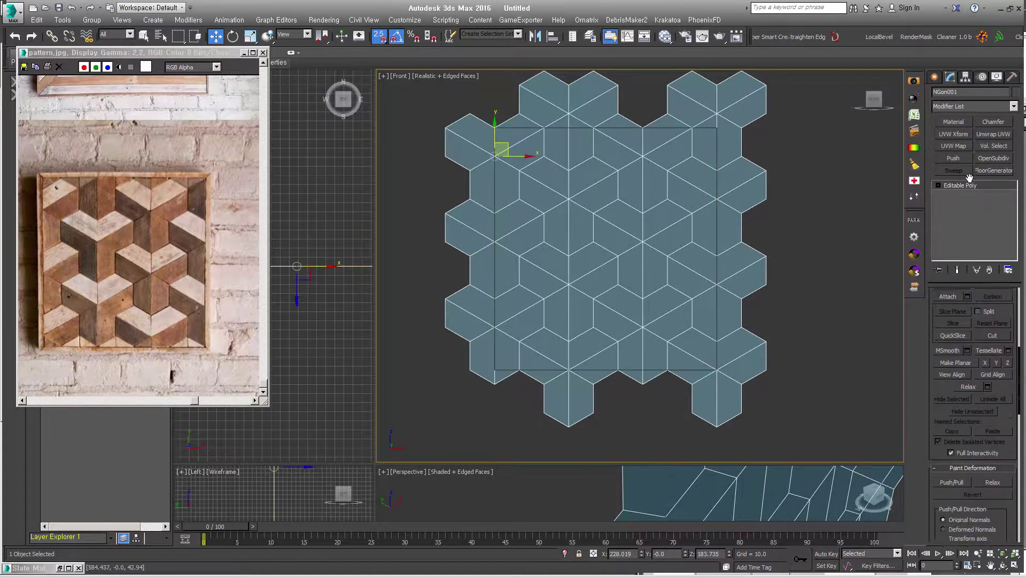
{"action": "scroll", "coordinate": [973, 329], "scroll_direction": "up", "scroll_amount": 3}
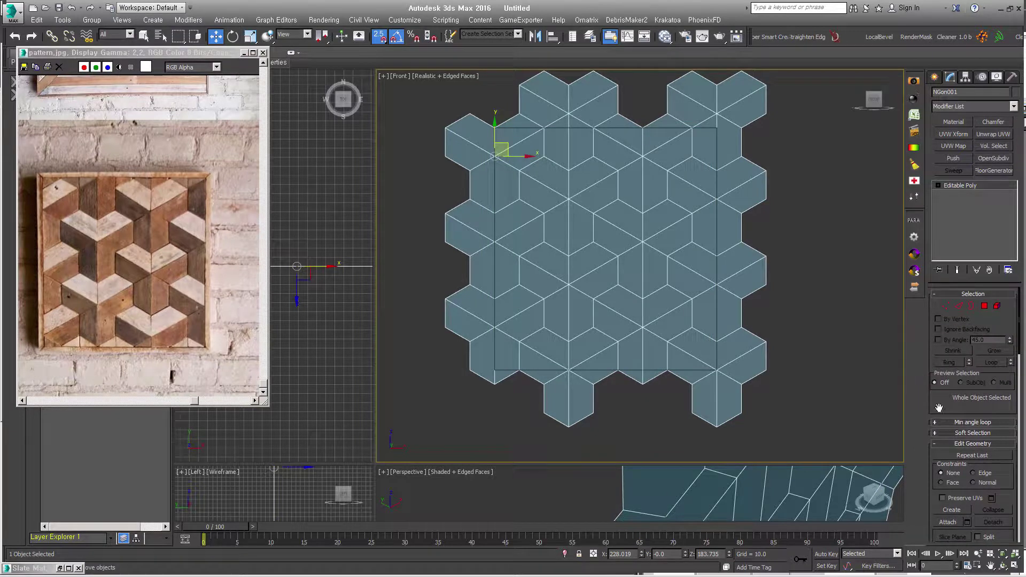
{"action": "left_click_drag", "start_coordinate": [943, 416], "coordinate": [955, 145]}
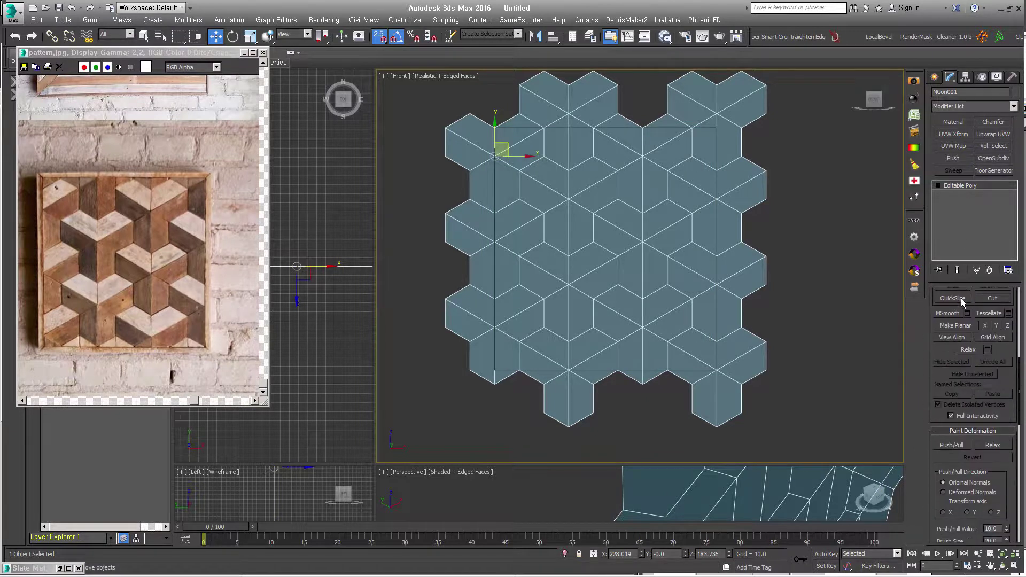
{"action": "left_click", "coordinate": [953, 298]}
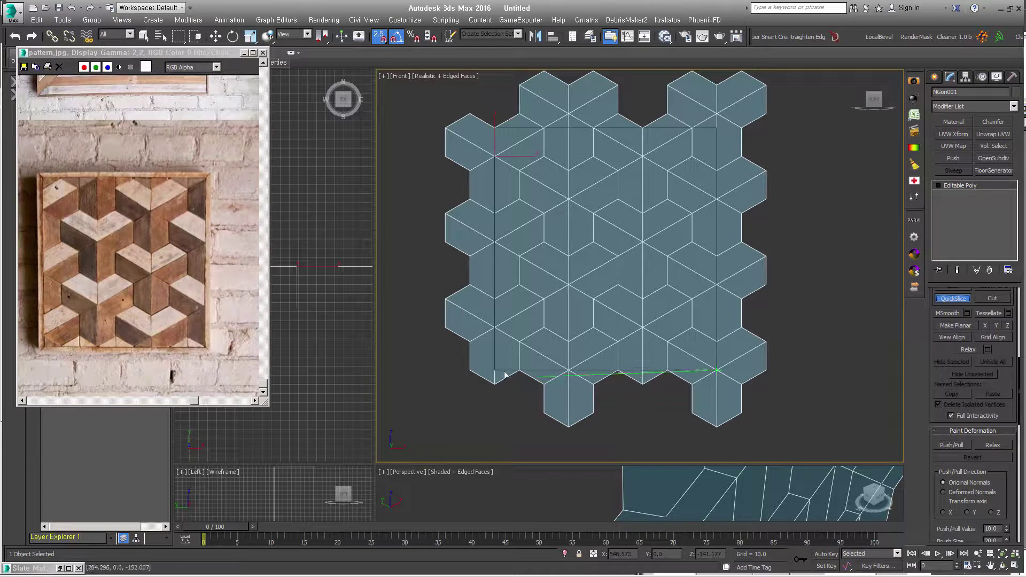
{"action": "left_click", "coordinate": [472, 370]}
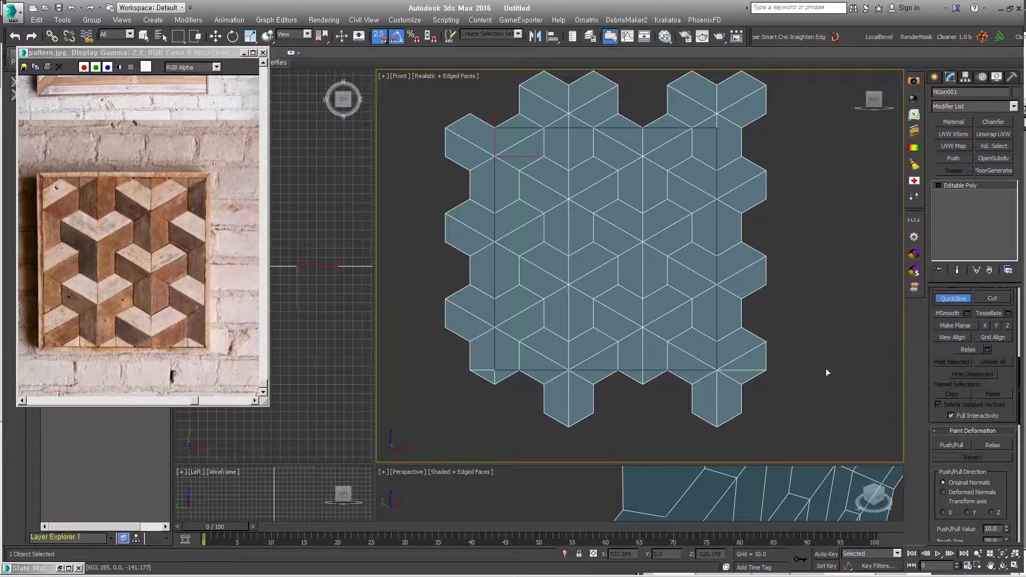
{"action": "left_click", "coordinate": [497, 133]}
{"action": "key", "text": "w"}
Delete the polygons outside the rectangle on the right, top, left and bottom.
{"action": "left_click", "coordinate": [938, 185]}
{"action": "left_click", "coordinate": [959, 220]}
{"action": "left_click_drag", "start_coordinate": [758, 434], "coordinate": [739, 70]}
{"action": "key", "text": "Delete"}
{"action": "left_click_drag", "start_coordinate": [755, 116], "coordinate": [441, 87]}
{"action": "key", "text": "Delete"}
{"action": "left_click_drag", "start_coordinate": [487, 121], "coordinate": [449, 241]}
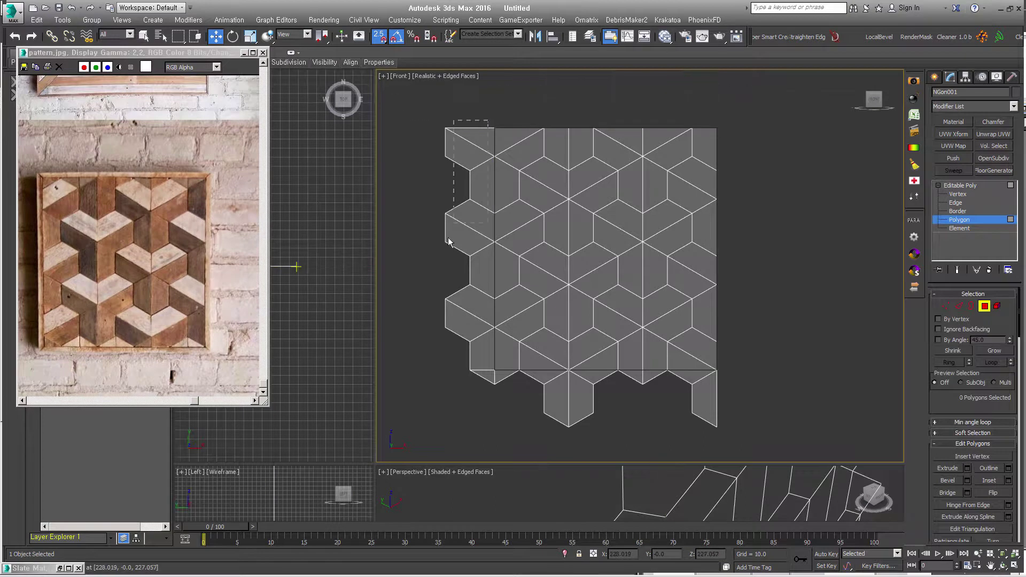
{"action": "key", "text": "Delete"}
{"action": "left_click_drag", "start_coordinate": [450, 378], "coordinate": [449, 376]}
{"action": "key", "text": "Delete"}
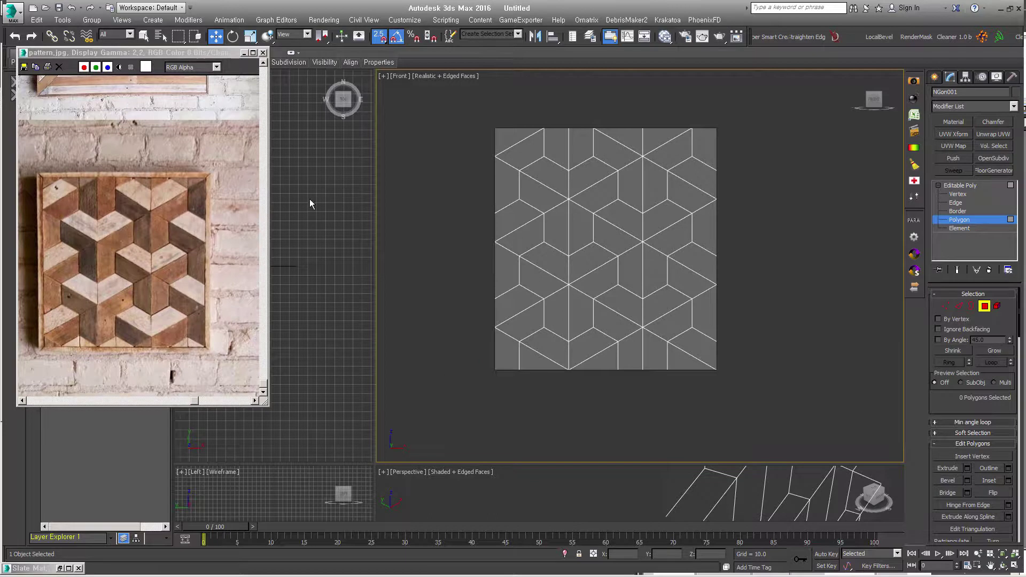
Select a diagonal edge, then test-move the six-polygon element and cancel the move.
{"action": "left_click", "coordinate": [960, 221]}
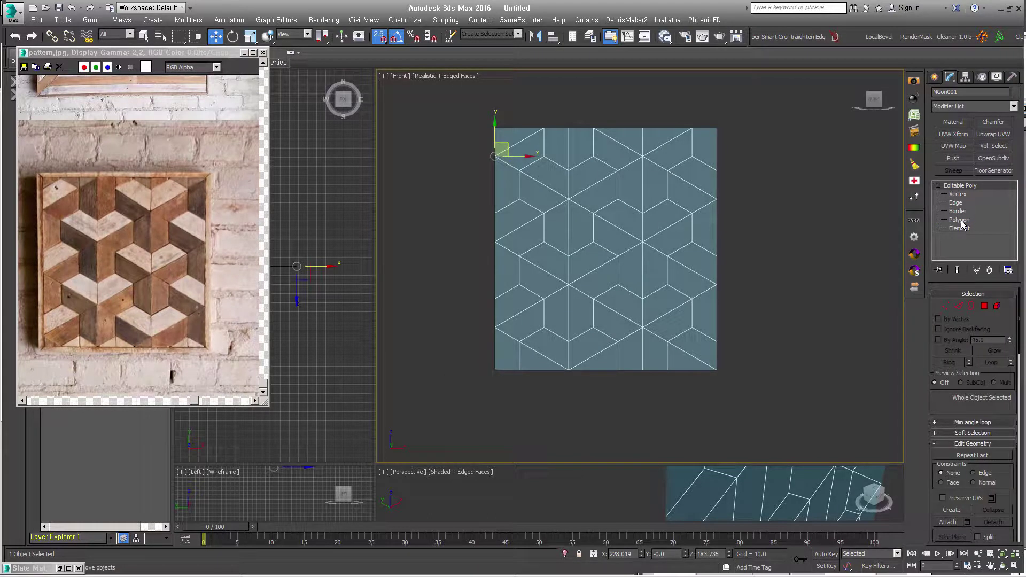
{"action": "middle_click_drag", "start_coordinate": [603, 282], "coordinate": [619, 286]}
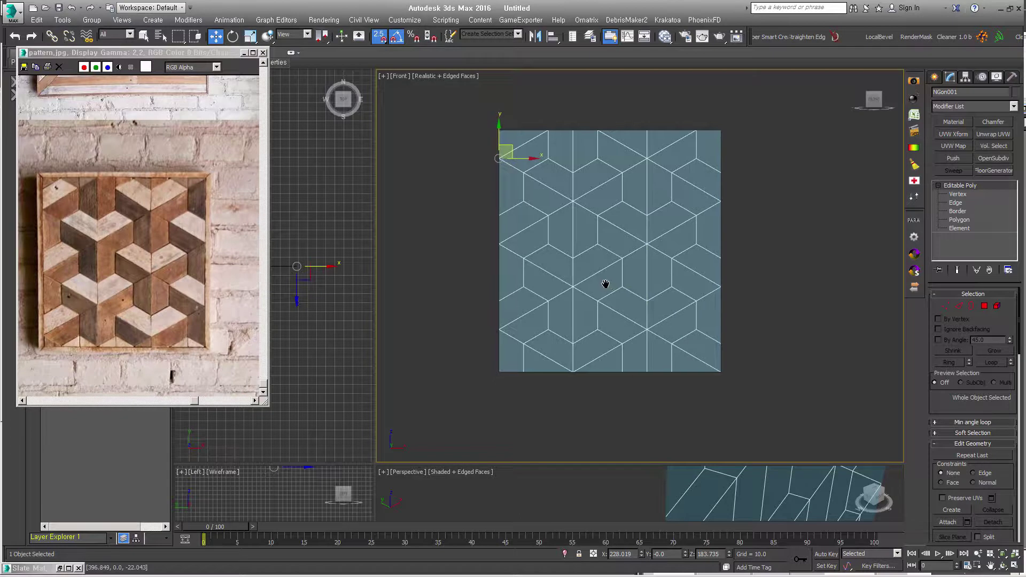
{"action": "key", "text": "2"}
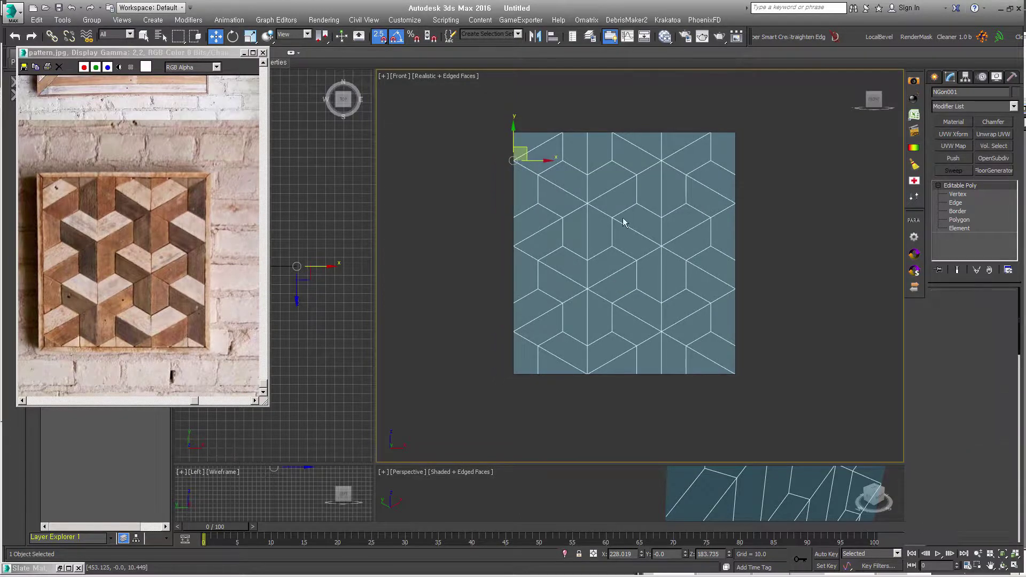
{"action": "left_click", "coordinate": [570, 193]}
{"action": "left_click", "coordinate": [570, 193]}
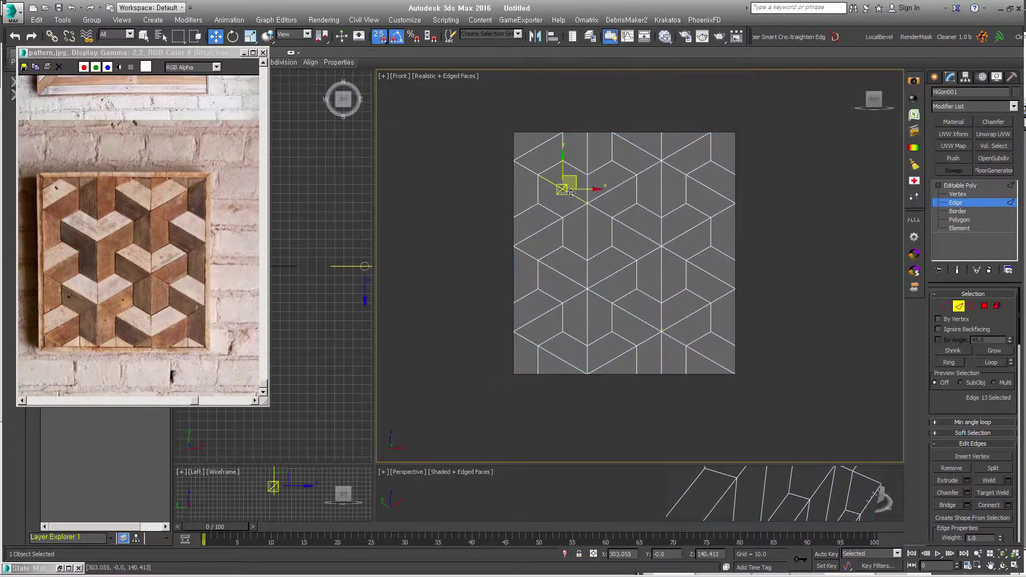
{"action": "left_click", "coordinate": [997, 305]}
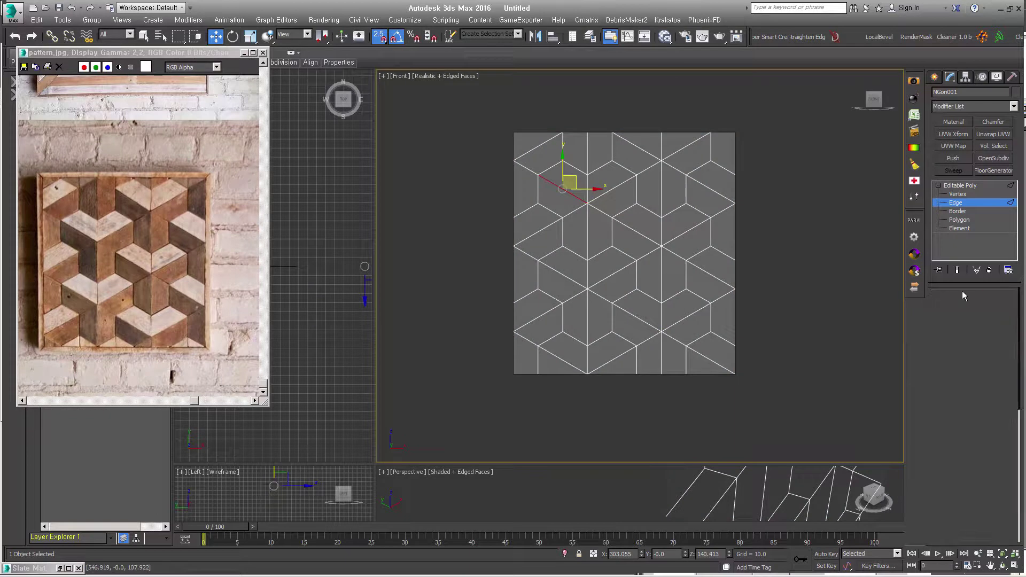
{"action": "left_click", "coordinate": [577, 195]}
{"action": "left_click_drag", "start_coordinate": [576, 194], "coordinate": [684, 192]}
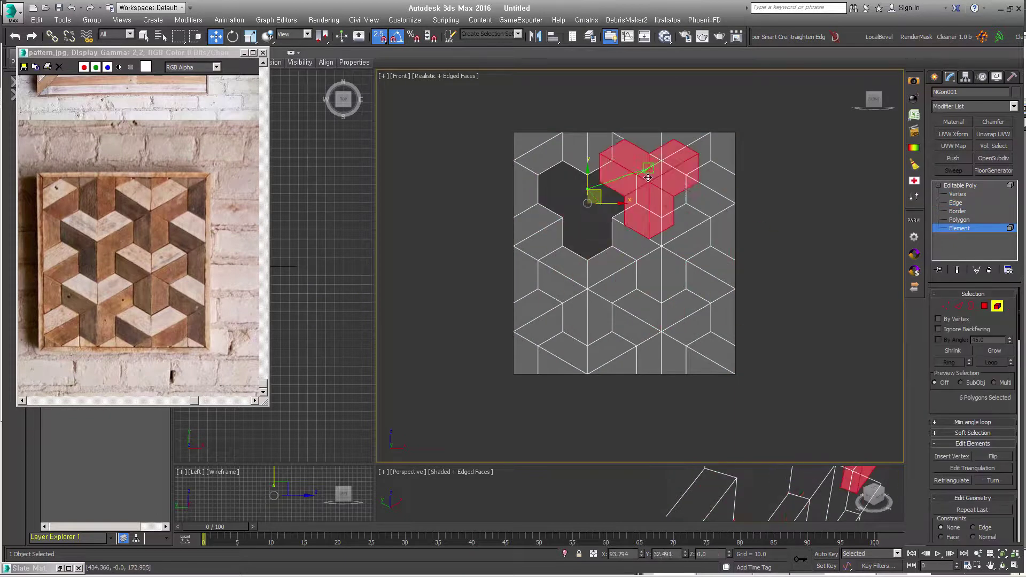
{"action": "right_click", "coordinate": [684, 193]}
{"action": "left_click", "coordinate": [841, 287]}
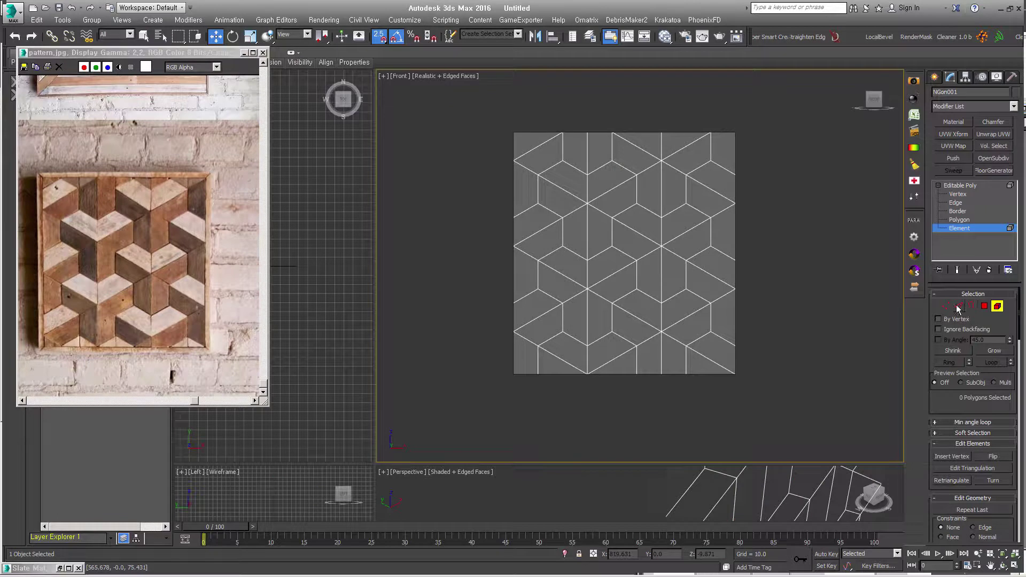
{"action": "key", "text": "2"}
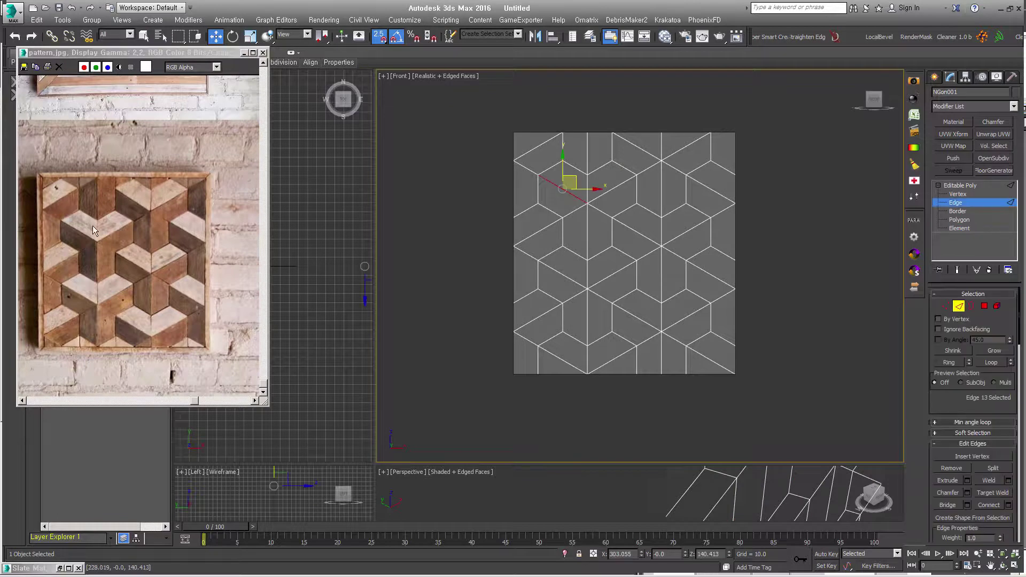
Ctrl-select the extra vertical and diagonal edges around the top-right, central and lower-left vertices.
{"action": "left_click", "coordinate": [587, 227]}
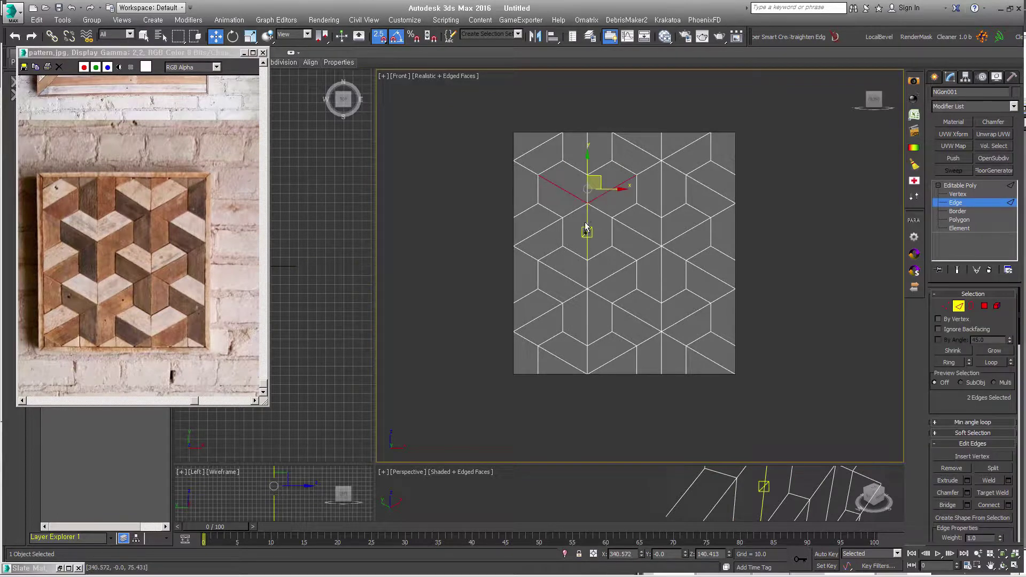
{"action": "left_click", "coordinate": [588, 220], "text": "ctrl"}
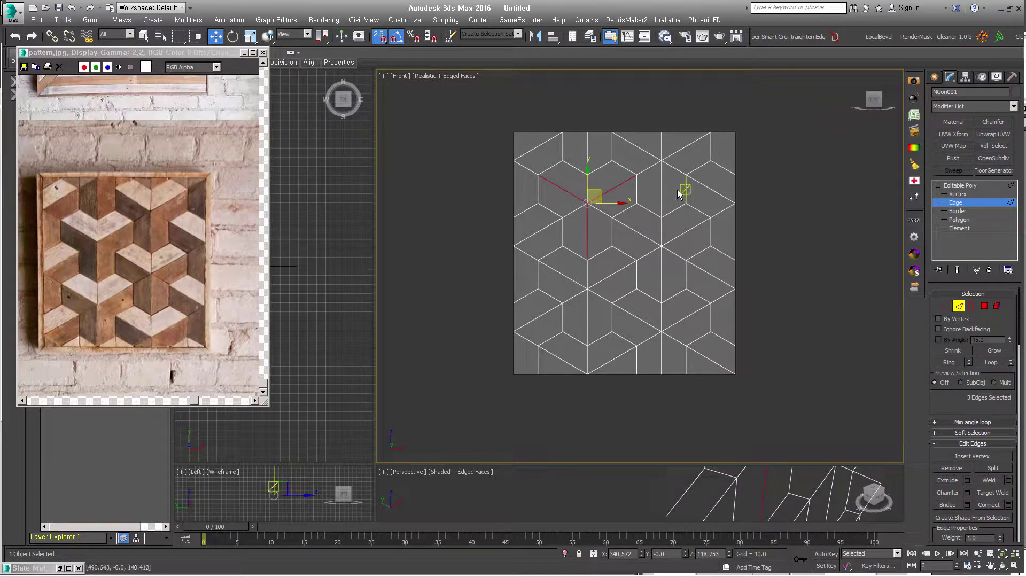
{"action": "left_click", "coordinate": [661, 185], "text": "ctrl"}
{"action": "left_click", "coordinate": [686, 146], "text": "ctrl"}
{"action": "left_click", "coordinate": [635, 146], "text": "ctrl"}
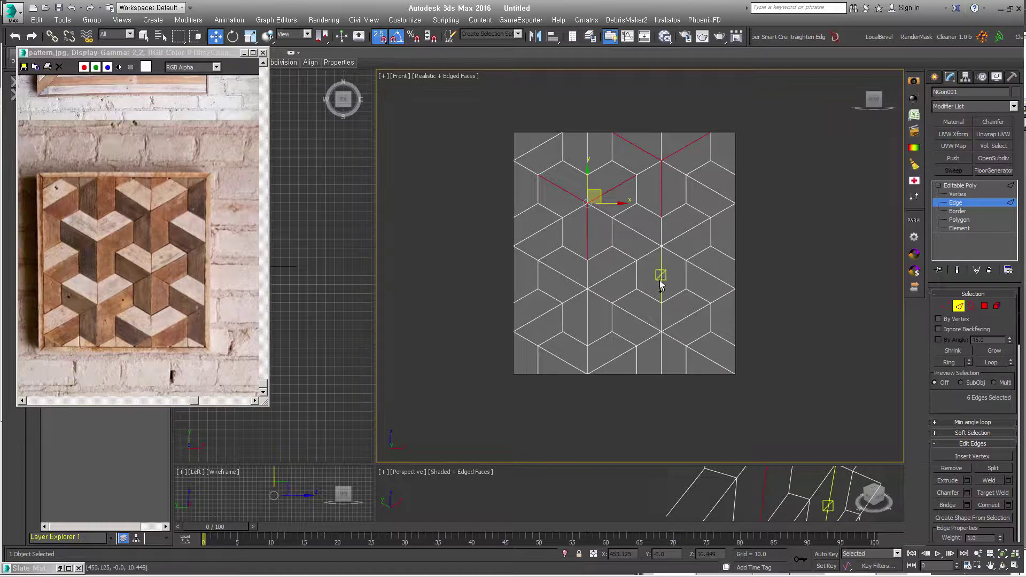
{"action": "left_click", "coordinate": [661, 273], "text": "ctrl"}
{"action": "left_click", "coordinate": [687, 232], "text": "ctrl"}
{"action": "left_click", "coordinate": [637, 232], "text": "ctrl"}
{"action": "left_click", "coordinate": [609, 275], "text": "ctrl"}
{"action": "left_click", "coordinate": [558, 273], "text": "ctrl"}
{"action": "left_click", "coordinate": [587, 315], "text": "ctrl"}
{"action": "left_click", "coordinate": [534, 317], "text": "ctrl"}
{"action": "left_click", "coordinate": [562, 360], "text": "ctrl"}
{"action": "left_click", "coordinate": [614, 359], "text": "ctrl"}
Add the remaining outer diagonal and vertical edges, then remove all selected edges.
{"action": "left_click", "coordinate": [688, 325], "text": "ctrl"}
{"action": "left_click", "coordinate": [690, 322], "text": "ctrl"}
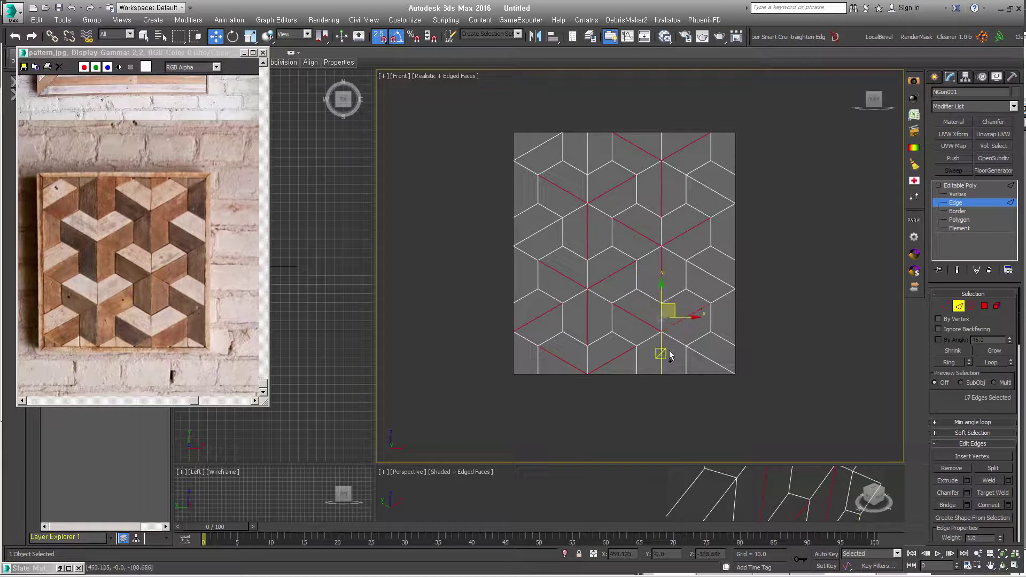
{"action": "left_click", "coordinate": [661, 353], "text": "ctrl"}
{"action": "left_click", "coordinate": [711, 275], "text": "ctrl"}
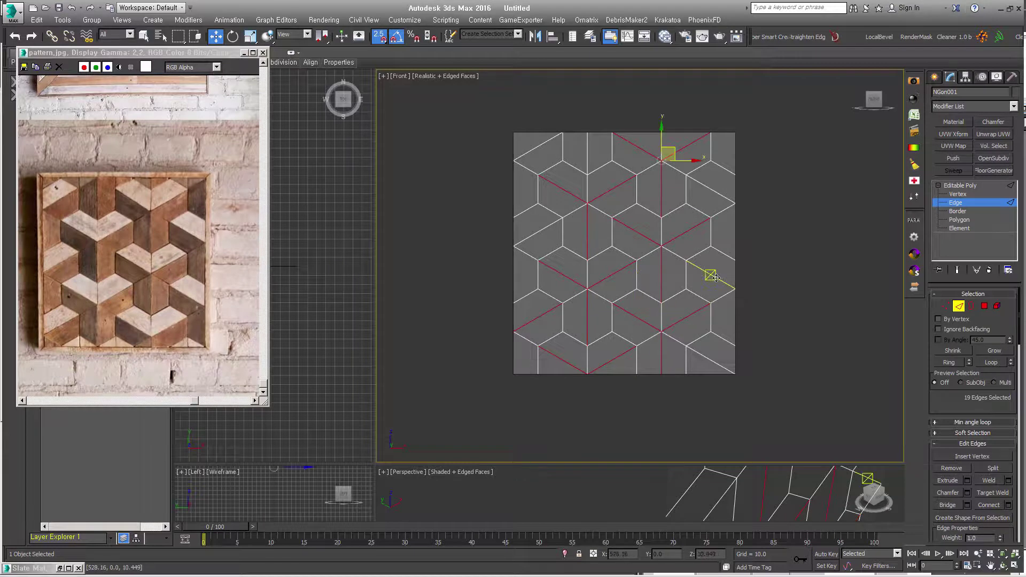
{"action": "left_click", "coordinate": [707, 188], "text": "ctrl"}
{"action": "left_click", "coordinate": [587, 152], "text": "ctrl"}
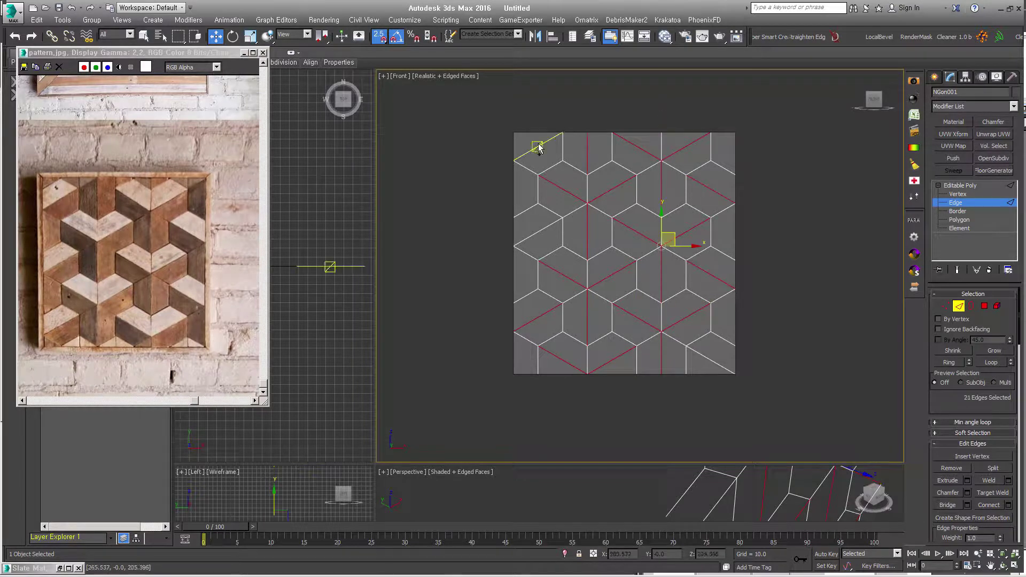
{"action": "left_click", "coordinate": [542, 145], "text": "ctrl"}
{"action": "left_click", "coordinate": [537, 232], "text": "ctrl"}
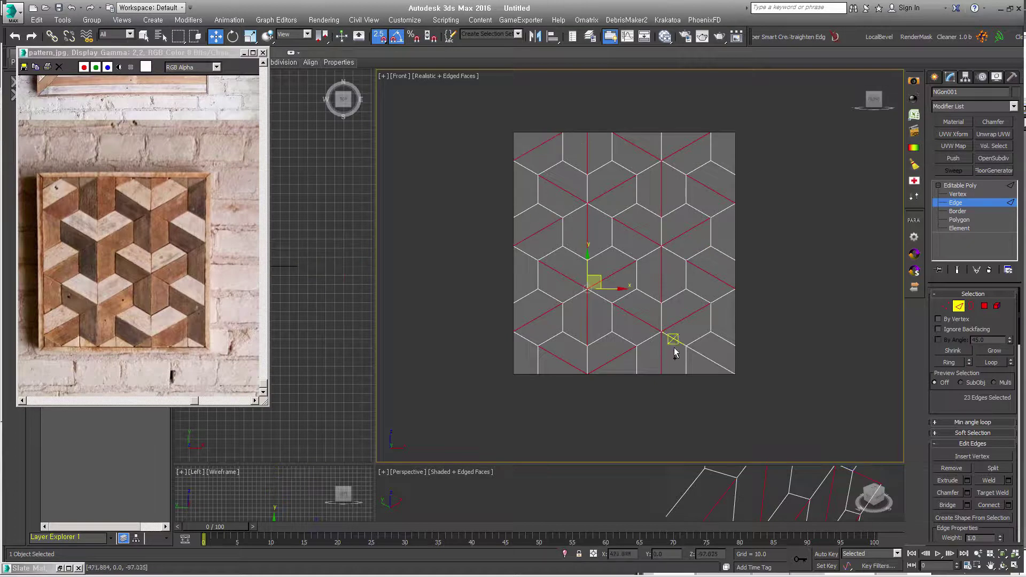
{"action": "left_click", "coordinate": [717, 363], "text": "ctrl"}
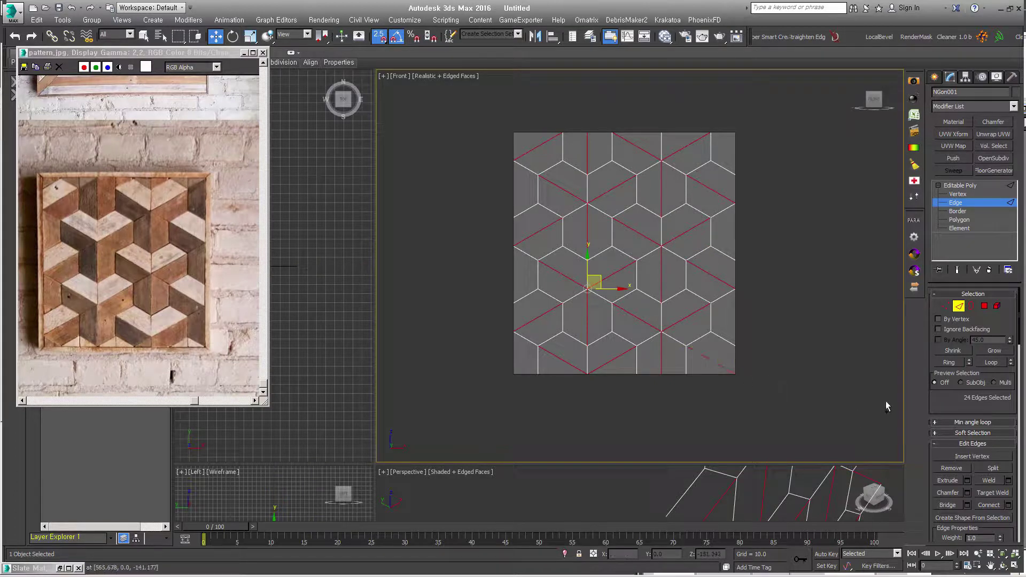
{"action": "key", "text": "ctrl+BackSpace"}
{"action": "left_click", "coordinate": [957, 306]}
Add a UVW Map modifier with Box mapping to the tile.
{"action": "key", "text": "u"}
{"action": "left_click", "coordinate": [955, 354]}
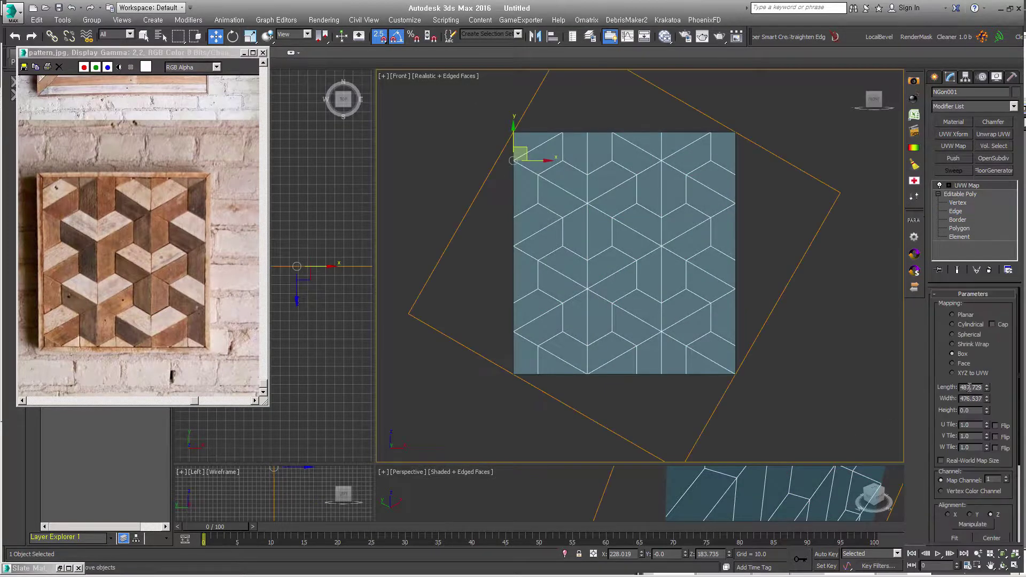
{"action": "double_click", "coordinate": [969, 388]}
{"action": "scroll", "coordinate": [972, 374], "scroll_direction": "down", "scroll_amount": 2}
Rotate the UVW Map gizmo square with the tile using angle snap.
{"action": "right_click", "coordinate": [581, 208]}
{"action": "left_click", "coordinate": [954, 185]}
{"action": "left_click", "coordinate": [967, 194]}
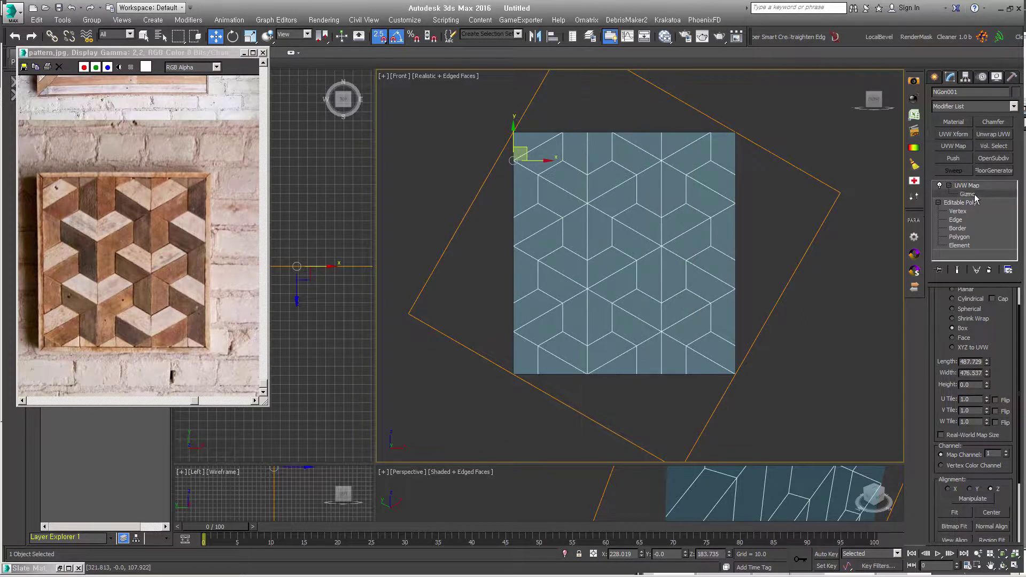
{"action": "right_click", "coordinate": [617, 245]}
{"action": "left_click", "coordinate": [641, 259]}
{"action": "key", "text": "a"}
{"action": "left_click_drag", "start_coordinate": [648, 235], "coordinate": [665, 264]}
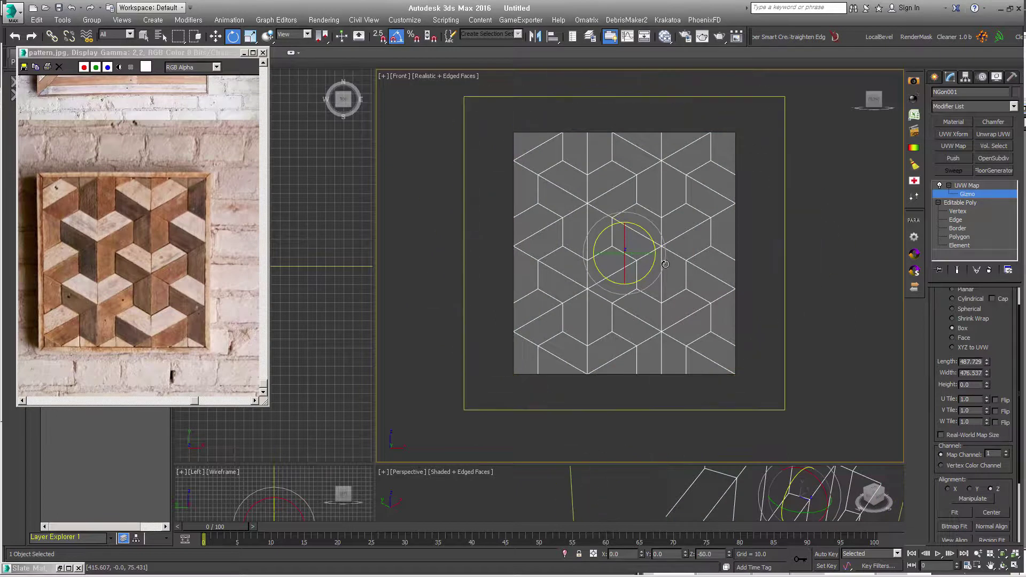
Set the mapping Length and Width to 500 and add an Unwrap UVW modifier.
{"action": "double_click", "coordinate": [976, 361]}
{"action": "type", "text": "500"}
{"action": "key", "text": "Tab"}
{"action": "type", "text": "500"}
{"action": "key", "text": "Tab"}
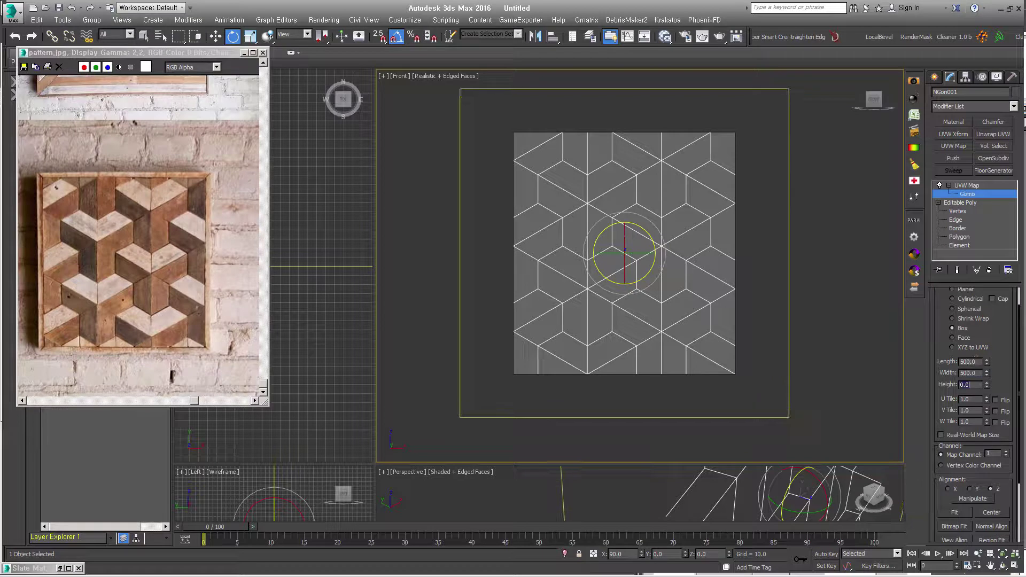
{"action": "key", "text": "Return"}
{"action": "key", "text": "u"}
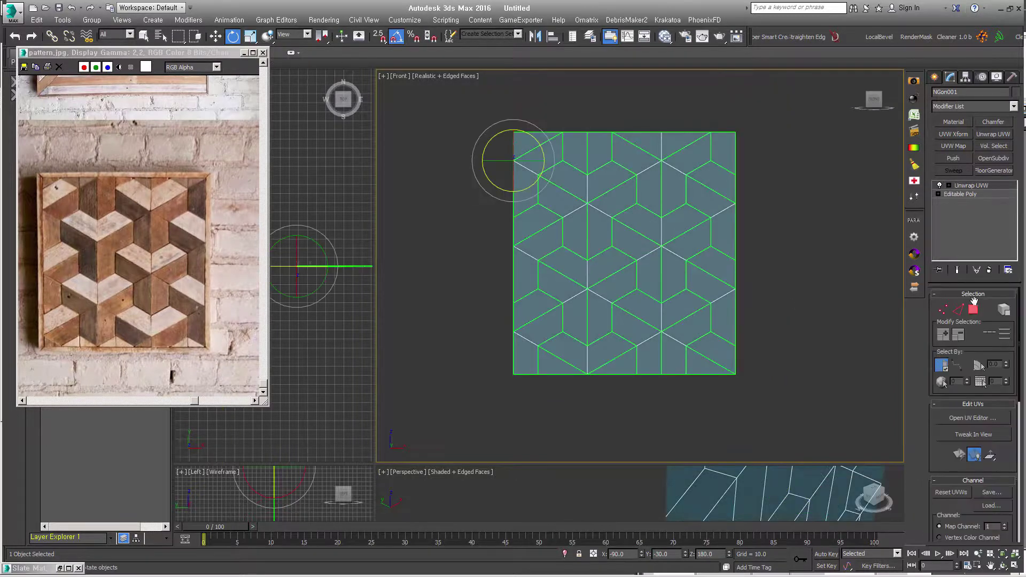
Select all polygons, pack the UVs in the UV editor, and collapse the stack to Editable Poly.
{"action": "left_click", "coordinate": [973, 309]}
{"action": "key", "text": "ctrl+a"}
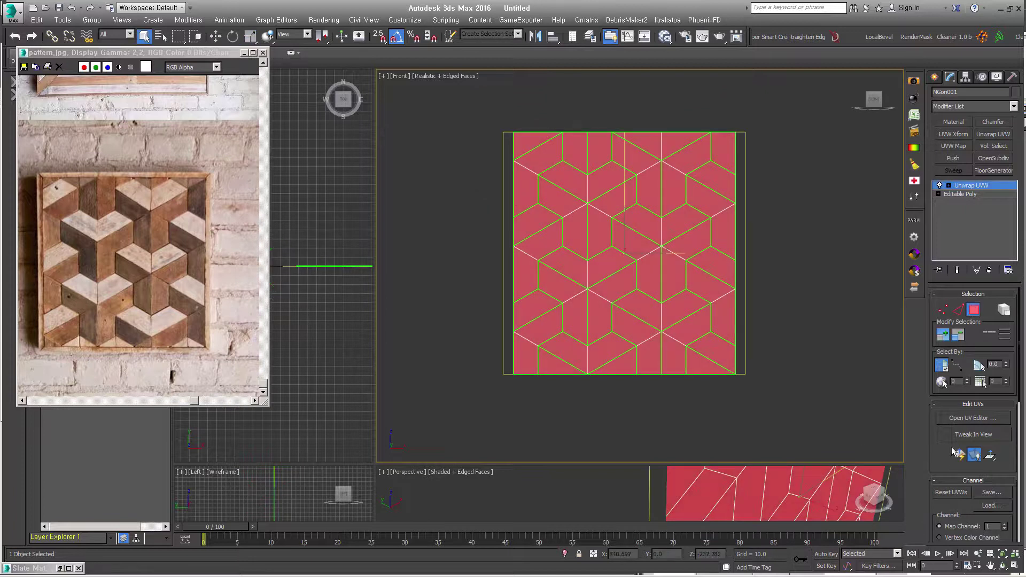
{"action": "left_click", "coordinate": [985, 422]}
{"action": "left_click", "coordinate": [331, 362]}
{"action": "scroll", "coordinate": [225, 277], "scroll_direction": "down", "scroll_amount": 2}
{"action": "middle_click_drag", "start_coordinate": [225, 277], "coordinate": [224, 275]}
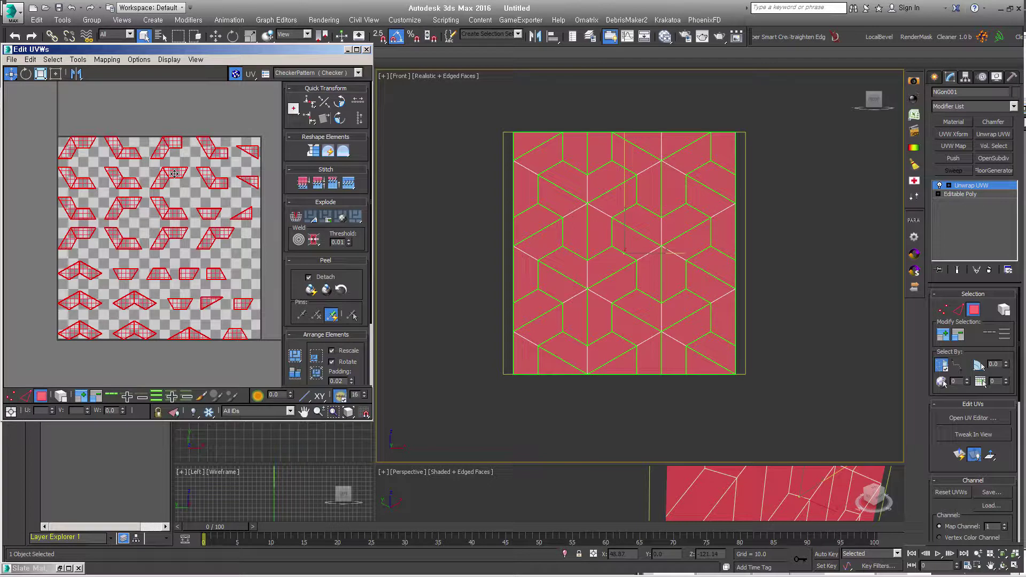
{"action": "left_click", "coordinate": [367, 50]}
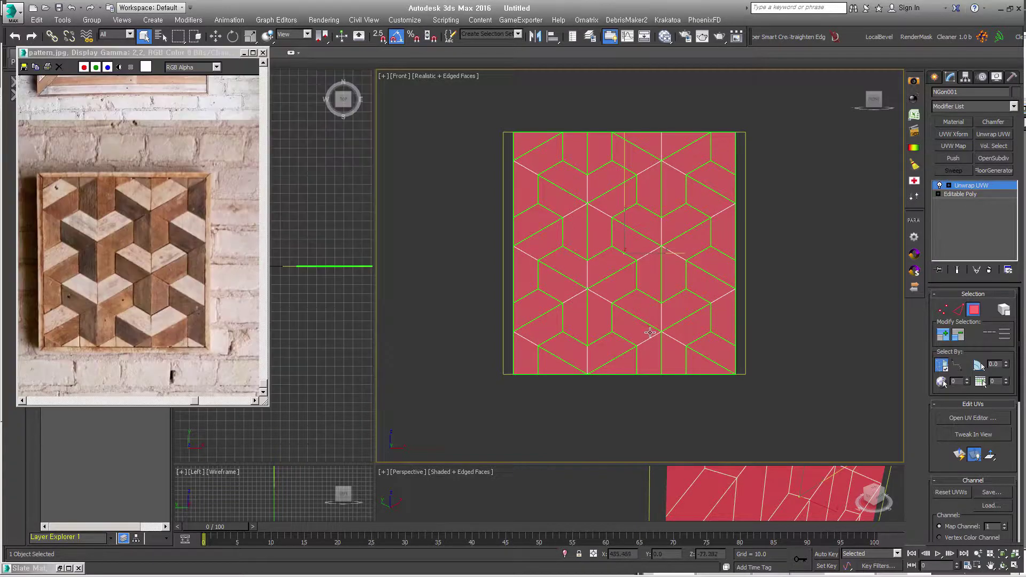
{"action": "key", "text": "ctrl+z"}
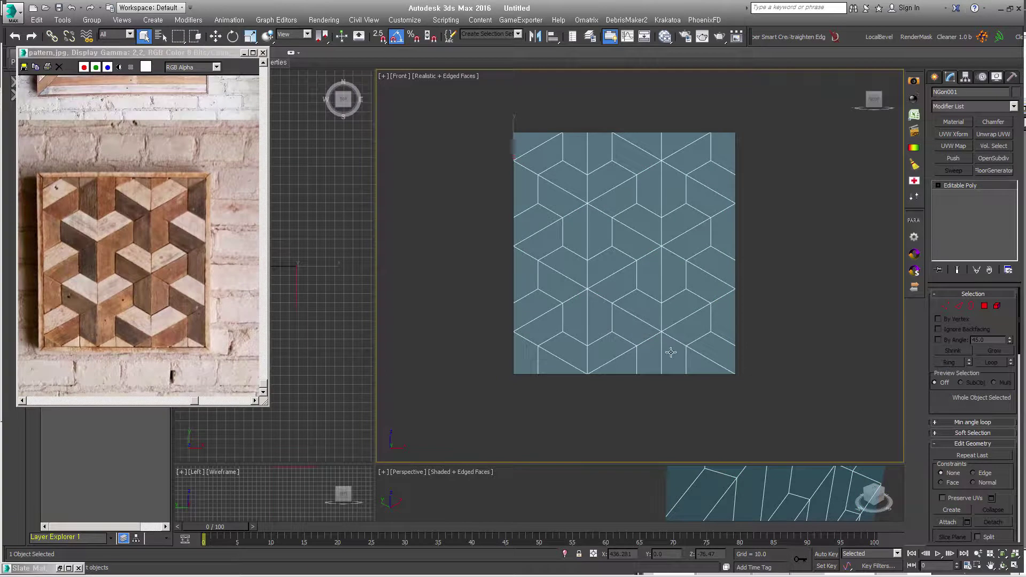
Swap the pattern.jpg reference for pattern3.jpg and delete the old cube-pattern tile.
{"action": "left_click", "coordinate": [825, 427]}
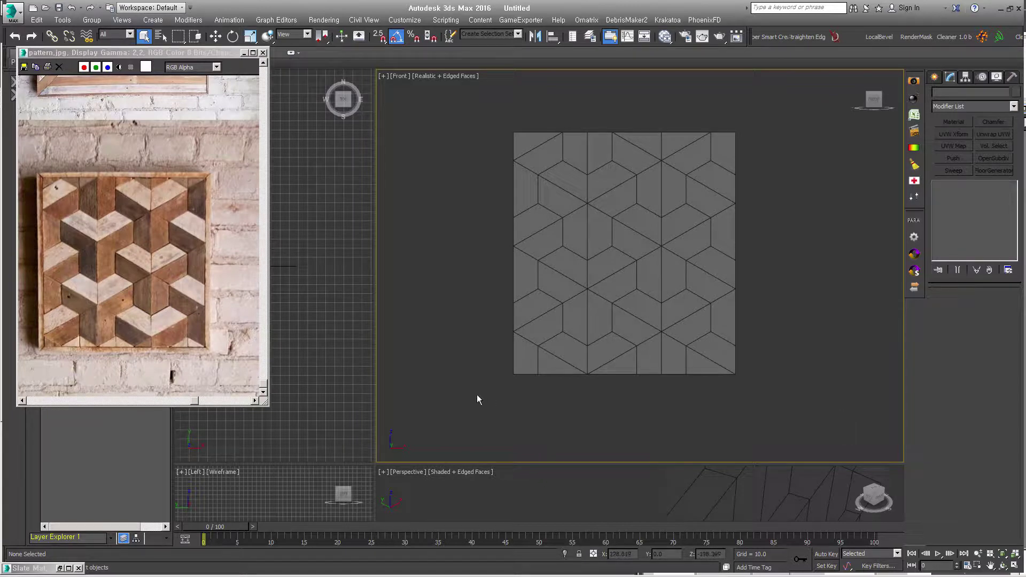
{"action": "left_click", "coordinate": [262, 53]}
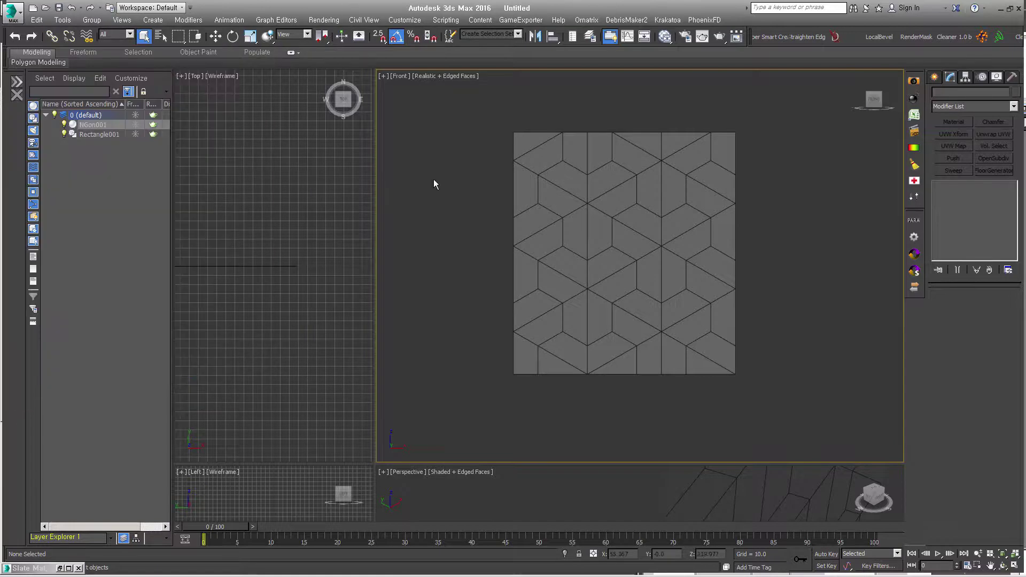
{"action": "left_click", "coordinate": [282, 175]}
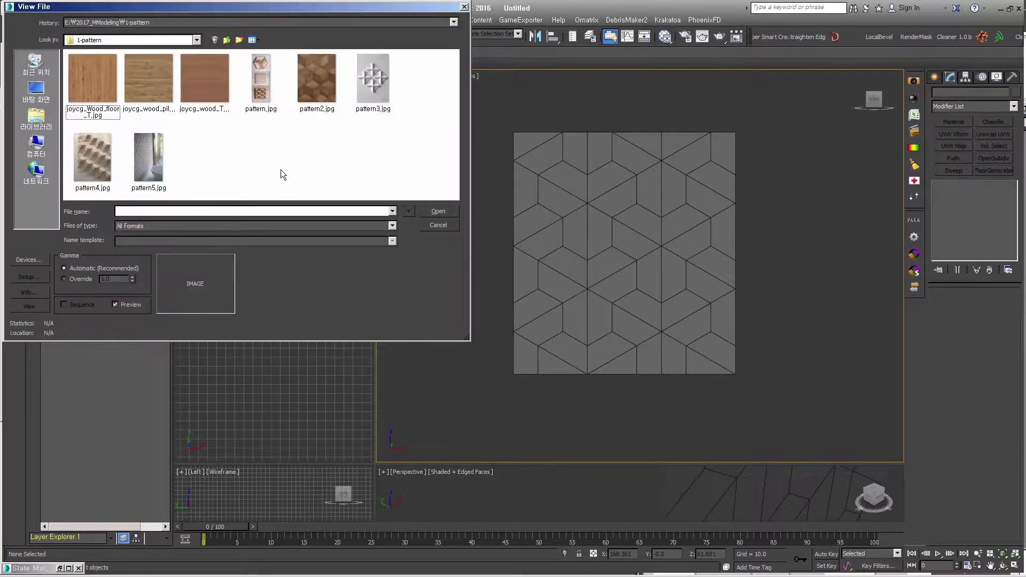
{"action": "double_click", "coordinate": [387, 91]}
{"action": "mouse_move", "coordinate": [908, 92]}
{"action": "left_mouse_down"}
{"action": "mouse_move", "coordinate": [566, 92]}
{"action": "mouse_move", "coordinate": [68, 57]}
{"action": "left_mouse_up"}
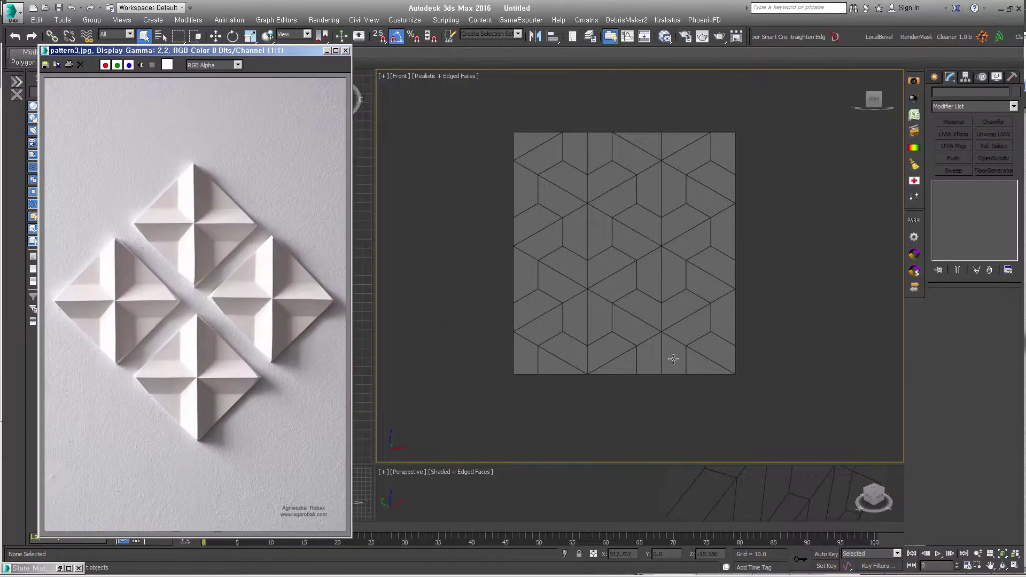
{"action": "key", "text": "ctrl+a"}
{"action": "key", "text": "Delete"}
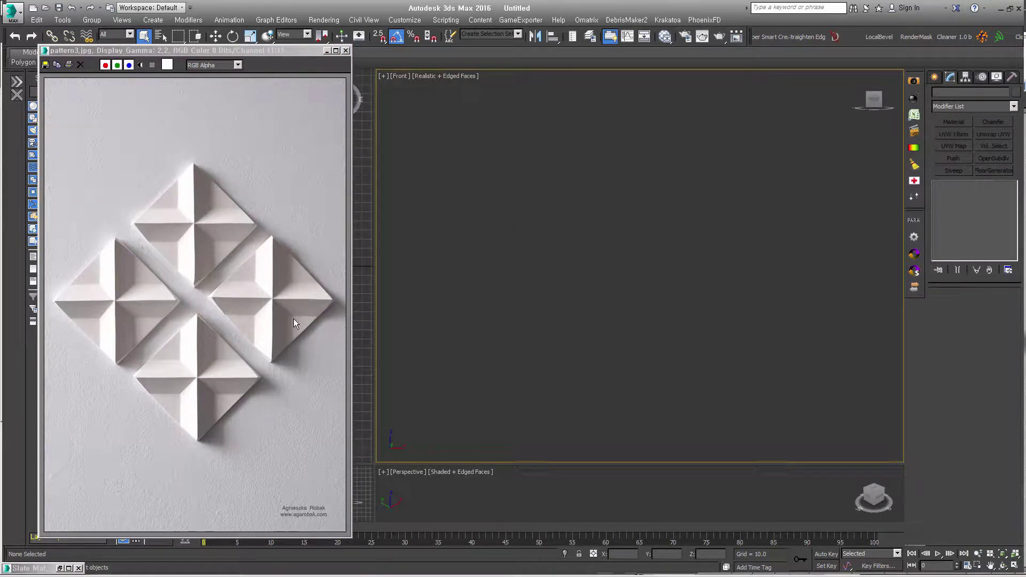
Draw a square Plane in the Front view and convert it to Editable Poly.
{"action": "left_click", "coordinate": [932, 77]}
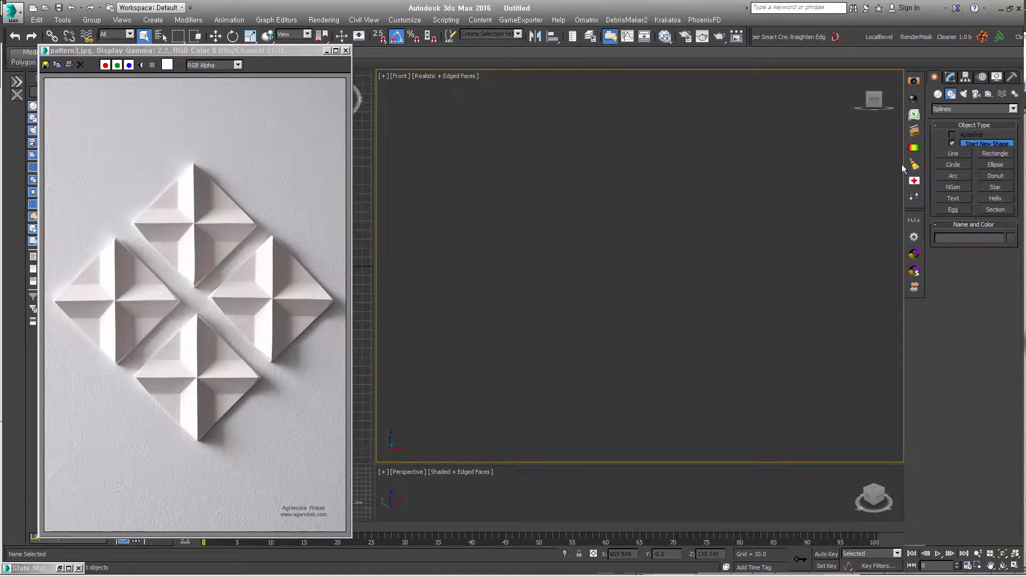
{"action": "left_click", "coordinate": [938, 94]}
{"action": "left_click", "coordinate": [994, 189]}
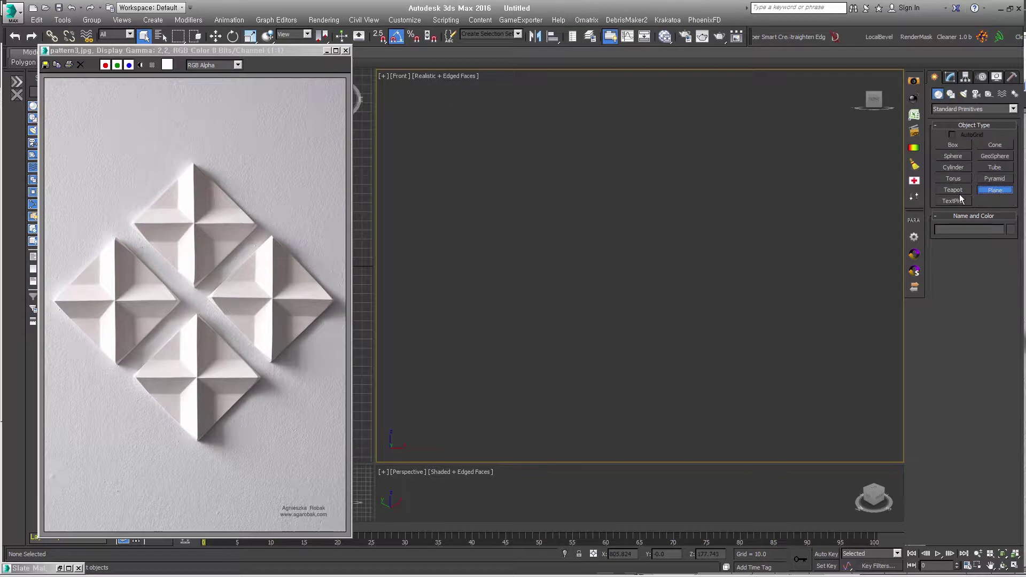
{"action": "mouse_move", "coordinate": [575, 161]}
{"action": "left_mouse_down"}
{"action": "mouse_move", "coordinate": [660, 273]}
{"action": "mouse_move", "coordinate": [637, 255]}
{"action": "left_mouse_up"}
{"action": "key", "text": "z"}
{"action": "right_click", "coordinate": [699, 319]}
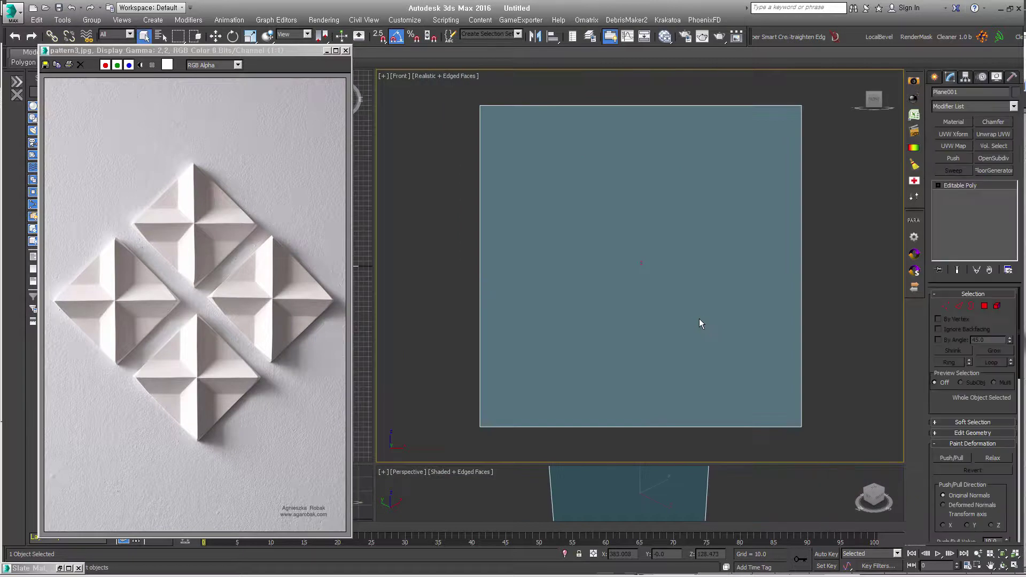
Rotate the plane 45° into a diamond.
{"action": "right_click", "coordinate": [660, 238]}
{"action": "left_click", "coordinate": [674, 254]}
{"action": "mouse_move", "coordinate": [650, 238]}
{"action": "left_mouse_down"}
{"action": "mouse_move", "coordinate": [623, 210]}
{"action": "mouse_move", "coordinate": [653, 221]}
{"action": "left_mouse_up"}
{"action": "scroll", "coordinate": [667, 315], "scroll_direction": "down", "scroll_amount": 3}
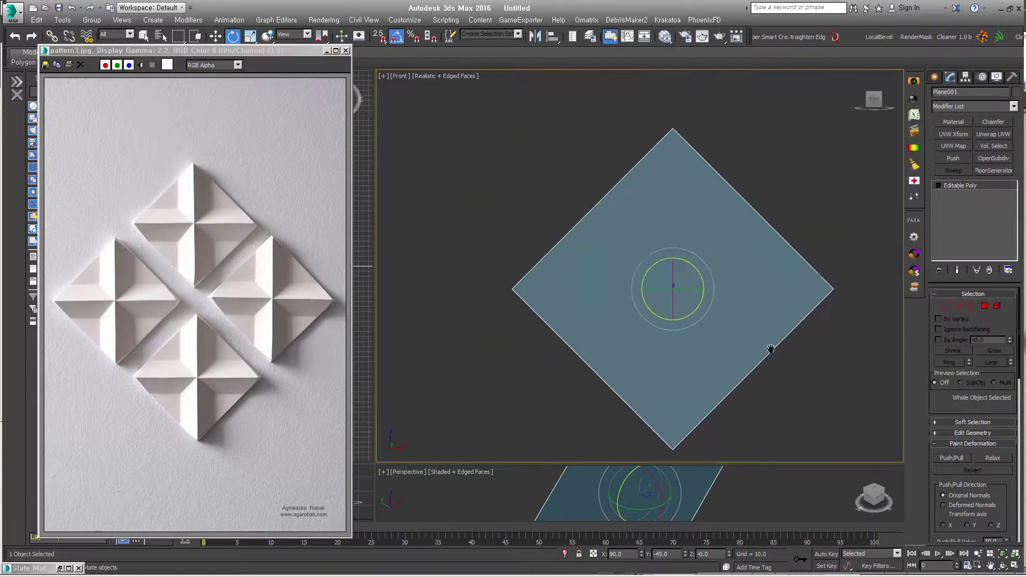
Try an Inset on the diamond's polygon, then clear the face selection.
{"action": "key", "text": "4"}
{"action": "left_click", "coordinate": [676, 312]}
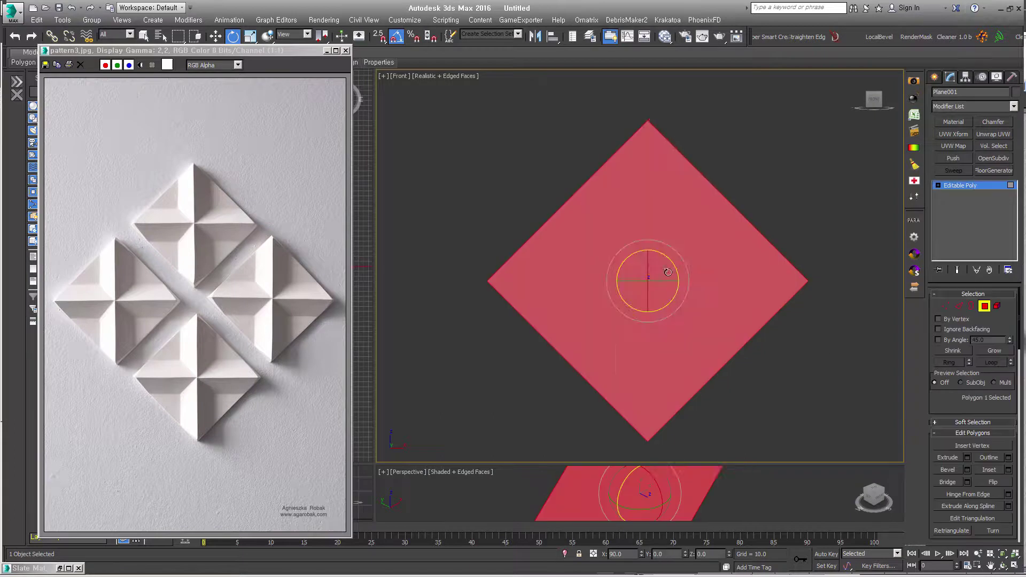
{"action": "right_click", "coordinate": [661, 249]}
{"action": "left_click", "coordinate": [609, 309]}
{"action": "left_click_drag", "start_coordinate": [636, 307], "coordinate": [660, 303]}
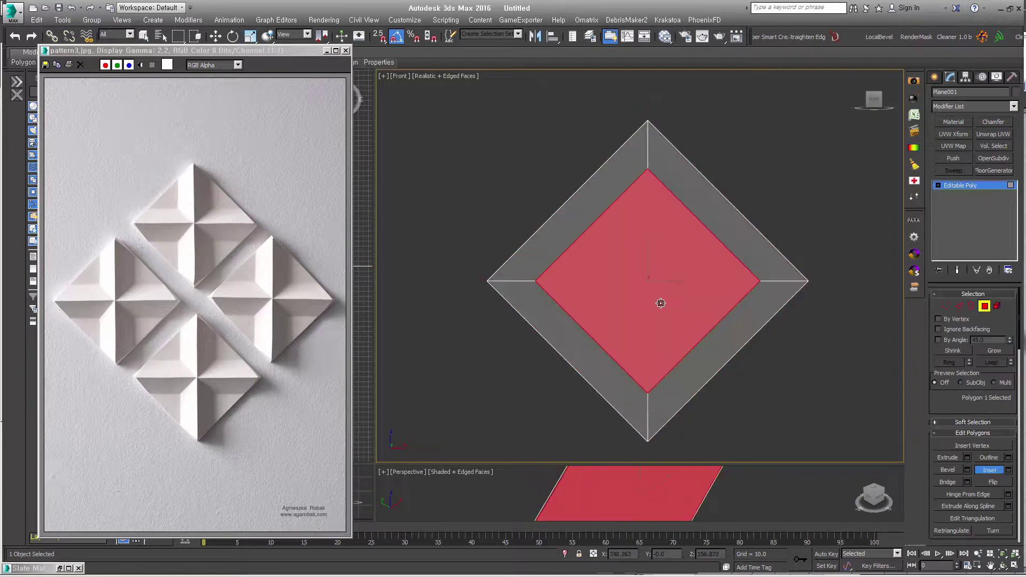
{"action": "left_click", "coordinate": [774, 348]}
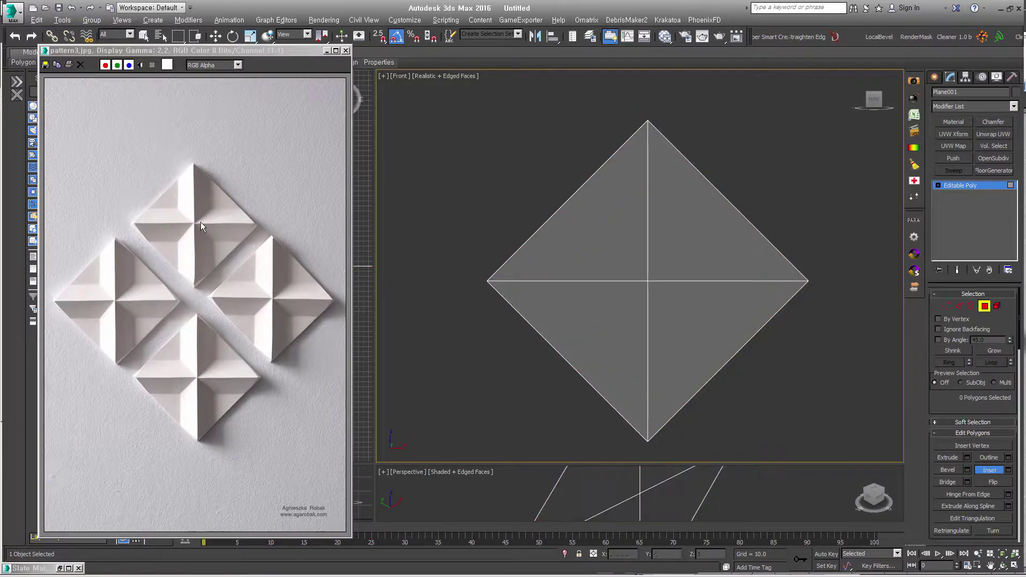
Select the four central cross edges, try a Chamfer on them, and undo it.
{"action": "key", "text": "e"}
{"action": "left_click", "coordinate": [959, 306]}
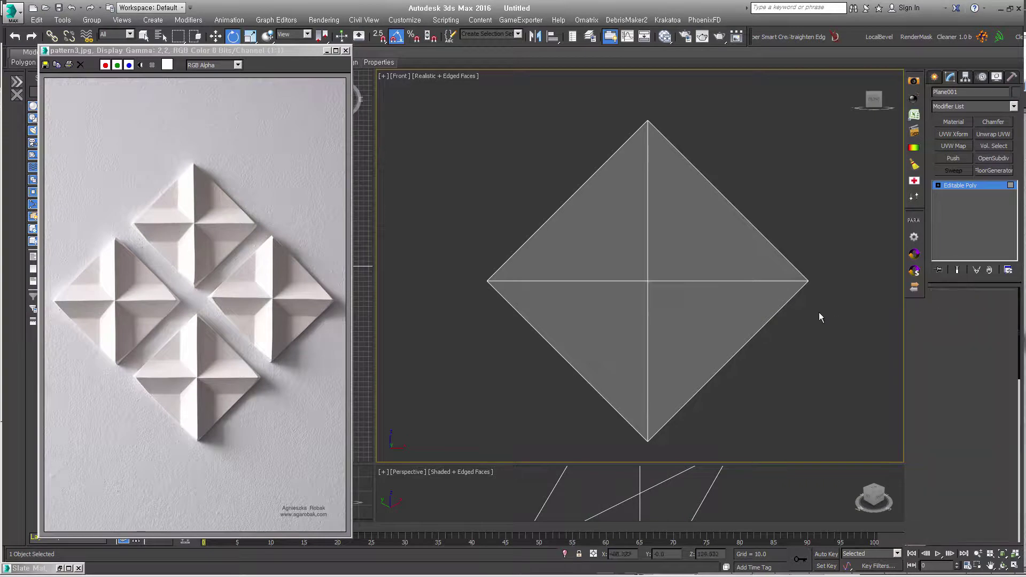
{"action": "left_click_drag", "start_coordinate": [636, 277], "coordinate": [644, 308]}
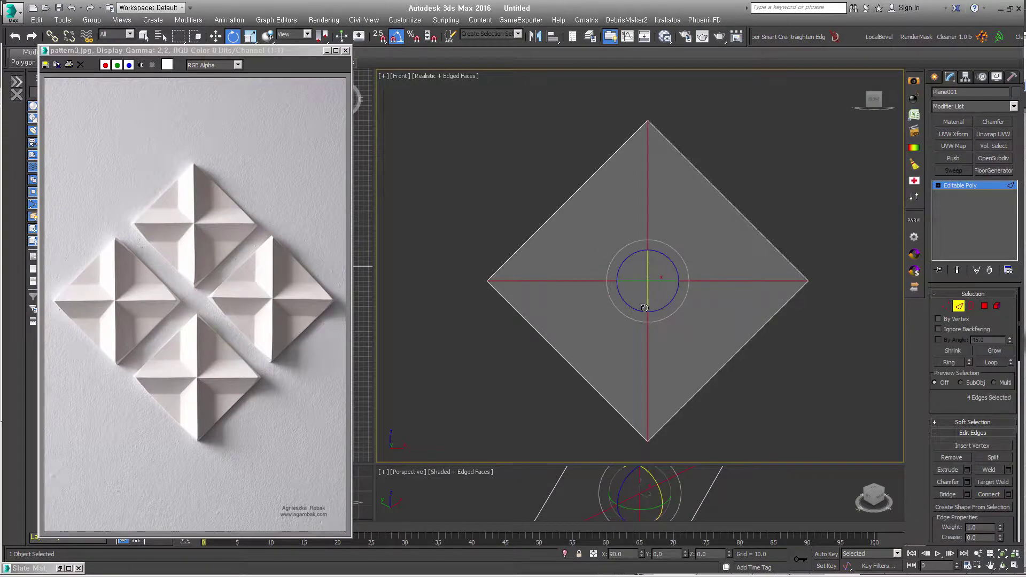
{"action": "right_click", "coordinate": [637, 265]}
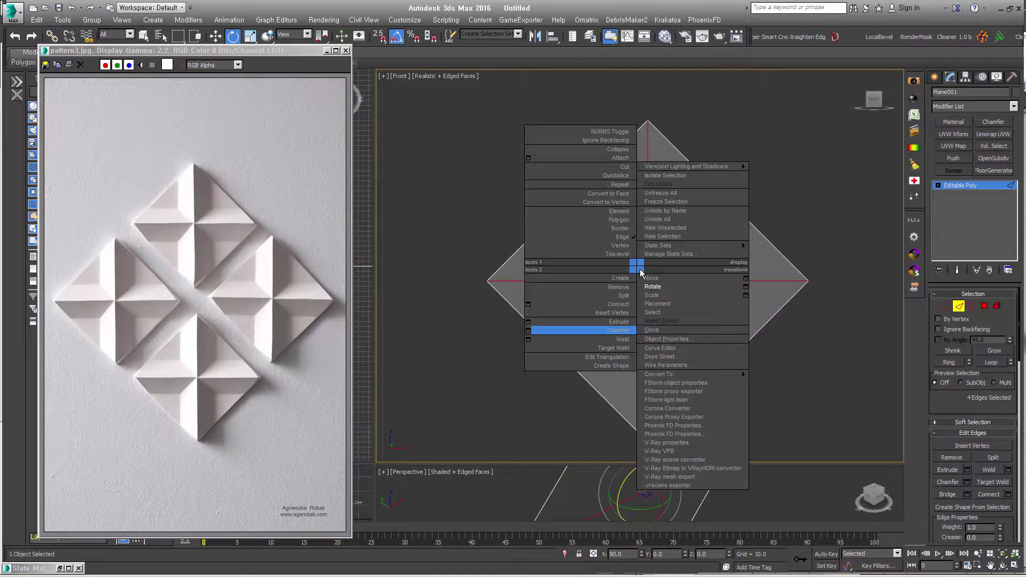
{"action": "left_click", "coordinate": [619, 331]}
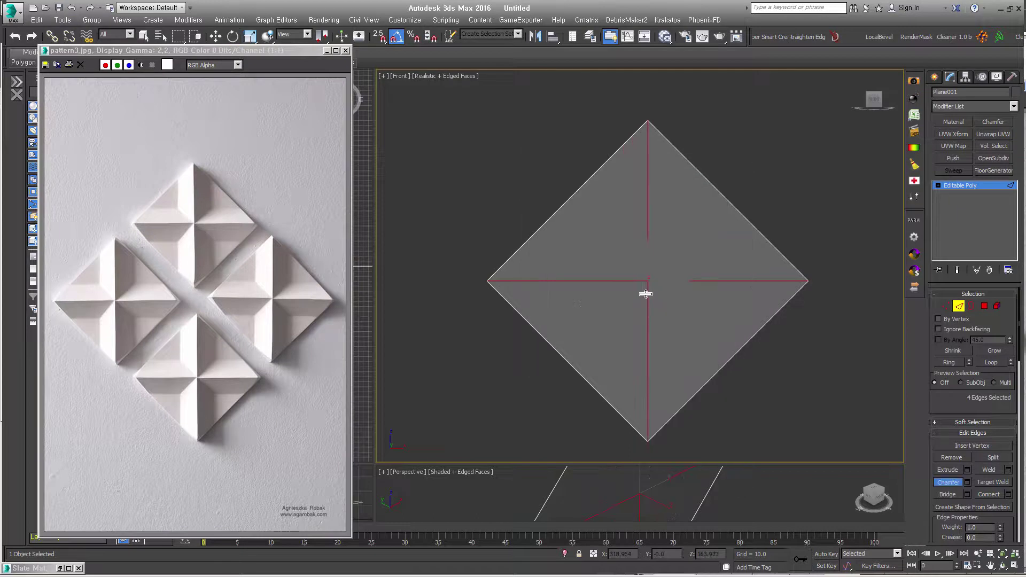
{"action": "left_click_drag", "start_coordinate": [648, 293], "coordinate": [646, 275]}
{"action": "key", "text": "ctrl+z"}
Extrude the cross edges, widening the extruded strip to 55.076.
{"action": "right_click", "coordinate": [641, 269]}
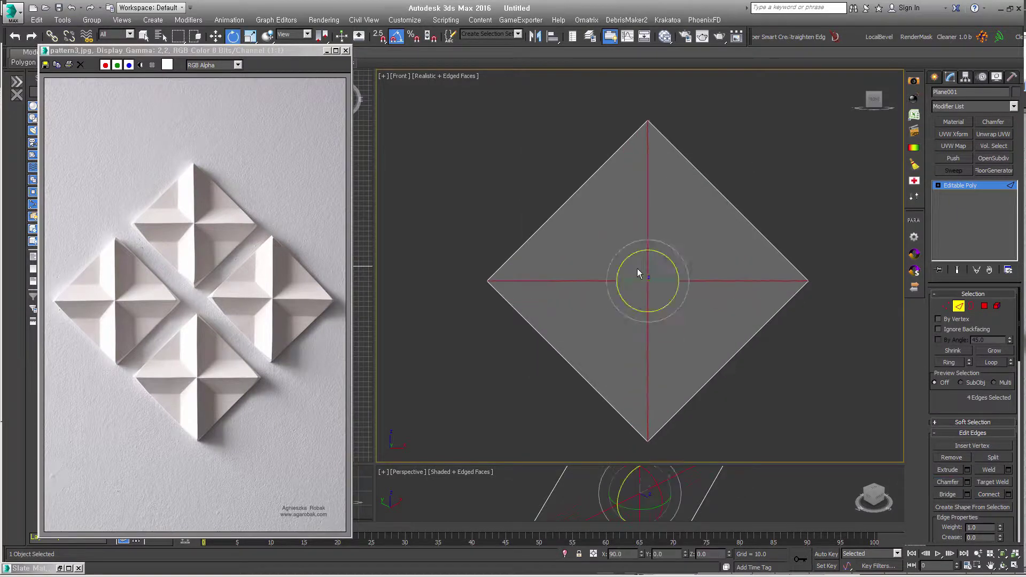
{"action": "right_click", "coordinate": [651, 253]}
{"action": "left_click", "coordinate": [544, 310]}
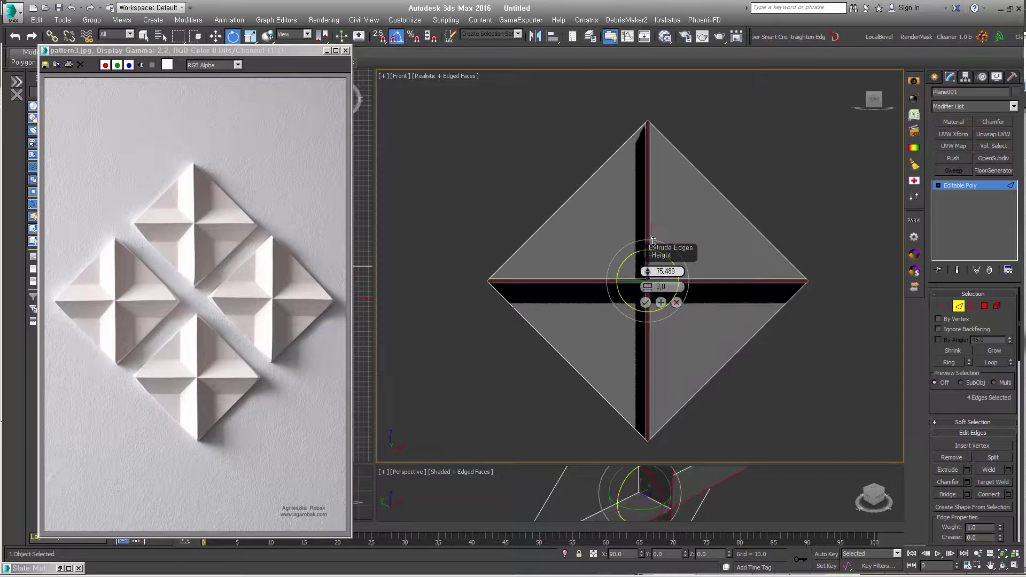
{"action": "middle_click_drag", "start_coordinate": [646, 272], "coordinate": [620, 240], "text": "alt"}
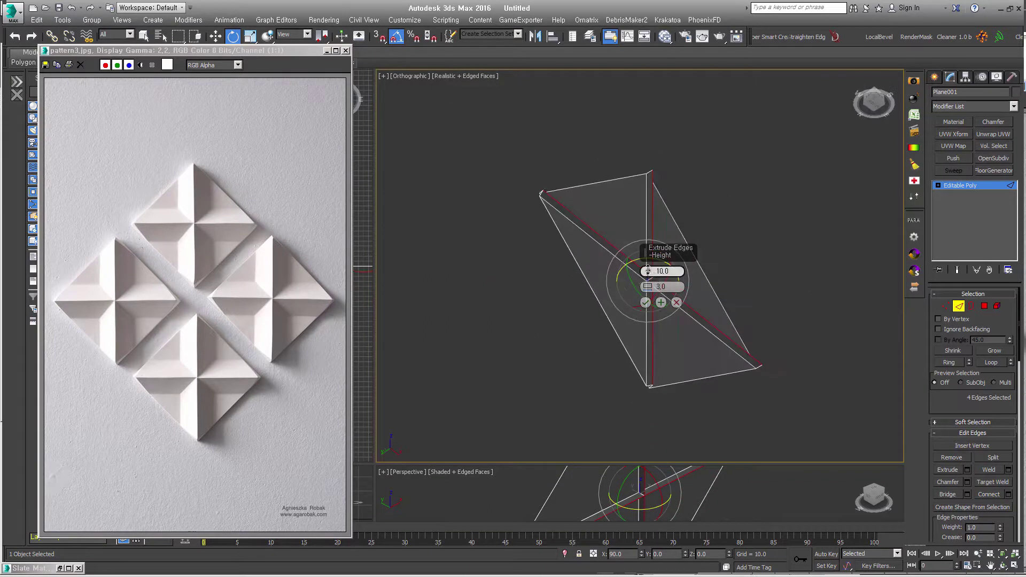
{"action": "left_click_drag", "start_coordinate": [647, 271], "coordinate": [661, 208]}
{"action": "middle_click_drag", "start_coordinate": [617, 301], "coordinate": [586, 339], "text": "alt"}
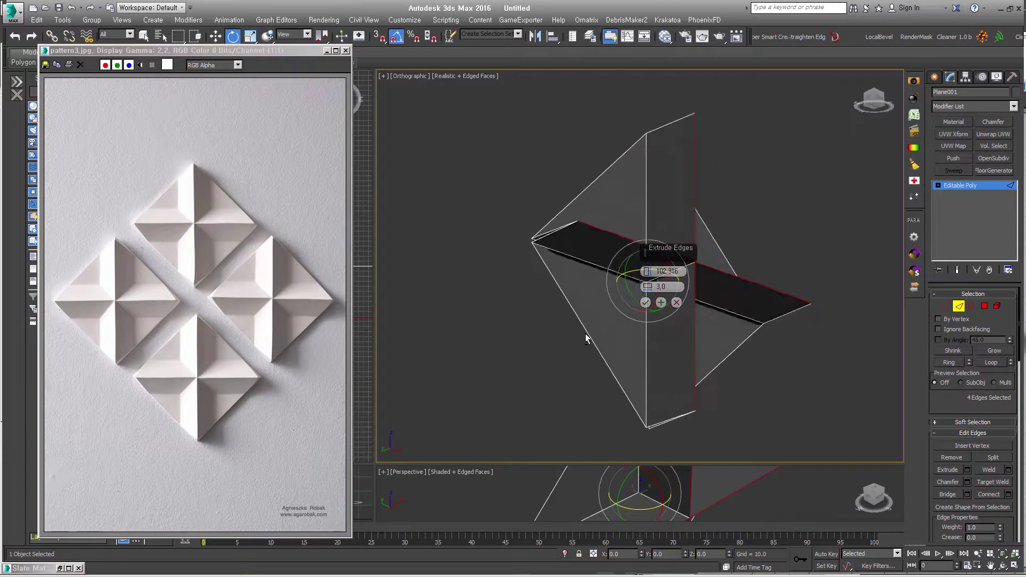
{"action": "left_click_drag", "start_coordinate": [647, 286], "coordinate": [648, 250]}
{"action": "middle_click_drag", "start_coordinate": [657, 310], "coordinate": [730, 383], "text": "alt"}
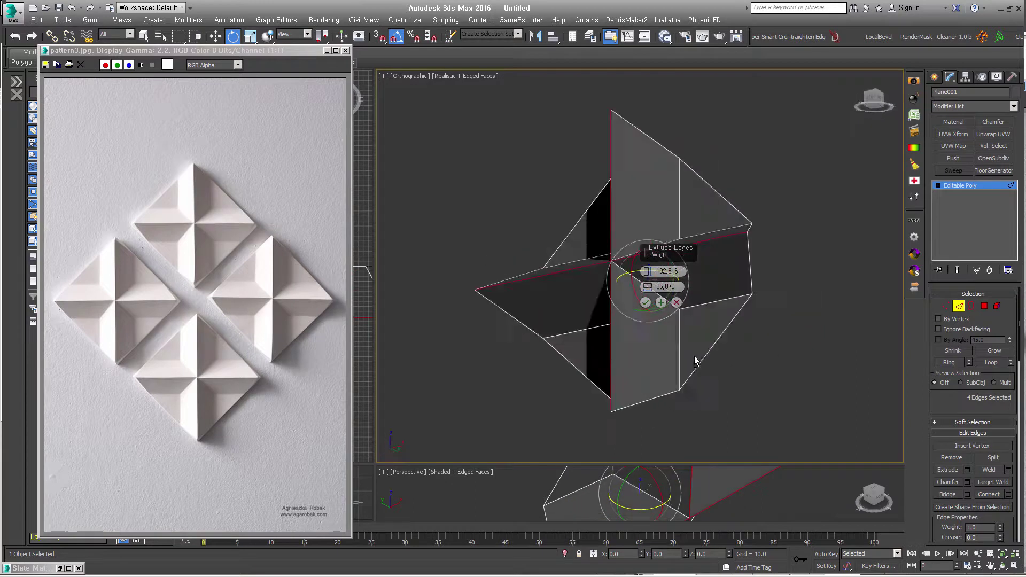
Lower the extrusion height to 32.801, confirm it, and select the outer border.
{"action": "key", "text": "f"}
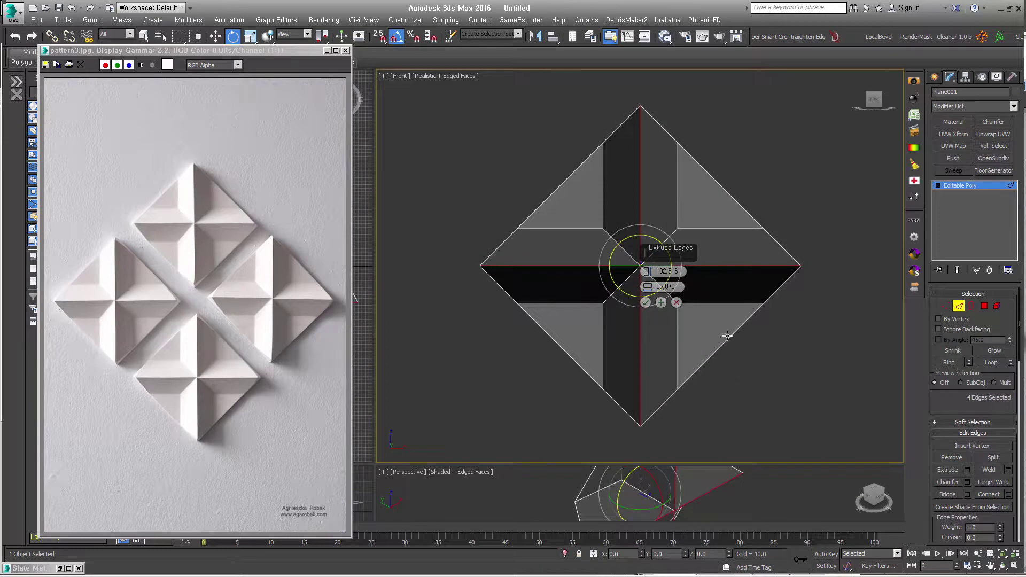
{"action": "mouse_move", "coordinate": [688, 370]}
{"action": "middle_mouse_down", "text": "alt"}
{"action": "mouse_move", "coordinate": [739, 382]}
{"action": "mouse_move", "coordinate": [732, 367]}
{"action": "middle_mouse_up", "text": "alt"}
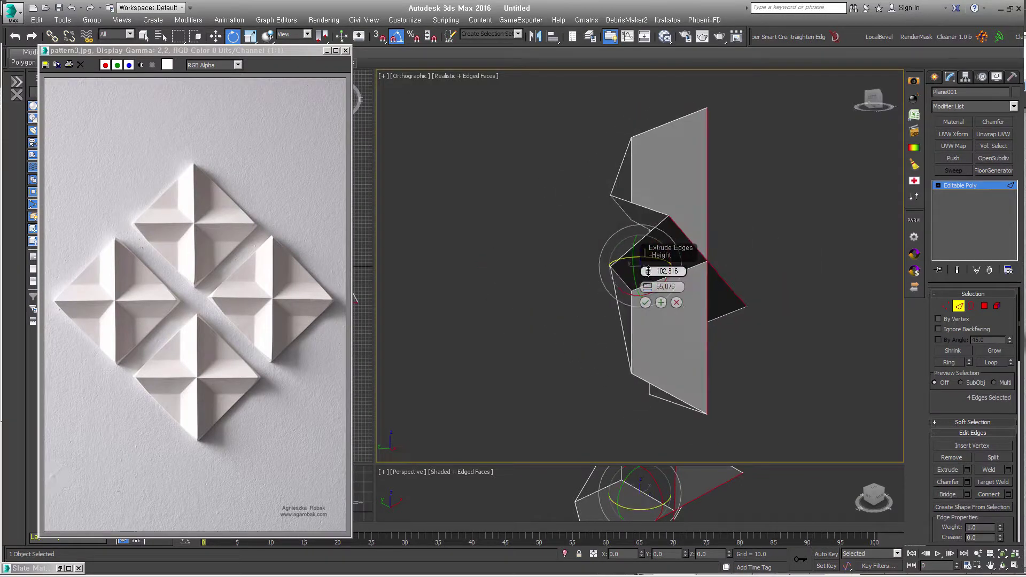
{"action": "left_click_drag", "start_coordinate": [648, 271], "coordinate": [641, 317]}
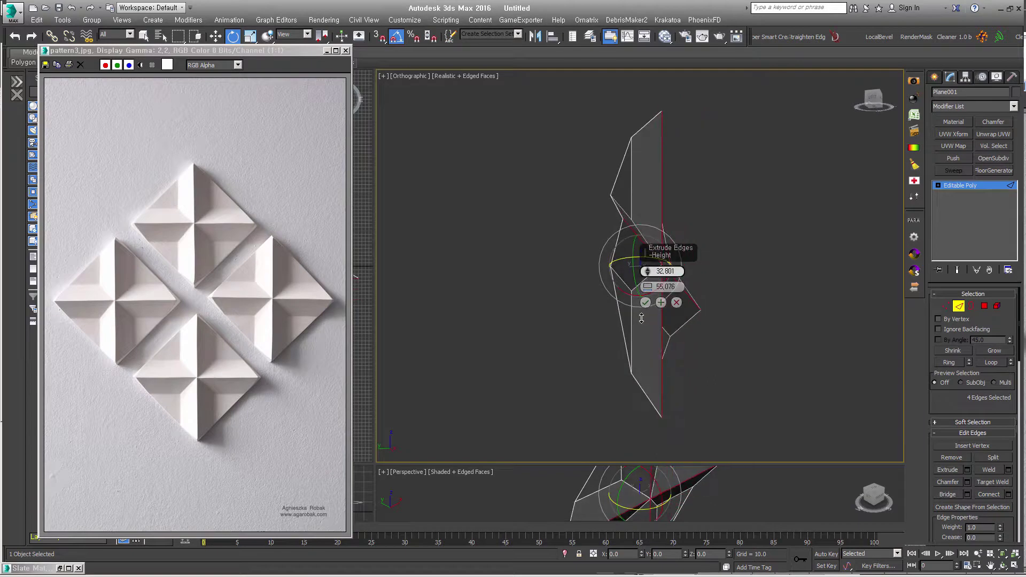
{"action": "middle_click_drag", "start_coordinate": [732, 344], "coordinate": [649, 370], "text": "alt"}
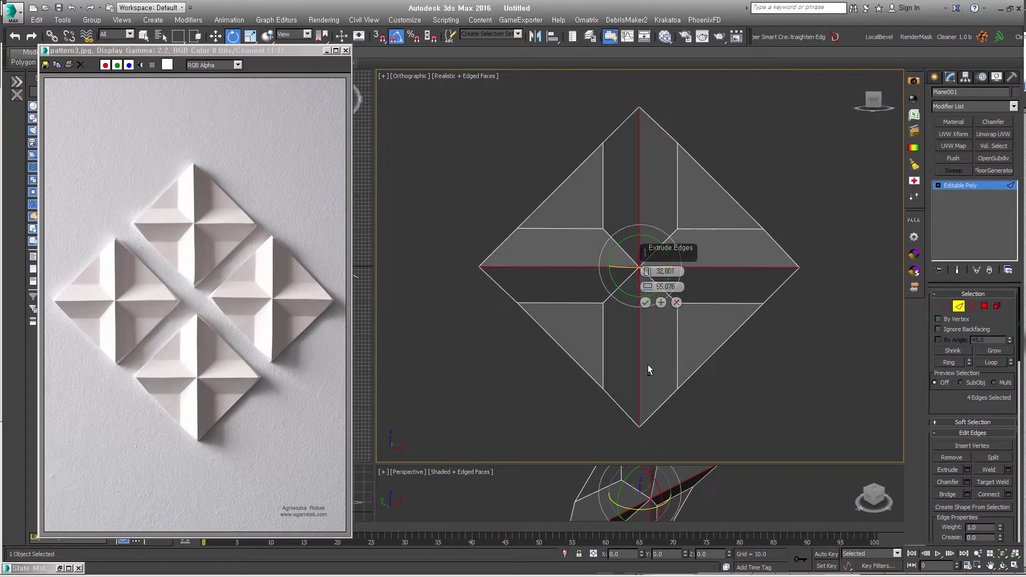
{"action": "key", "text": "f"}
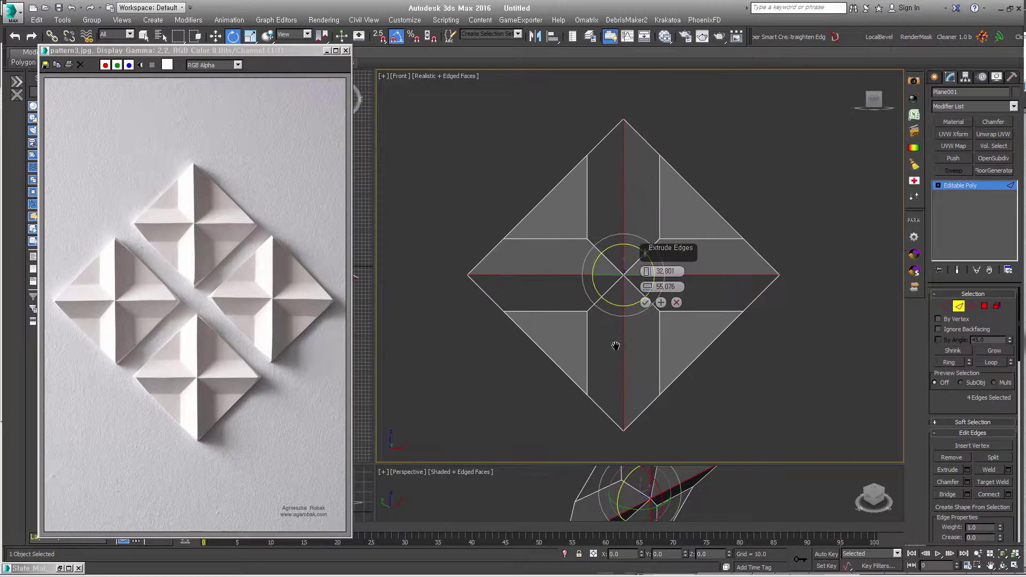
{"action": "left_click", "coordinate": [646, 302]}
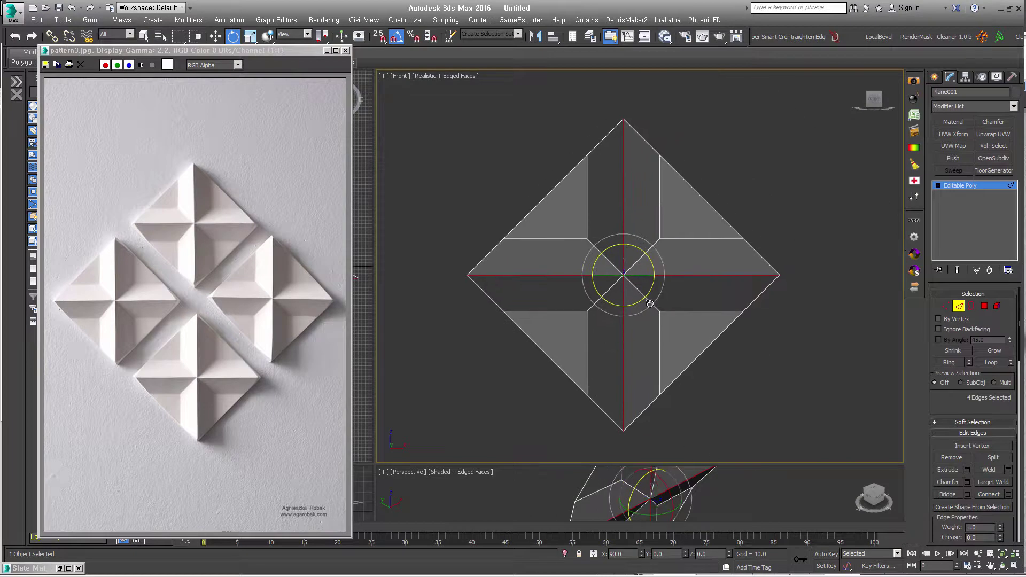
{"action": "left_click", "coordinate": [963, 304]}
{"action": "left_click", "coordinate": [971, 306]}
Shift-move the outer border backward to extrude straight side walls.
{"action": "middle_click_drag", "start_coordinate": [536, 298], "coordinate": [614, 324], "text": "alt"}
{"action": "key", "text": "w"}
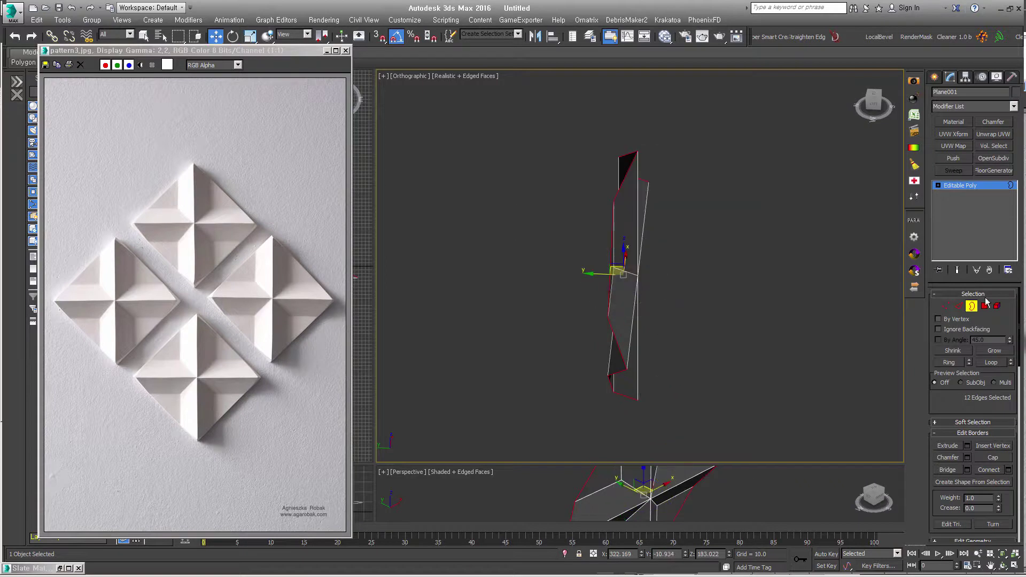
{"action": "left_click_drag", "start_coordinate": [593, 273], "coordinate": [556, 273], "text": "shift"}
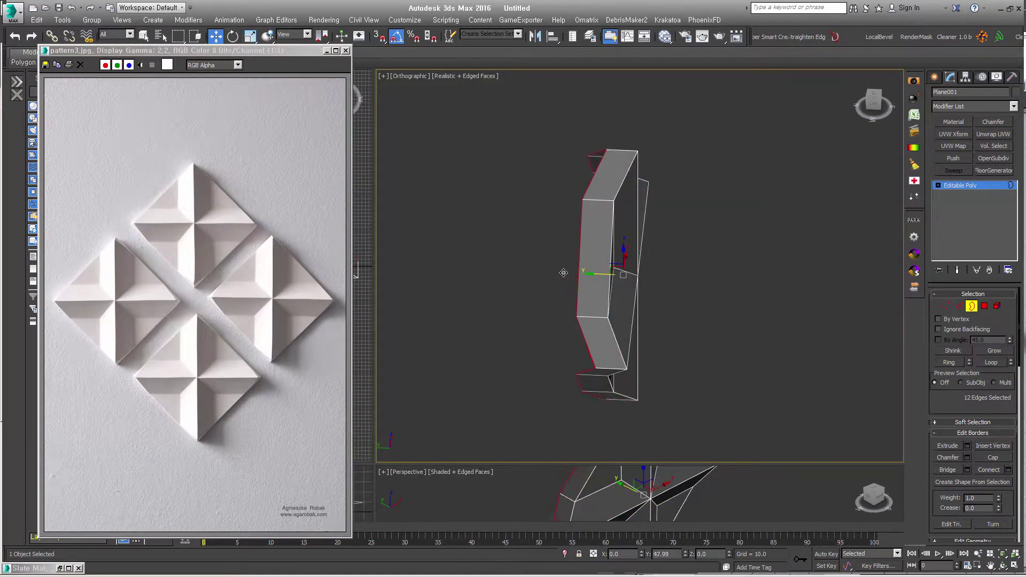
{"action": "mouse_move", "coordinate": [556, 272]}
{"action": "middle_mouse_down", "text": "alt"}
{"action": "mouse_move", "coordinate": [624, 338]}
{"action": "mouse_move", "coordinate": [626, 295]}
{"action": "mouse_move", "coordinate": [655, 309]}
{"action": "mouse_move", "coordinate": [646, 316]}
{"action": "middle_mouse_up", "text": "alt"}
{"action": "scroll", "coordinate": [989, 376], "scroll_direction": "down", "scroll_amount": 5}
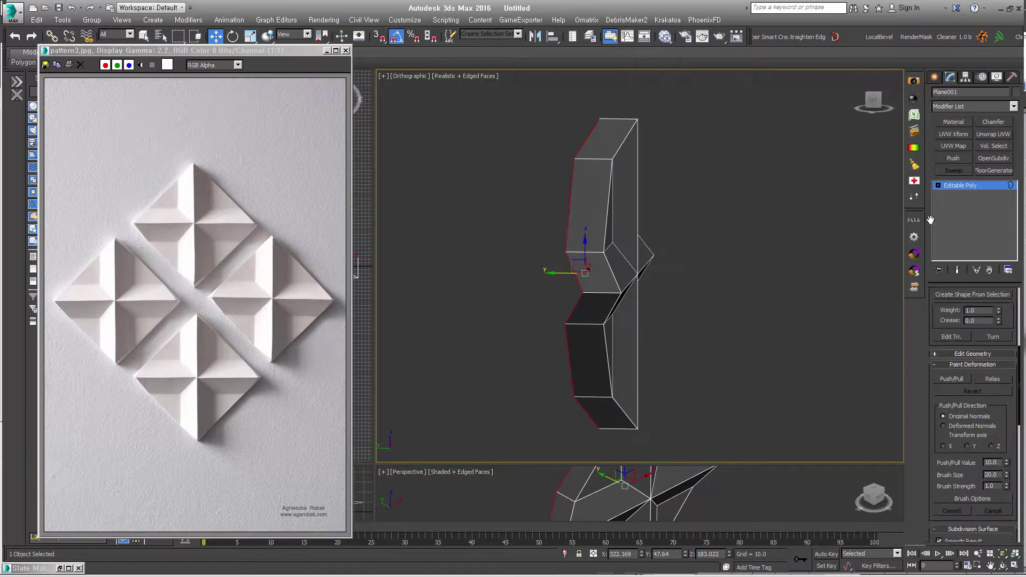
{"action": "scroll", "coordinate": [989, 376], "scroll_direction": "up", "scroll_amount": 2}
{"action": "scroll", "coordinate": [996, 427], "scroll_direction": "up", "scroll_amount": 2}
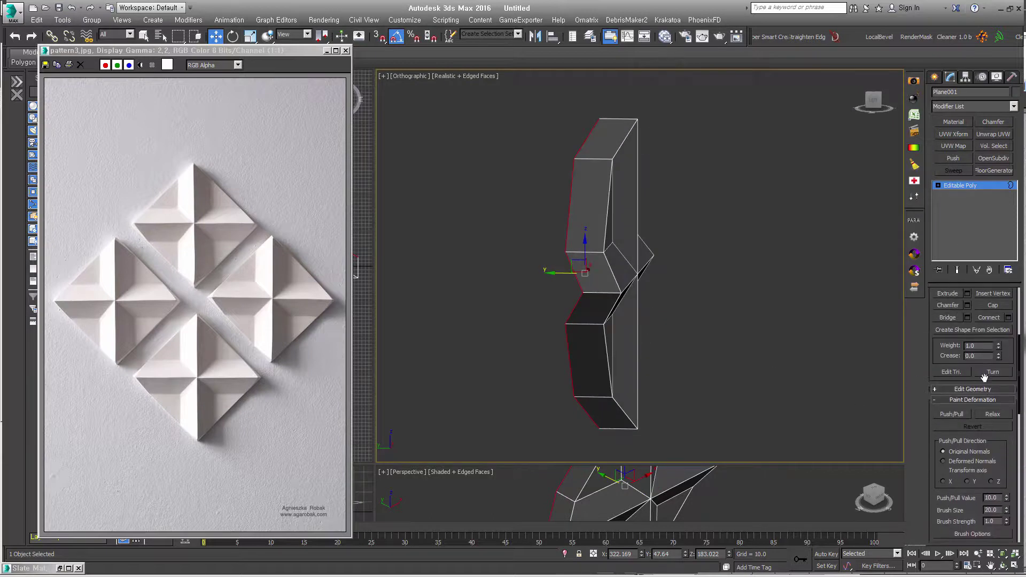
Make the extruded border planar along Z.
{"action": "left_click", "coordinate": [994, 388]}
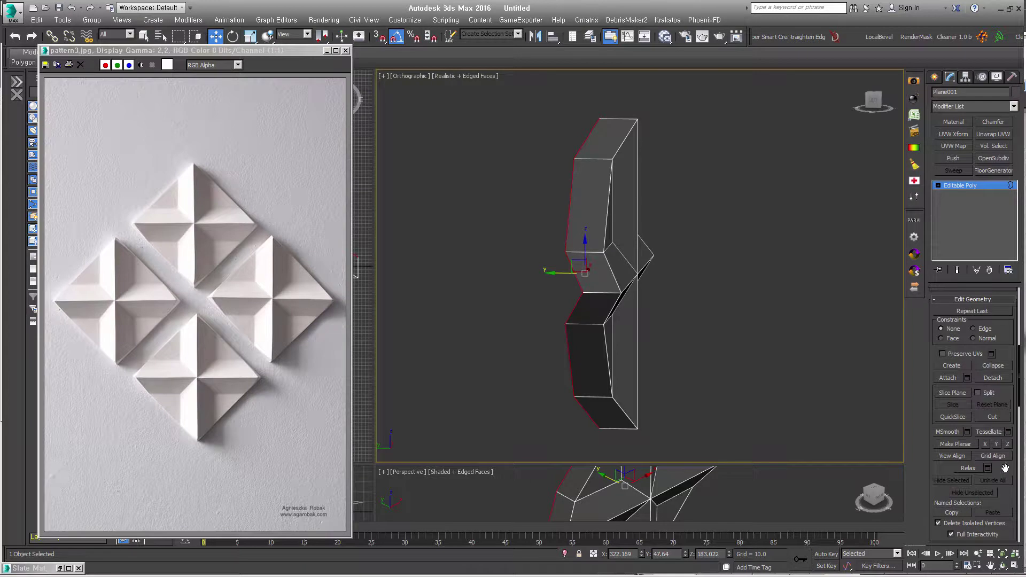
{"action": "middle_click_drag", "start_coordinate": [661, 331], "coordinate": [660, 338], "text": "alt"}
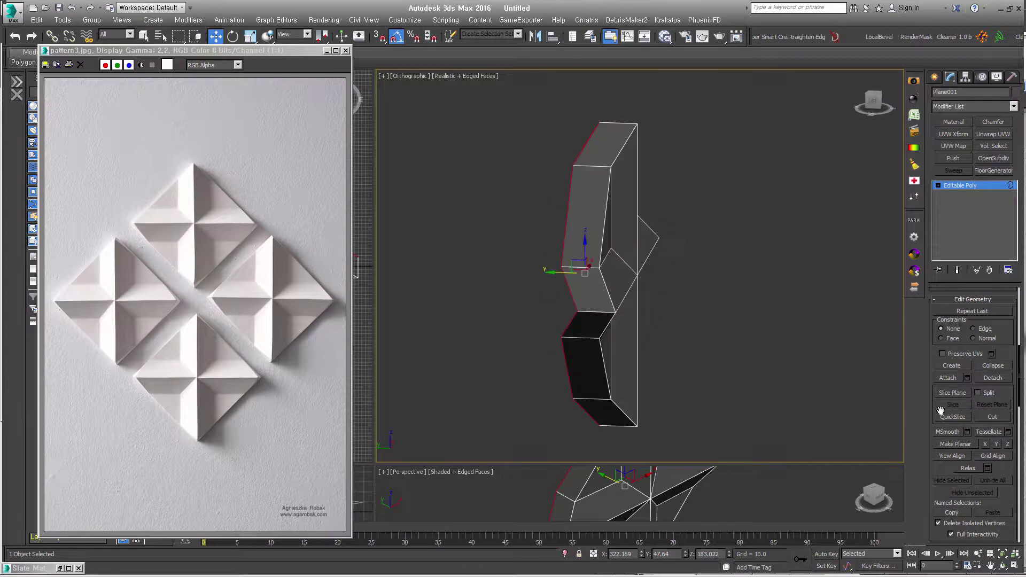
{"action": "left_click", "coordinate": [995, 443]}
{"action": "key", "text": "ctrl+z"}
{"action": "left_click", "coordinate": [1007, 445]}
{"action": "left_click", "coordinate": [1007, 447]}
{"action": "key", "text": "ctrl+z"}
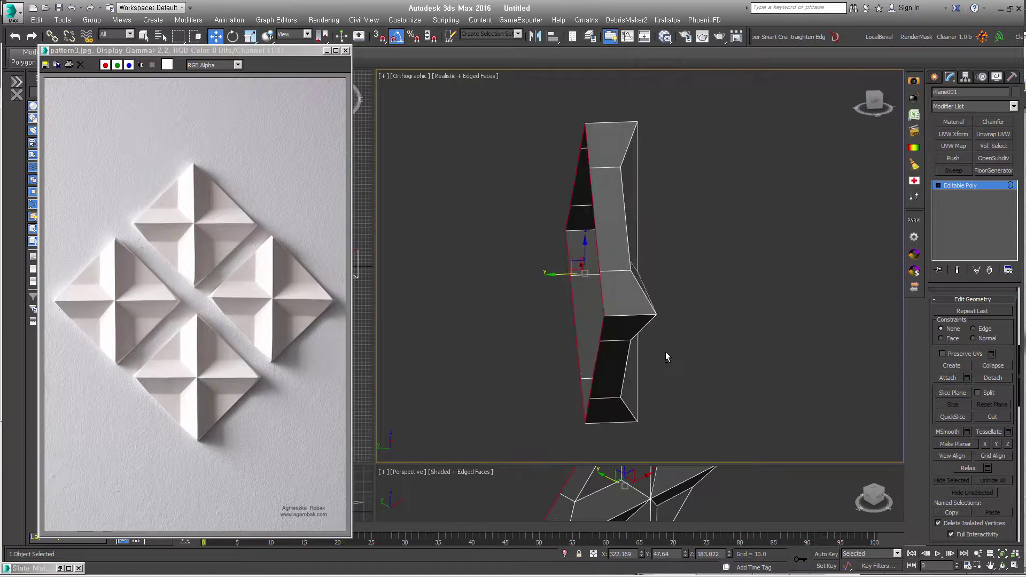
{"action": "key", "text": "ctrl+y"}
Cap the open border to seal the back, then return to the framed front view.
{"action": "mouse_move", "coordinate": [655, 348]}
{"action": "middle_mouse_down", "text": "alt"}
{"action": "mouse_move", "coordinate": [547, 342]}
{"action": "mouse_move", "coordinate": [664, 357]}
{"action": "mouse_move", "coordinate": [647, 286]}
{"action": "middle_mouse_up", "text": "alt"}
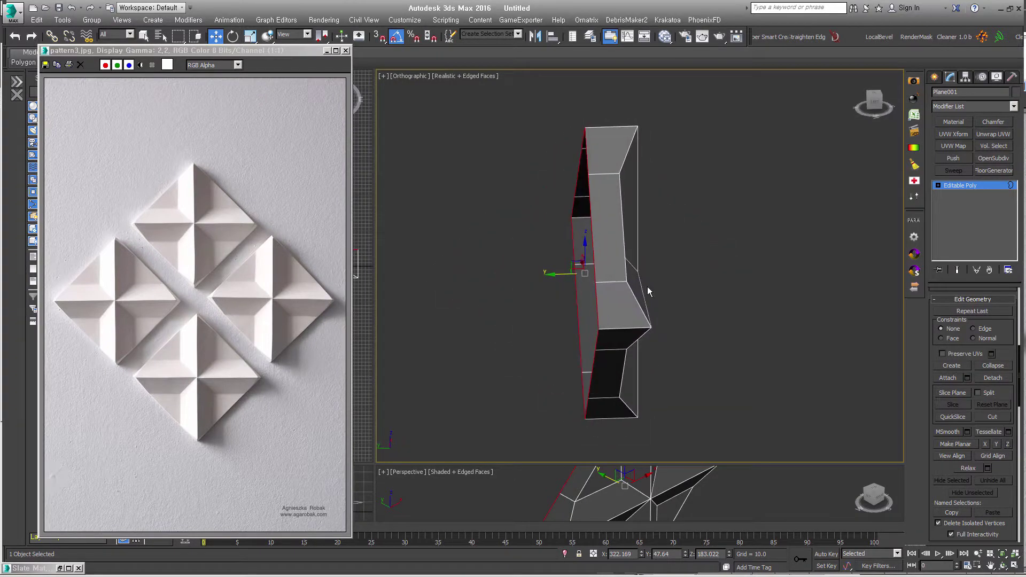
{"action": "mouse_move", "coordinate": [544, 273]}
{"action": "middle_mouse_down", "text": "alt"}
{"action": "mouse_move", "coordinate": [616, 299]}
{"action": "mouse_move", "coordinate": [596, 304]}
{"action": "mouse_move", "coordinate": [714, 303]}
{"action": "mouse_move", "coordinate": [647, 298]}
{"action": "mouse_move", "coordinate": [801, 317]}
{"action": "middle_mouse_up", "text": "alt"}
{"action": "left_click_drag", "start_coordinate": [1010, 323], "coordinate": [1014, 556]}
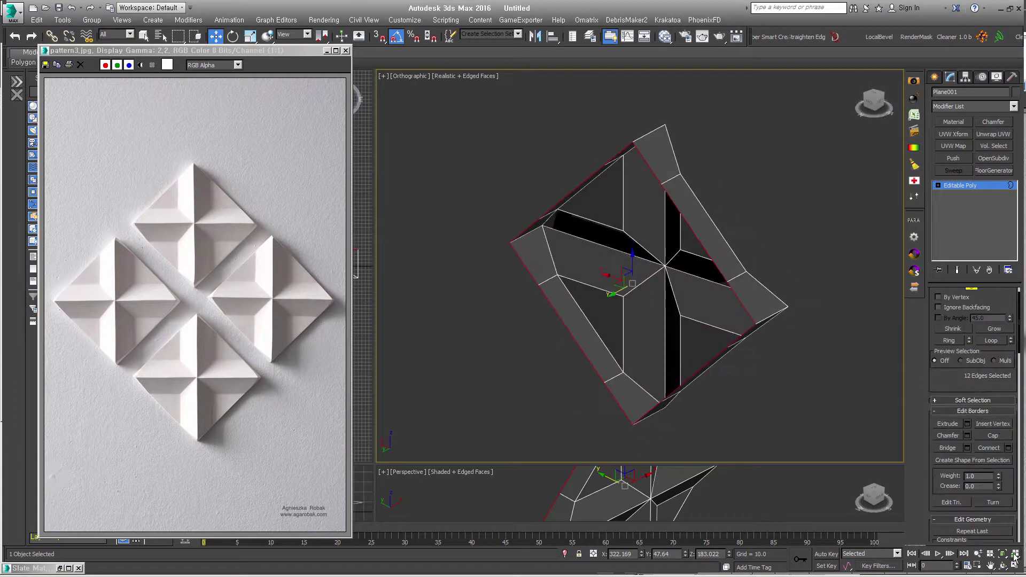
{"action": "left_click_drag", "start_coordinate": [942, 377], "coordinate": [942, 484]}
{"action": "left_click", "coordinate": [992, 460]}
{"action": "mouse_move", "coordinate": [758, 356]}
{"action": "middle_mouse_down", "text": "alt"}
{"action": "mouse_move", "coordinate": [646, 354]}
{"action": "mouse_move", "coordinate": [697, 328]}
{"action": "middle_mouse_up", "text": "alt"}
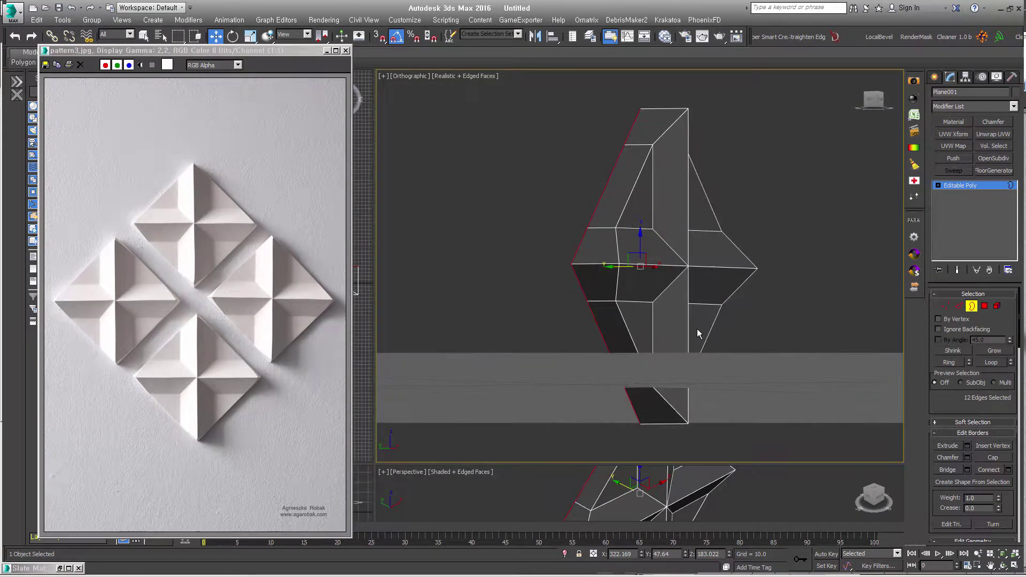
{"action": "key", "text": "f"}
{"action": "key", "text": "z"}
{"action": "key", "text": "1"}
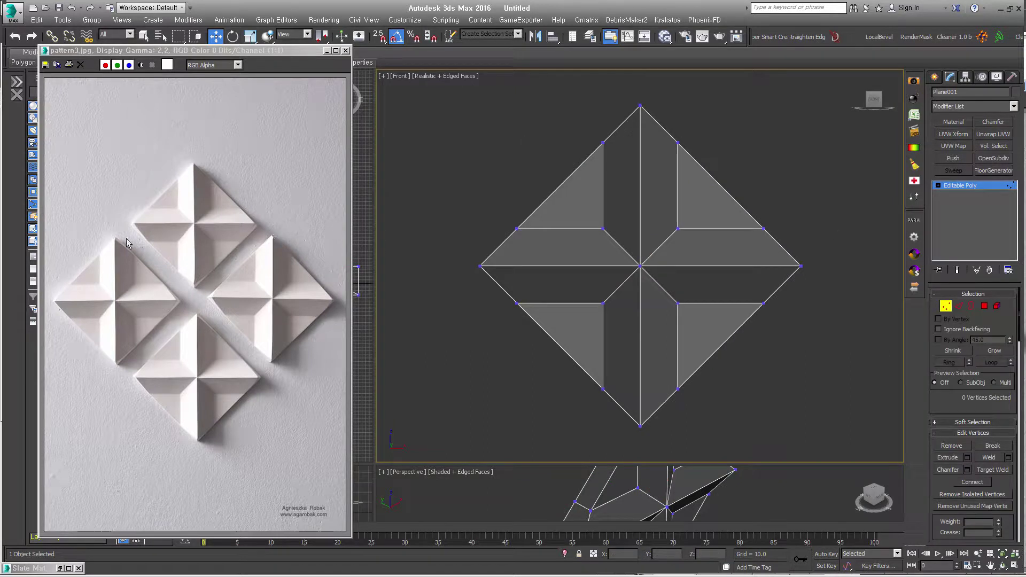
Select the diamond's four outer corner vertices: top, left, right and bottom.
{"action": "left_click", "coordinate": [637, 105]}
{"action": "middle_click_drag", "start_coordinate": [638, 113], "coordinate": [573, 284], "text": "alt"}
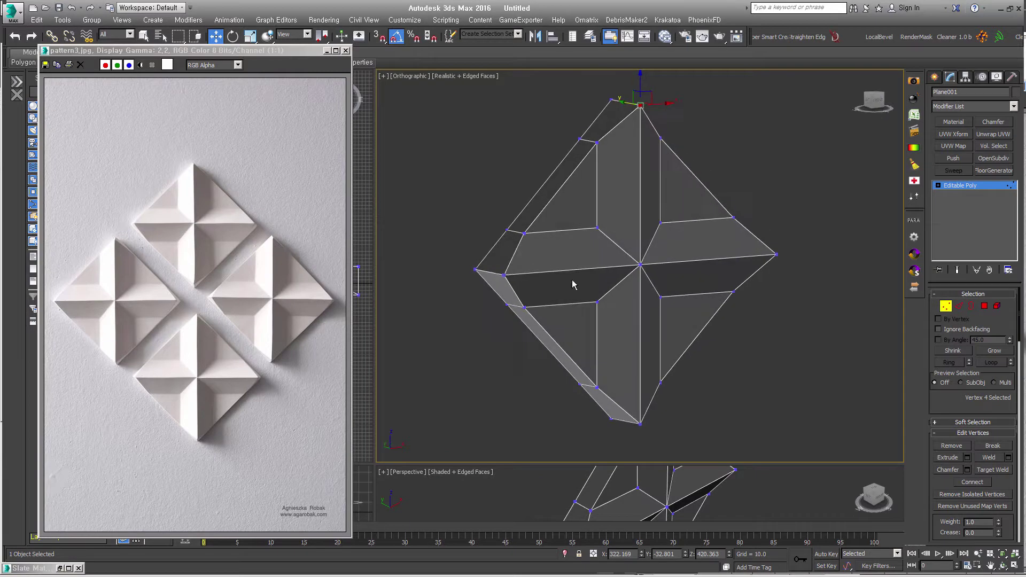
{"action": "left_click", "coordinate": [502, 273], "text": "ctrl"}
{"action": "left_click", "coordinate": [777, 255], "text": "ctrl"}
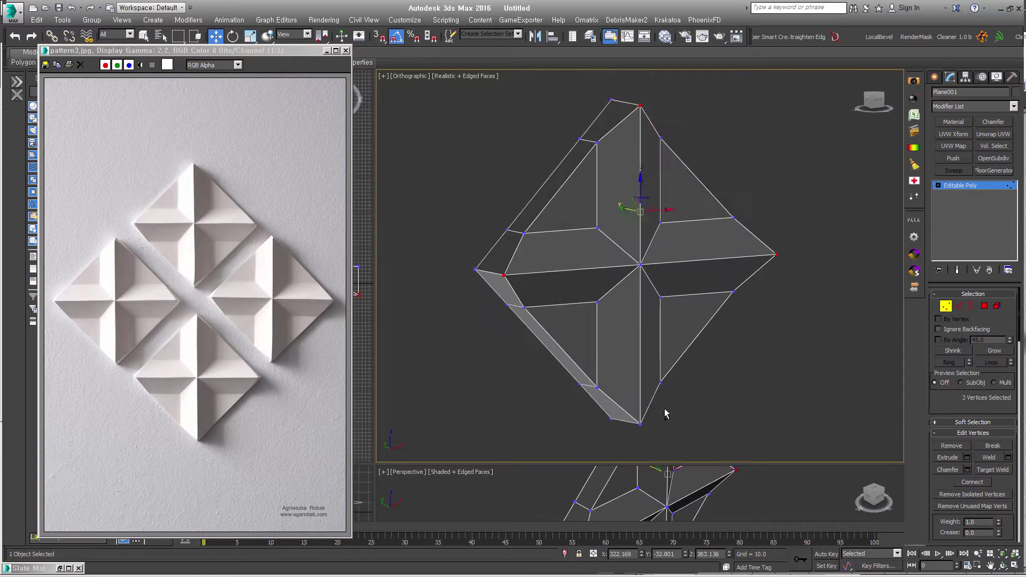
{"action": "left_click", "coordinate": [639, 424], "text": "ctrl"}
{"action": "key", "text": "f"}
{"action": "scroll", "coordinate": [721, 347], "scroll_direction": "down", "scroll_amount": 1}
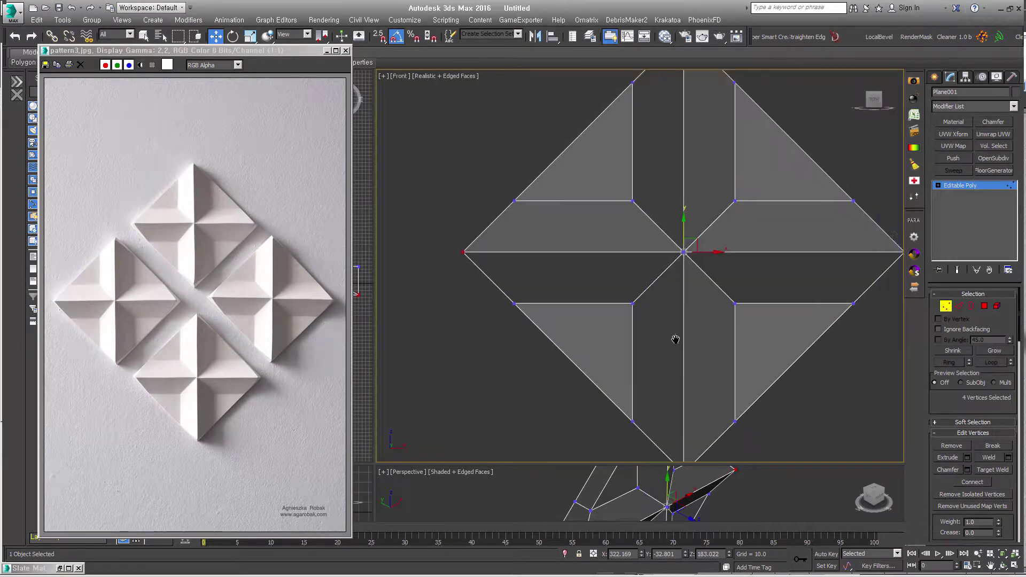
{"action": "scroll", "coordinate": [675, 338], "scroll_direction": "down", "scroll_amount": 1}
Scale the four corner vertices inward to 97% in XY and check the taper in 3D.
{"action": "right_click", "coordinate": [630, 285]}
{"action": "left_click", "coordinate": [649, 303]}
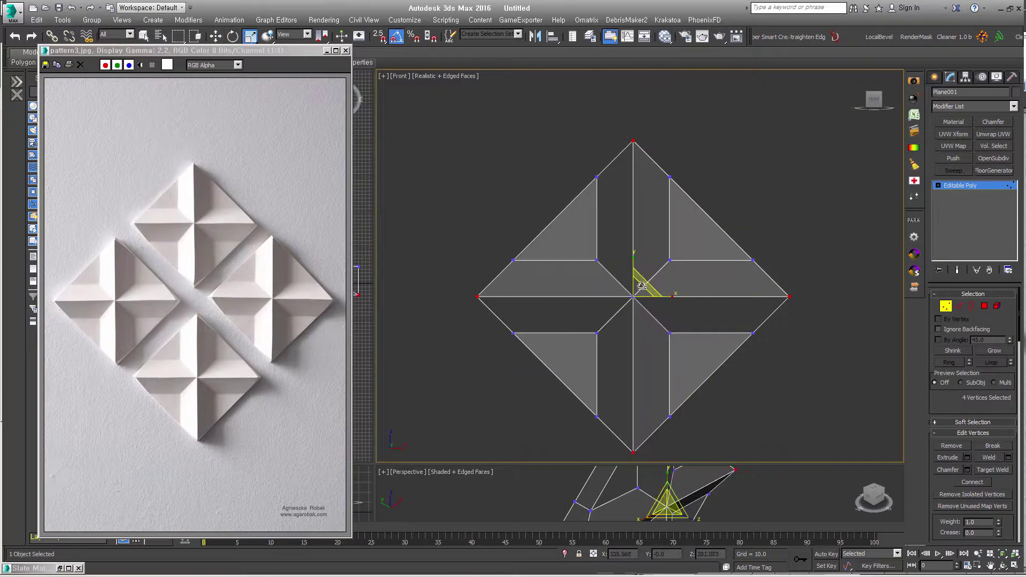
{"action": "left_click_drag", "start_coordinate": [642, 284], "coordinate": [641, 285]}
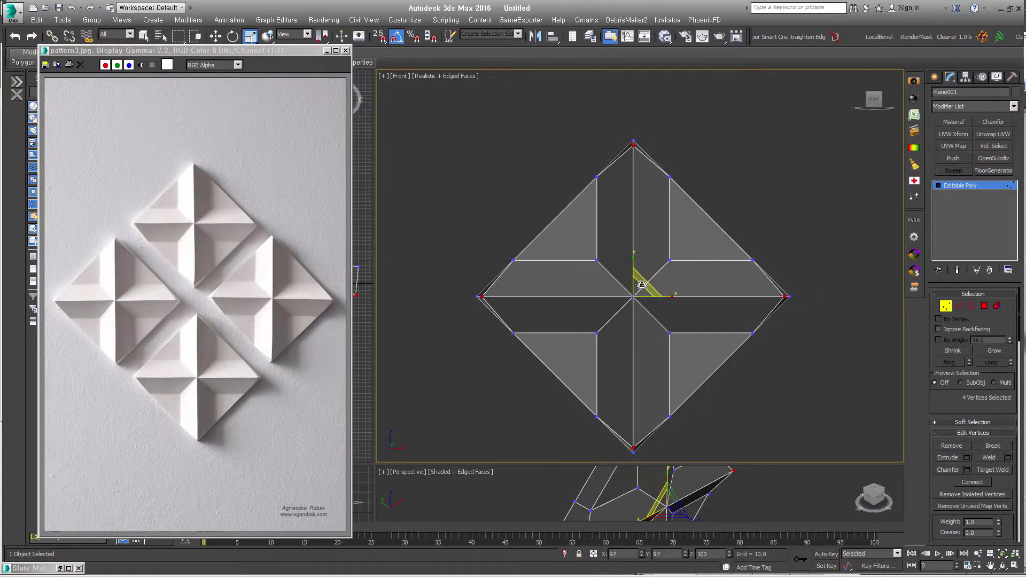
{"action": "mouse_move", "coordinate": [520, 417]}
{"action": "middle_mouse_down", "text": "alt"}
{"action": "mouse_move", "coordinate": [602, 361]}
{"action": "mouse_move", "coordinate": [671, 382]}
{"action": "mouse_move", "coordinate": [652, 377]}
{"action": "middle_mouse_up", "text": "alt"}
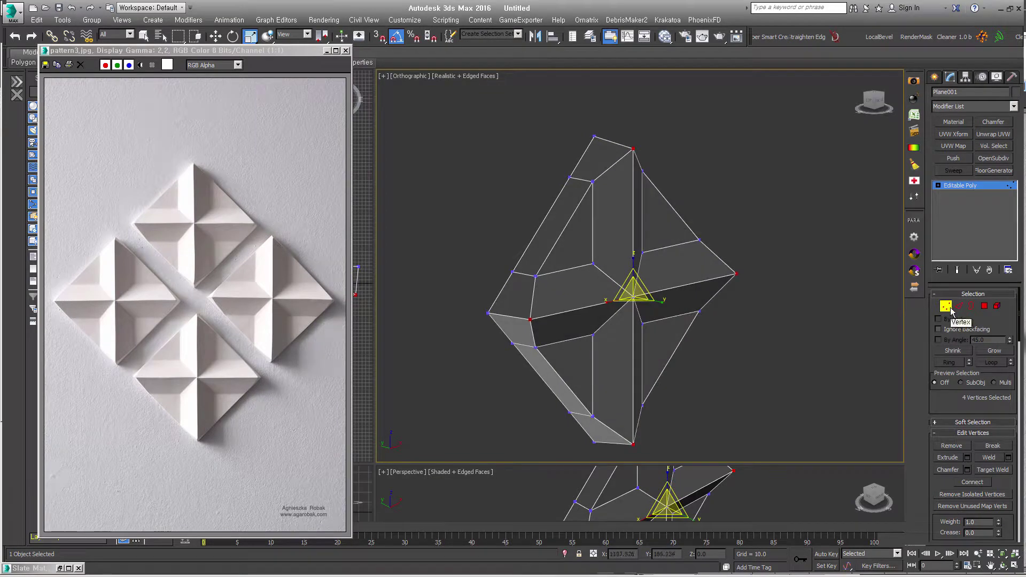
{"action": "middle_click_drag", "start_coordinate": [775, 319], "coordinate": [746, 327], "text": "alt"}
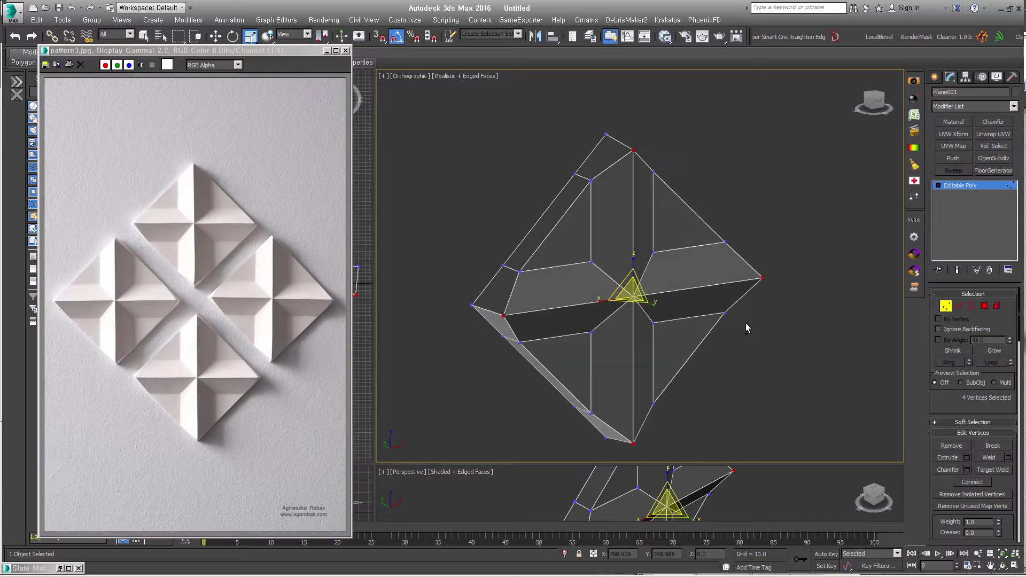
{"action": "left_click", "coordinate": [959, 306]}
Select the horizontal and vertical cross edge loops plus the side strip edges.
{"action": "left_click", "coordinate": [653, 294]}
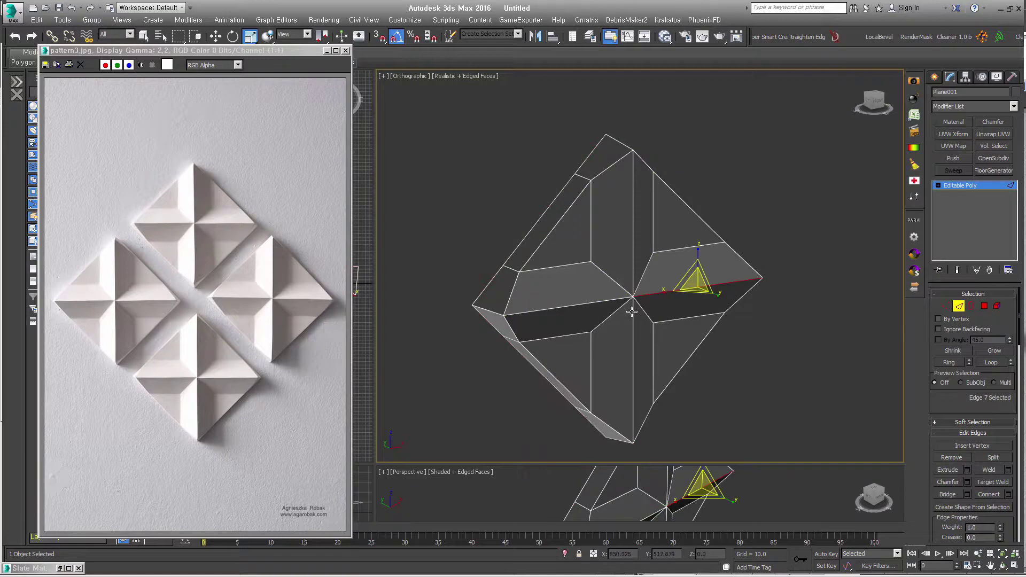
{"action": "double_click", "coordinate": [657, 293]}
{"action": "double_click", "coordinate": [633, 277], "text": "ctrl"}
{"action": "mouse_move", "coordinate": [664, 346]}
{"action": "middle_mouse_down", "text": "alt"}
{"action": "mouse_move", "coordinate": [624, 358]}
{"action": "mouse_move", "coordinate": [658, 357]}
{"action": "mouse_move", "coordinate": [605, 340]}
{"action": "middle_mouse_up", "text": "alt"}
{"action": "left_click_drag", "start_coordinate": [502, 102], "coordinate": [595, 447], "text": "ctrl"}
{"action": "key", "text": "shift+z"}
{"action": "key", "text": "shift+z"}
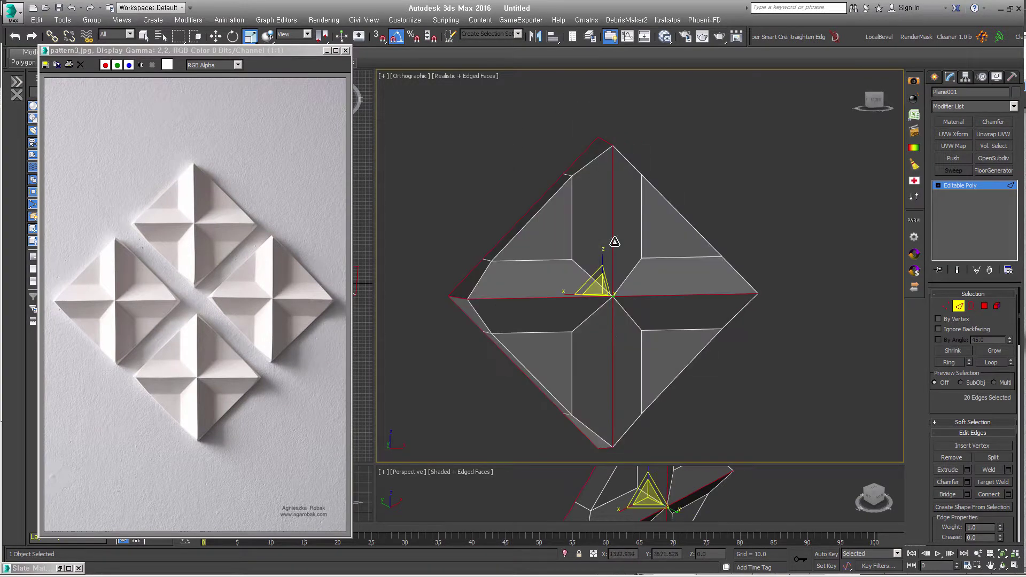
{"action": "scroll", "coordinate": [609, 278], "scroll_direction": "up", "scroll_amount": 3}
Quad-chamfer the selected edges at 4.594 with 2 segments and 0.5 tension.
{"action": "right_click", "coordinate": [611, 299]}
{"action": "left_click", "coordinate": [503, 368]}
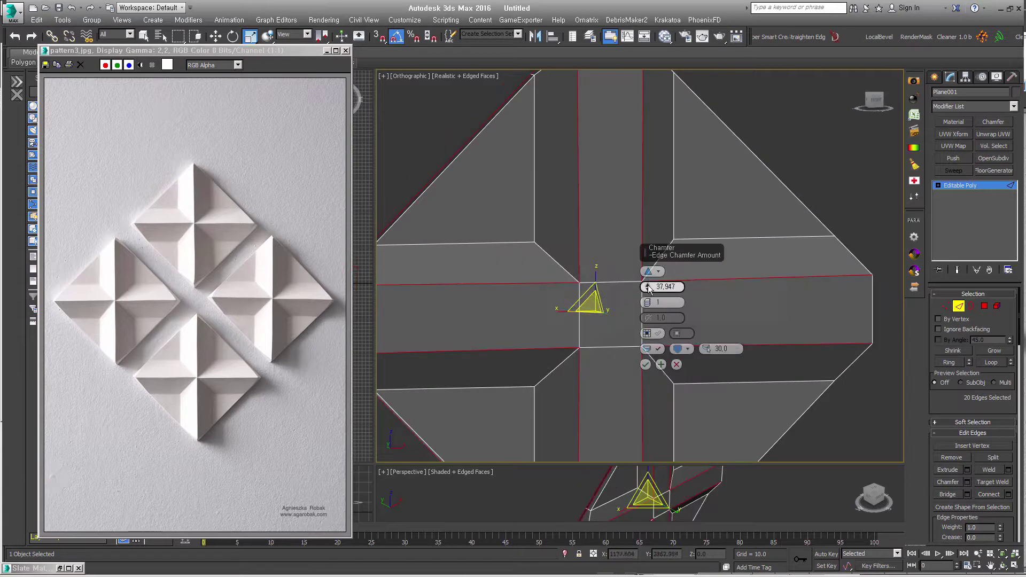
{"action": "right_click", "coordinate": [648, 287]}
{"action": "scroll", "coordinate": [647, 275], "scroll_direction": "down", "scroll_amount": 3}
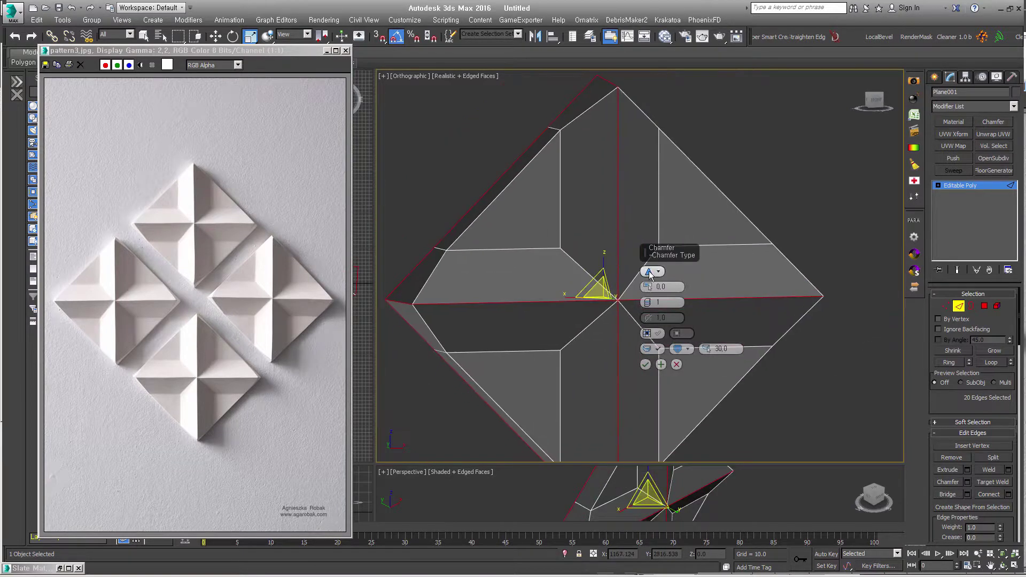
{"action": "left_click", "coordinate": [649, 272]}
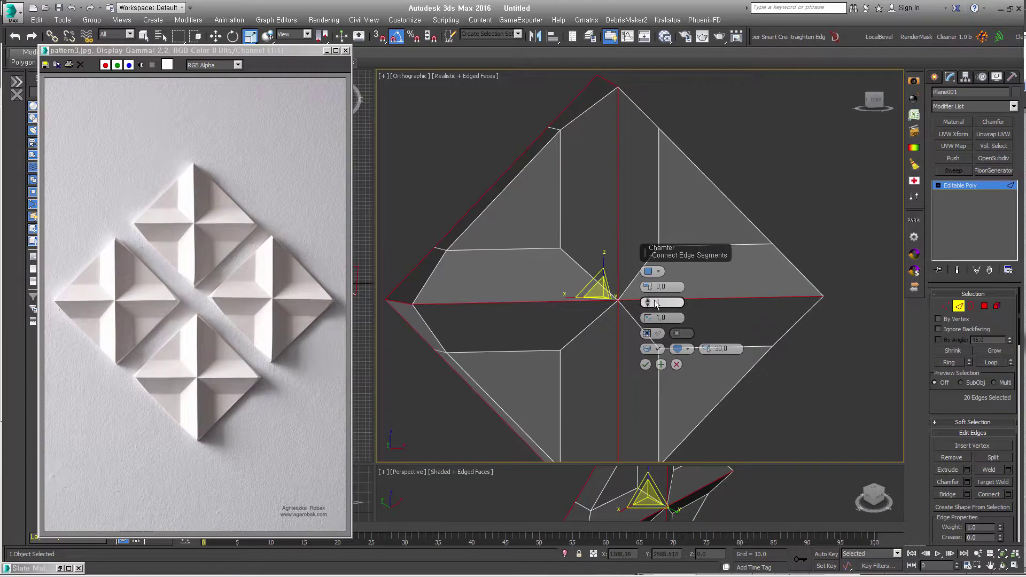
{"action": "middle_click_drag", "start_coordinate": [649, 283], "coordinate": [652, 313], "text": "alt"}
{"action": "left_click_drag", "start_coordinate": [648, 287], "coordinate": [648, 299]}
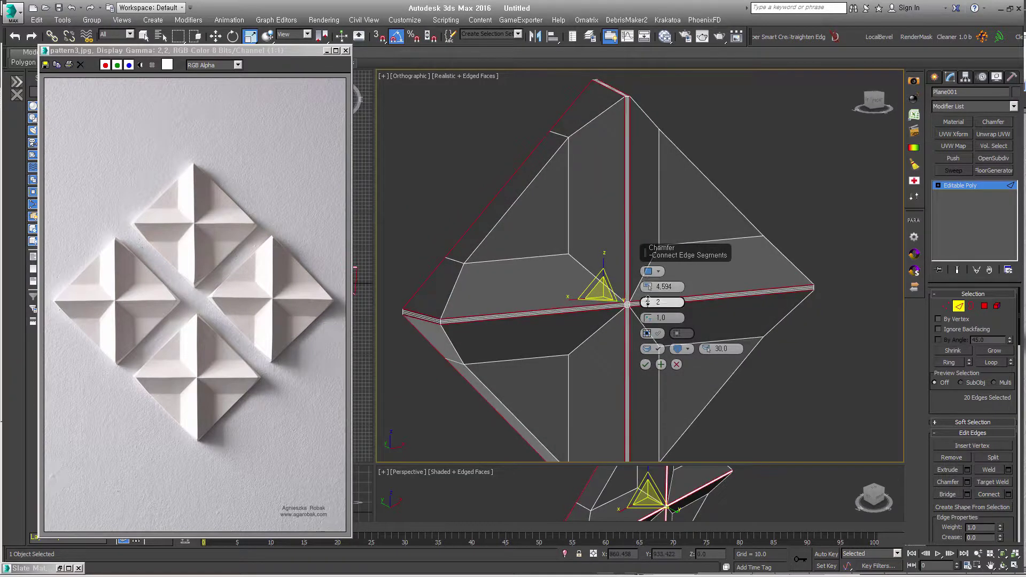
{"action": "scroll", "coordinate": [627, 321], "scroll_direction": "up", "scroll_amount": 5}
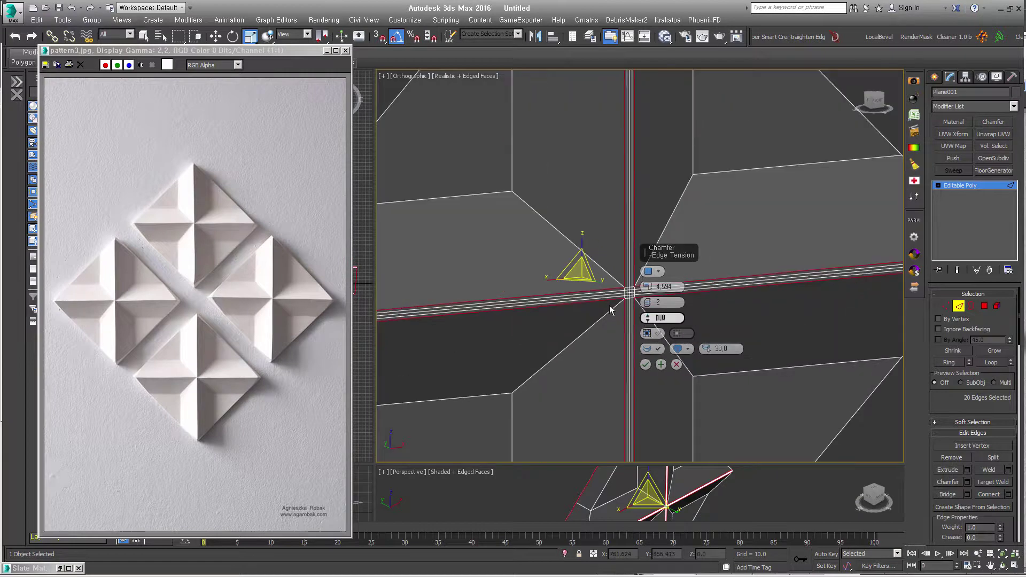
{"action": "type", "text": "5"}
{"action": "key", "text": "Return"}
Adjust the chamfer smoothing, commit it, clear the selection and hide edged faces.
{"action": "mouse_move", "coordinate": [614, 302]}
{"action": "middle_mouse_down", "text": "alt"}
{"action": "mouse_move", "coordinate": [620, 284]}
{"action": "mouse_move", "coordinate": [577, 282]}
{"action": "middle_mouse_up", "text": "alt"}
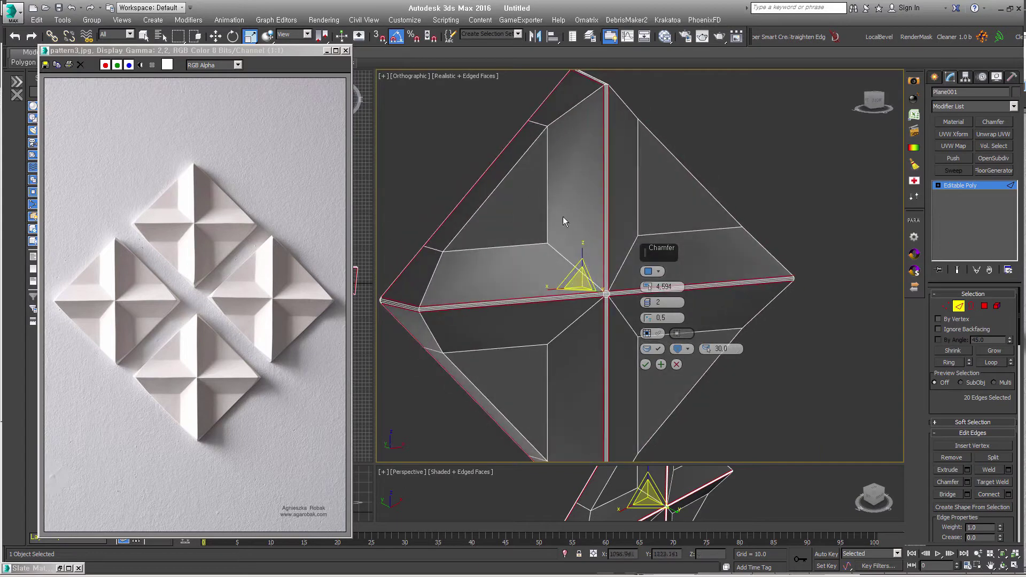
{"action": "left_click", "coordinate": [679, 349]}
{"action": "middle_click_drag", "start_coordinate": [531, 324], "coordinate": [551, 316], "text": "alt"}
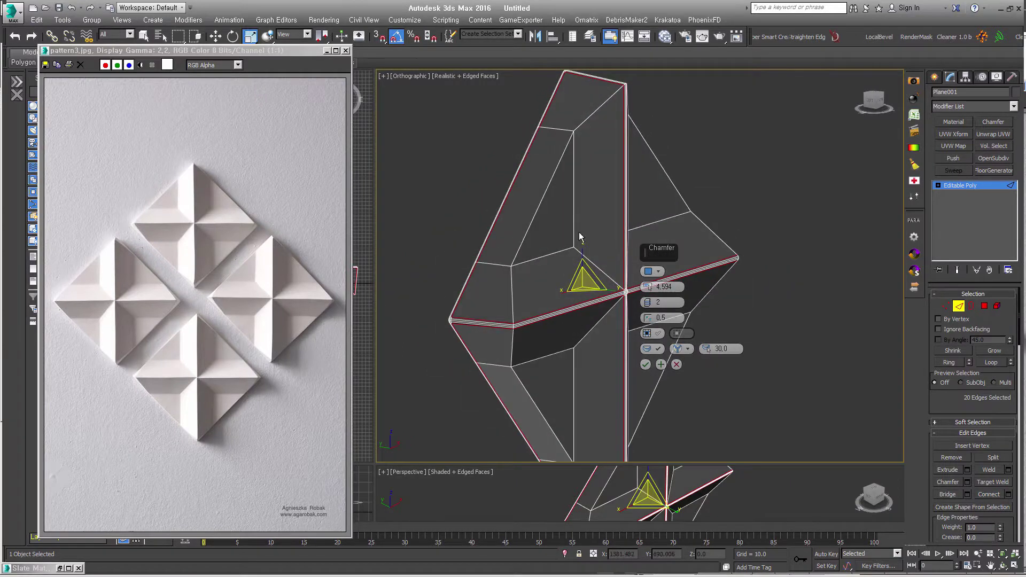
{"action": "middle_click_drag", "start_coordinate": [579, 236], "coordinate": [525, 285], "text": "alt"}
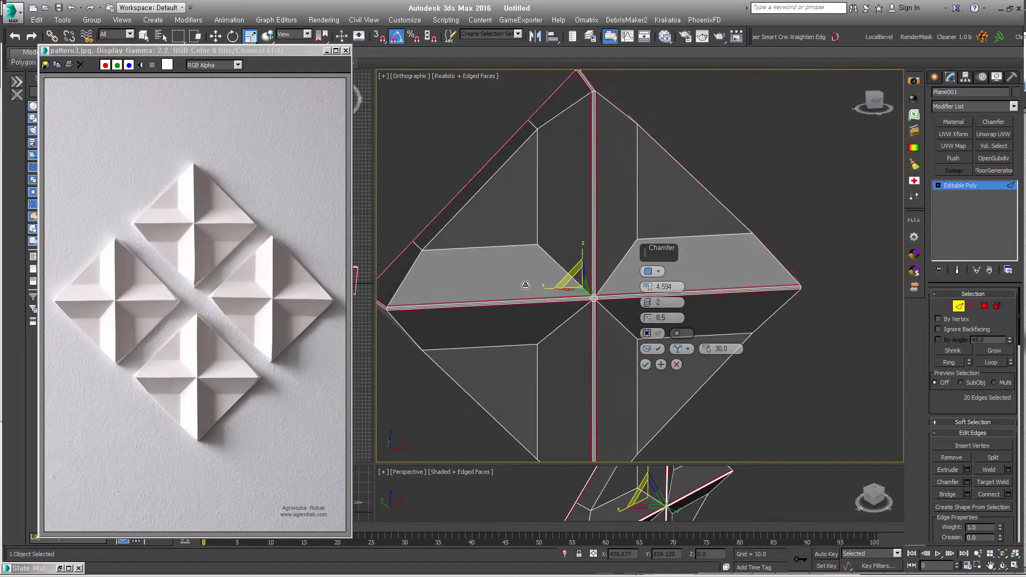
{"action": "left_click", "coordinate": [644, 364]}
{"action": "left_click", "coordinate": [796, 382]}
{"action": "mouse_move", "coordinate": [796, 382]}
{"action": "middle_mouse_down"}
{"action": "mouse_move", "coordinate": [746, 335]}
{"action": "mouse_move", "coordinate": [652, 332]}
{"action": "middle_mouse_up"}
{"action": "key", "text": "F4"}
Exit sub-object editing and frame the whole tile in the Front view.
{"action": "scroll", "coordinate": [653, 333], "scroll_direction": "down", "scroll_amount": 3}
{"action": "scroll", "coordinate": [671, 320], "scroll_direction": "down", "scroll_amount": 2}
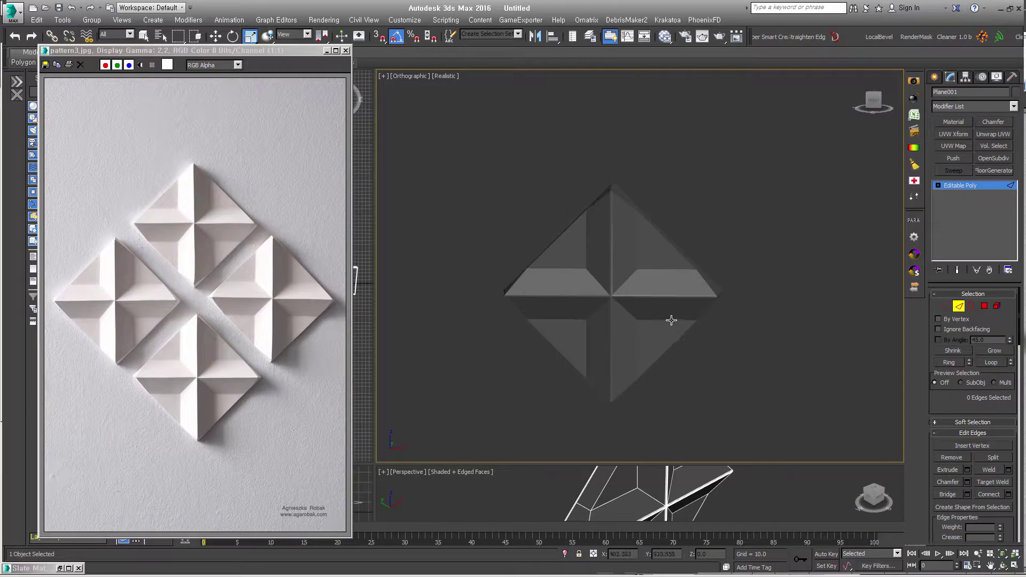
{"action": "left_click", "coordinate": [951, 309]}
{"action": "key", "text": "f"}
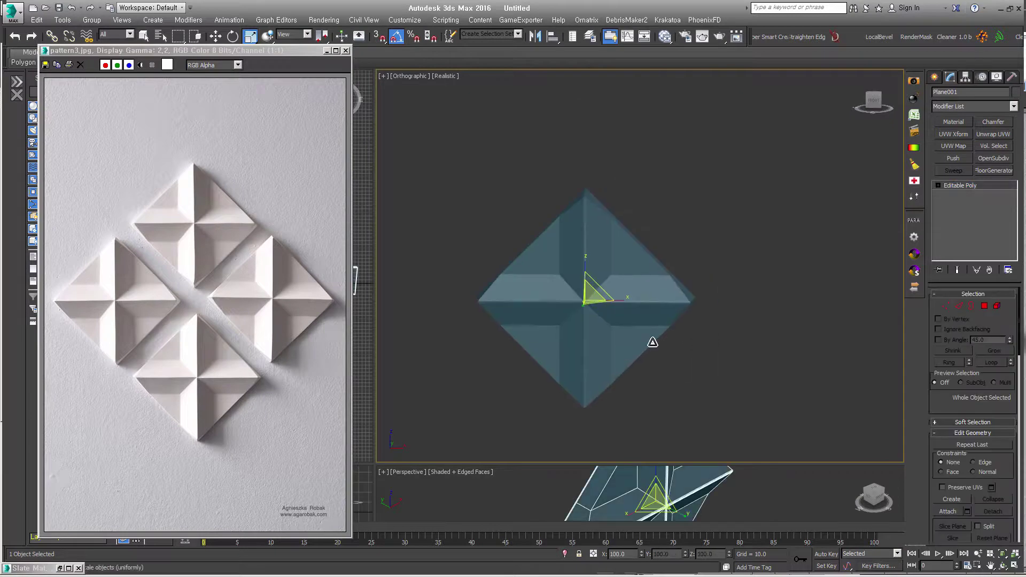
{"action": "key", "text": "z"}
{"action": "scroll", "coordinate": [555, 336], "scroll_direction": "down", "scroll_amount": 2}
Test a corner-snapped Shift-move copy of the tile, then undo it.
{"action": "right_click", "coordinate": [674, 255]}
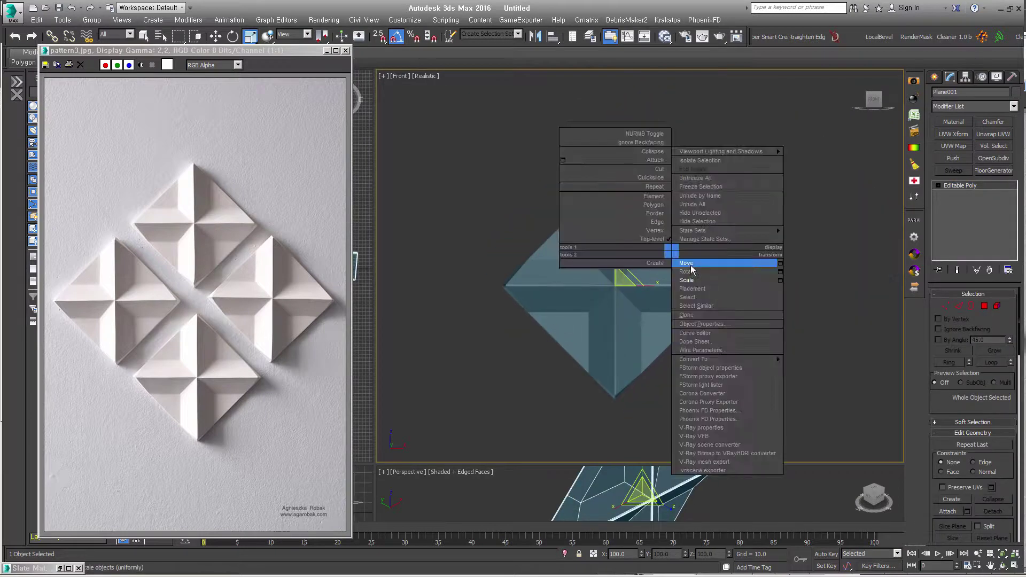
{"action": "left_click", "coordinate": [689, 261]}
{"action": "scroll", "coordinate": [746, 366], "scroll_direction": "down", "scroll_amount": 2}
{"action": "middle_click_drag", "start_coordinate": [745, 366], "coordinate": [663, 365]}
{"action": "key", "text": "space"}
{"action": "key", "text": "s"}
{"action": "left_click_drag", "start_coordinate": [532, 353], "coordinate": [618, 266]}
{"action": "right_click", "coordinate": [618, 265]}
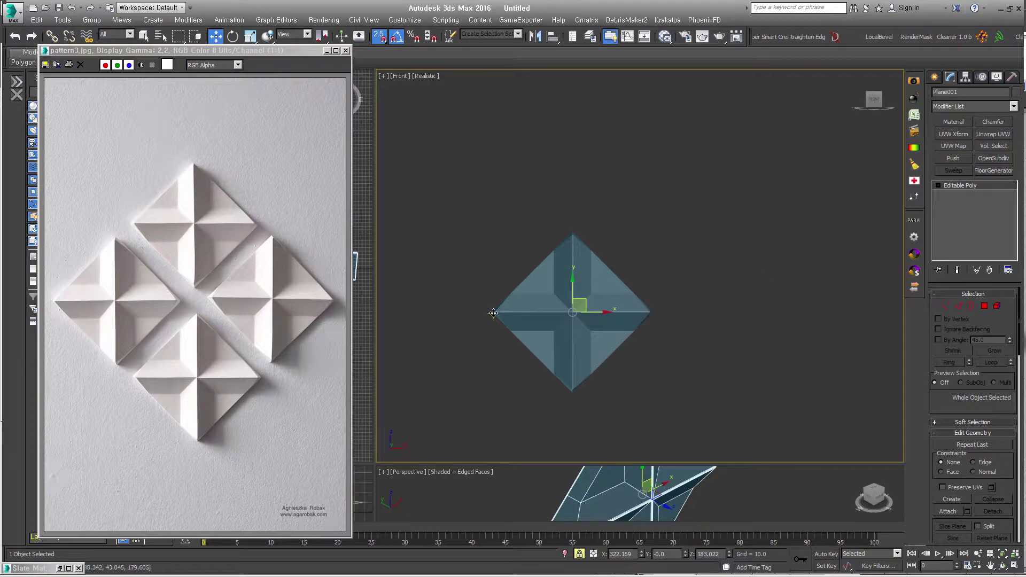
{"action": "left_click_drag", "start_coordinate": [492, 312], "coordinate": [657, 311]}
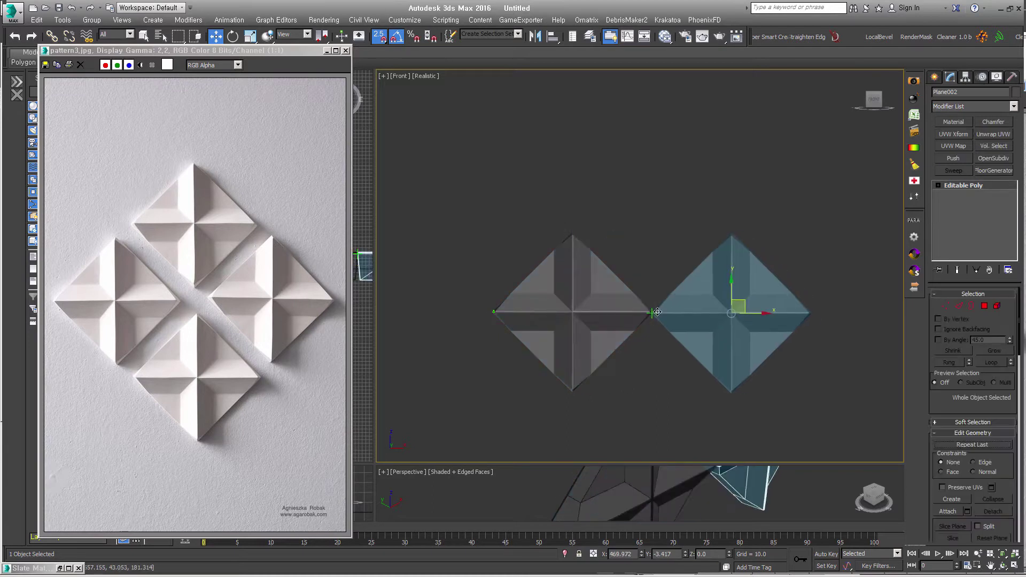
{"action": "key", "text": "ctrl+z"}
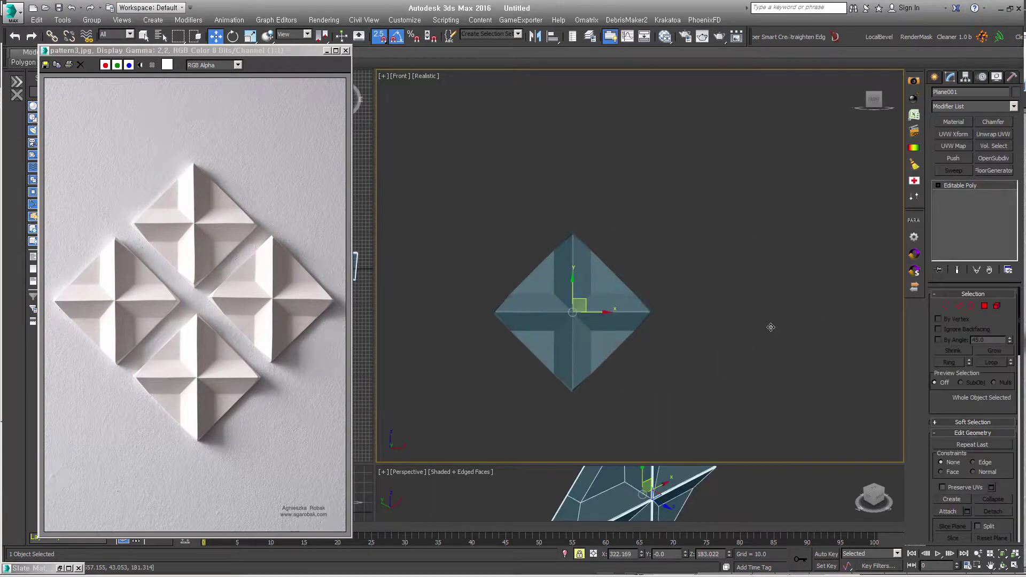
{"action": "left_click", "coordinate": [975, 108]}
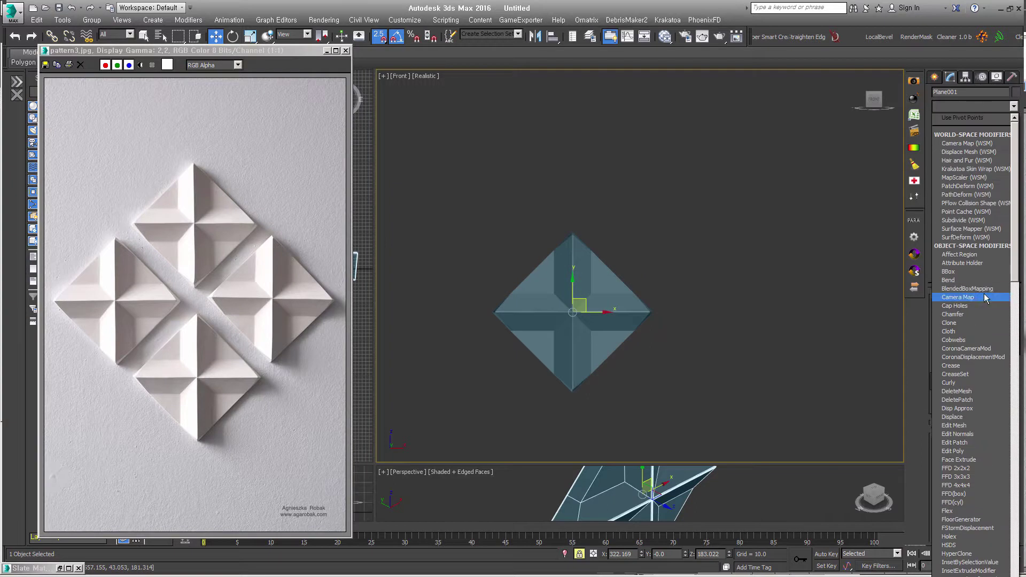
Add a Clone modifier with X displacement 337.696 and collapse Plane001 to Editable Poly.
{"action": "left_click", "coordinate": [973, 323]}
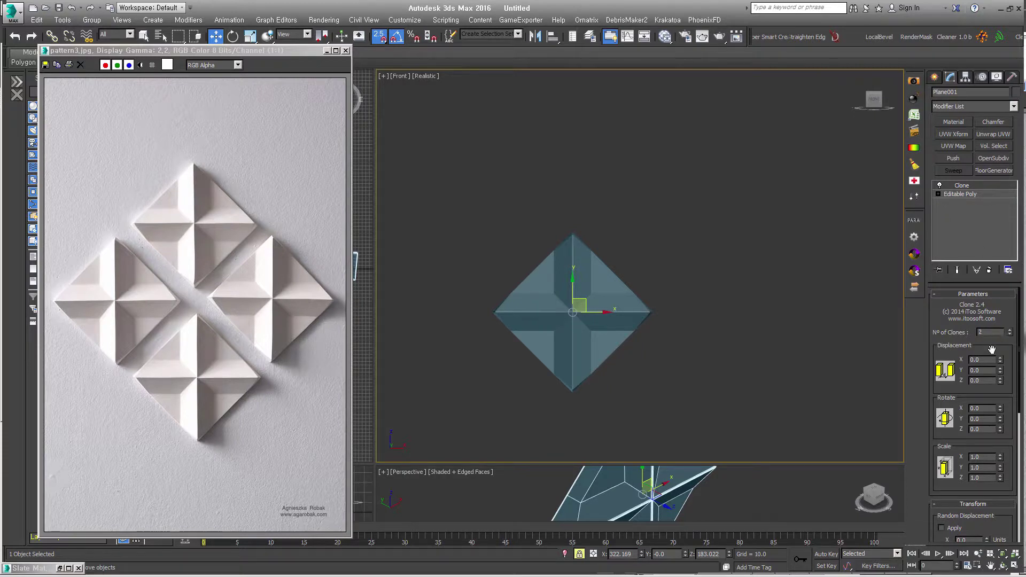
{"action": "mouse_move", "coordinate": [1001, 310]}
{"action": "left_mouse_down"}
{"action": "mouse_move", "coordinate": [970, 286]}
{"action": "mouse_move", "coordinate": [953, 369]}
{"action": "mouse_move", "coordinate": [1003, 332]}
{"action": "mouse_move", "coordinate": [1006, 364]}
{"action": "left_mouse_up"}
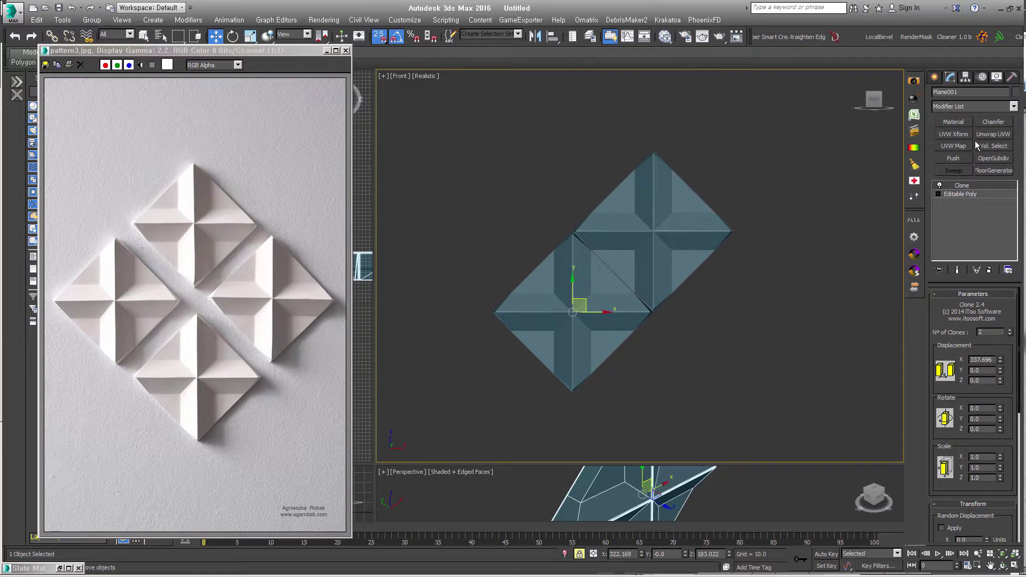
{"action": "left_click", "coordinate": [982, 105]}
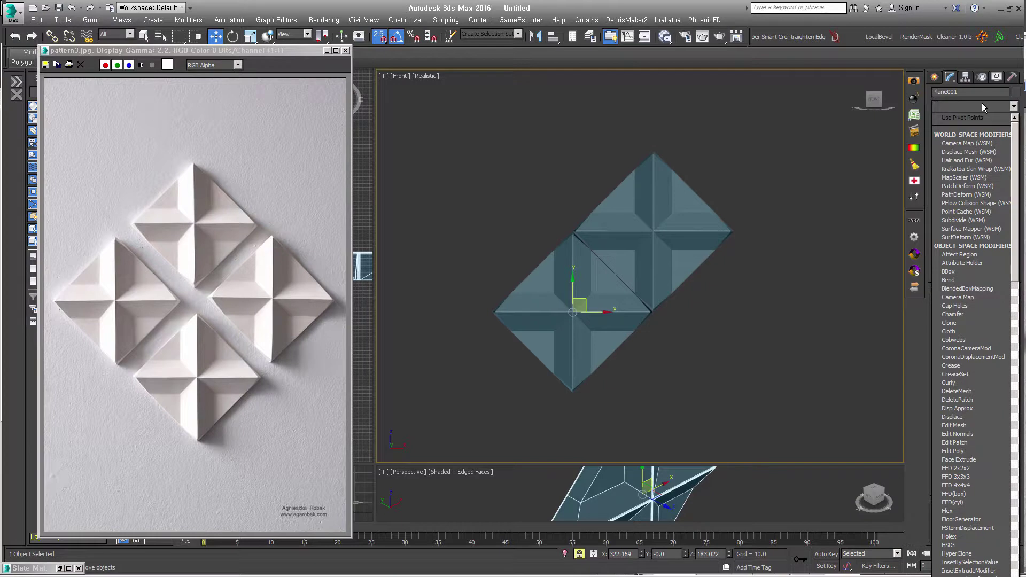
{"action": "left_click", "coordinate": [949, 323]}
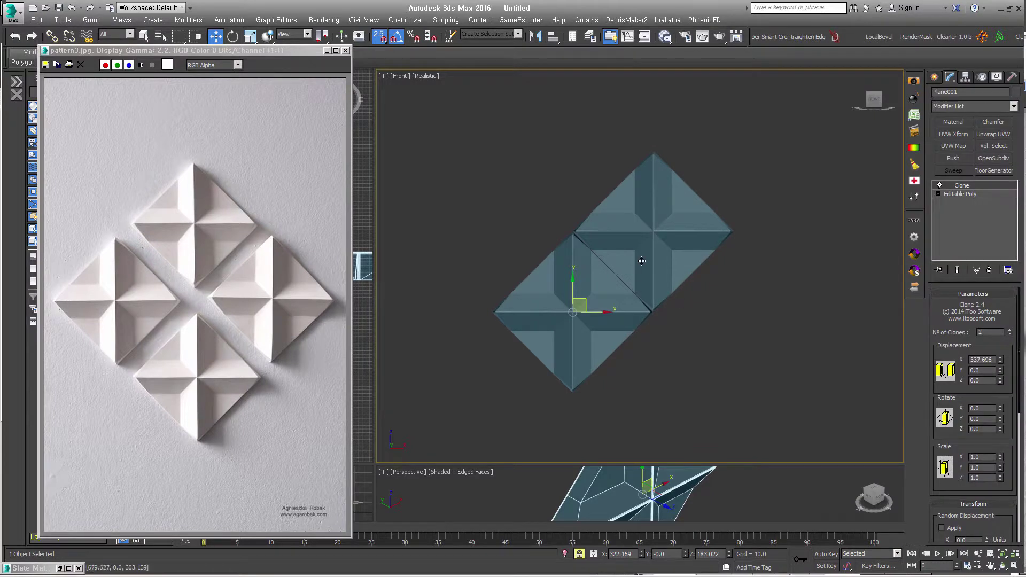
{"action": "left_click", "coordinate": [976, 269]}
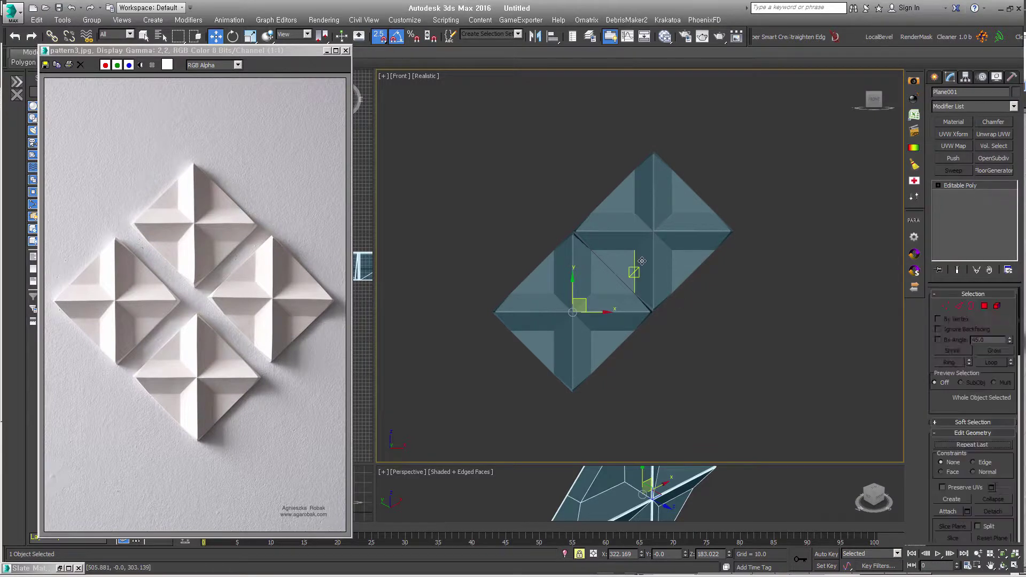
{"action": "left_click", "coordinate": [934, 78]}
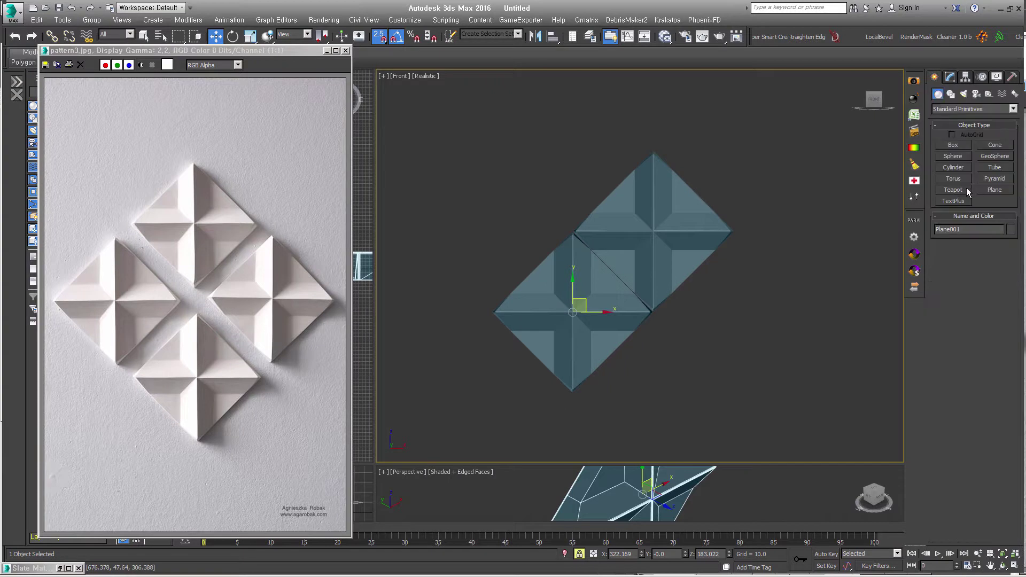
Draw a square plane, align it to Plane001's X/Y centres and move it onto the lower tile.
{"action": "left_click", "coordinate": [987, 192]}
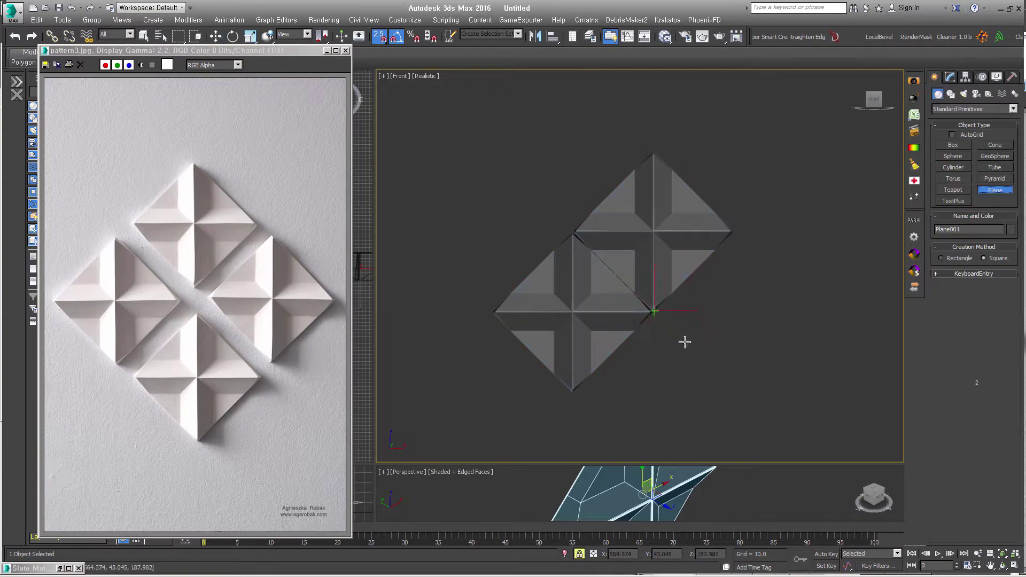
{"action": "left_click_drag", "start_coordinate": [654, 311], "coordinate": [699, 356]}
{"action": "key", "text": "alt+a"}
{"action": "left_click", "coordinate": [586, 310]}
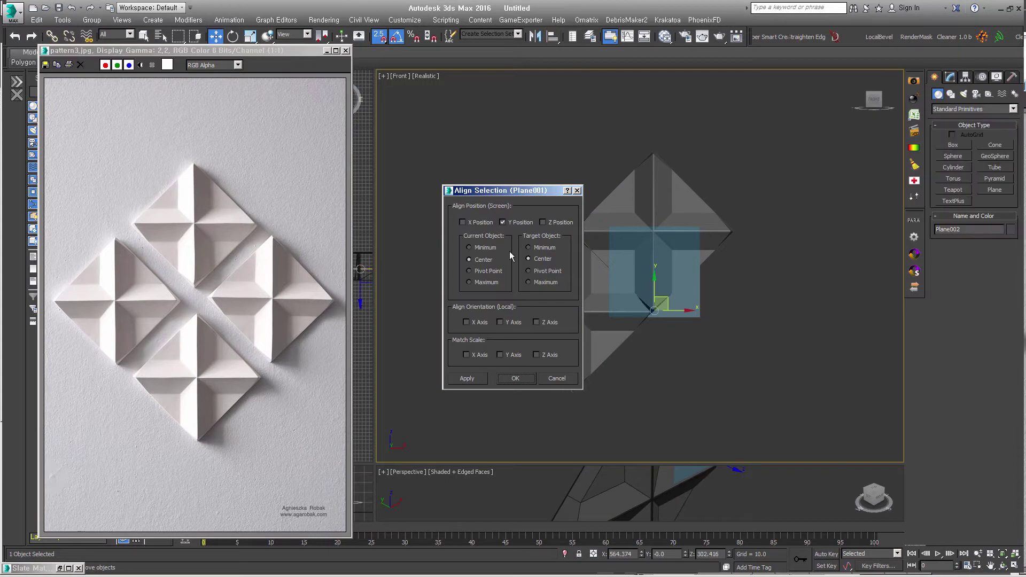
{"action": "left_click", "coordinate": [473, 223]}
{"action": "left_click", "coordinate": [504, 378]}
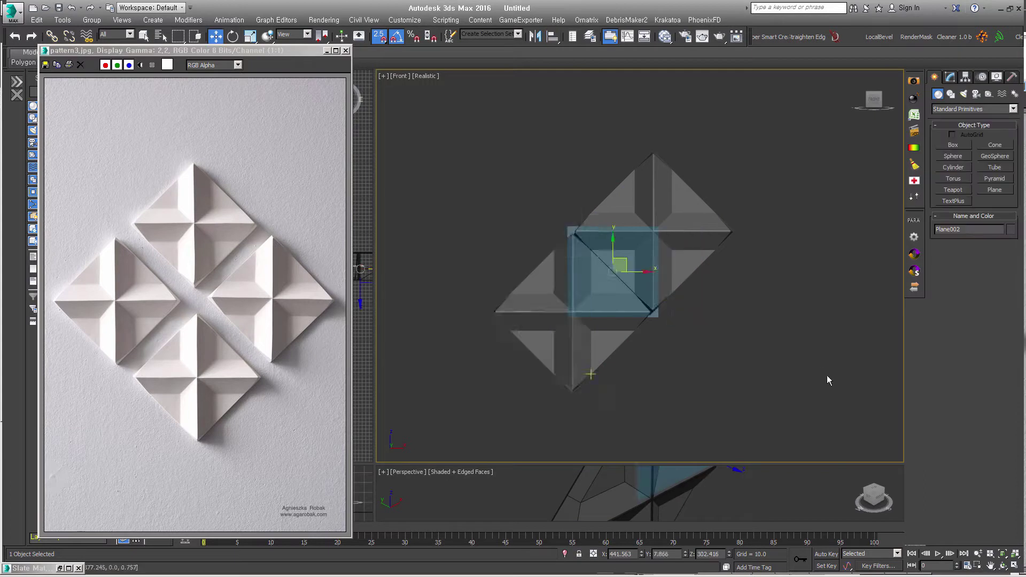
{"action": "left_click_drag", "start_coordinate": [605, 281], "coordinate": [571, 312]}
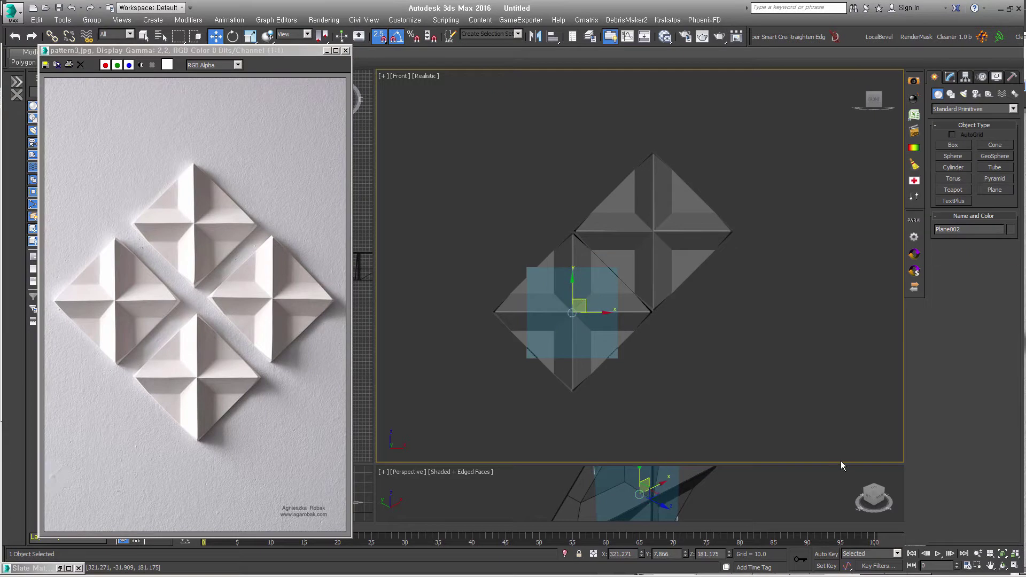
Attach both diamond tiles to Plane002 and select its square element.
{"action": "left_click", "coordinate": [950, 76]}
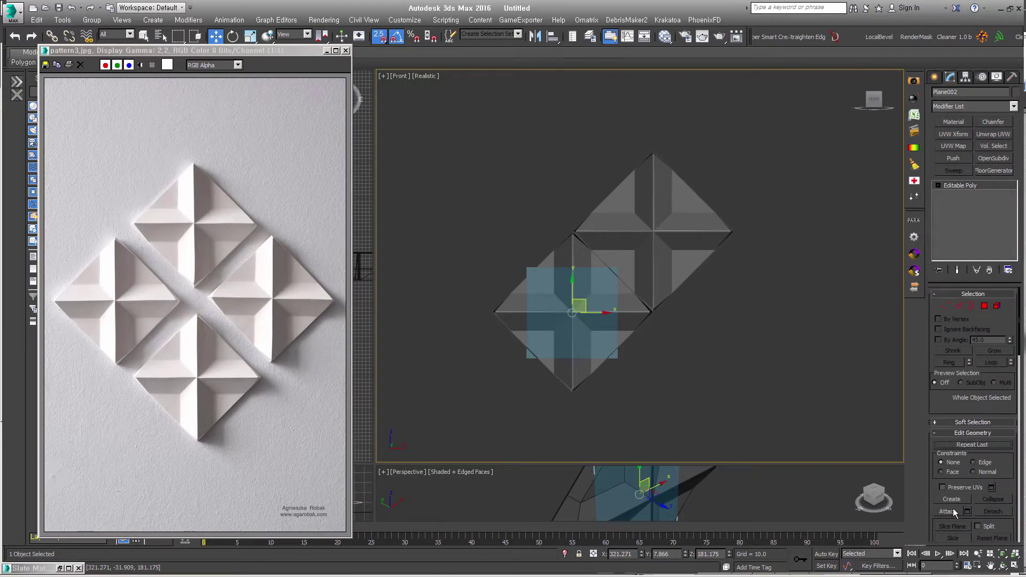
{"action": "left_click", "coordinate": [948, 511]}
{"action": "left_click", "coordinate": [654, 327]}
{"action": "left_click", "coordinate": [997, 305]}
{"action": "left_click", "coordinate": [621, 364]}
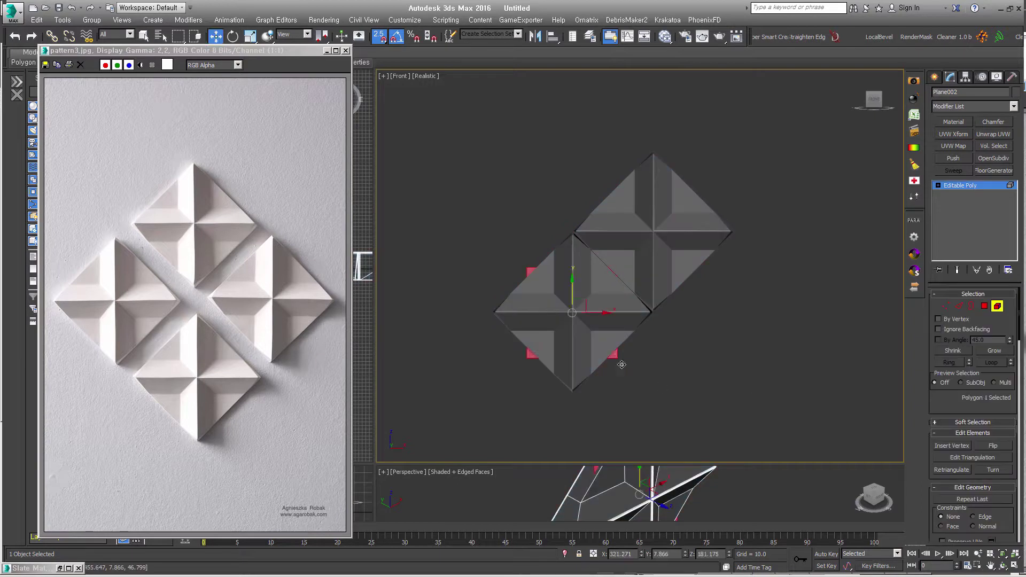
{"action": "left_click", "coordinate": [997, 307]}
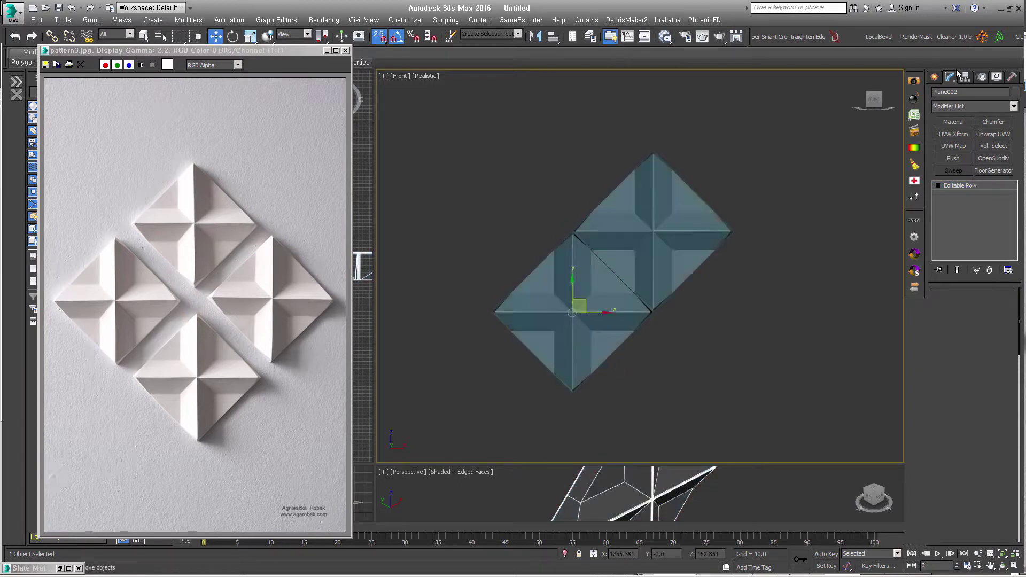
Add a Clone modifier repeating the tile 9 times along X at 477.633 spacing.
{"action": "left_click", "coordinate": [972, 107]}
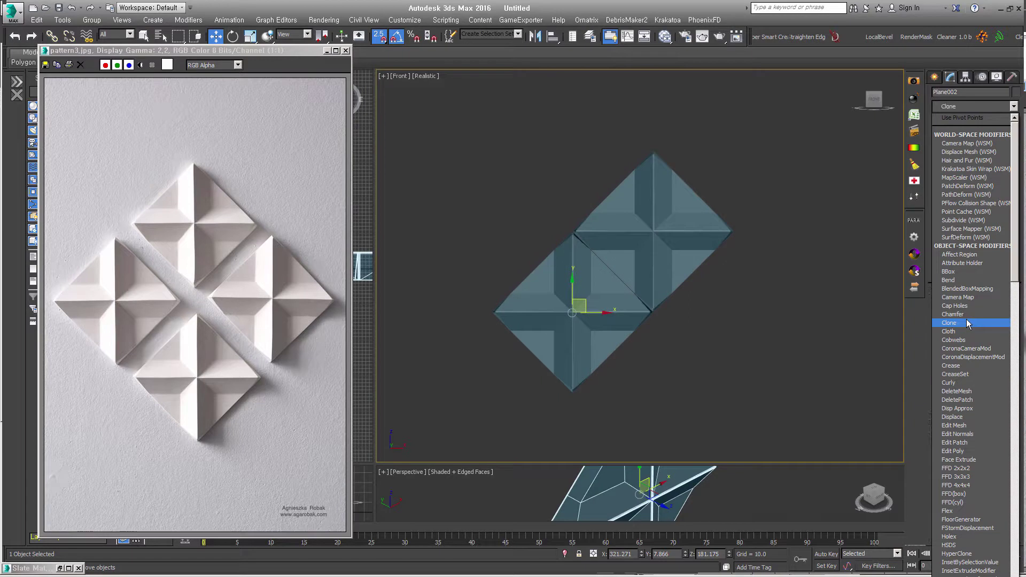
{"action": "left_click", "coordinate": [966, 320]}
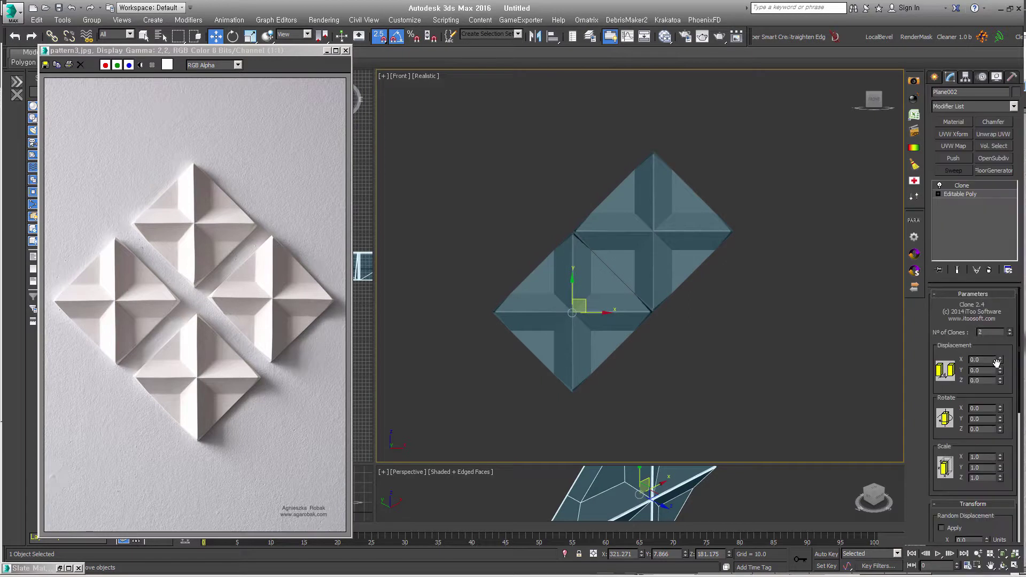
{"action": "mouse_move", "coordinate": [1002, 362]}
{"action": "left_mouse_down"}
{"action": "mouse_move", "coordinate": [1019, 182]}
{"action": "mouse_move", "coordinate": [1005, 363]}
{"action": "left_mouse_up"}
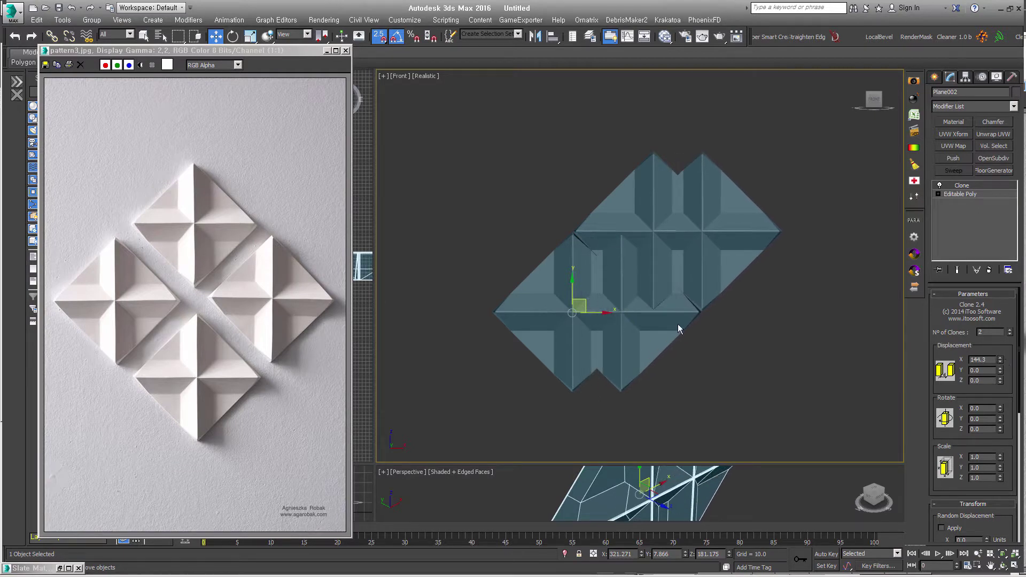
{"action": "mouse_move", "coordinate": [1000, 363]}
{"action": "left_mouse_down"}
{"action": "mouse_move", "coordinate": [992, 366]}
{"action": "mouse_move", "coordinate": [1013, 351]}
{"action": "mouse_move", "coordinate": [1006, 365]}
{"action": "left_mouse_up"}
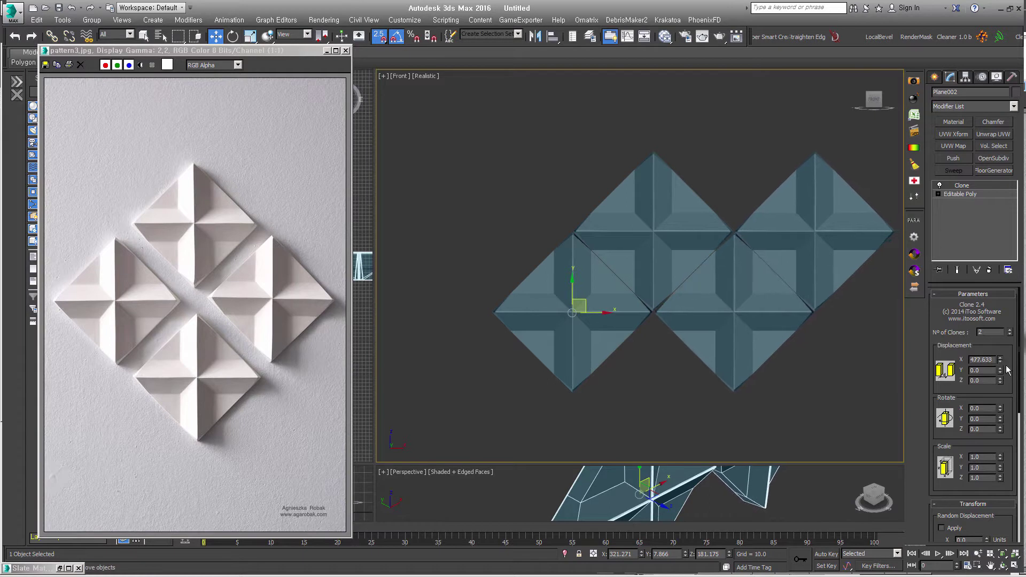
{"action": "scroll", "coordinate": [810, 379], "scroll_direction": "down", "scroll_amount": 3}
{"action": "scroll", "coordinate": [682, 361], "scroll_direction": "down", "scroll_amount": 2}
{"action": "mouse_move", "coordinate": [732, 361]}
{"action": "middle_mouse_down"}
{"action": "mouse_move", "coordinate": [747, 340]}
{"action": "mouse_move", "coordinate": [706, 332]}
{"action": "middle_mouse_up"}
{"action": "scroll", "coordinate": [748, 341], "scroll_direction": "down", "scroll_amount": 2}
{"action": "left_click", "coordinate": [1009, 331]}
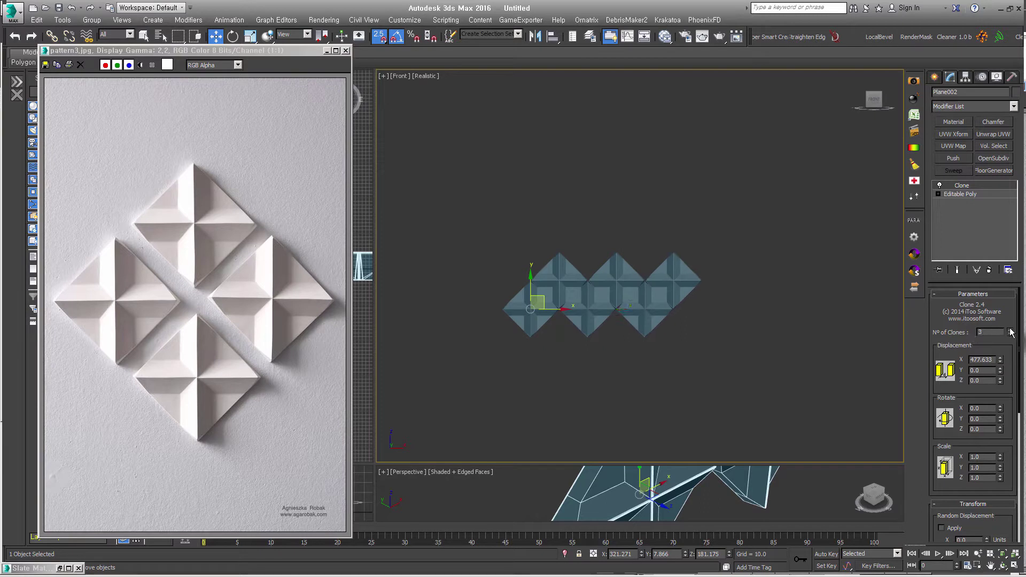
{"action": "left_click", "coordinate": [1010, 331]}
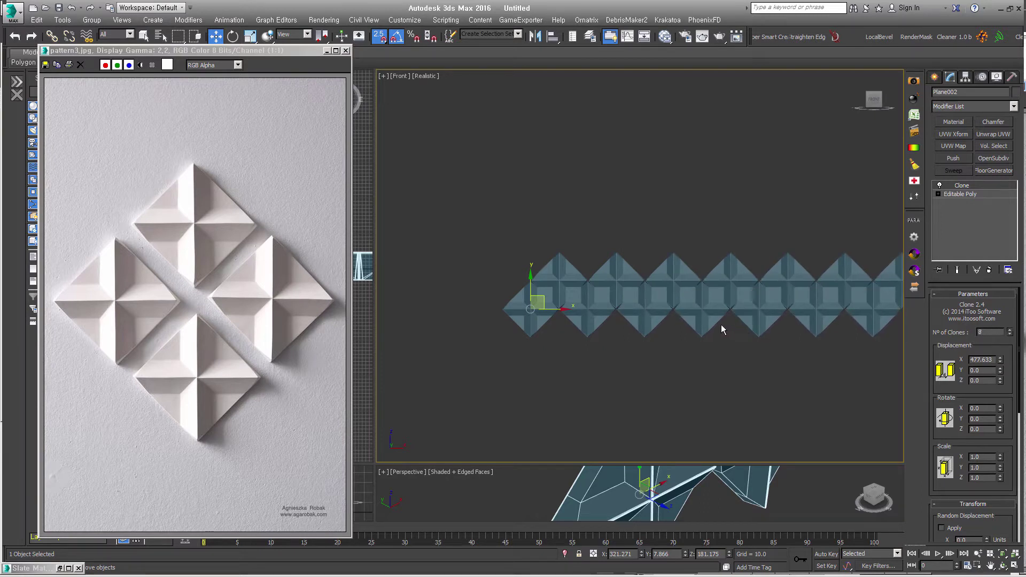
{"action": "mouse_move", "coordinate": [714, 323]}
{"action": "middle_mouse_down"}
{"action": "mouse_move", "coordinate": [687, 352]}
{"action": "mouse_move", "coordinate": [621, 348]}
{"action": "mouse_move", "coordinate": [611, 329]}
{"action": "middle_mouse_up"}
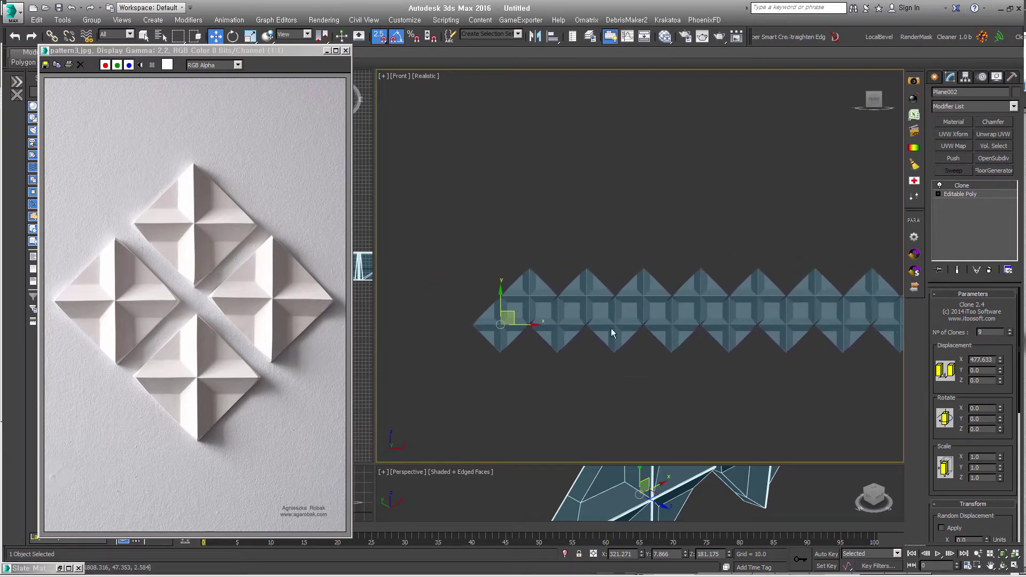
{"action": "scroll", "coordinate": [514, 345], "scroll_direction": "up", "scroll_amount": 2}
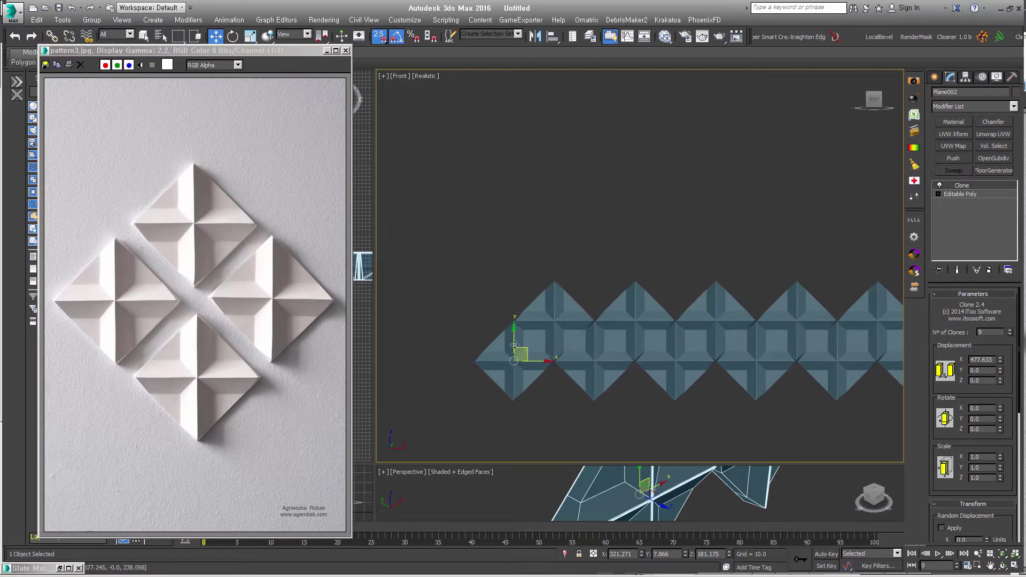
Turn off snapping, test a Shift-drag copy of the row upward, then undo it.
{"action": "key", "text": "s"}
{"action": "left_click_drag", "start_coordinate": [514, 344], "coordinate": [516, 297]}
{"action": "right_click", "coordinate": [517, 297]}
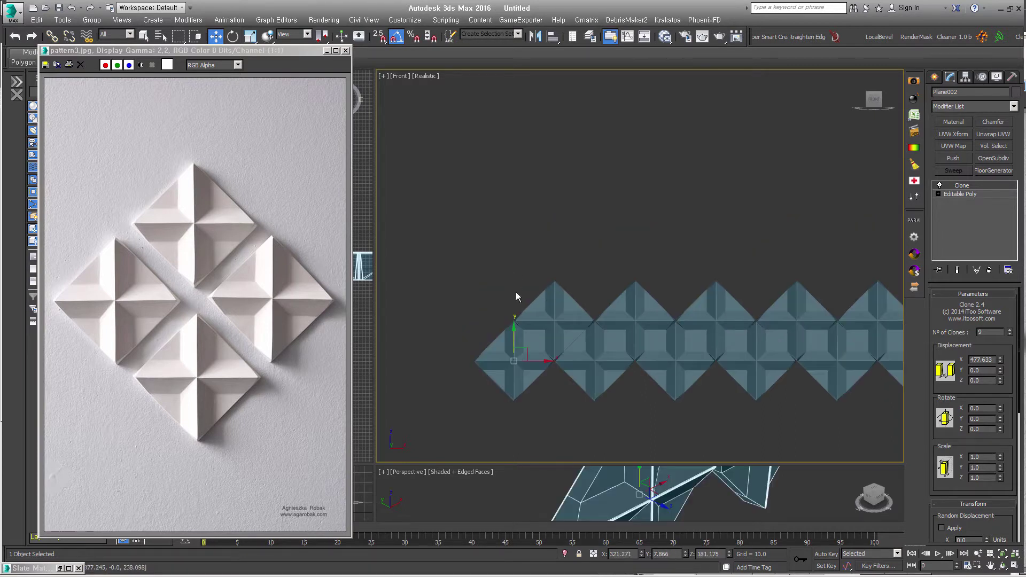
{"action": "left_click_drag", "start_coordinate": [518, 336], "coordinate": [514, 258], "text": "shift"}
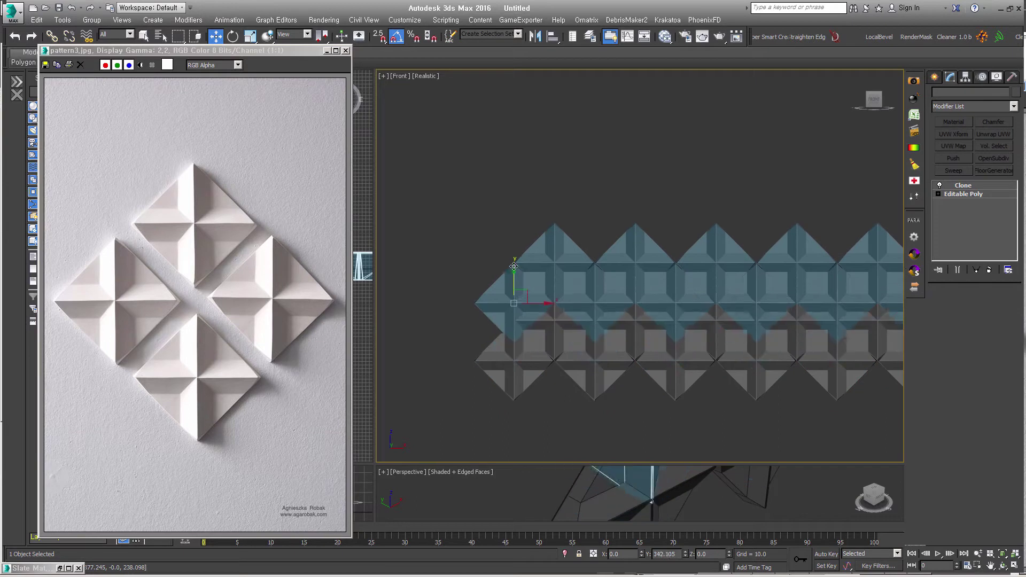
{"action": "left_click_drag", "start_coordinate": [513, 258], "coordinate": [516, 257], "text": "shift"}
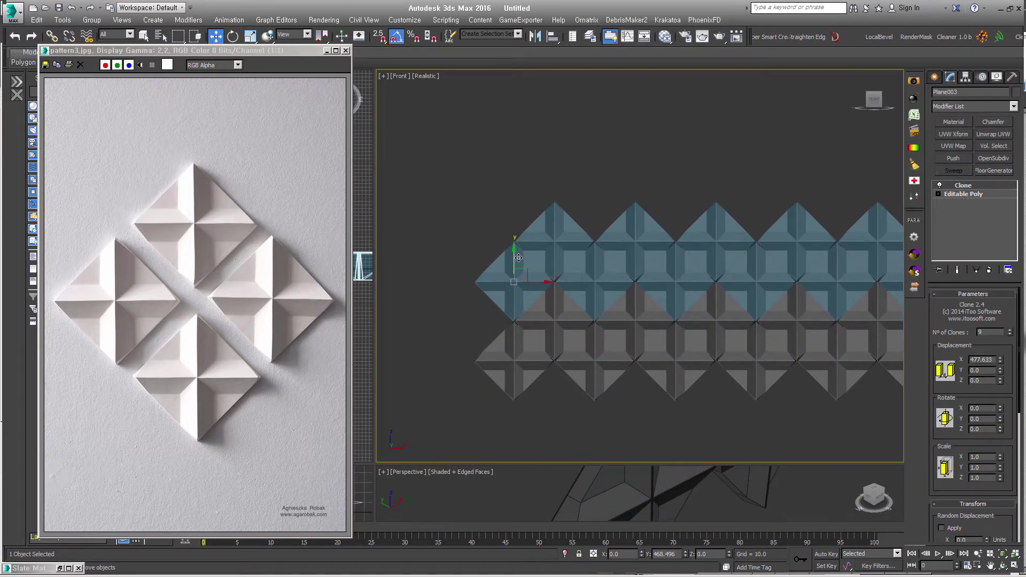
{"action": "key", "text": "ctrl+z"}
Add a second Clone modifier with Y displacement 478.674 and 5 clones.
{"action": "left_click", "coordinate": [972, 106]}
{"action": "scroll", "coordinate": [974, 228], "scroll_direction": "down", "scroll_amount": 2}
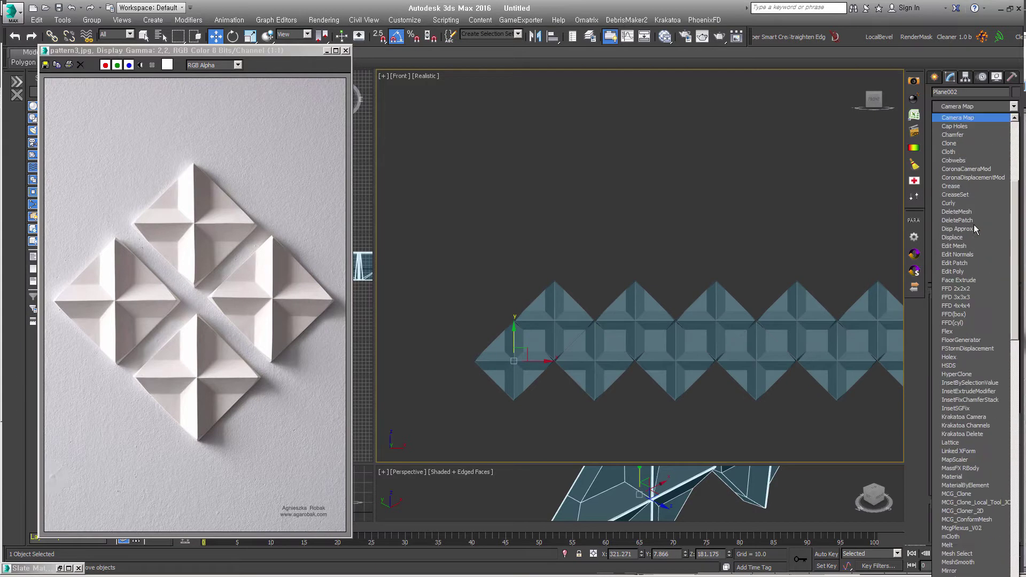
{"action": "left_click", "coordinate": [950, 143]}
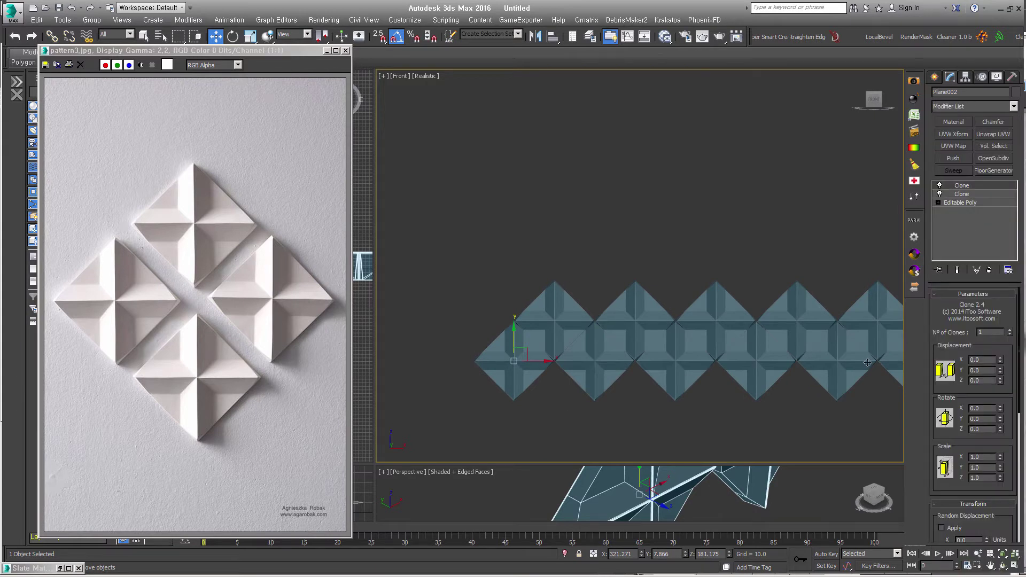
{"action": "double_click", "coordinate": [981, 369]}
{"action": "type", "text": "26.1"}
{"action": "key", "text": "Return"}
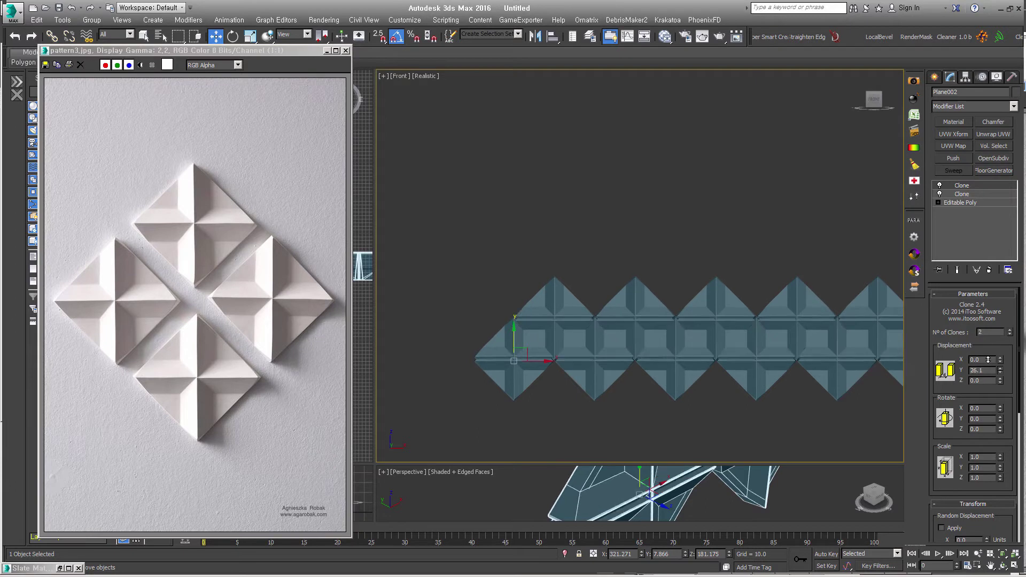
{"action": "mouse_move", "coordinate": [1002, 374]}
{"action": "left_mouse_down"}
{"action": "mouse_move", "coordinate": [972, 326]}
{"action": "mouse_move", "coordinate": [871, 277]}
{"action": "mouse_move", "coordinate": [845, 380]}
{"action": "mouse_move", "coordinate": [845, 345]}
{"action": "mouse_move", "coordinate": [845, 383]}
{"action": "left_mouse_up"}
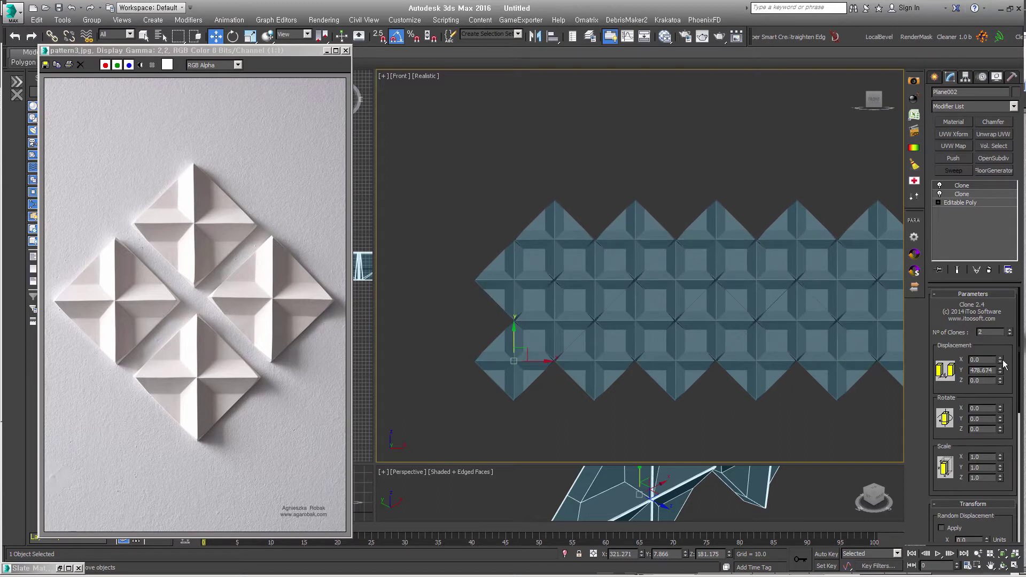
{"action": "left_click", "coordinate": [1009, 332]}
{"action": "left_click", "coordinate": [1010, 332]}
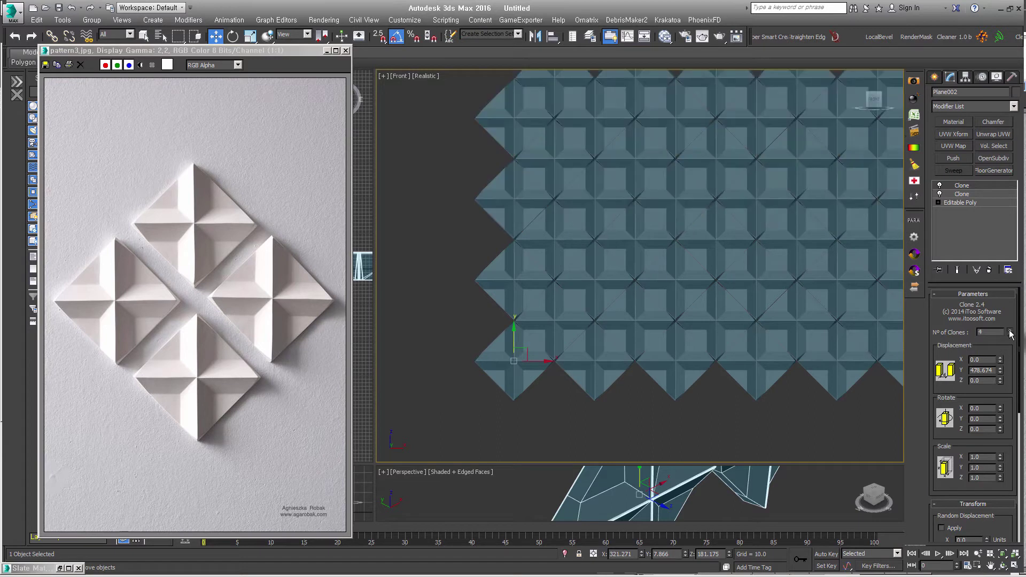
{"action": "scroll", "coordinate": [676, 322], "scroll_direction": "down", "scroll_amount": 2}
{"action": "scroll", "coordinate": [663, 318], "scroll_direction": "down", "scroll_amount": 1}
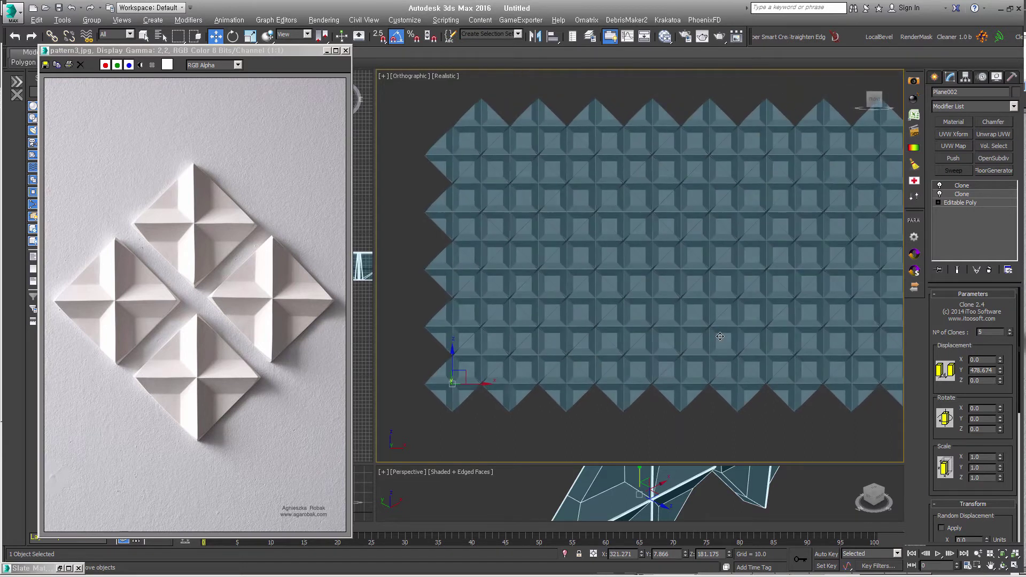
Inspect the tile wall up close in the Perspective view.
{"action": "key", "text": "p"}
{"action": "mouse_move", "coordinate": [661, 317]}
{"action": "middle_mouse_down"}
{"action": "mouse_move", "coordinate": [703, 359]}
{"action": "mouse_move", "coordinate": [664, 357]}
{"action": "middle_mouse_up"}
{"action": "key", "text": "alt+z"}
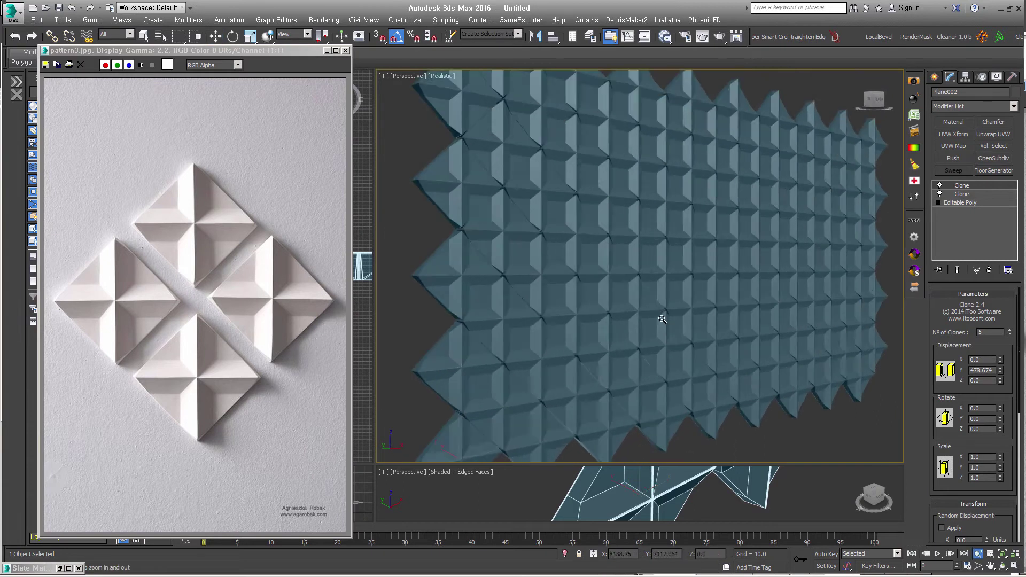
{"action": "left_click_drag", "start_coordinate": [665, 356], "coordinate": [694, 331]}
{"action": "mouse_move", "coordinate": [694, 331]}
{"action": "middle_mouse_down"}
{"action": "mouse_move", "coordinate": [719, 384]}
{"action": "mouse_move", "coordinate": [634, 407]}
{"action": "mouse_move", "coordinate": [785, 336]}
{"action": "mouse_move", "coordinate": [716, 362]}
{"action": "middle_mouse_up"}
{"action": "scroll", "coordinate": [716, 361], "scroll_direction": "down", "scroll_amount": 2}
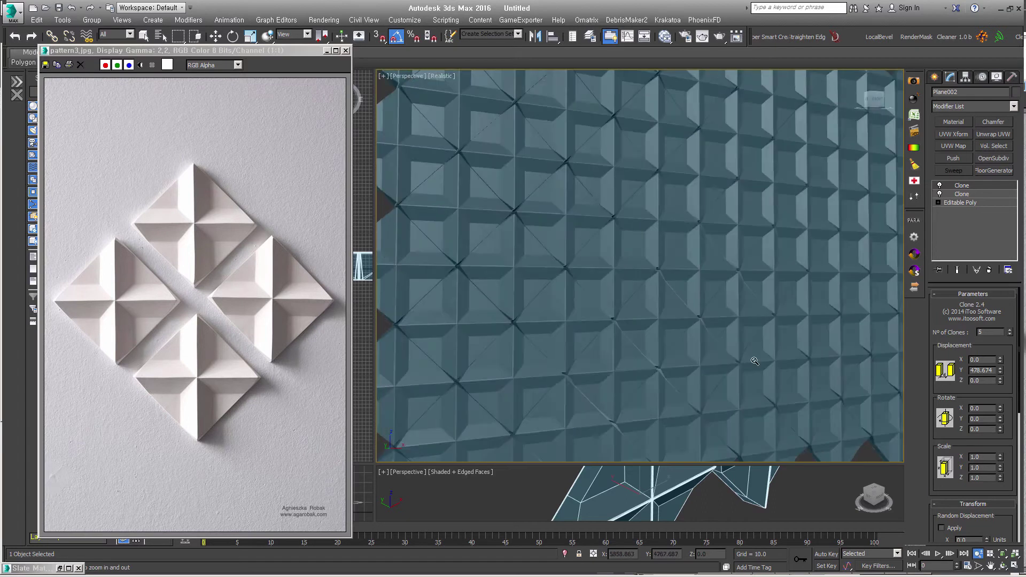
{"action": "scroll", "coordinate": [679, 356], "scroll_direction": "down", "scroll_amount": 4}
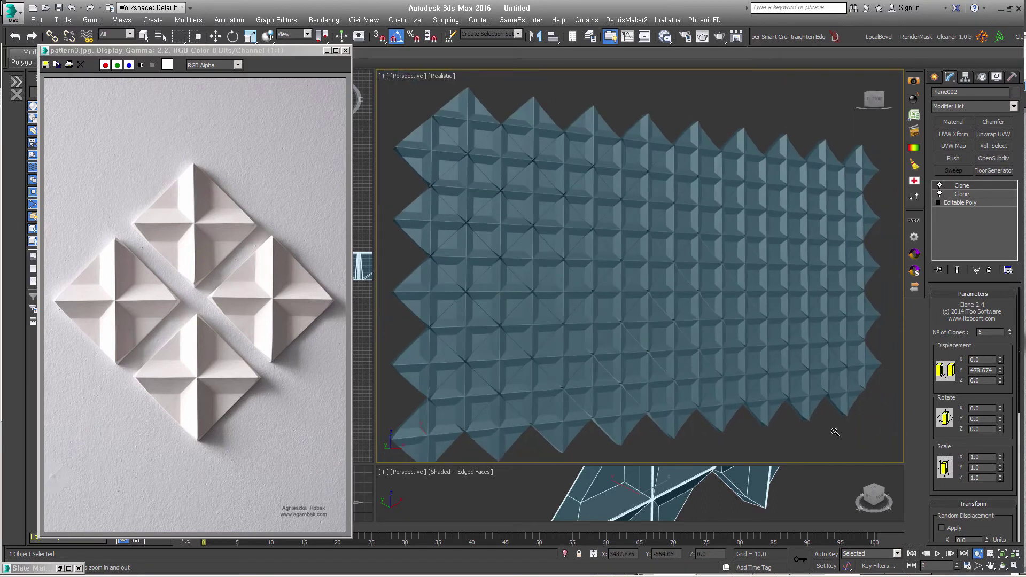
{"action": "right_click", "coordinate": [849, 437]}
Select the entire diamond tile wall and delete it.
{"action": "left_click", "coordinate": [853, 438]}
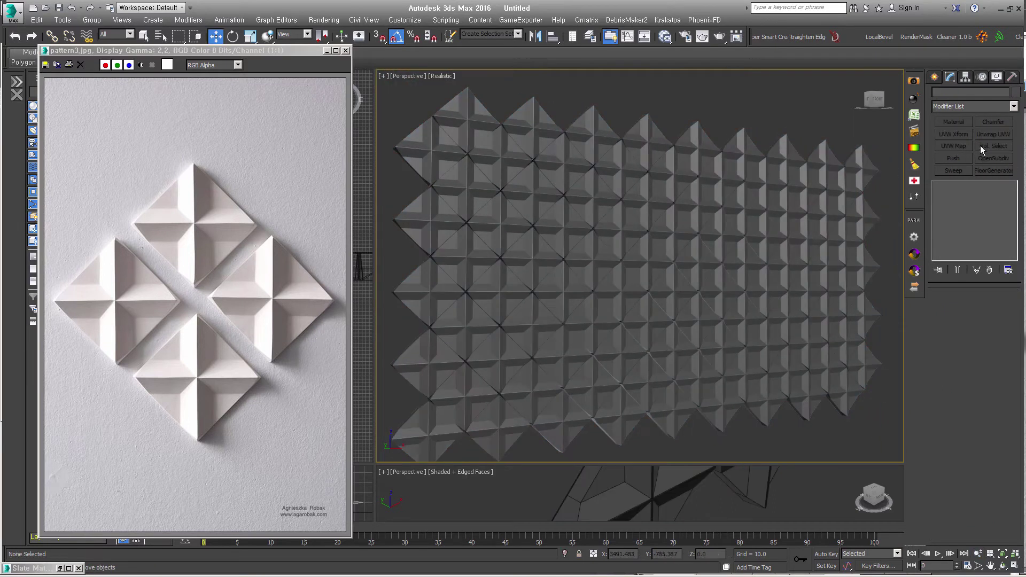
{"action": "left_click", "coordinate": [935, 77]}
{"action": "mouse_move", "coordinate": [887, 129]}
{"action": "left_mouse_down"}
{"action": "mouse_move", "coordinate": [393, 476]}
{"action": "mouse_move", "coordinate": [377, 412]}
{"action": "left_mouse_up"}
{"action": "key", "text": "Delete"}
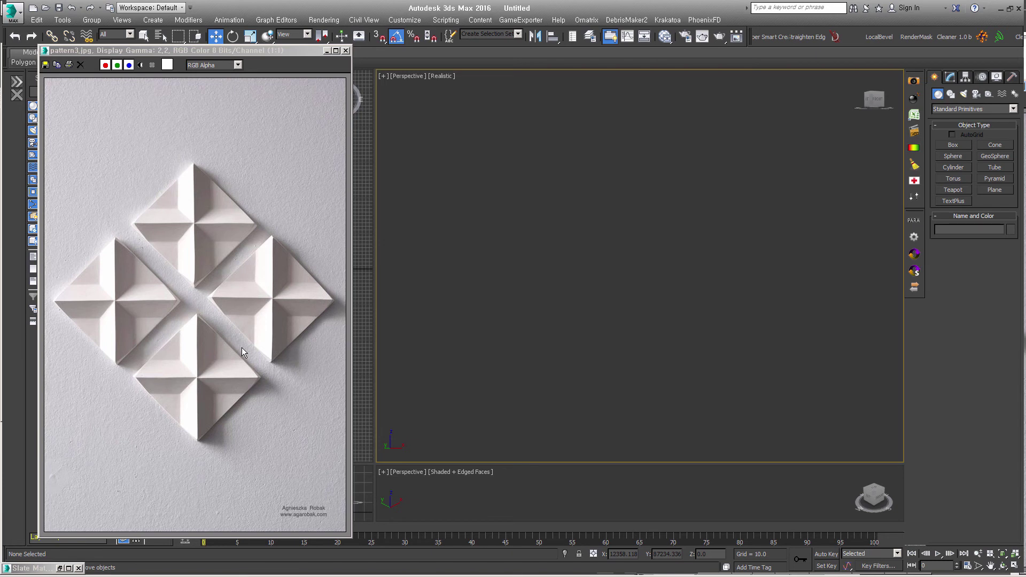
Close the pattern3.jpg reference image window.
{"action": "left_click", "coordinate": [345, 51]}
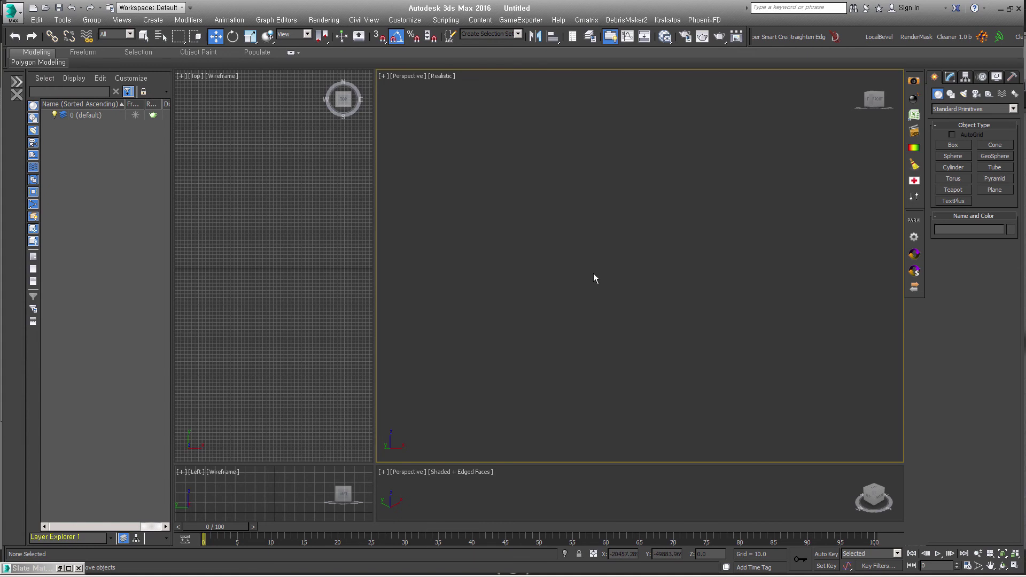